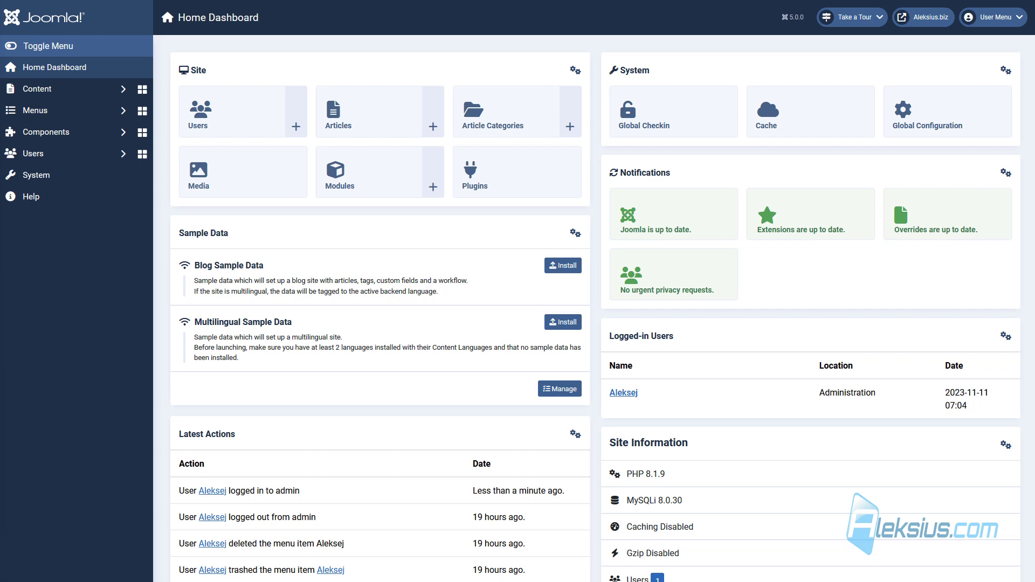
Change the title of the Uncategorised contact category to "Test 1" and save it
left_click(89, 133)
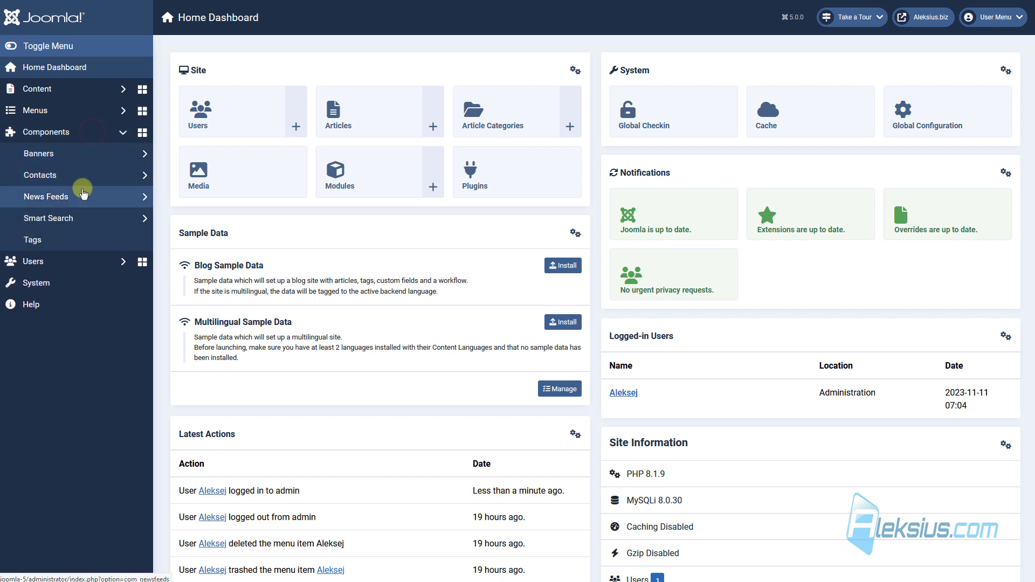
left_click(91, 178)
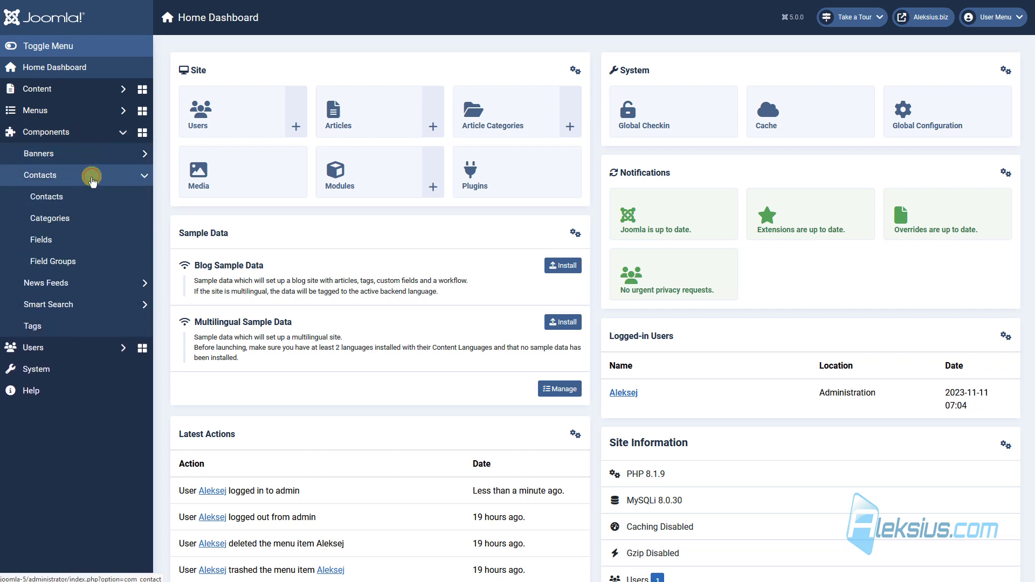
left_click(71, 221)
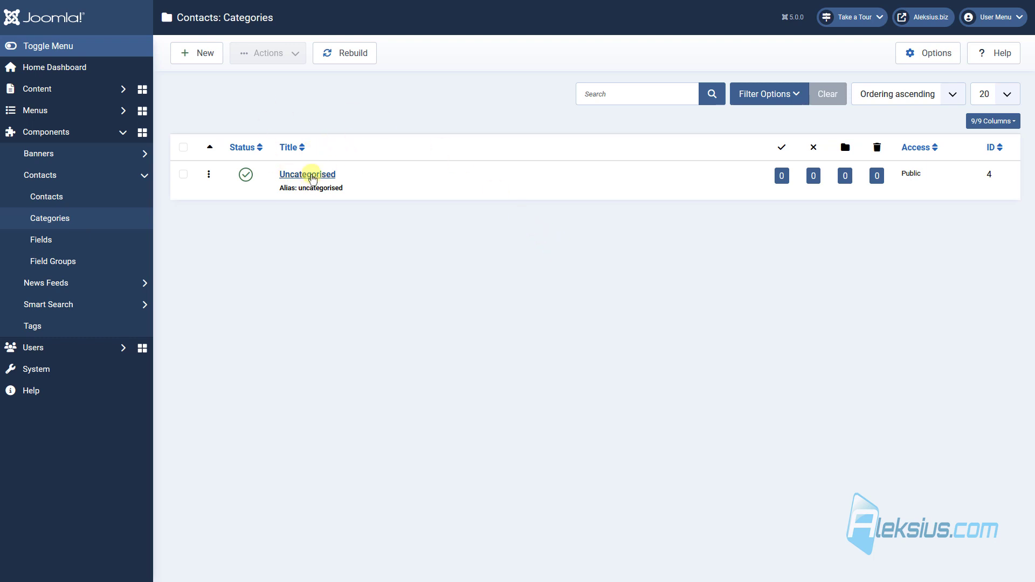
left_click(312, 174)
double_click(209, 100)
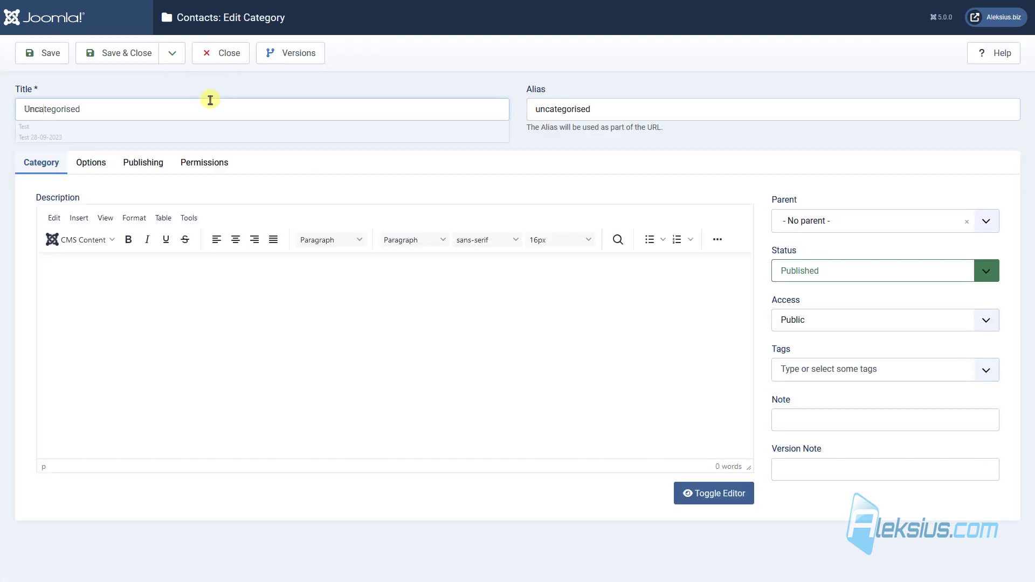
type("Test 1")
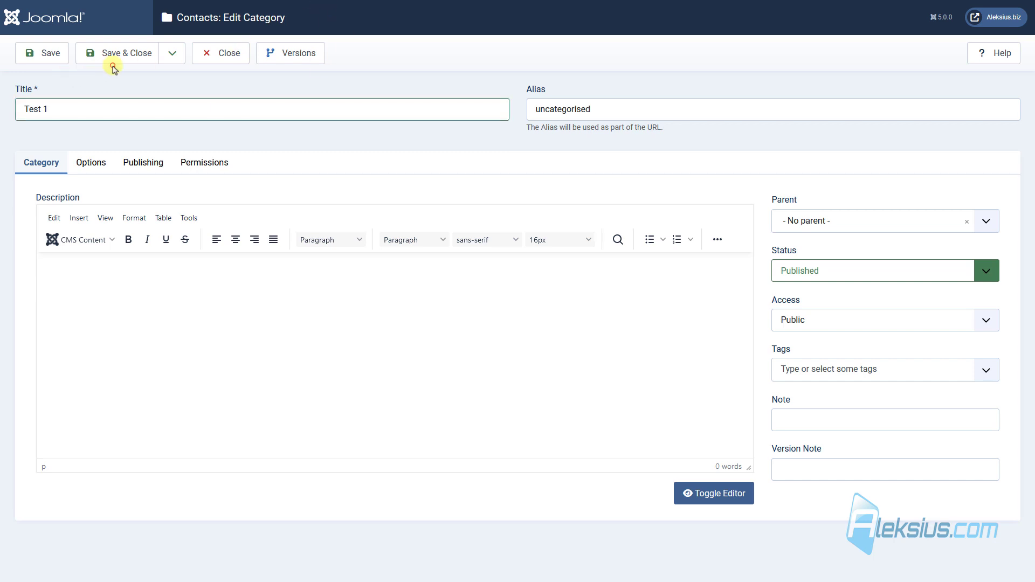
left_click(115, 57)
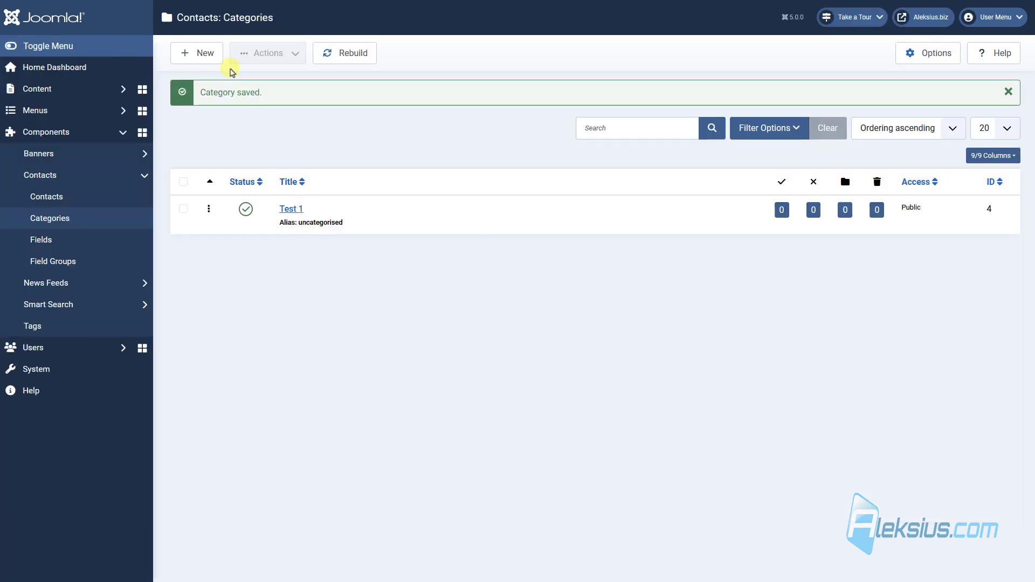
Create a new contact category titled "Test 2" and save it
left_click(216, 60)
left_click(172, 114)
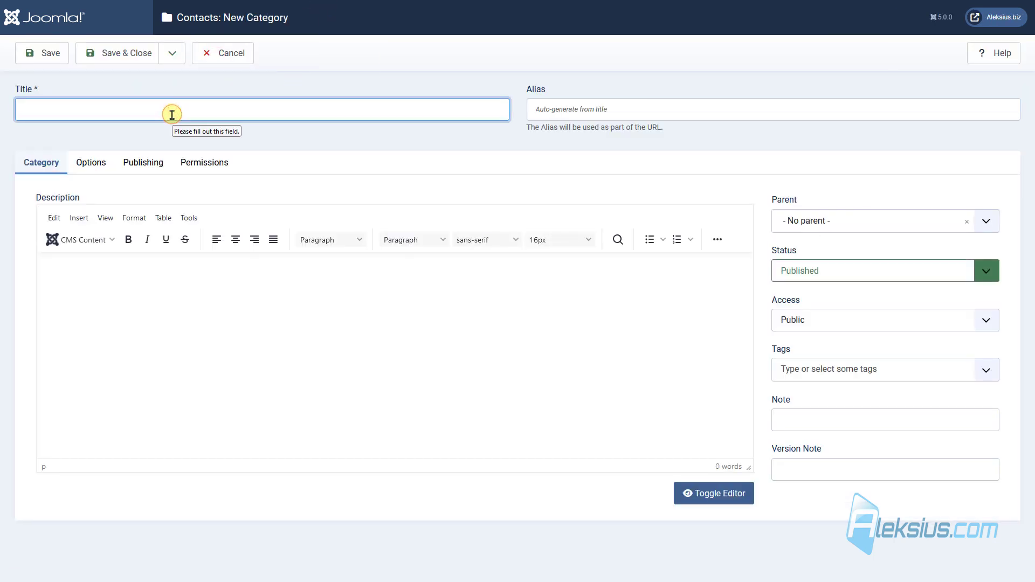
type("Test 2")
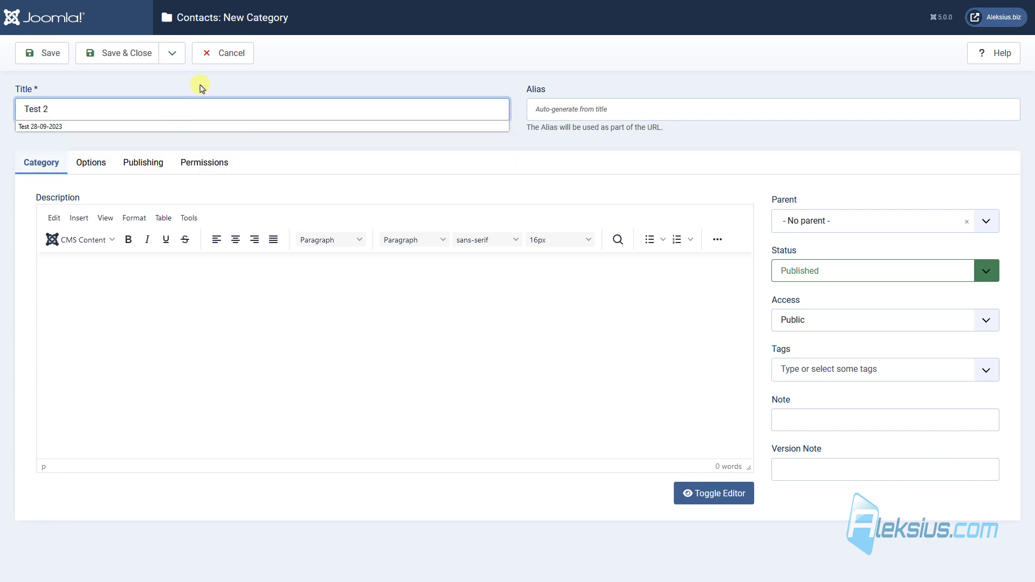
left_click(139, 52)
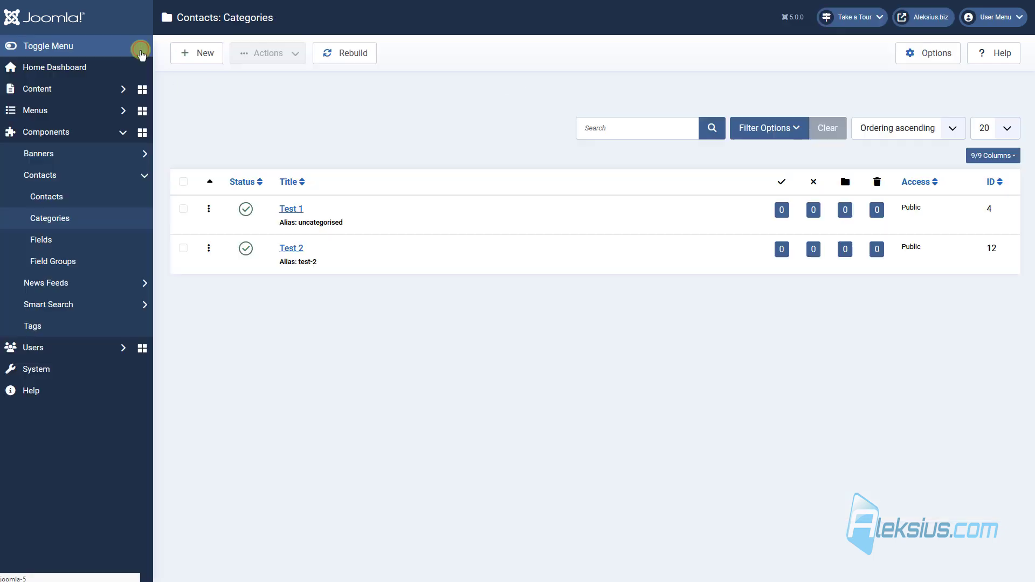
Add another contact category titled "Test 3" and save it
left_click(203, 54)
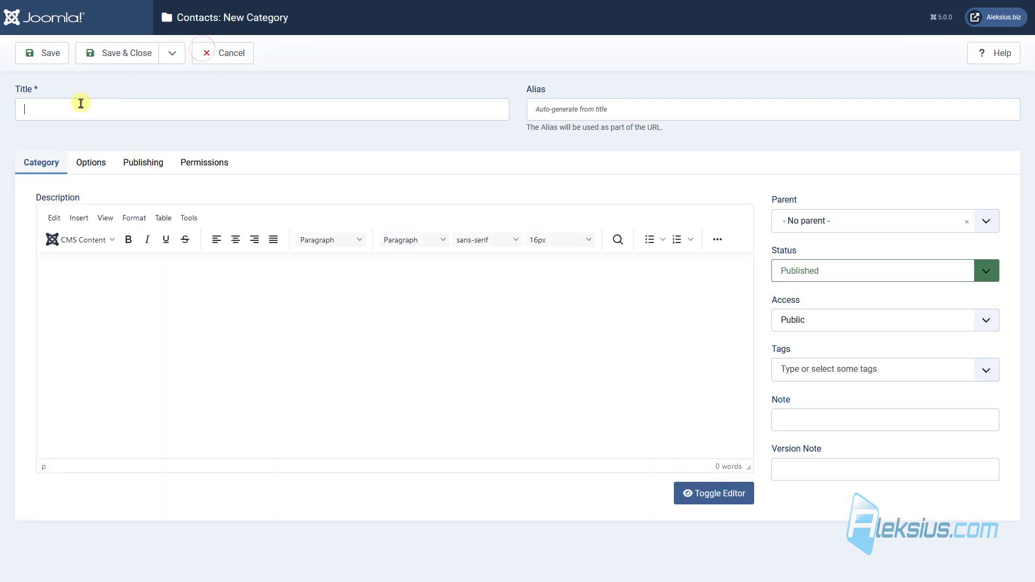
left_click(82, 103)
type("Test 3")
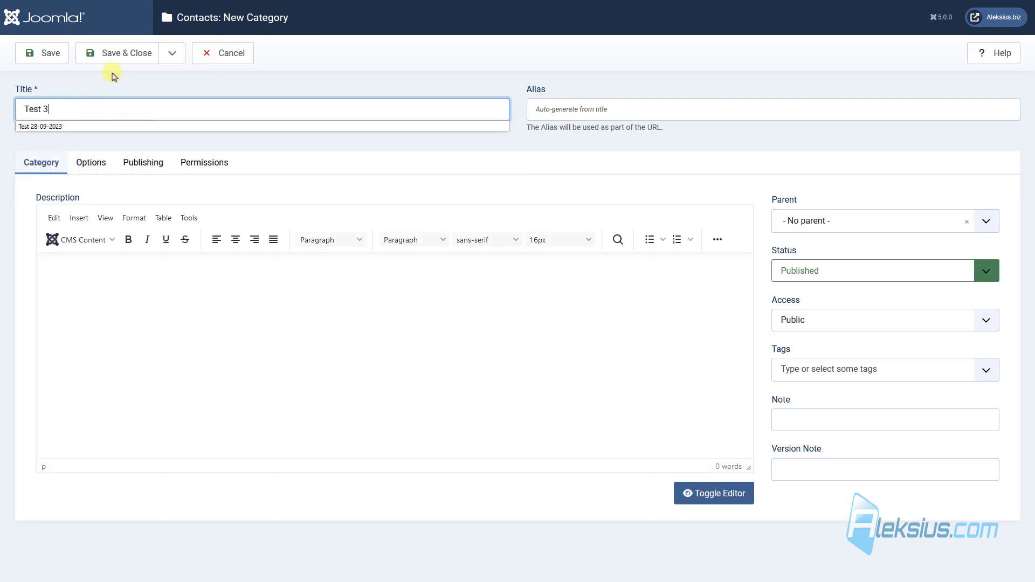
left_click(120, 53)
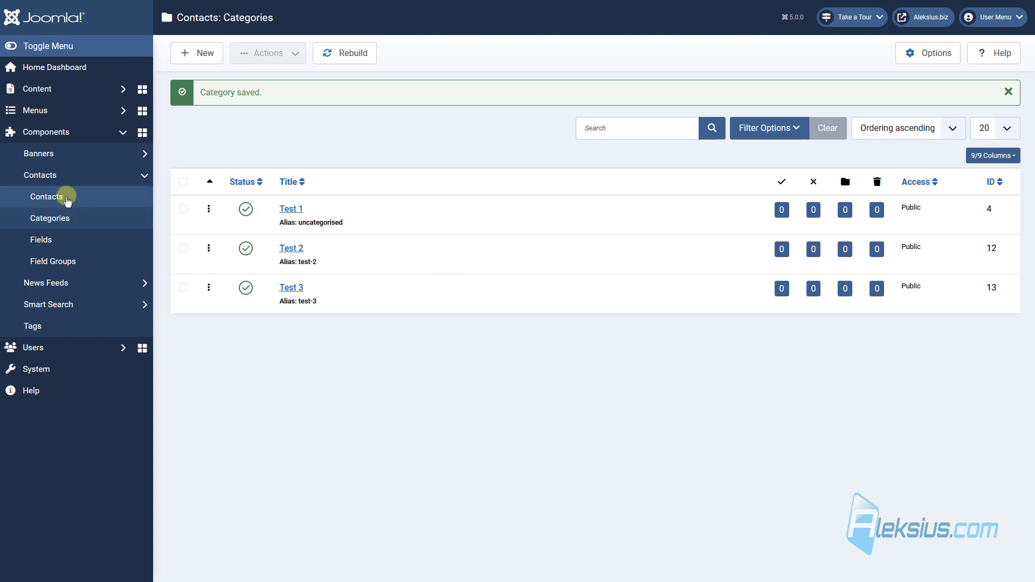
Start a new contact, enter the person's full name and link it to the Super Users account
left_click(66, 197)
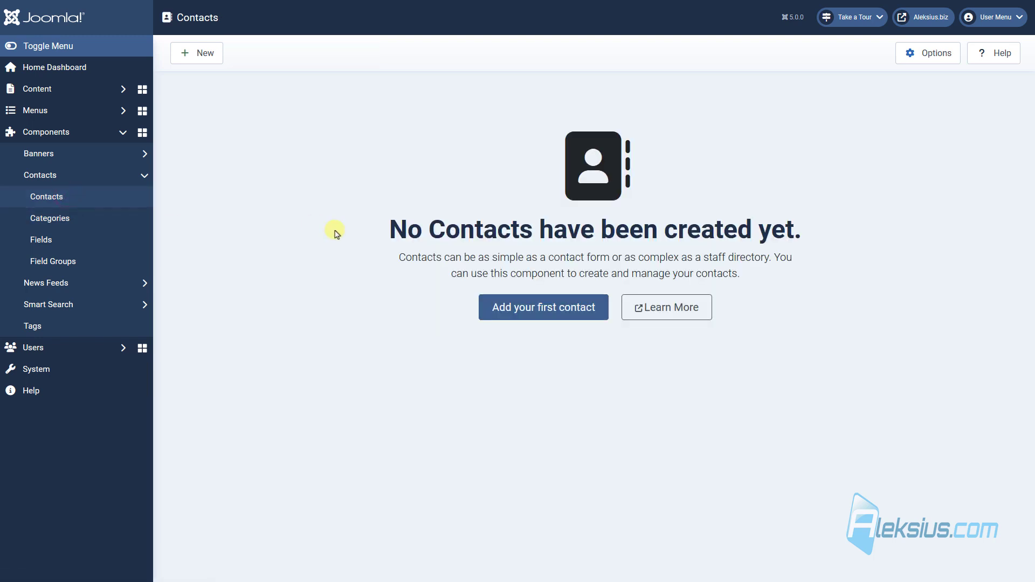
left_click(200, 56)
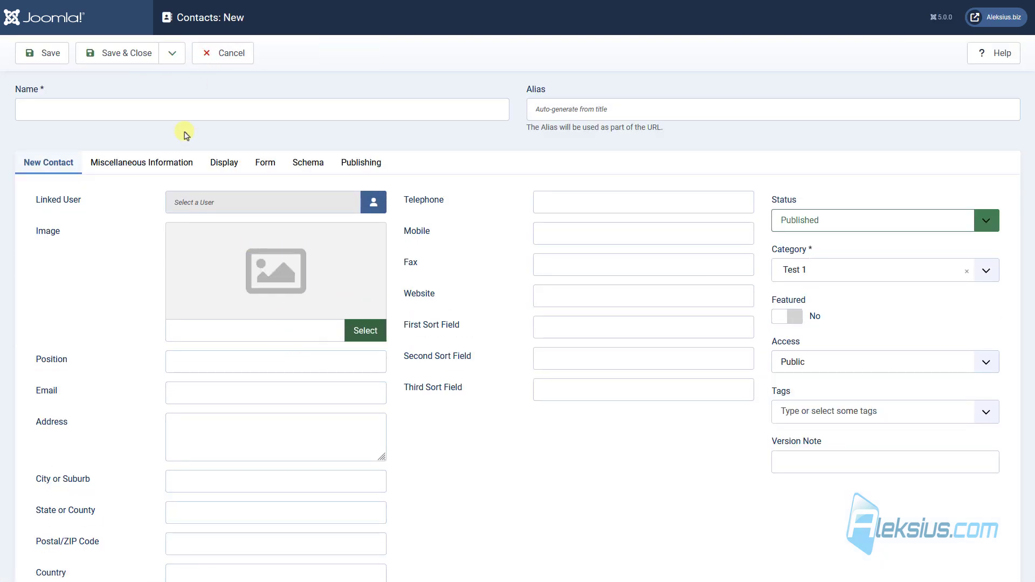
left_click(136, 104)
type("Aleksej Khoroshevskij")
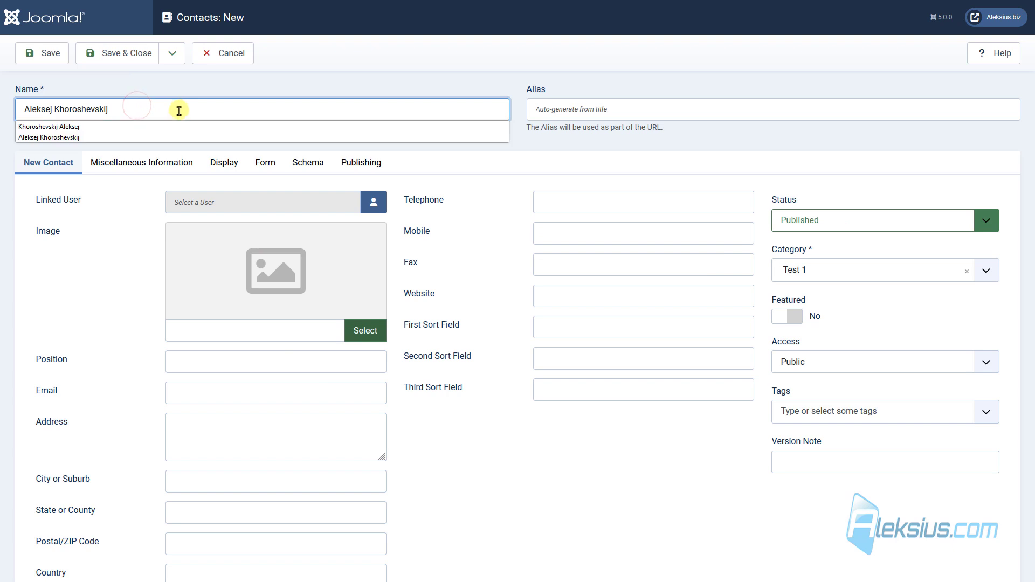
left_click(373, 203)
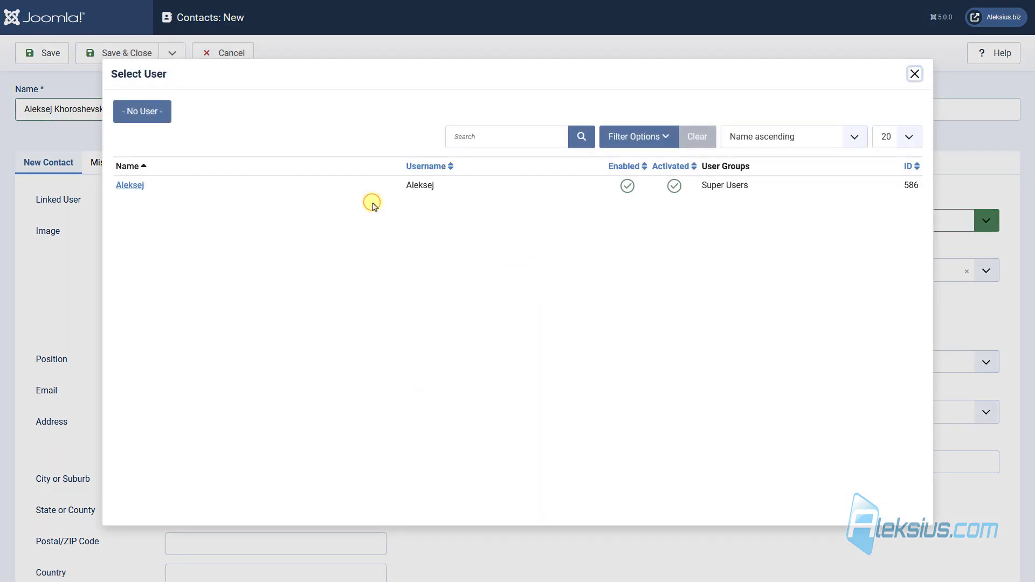
left_click(130, 186)
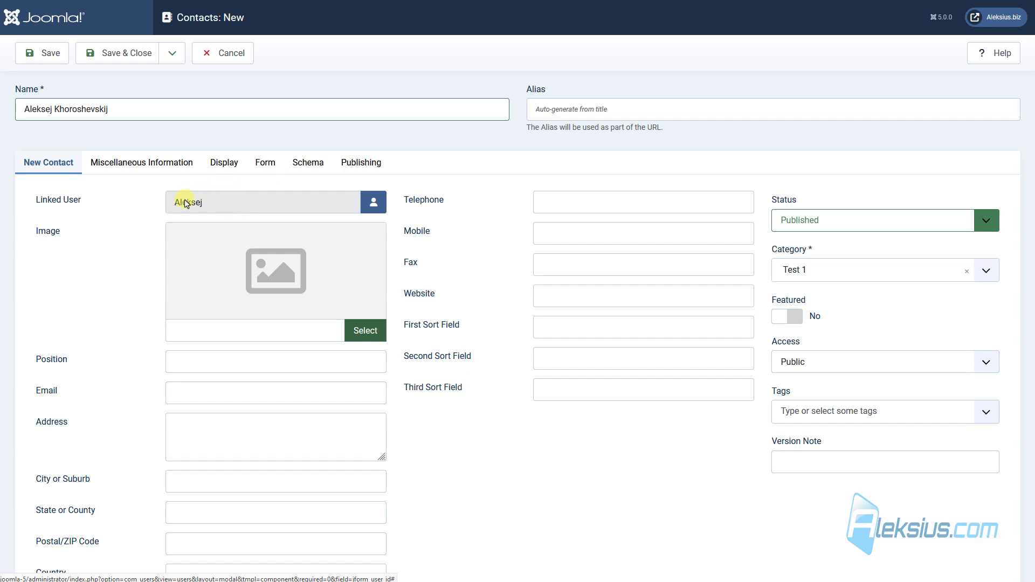
Set the contact's image to the man's portrait photo from the images folder
left_click(211, 392)
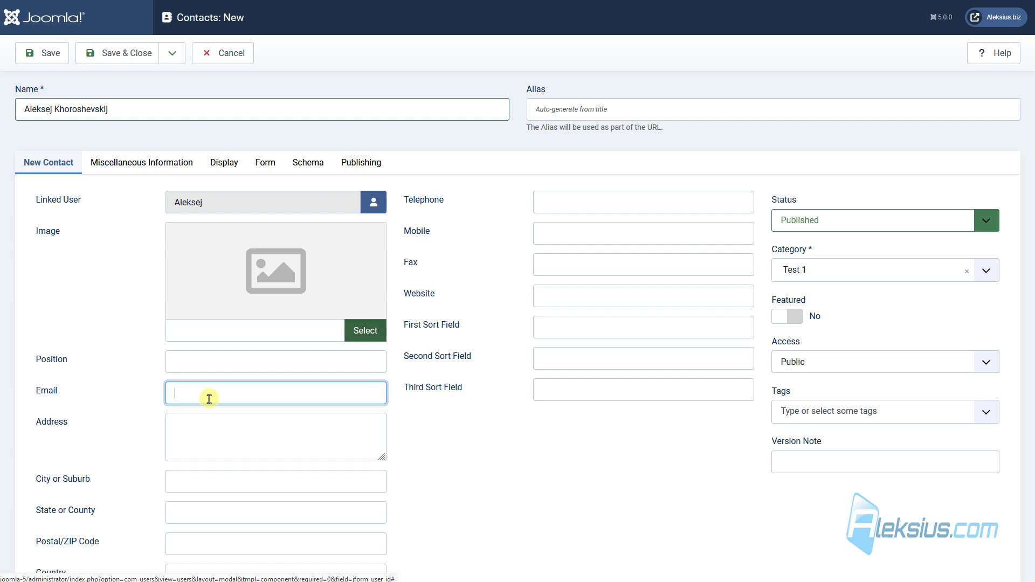
left_click(474, 581)
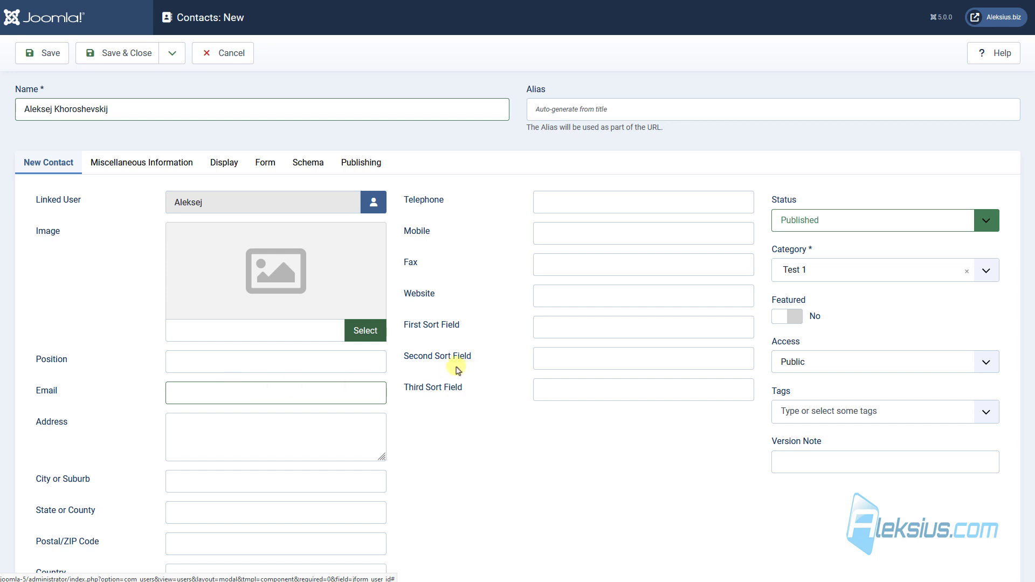
left_click(365, 330)
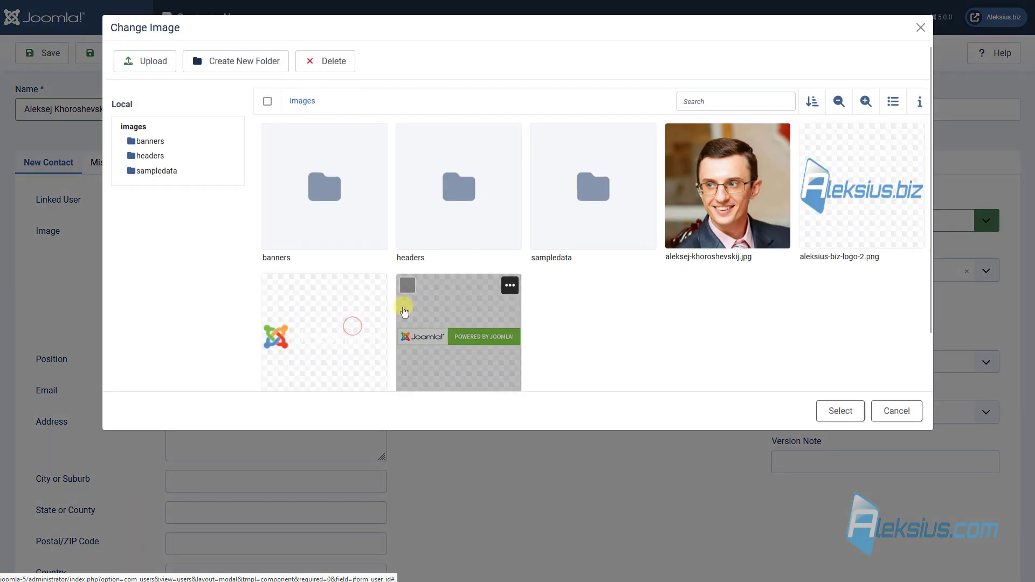
left_click(735, 223)
left_click(847, 411)
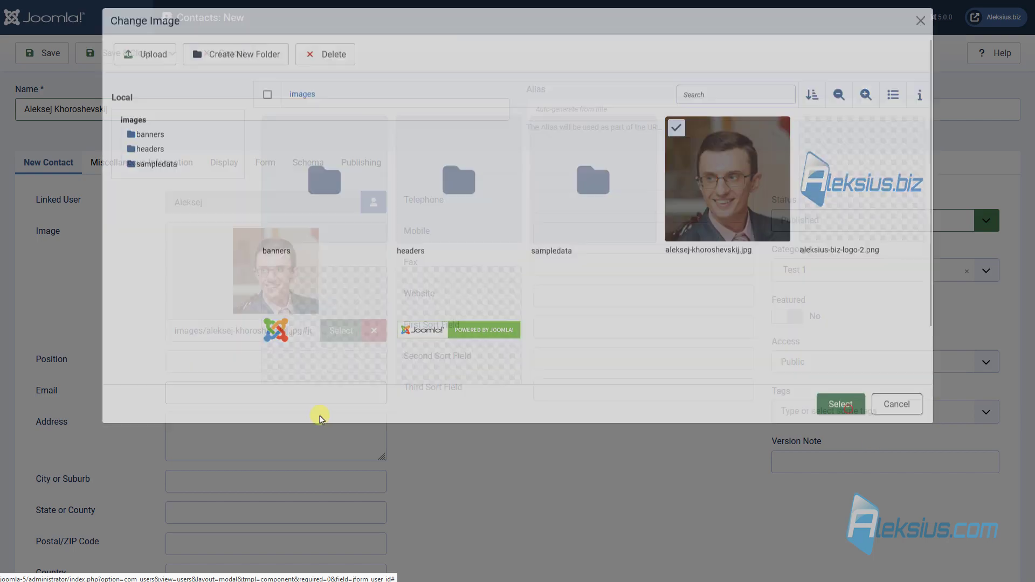
Set the contact's position to Webmaster and fill in the e-mail, city, region, postal code, country, phone numbers and website
left_click(216, 365)
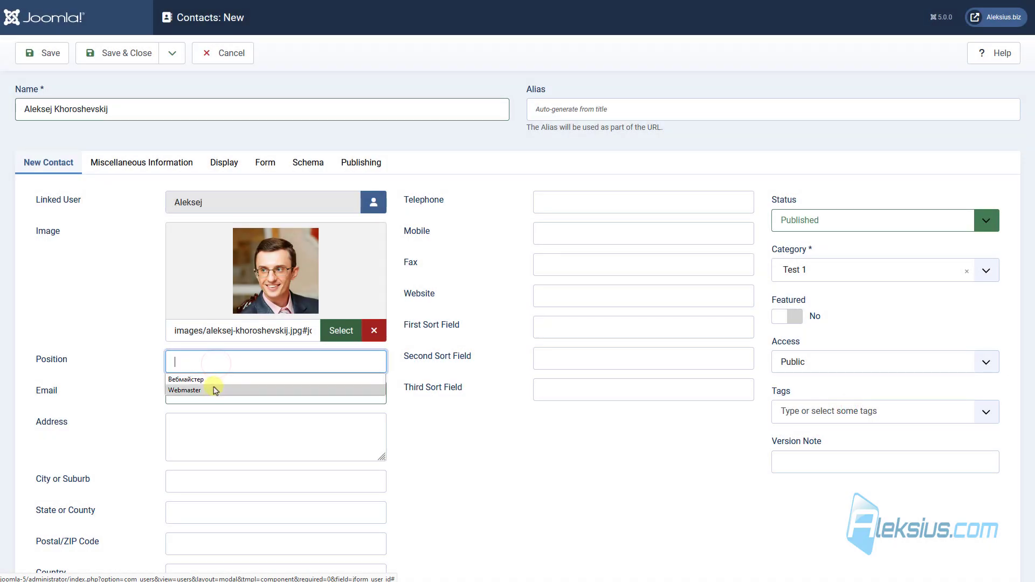
left_click(214, 388)
left_click(215, 388)
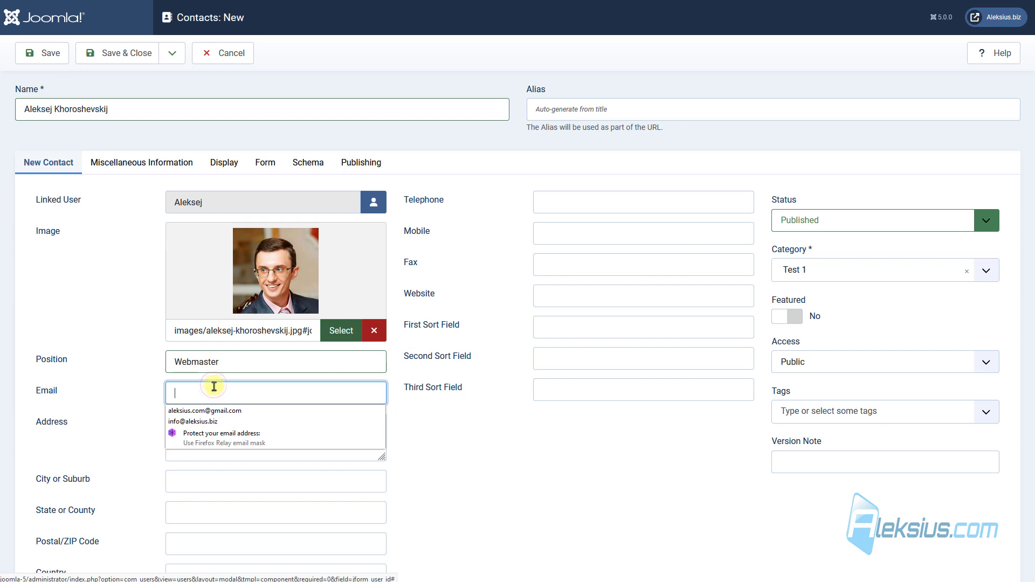
left_click(240, 421)
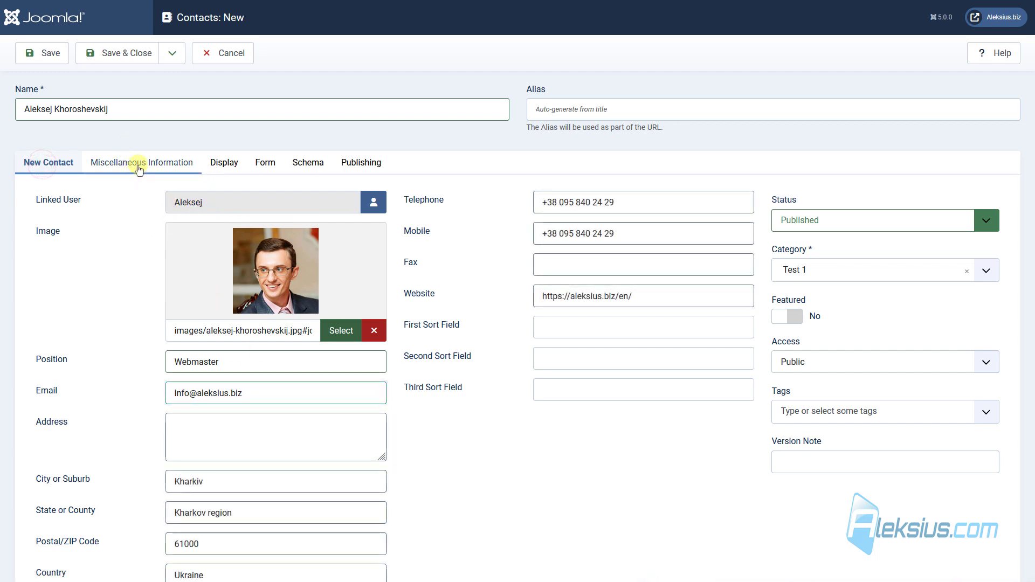
Enter the paragraph describing the Joomla 5.0 CMS release as the contact's miscellaneous information and save the contact
left_click(138, 164)
left_click(239, 326)
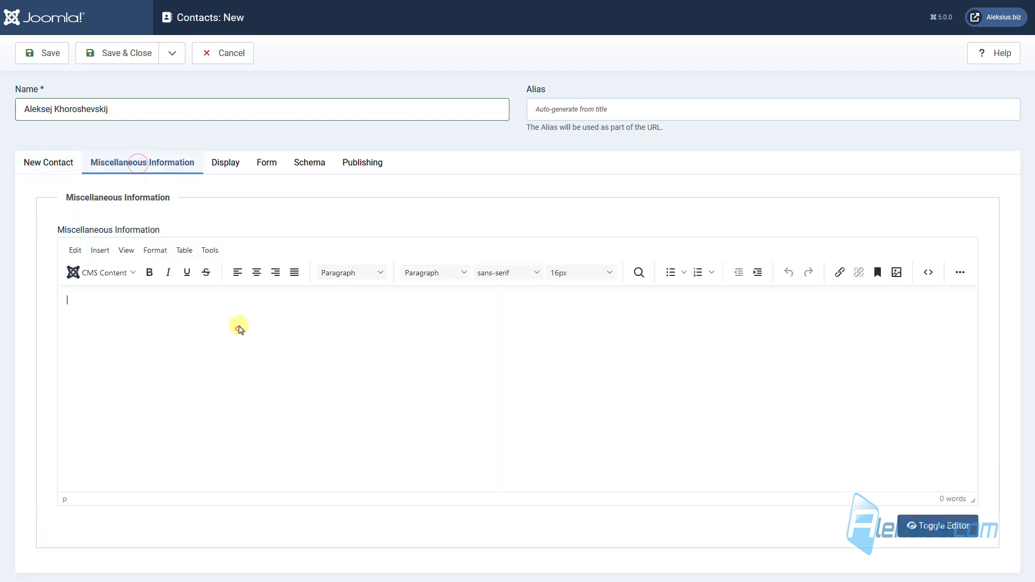
type("Joomla 5.0 CMS is a version of the Joomla content management system, which was released on October 17, 2023. It has a number of updates to improve security, accessibility, speed and other «areas». Most of the changes are code related.")
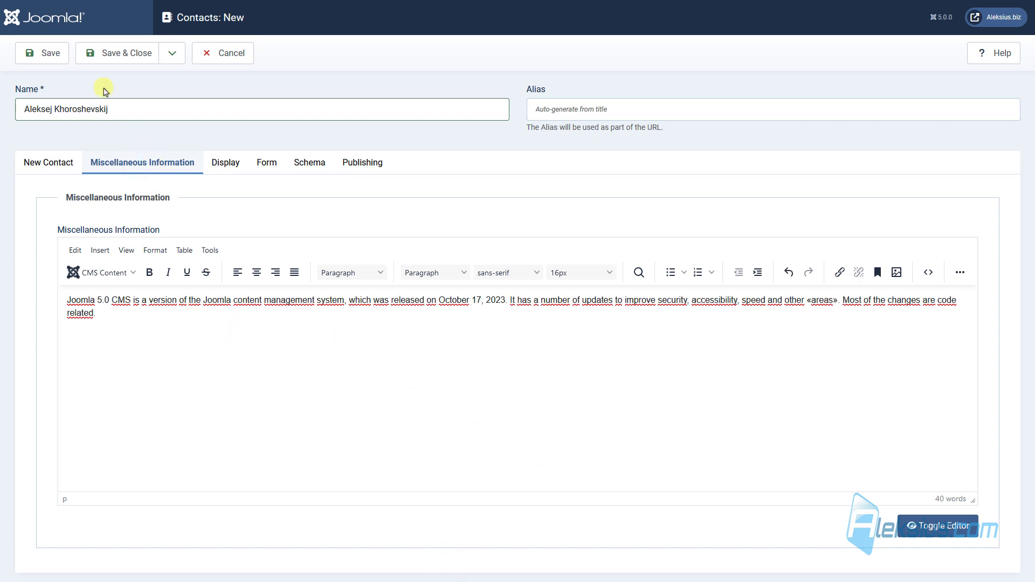
left_click(58, 53)
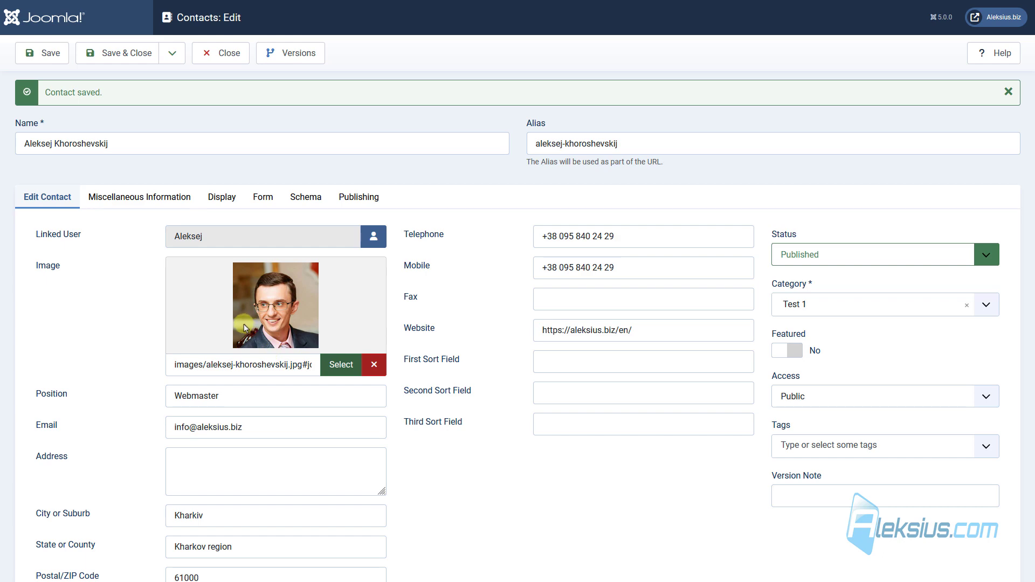
Review the contact's display, form, schema and publishing settings, and save and close the contact
left_click(241, 196)
scroll(421, 281, "down", 12)
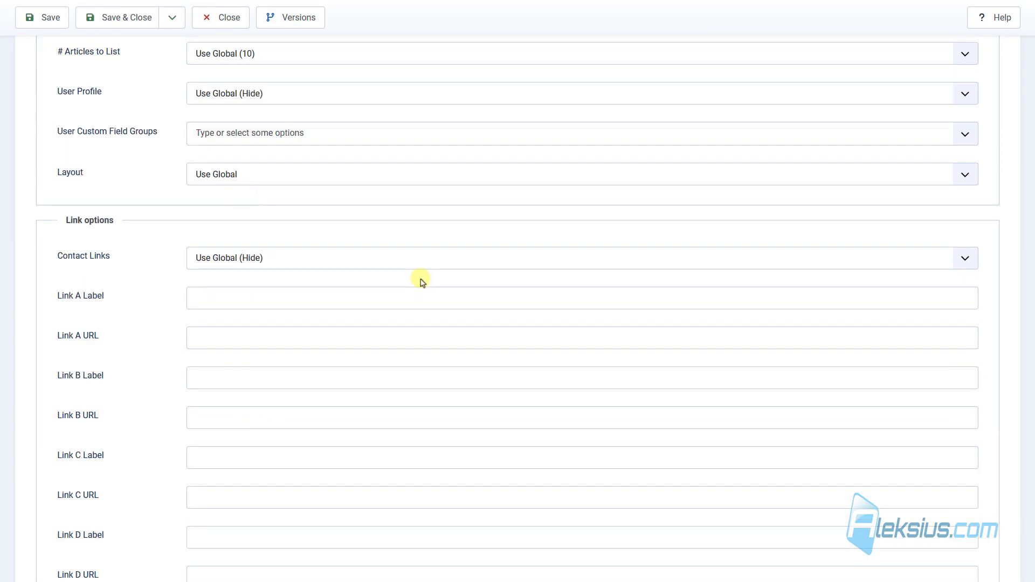
scroll(421, 281, "up", 12)
left_click(259, 199)
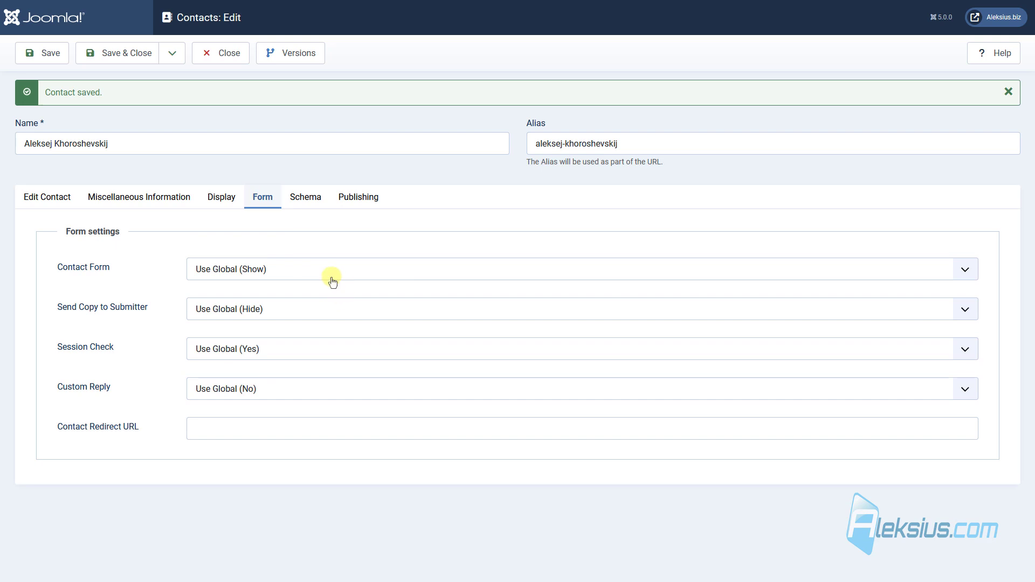
left_click(306, 201)
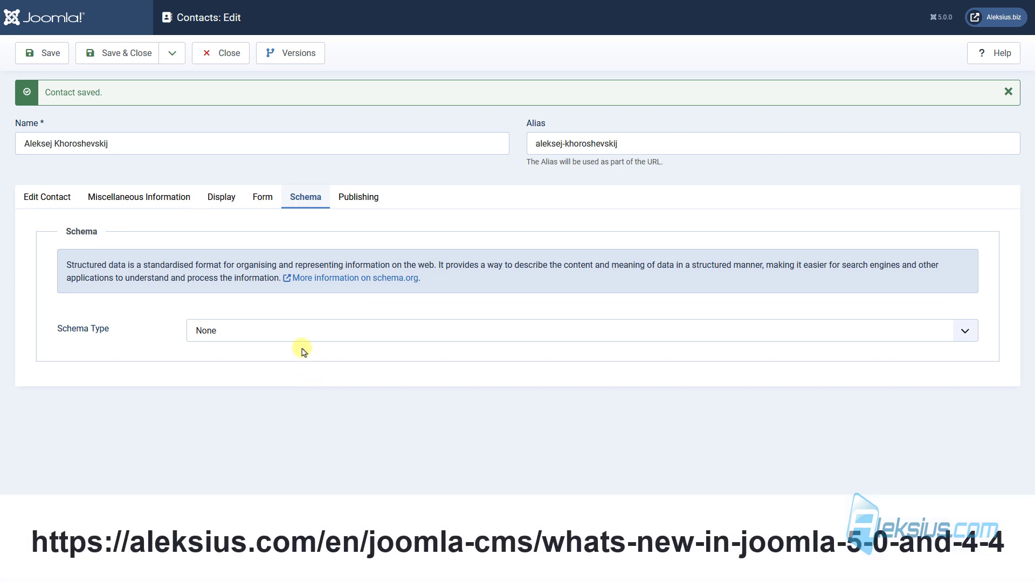
left_click(359, 192)
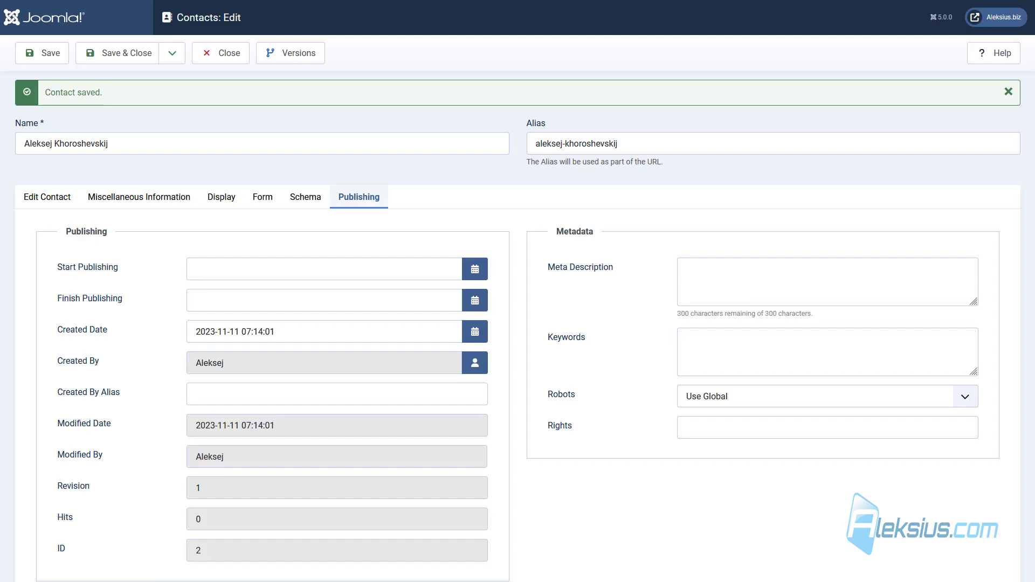
left_click(142, 56)
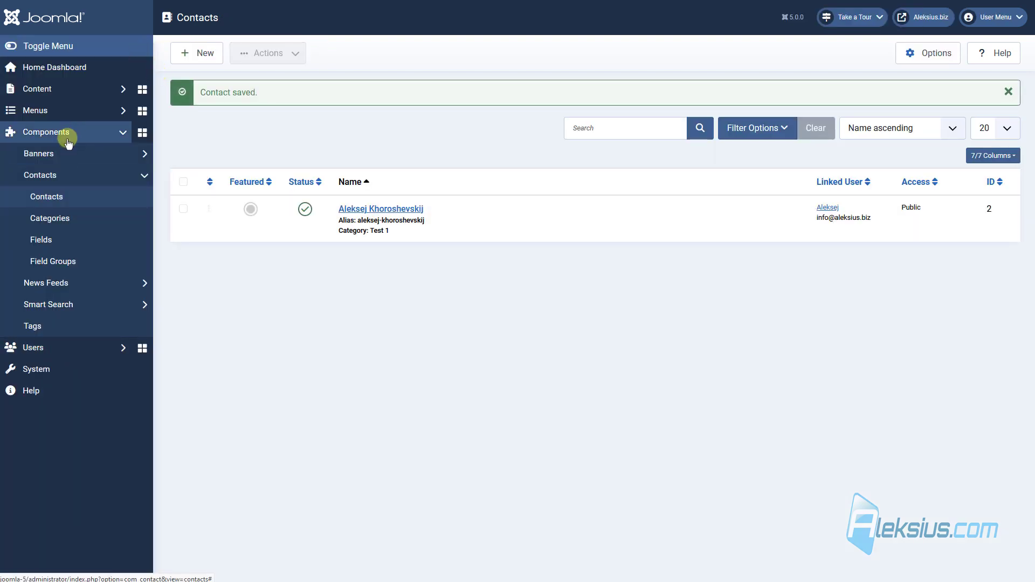
Start a new item in Main Menu Blog and set its menu item type to Create Contact
left_click(69, 110)
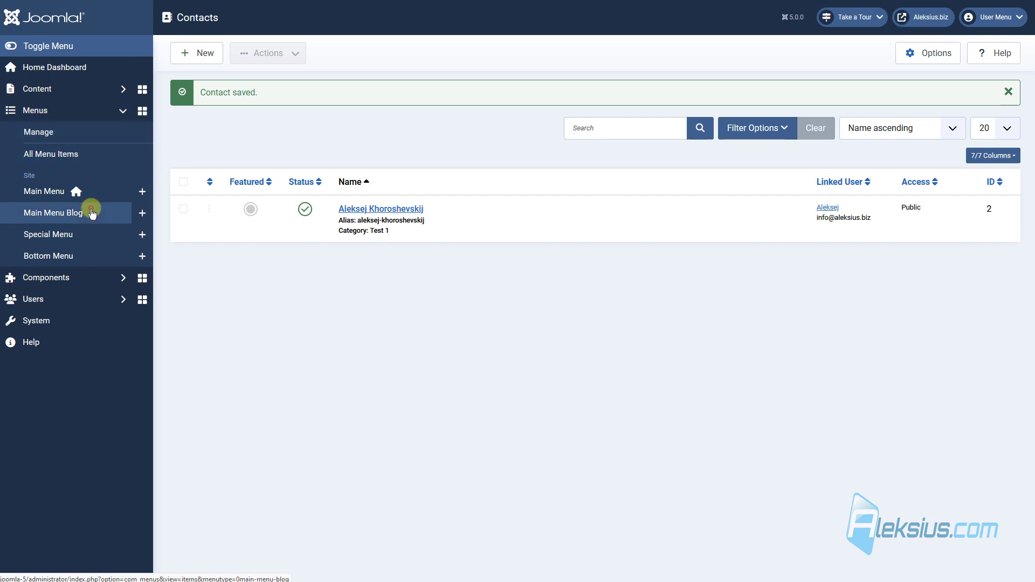
left_click(92, 213)
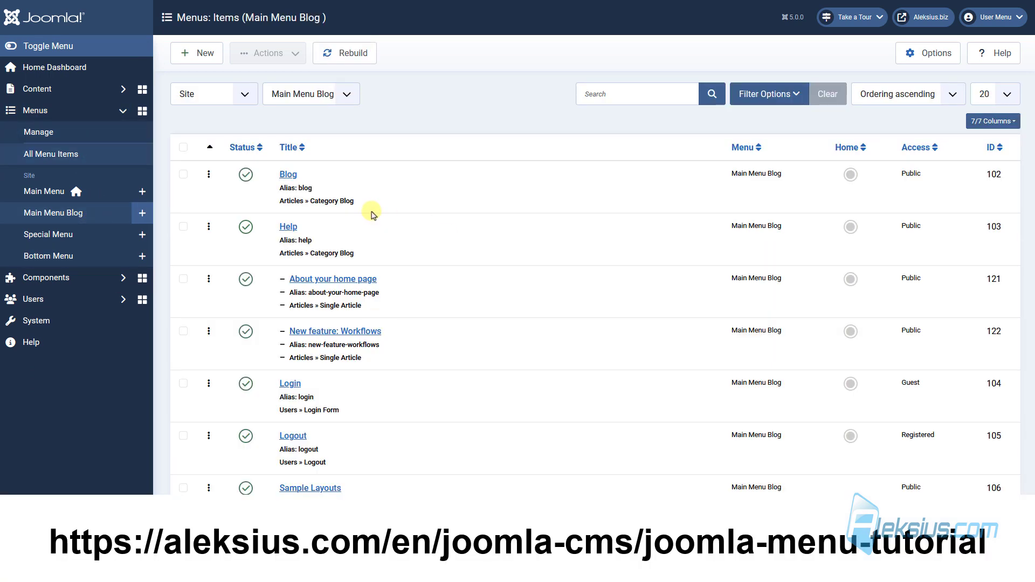
left_click(215, 55)
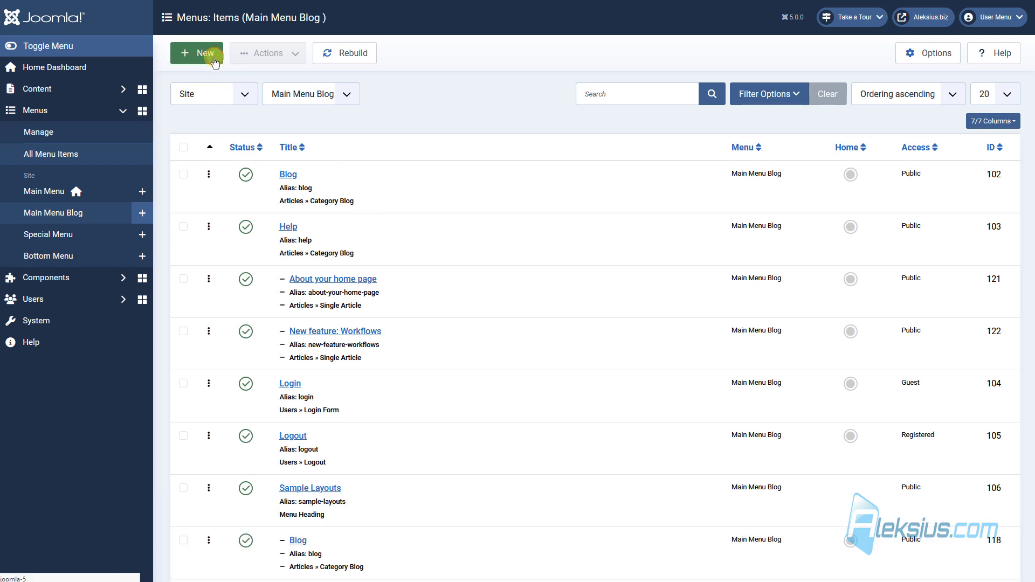
left_click(716, 208)
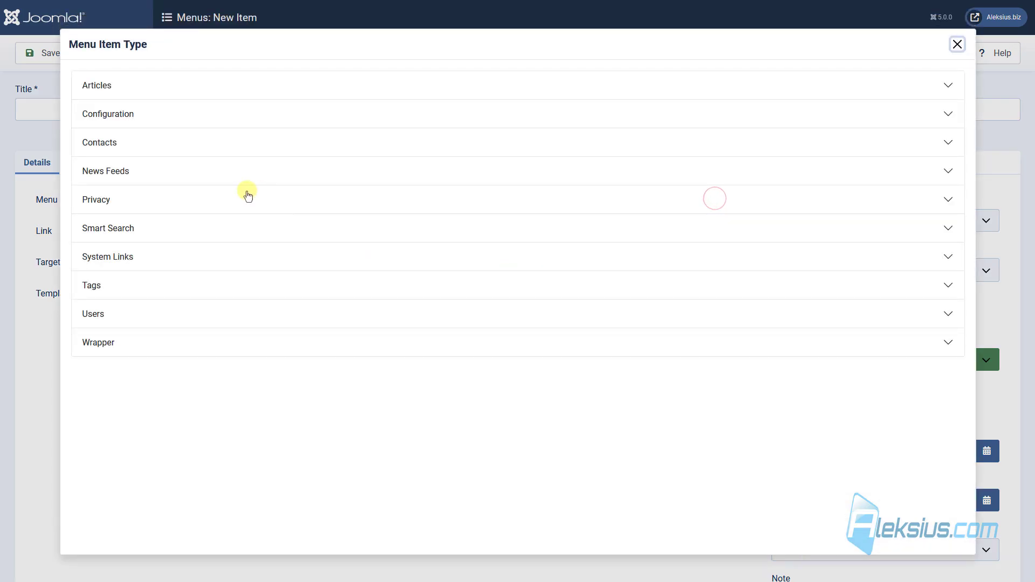
left_click(103, 144)
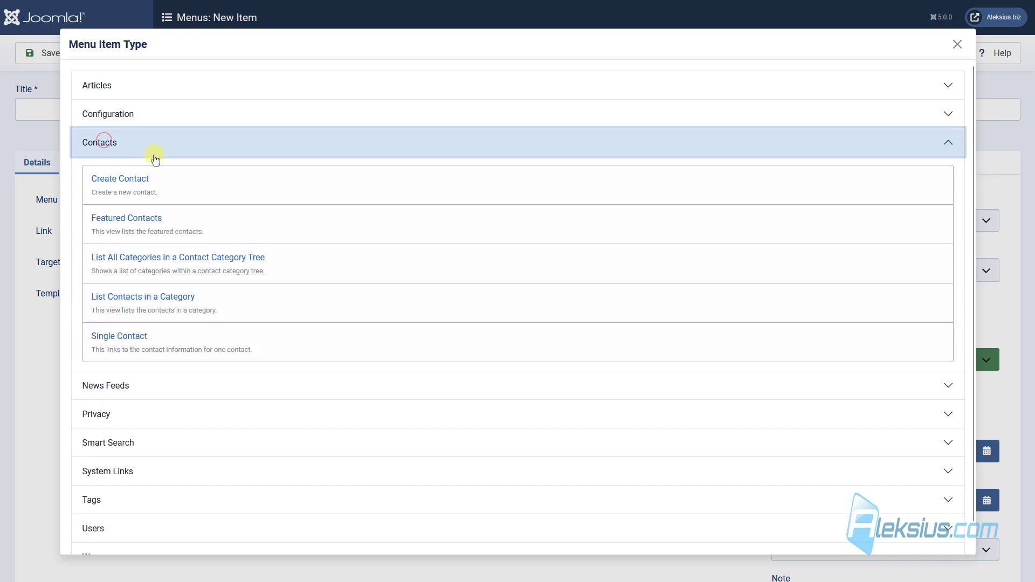
left_click(124, 185)
Title the menu item Create Contact, save it and start another new item
left_click(301, 210)
key("ctrl+c")
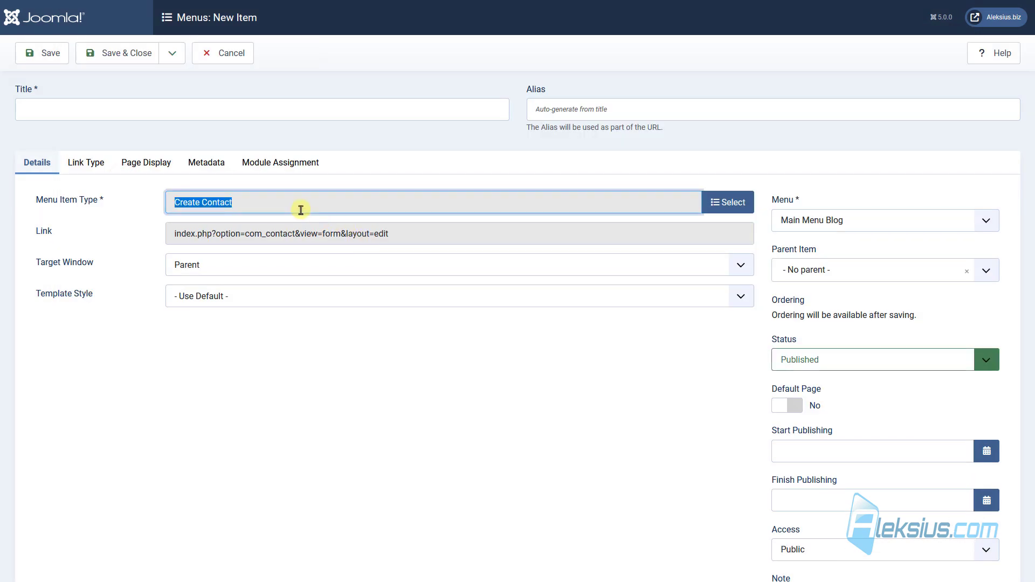
left_click(124, 122)
key("ctrl+v")
left_click(62, 62)
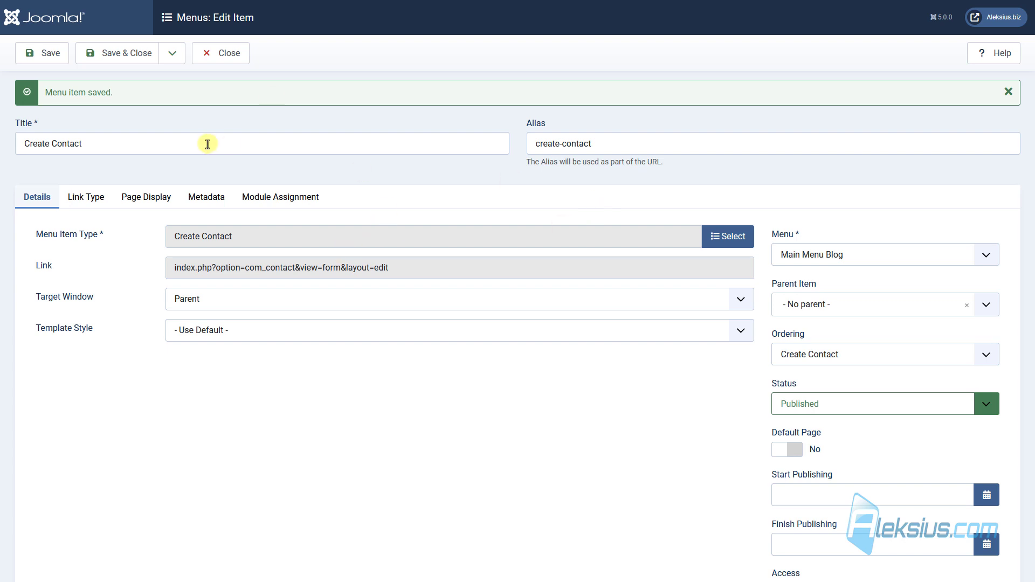
left_click(172, 53)
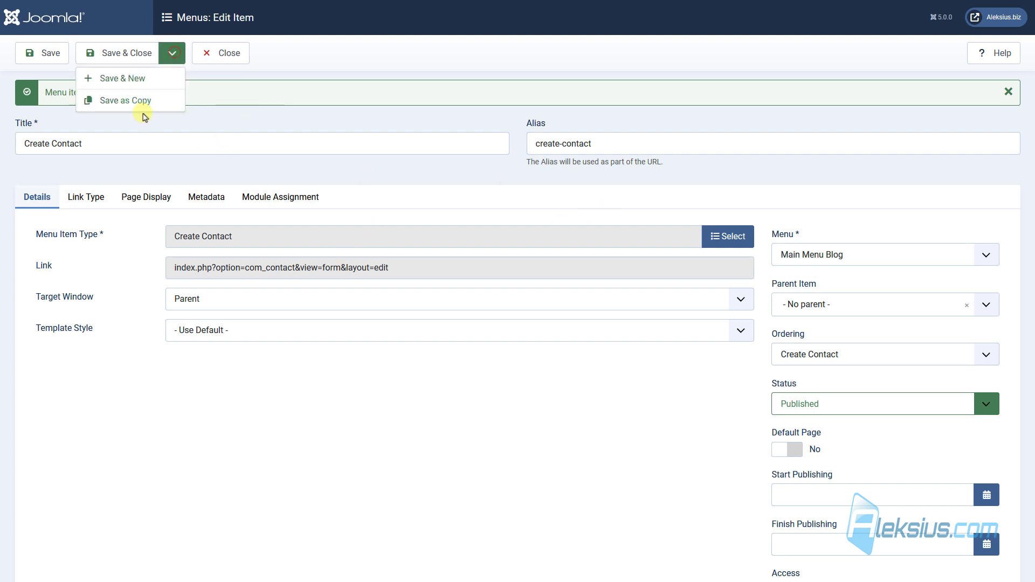
left_click(164, 78)
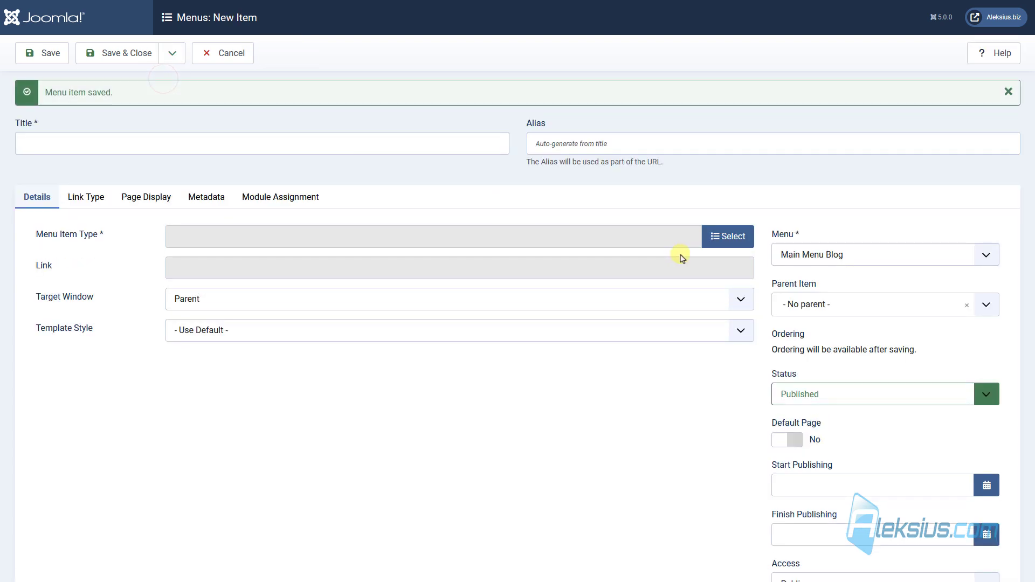
Add a Featured Contacts menu item with its type name as the title, save it and start another new item
left_click(722, 236)
left_click(105, 145)
left_click(150, 226)
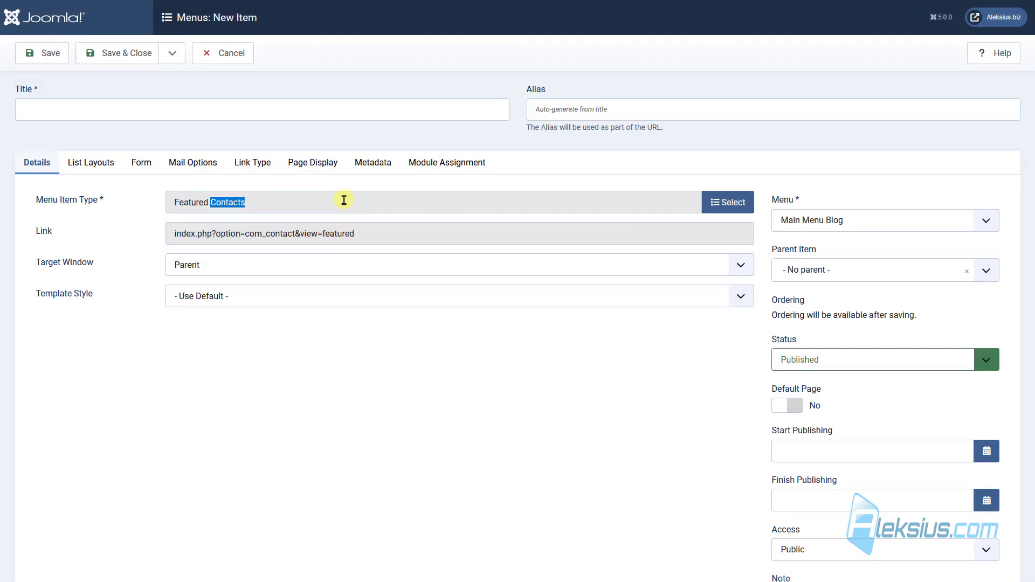
triple_click(344, 200)
key("ctrl+c")
left_click(228, 111)
key("ctrl+v")
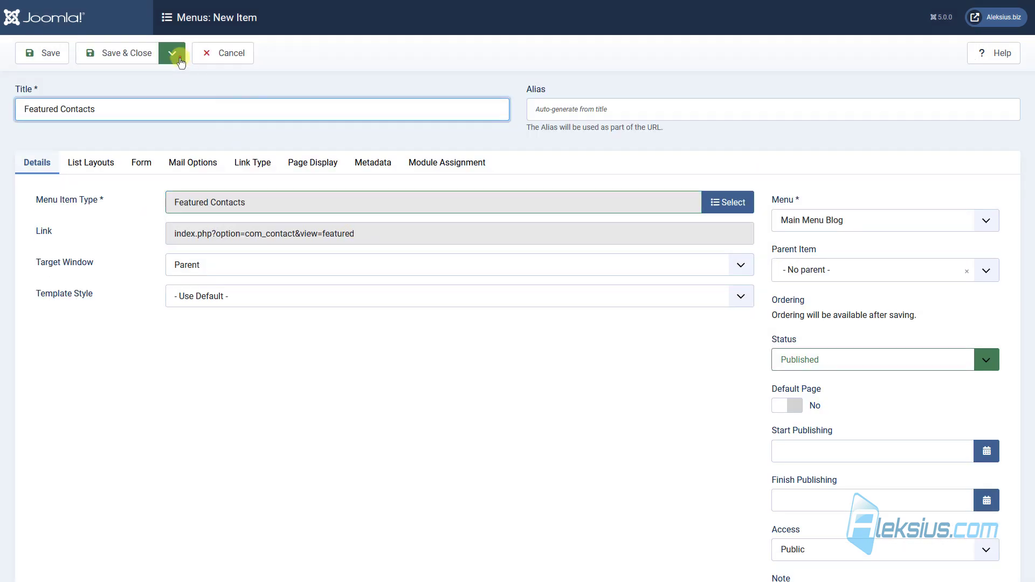
left_click(180, 61)
left_click(157, 77)
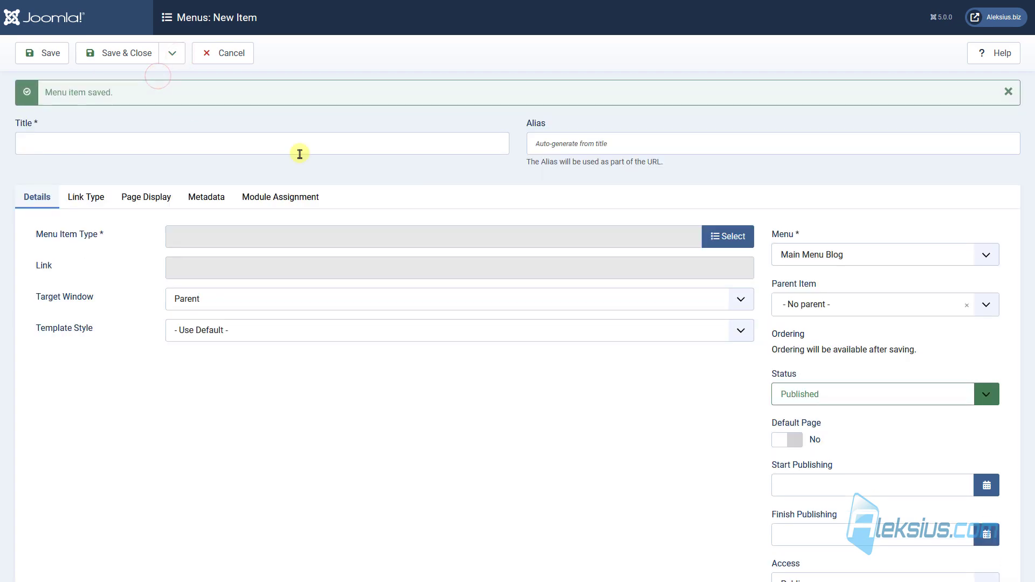
Add a menu item of type List All Categories in a Contact Category Tree titled List All Categories, save it and start another
left_click(728, 235)
left_click(110, 144)
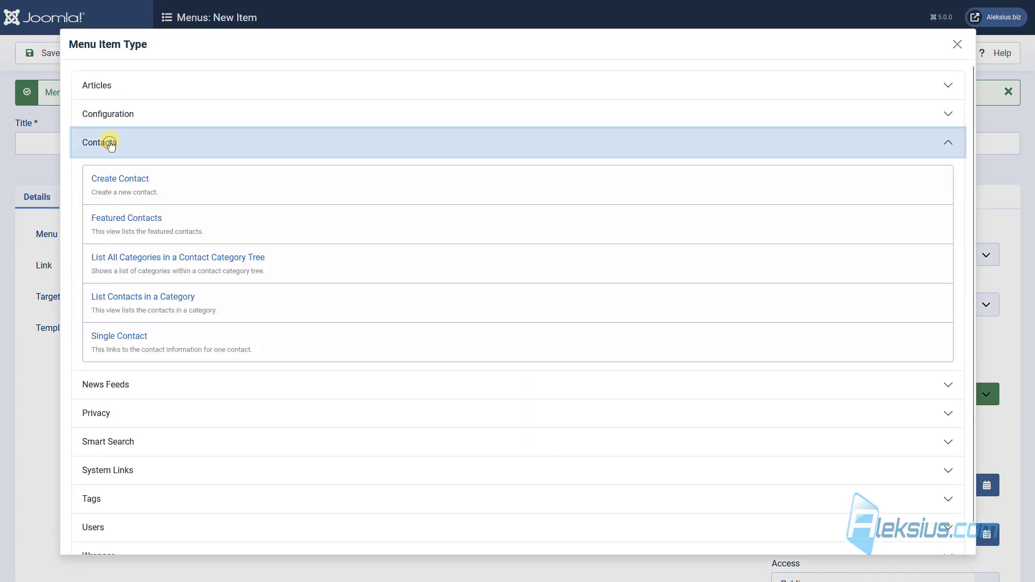
left_click(191, 263)
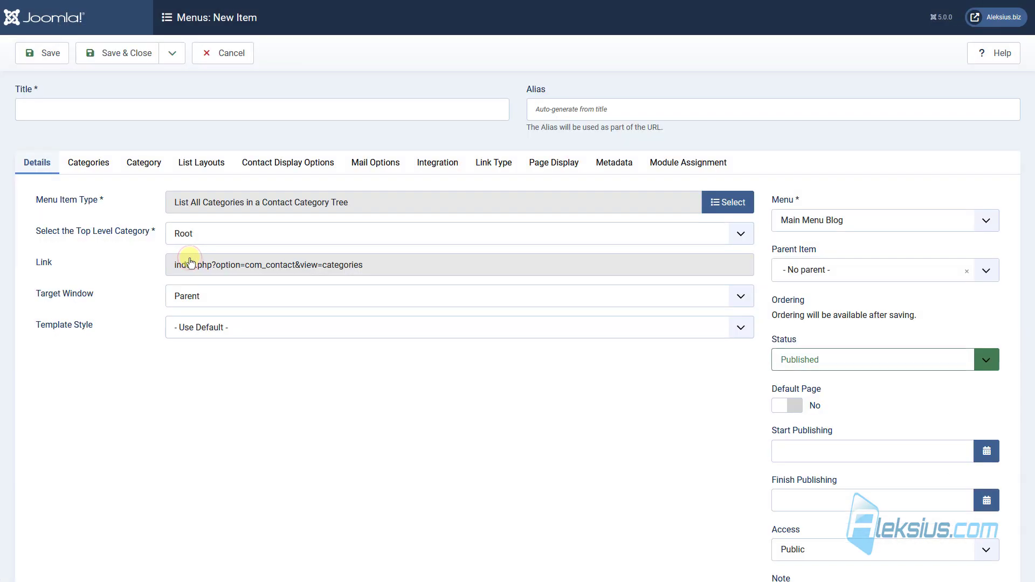
left_click(95, 105)
triple_click(259, 195)
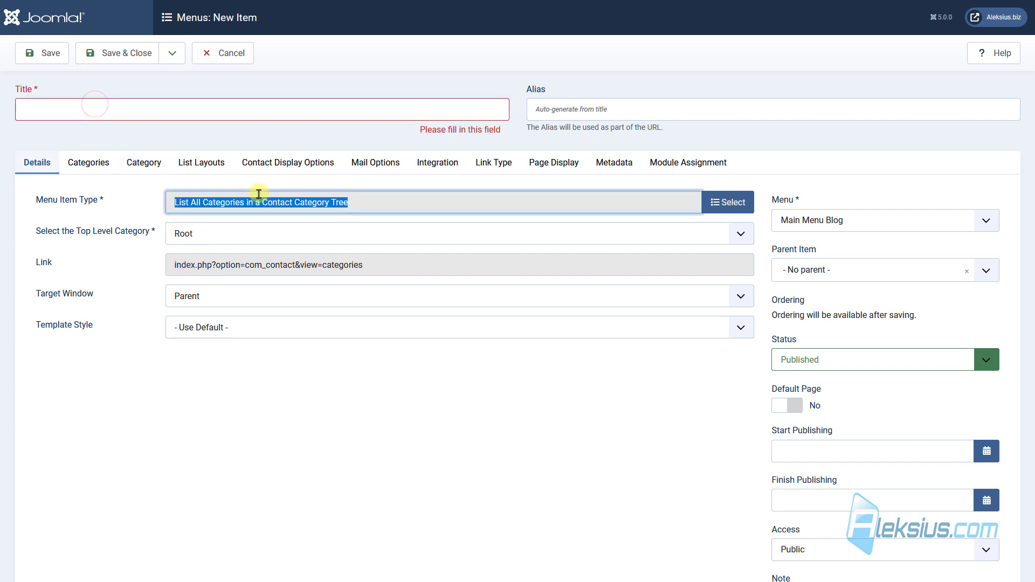
left_click_drag(243, 201, 120, 195)
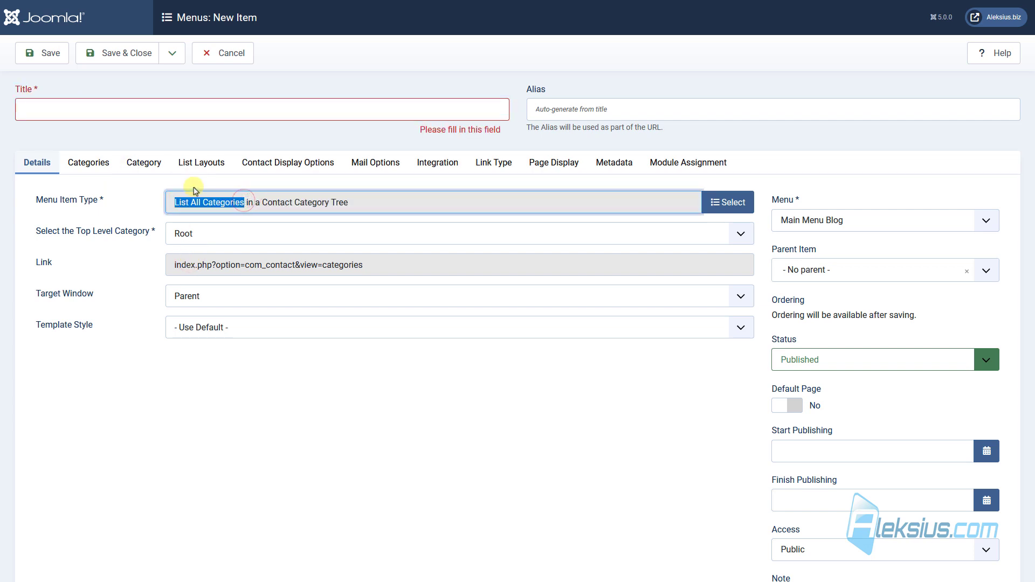
left_click(182, 112)
key("ctrl+v")
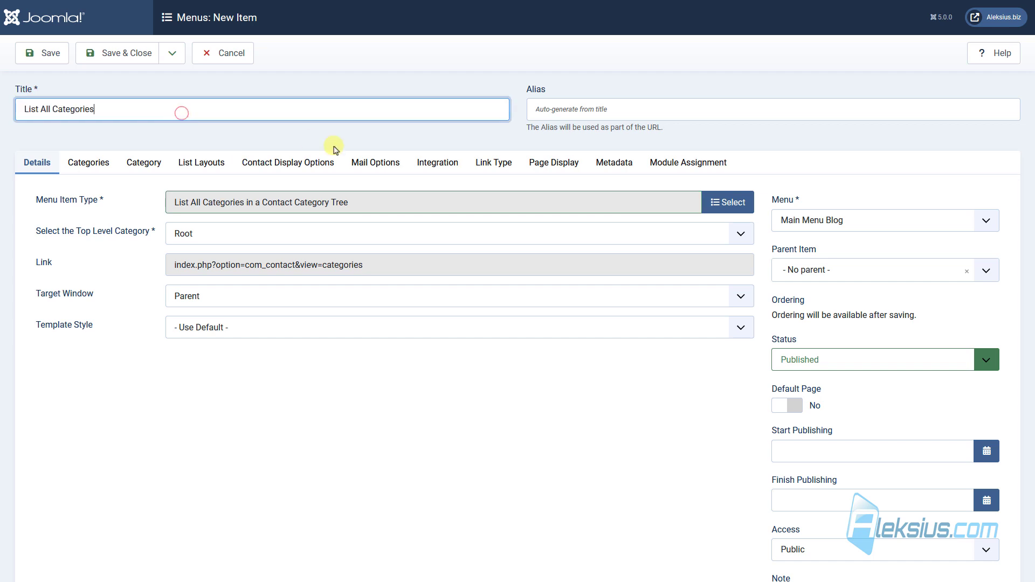
left_click(172, 53)
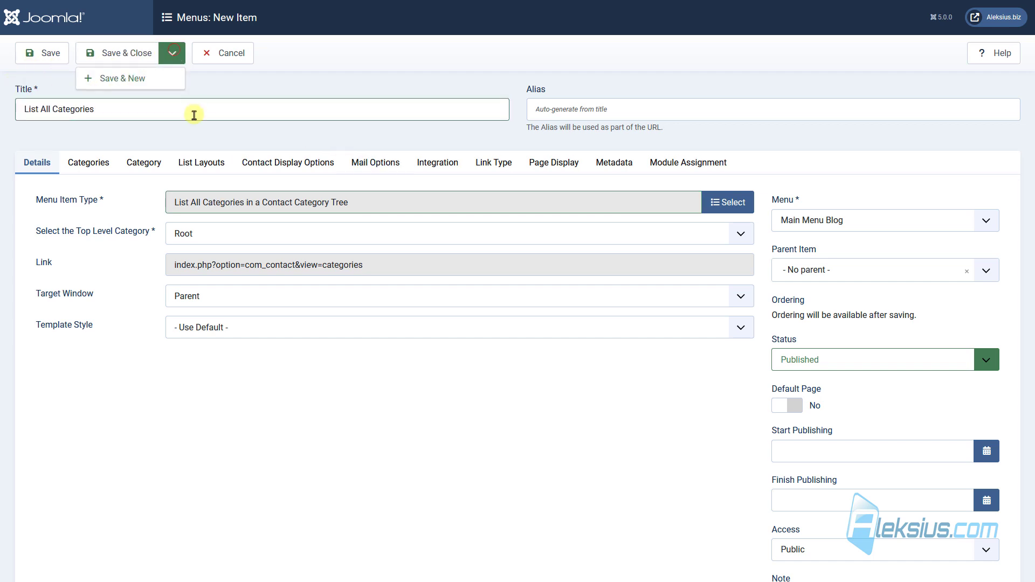
left_click(149, 78)
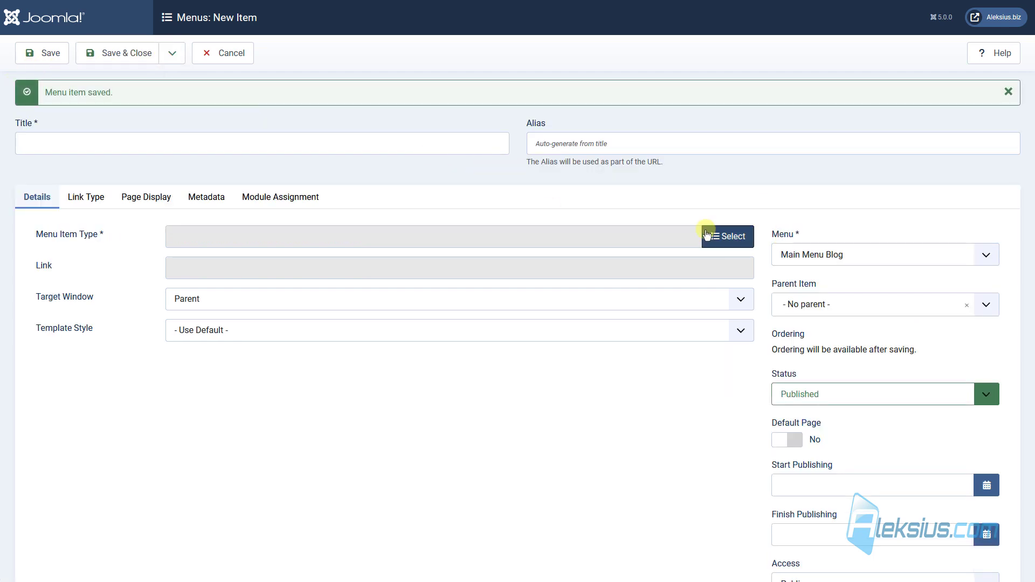
Set the new item's type to List Contacts in a Category and use the same text as its title
left_click(728, 229)
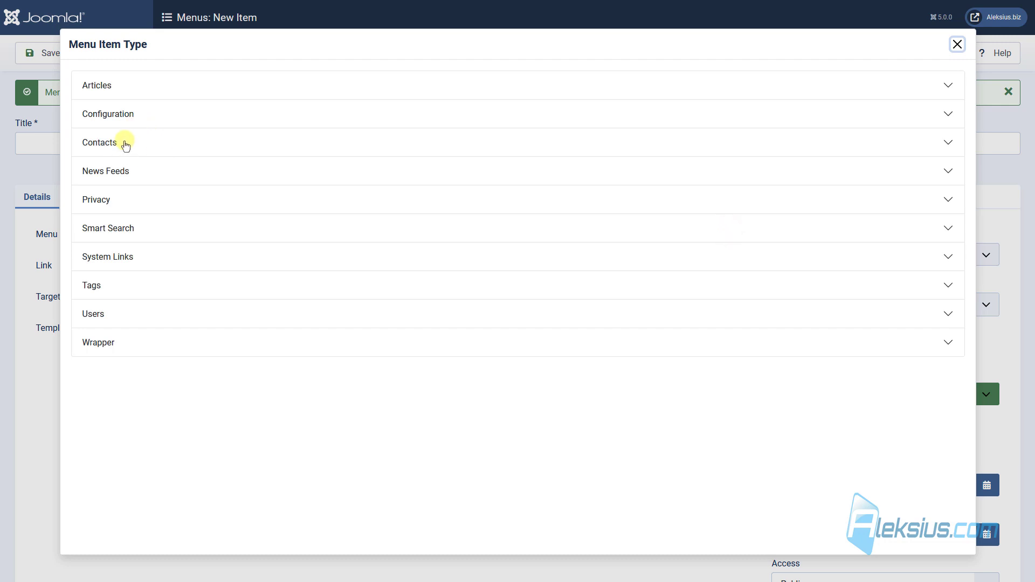
left_click(125, 144)
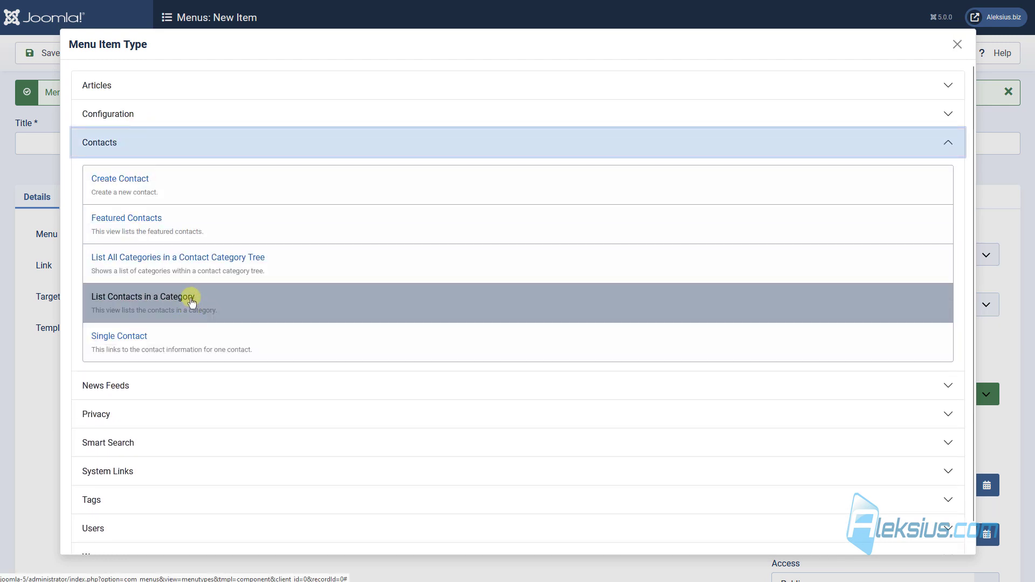
left_click(192, 303)
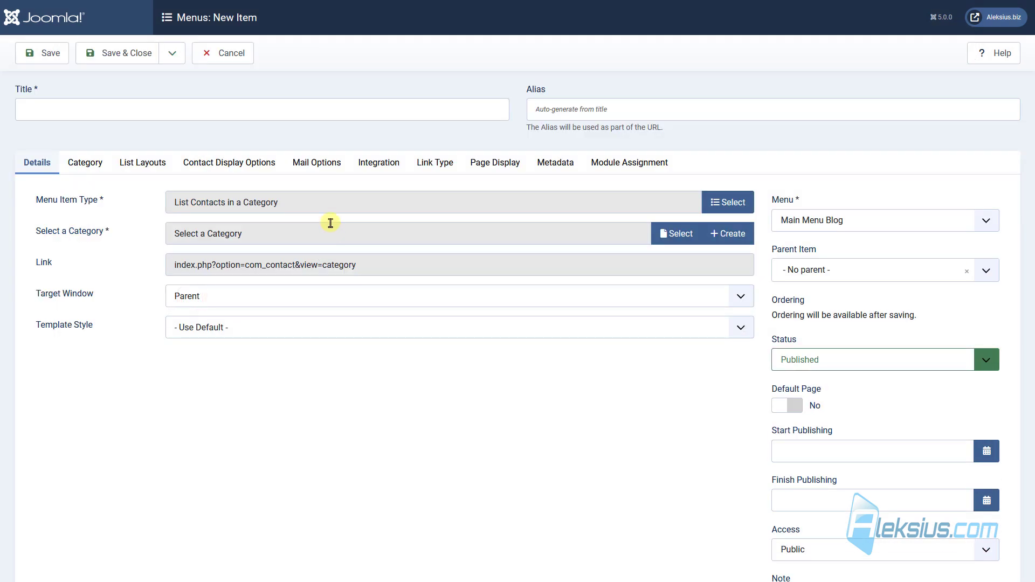
triple_click(320, 201)
key("ctrl+c")
left_click(174, 109)
key("ctrl+v")
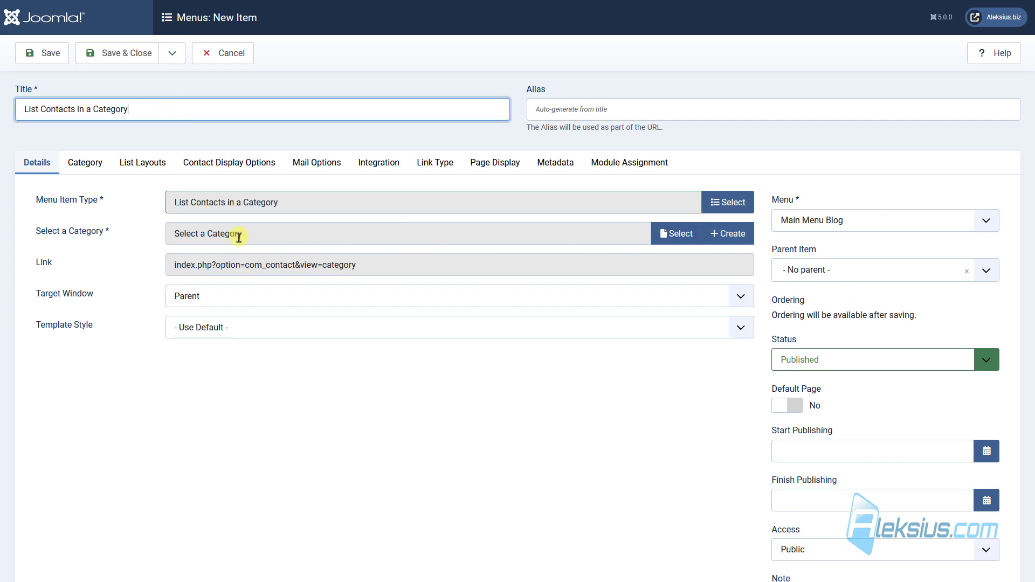
Choose Test 1 as the category for the List Contacts in a Category item and save it
left_click(676, 234)
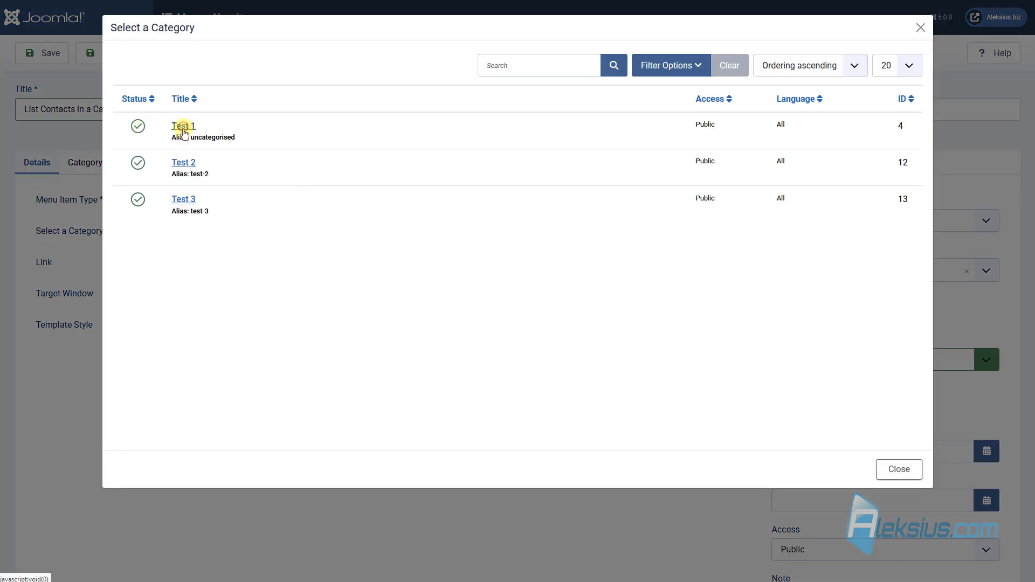
left_click(184, 127)
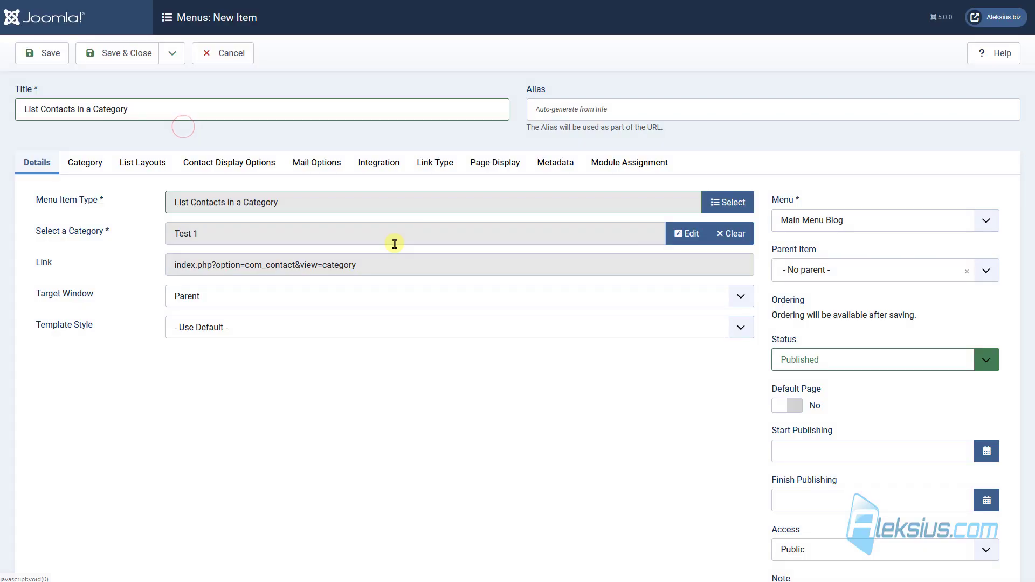
left_click(39, 54)
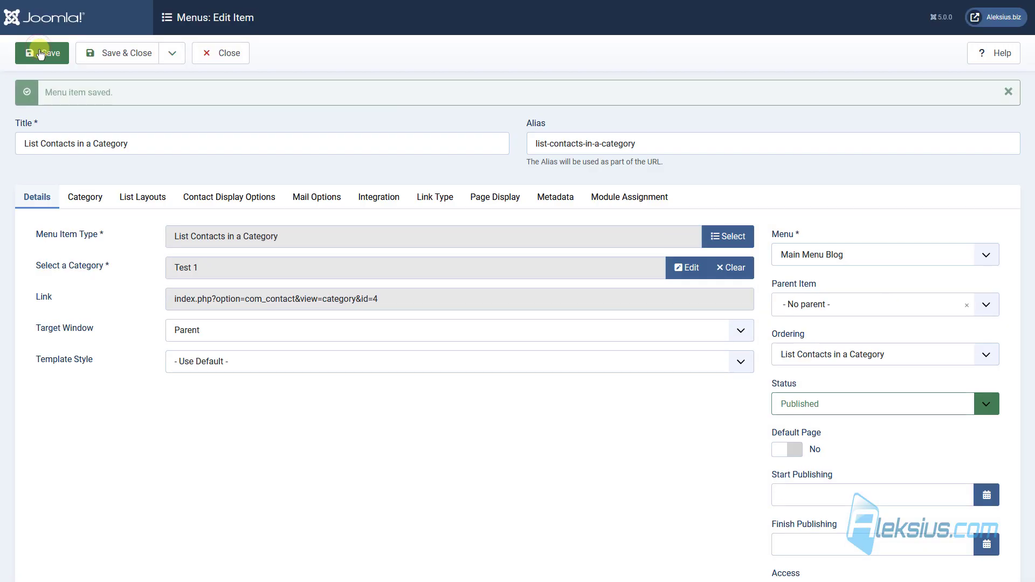
Save the menu item as a copy and change the copy's type to Single Contact, linked to the existing contact
left_click(169, 56)
left_click(152, 102)
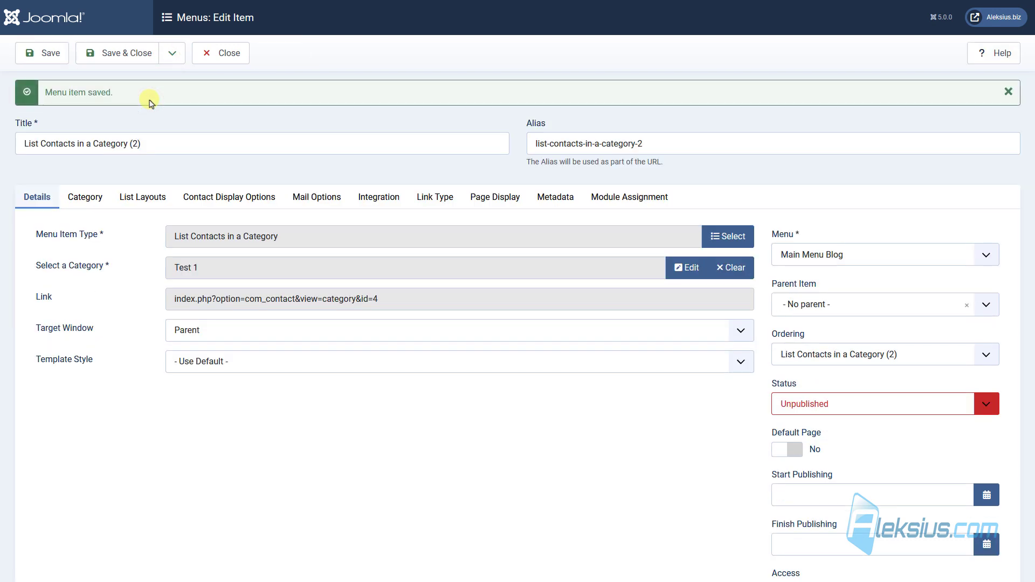
left_click(730, 236)
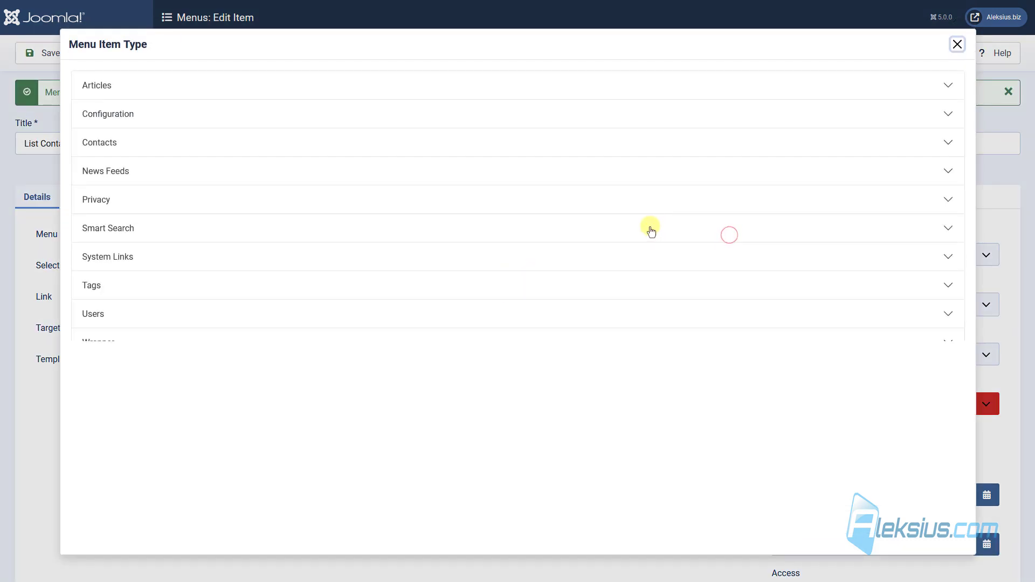
left_click(122, 143)
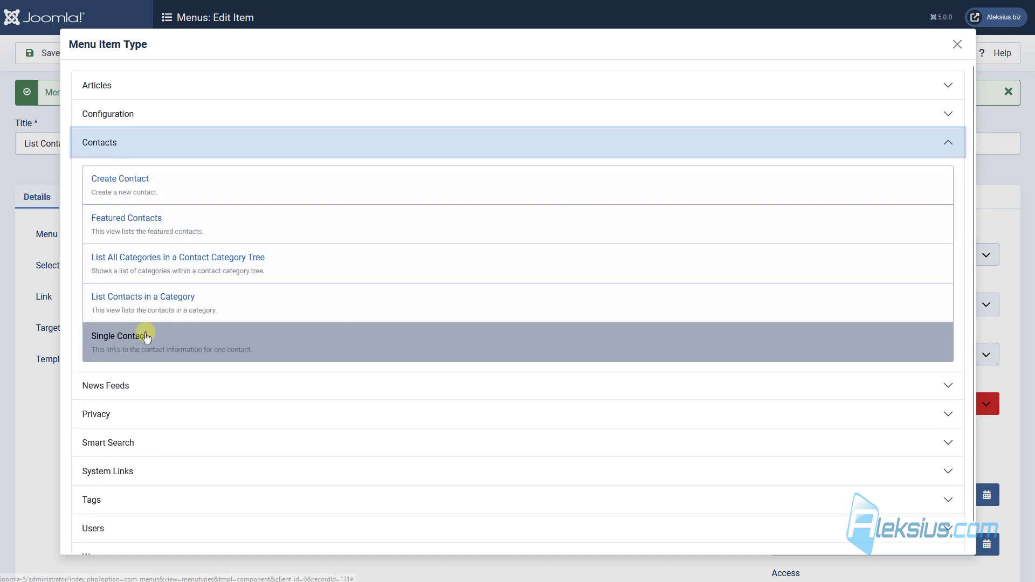
left_click(147, 338)
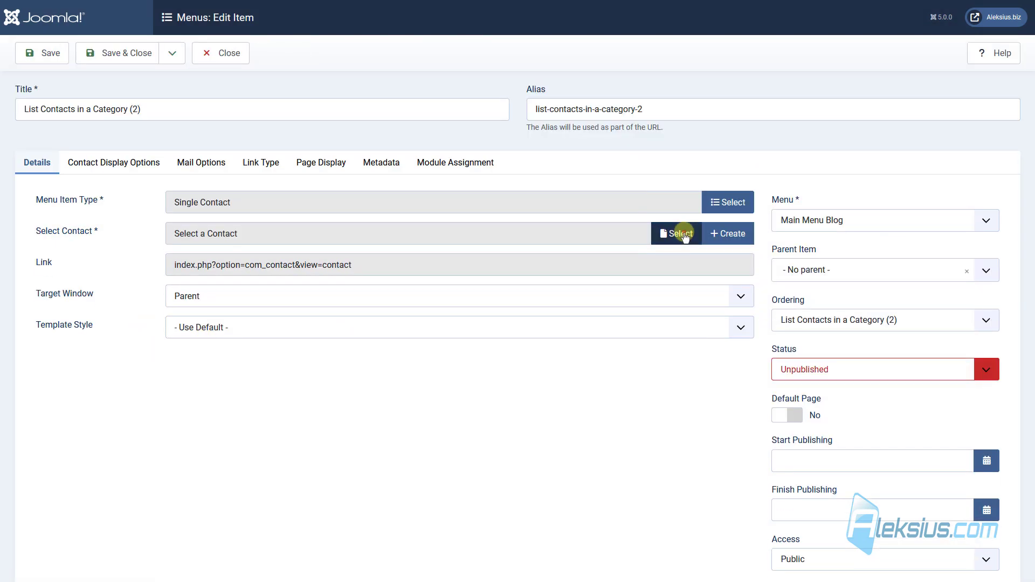
left_click(681, 233)
left_click(206, 115)
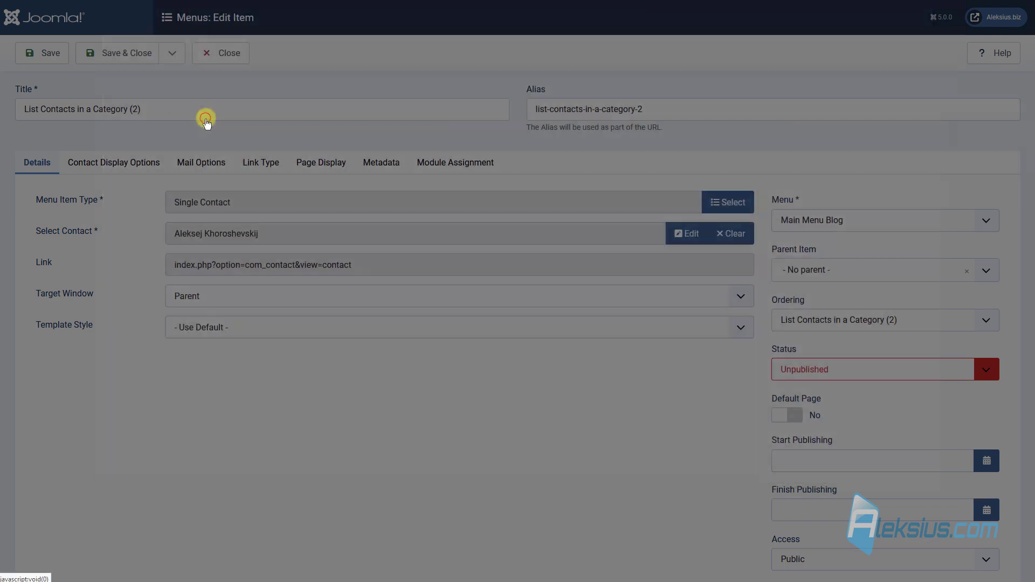
Title the copied menu item Single Contact, clear its alias, and save and close it
triple_click(282, 212)
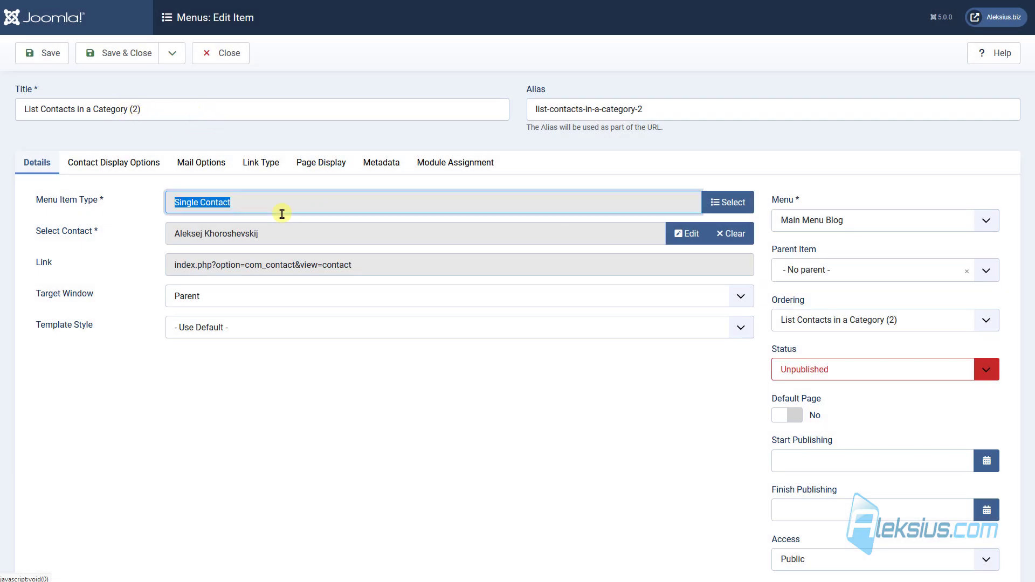
triple_click(184, 108)
key("ctrl+v")
triple_click(709, 109)
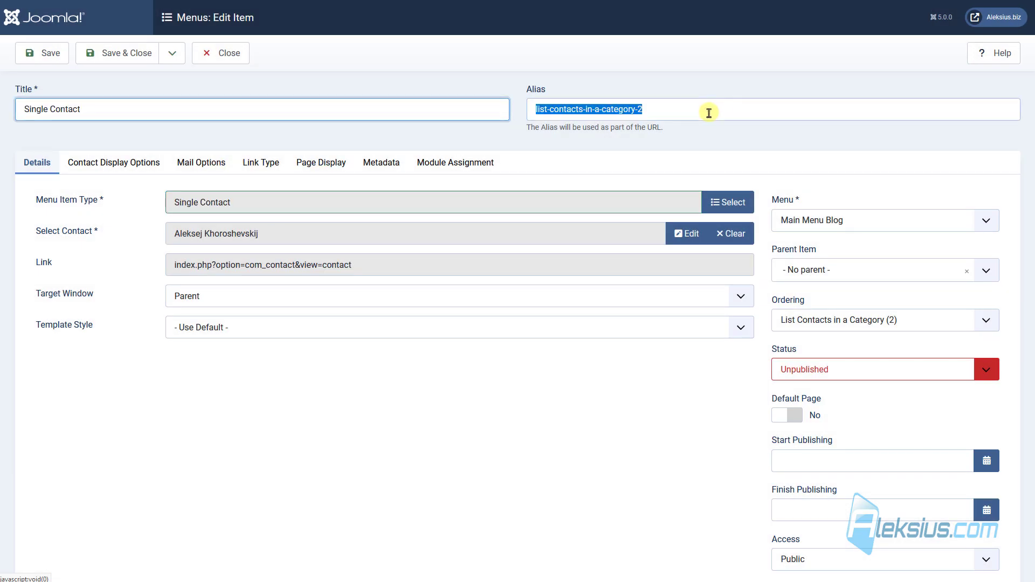
key("Delete")
left_click(116, 54)
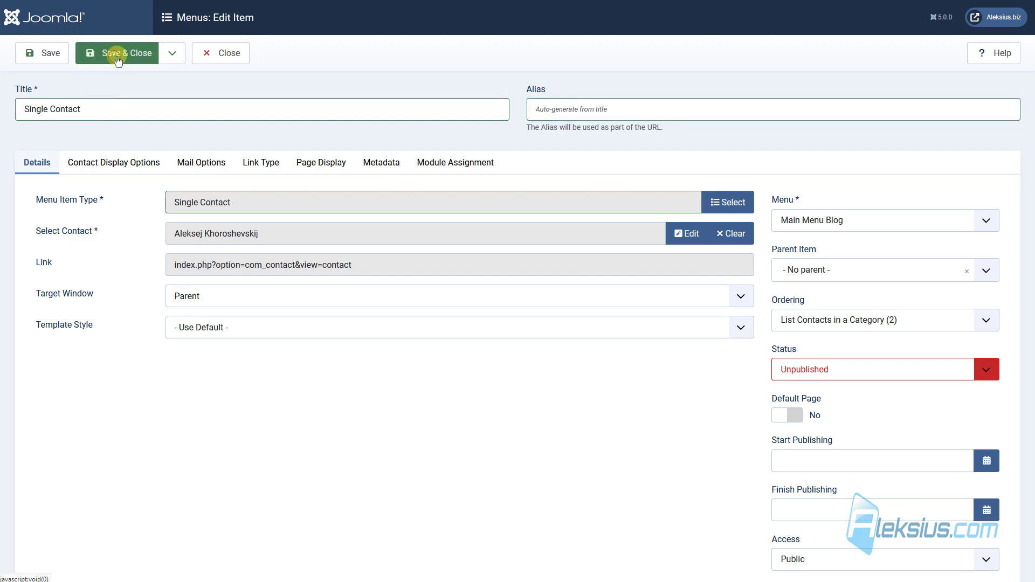
Switch to the next browser tab and reload its page
key("ctrl+Tab")
key("F5")
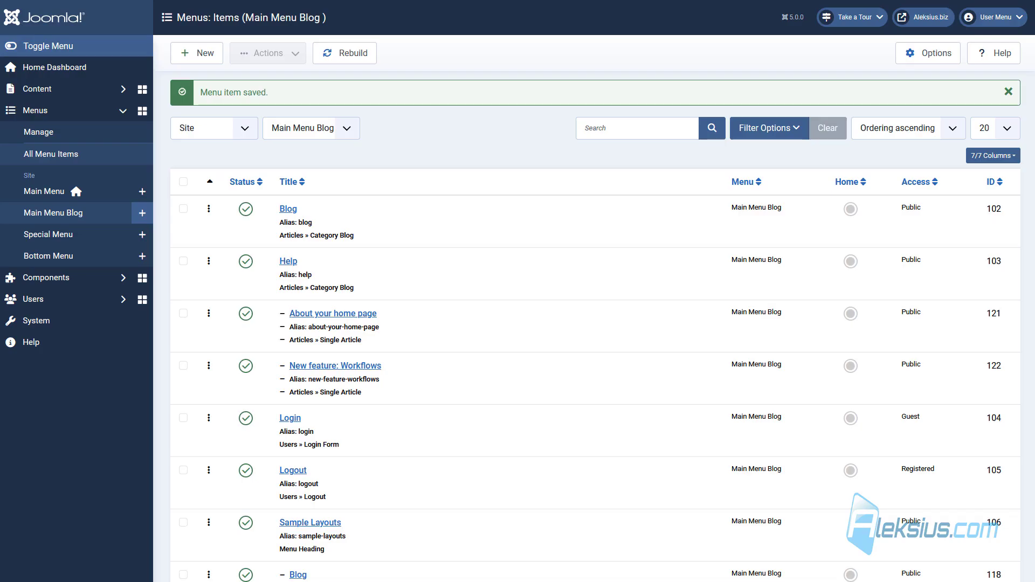
Unpublish the Search site module and reload the site's front end
key("ctrl+Tab")
left_click(88, 329)
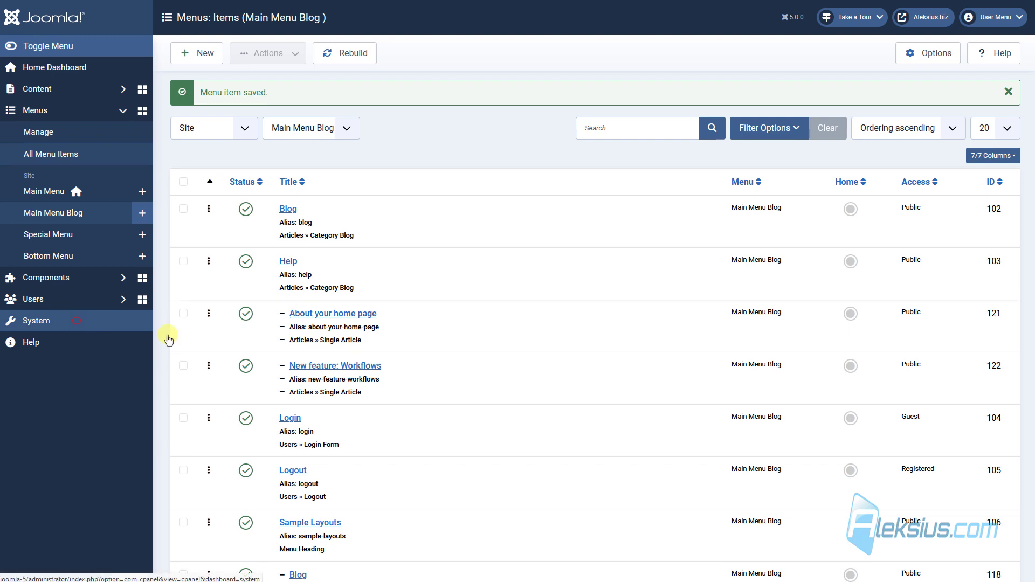
left_click(506, 413)
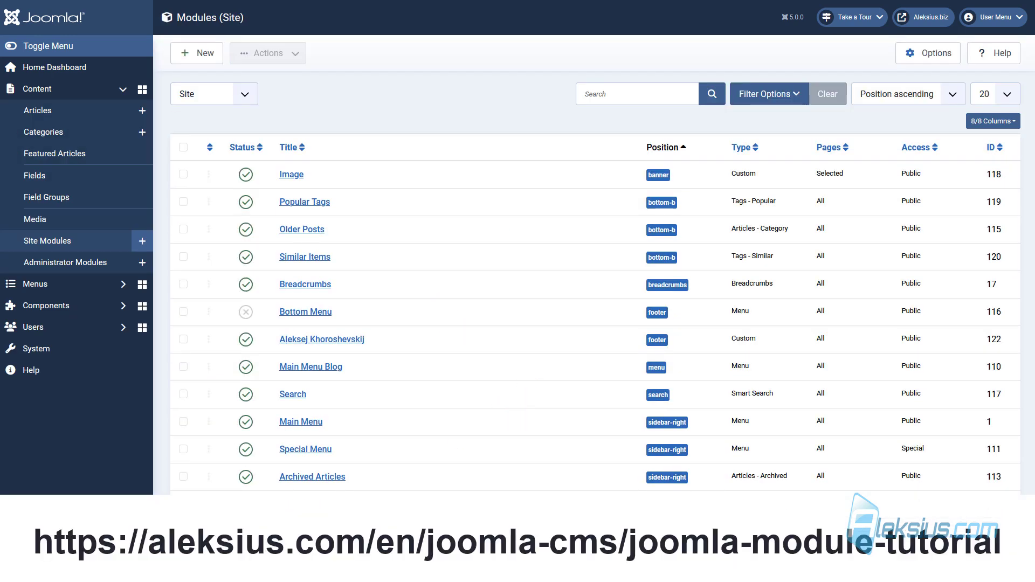
left_click(246, 394)
key("ctrl+Tab")
key("F5")
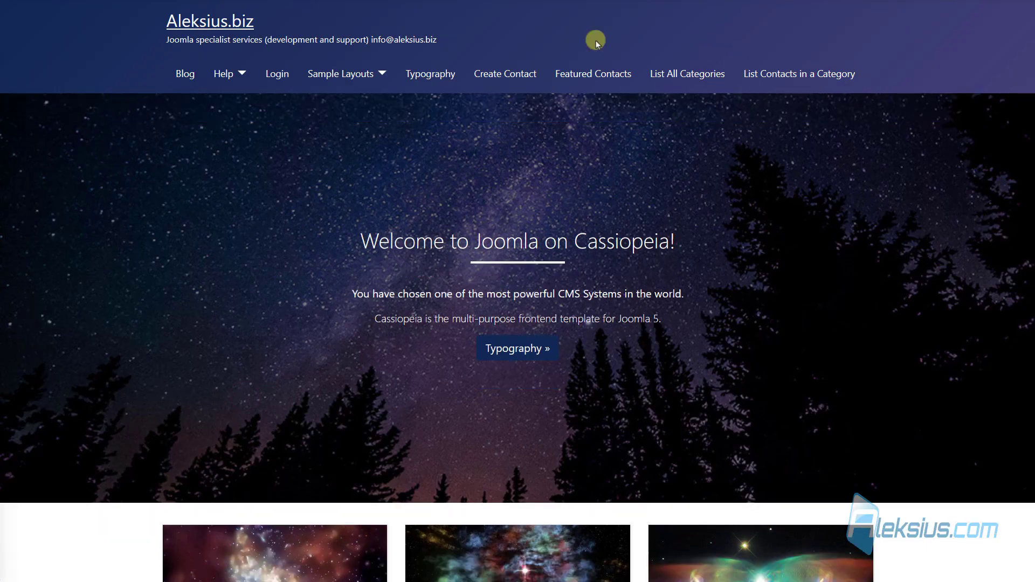
Publish the Single Contact item in the Main Menu Blog menu
key("ctrl+Tab")
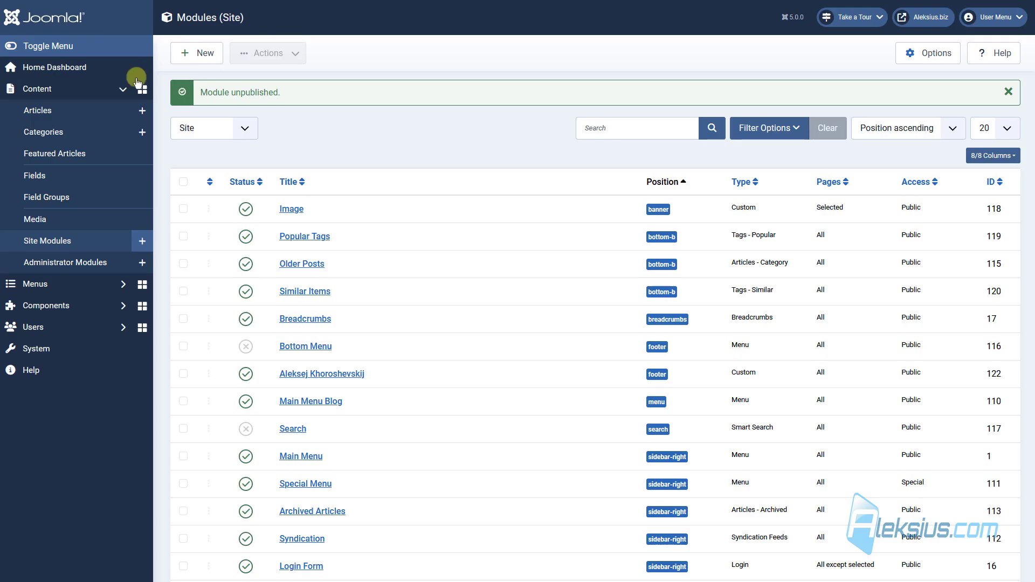
left_click(93, 286)
left_click(59, 213)
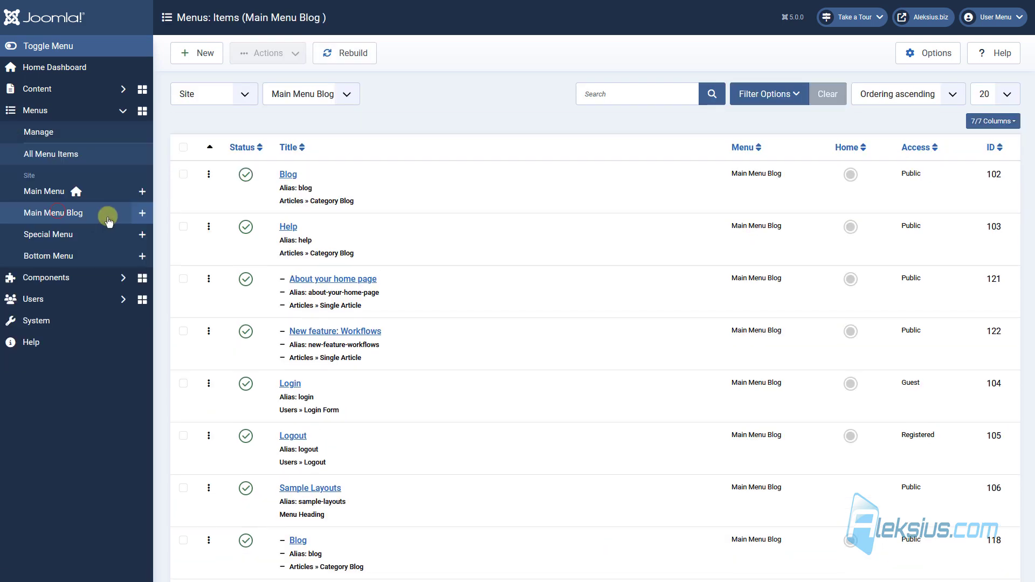
scroll(522, 291, "down", 6)
scroll(522, 291, "down", 5)
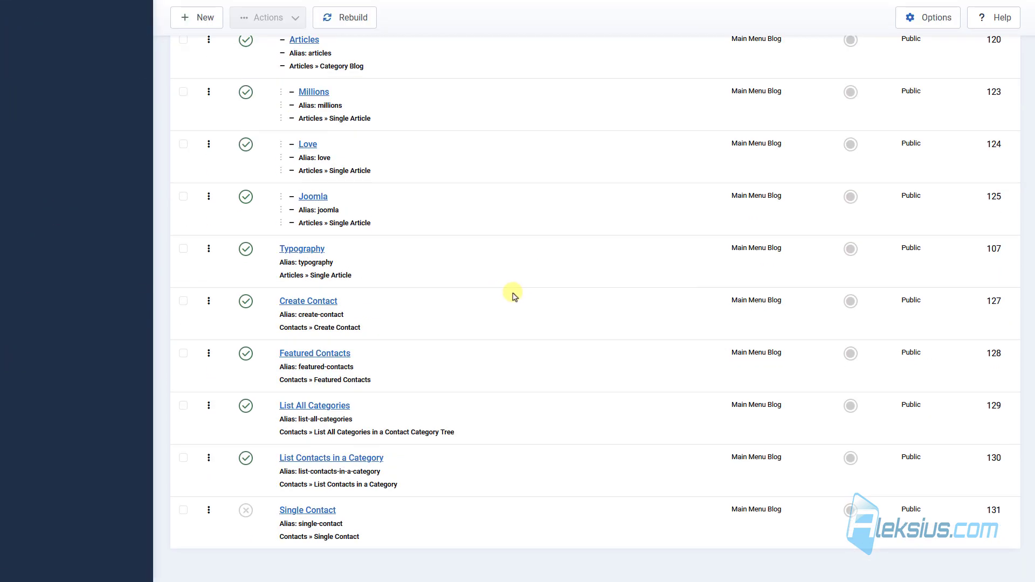
left_click(239, 514)
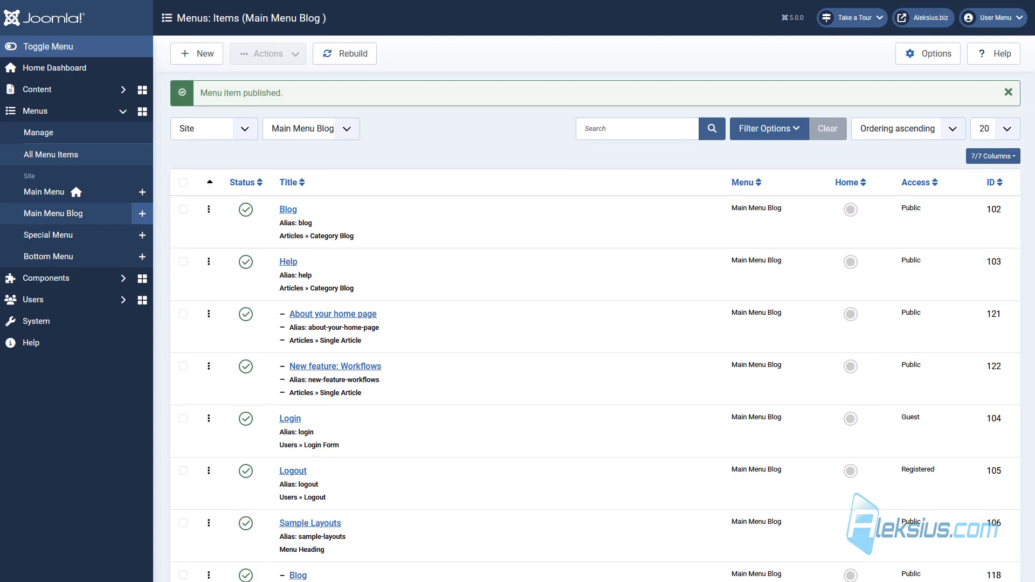
Reload the front end, open the Single Contact page and examine its contact details, contact form and miscellaneous information
key("ctrl+Tab")
key("F5")
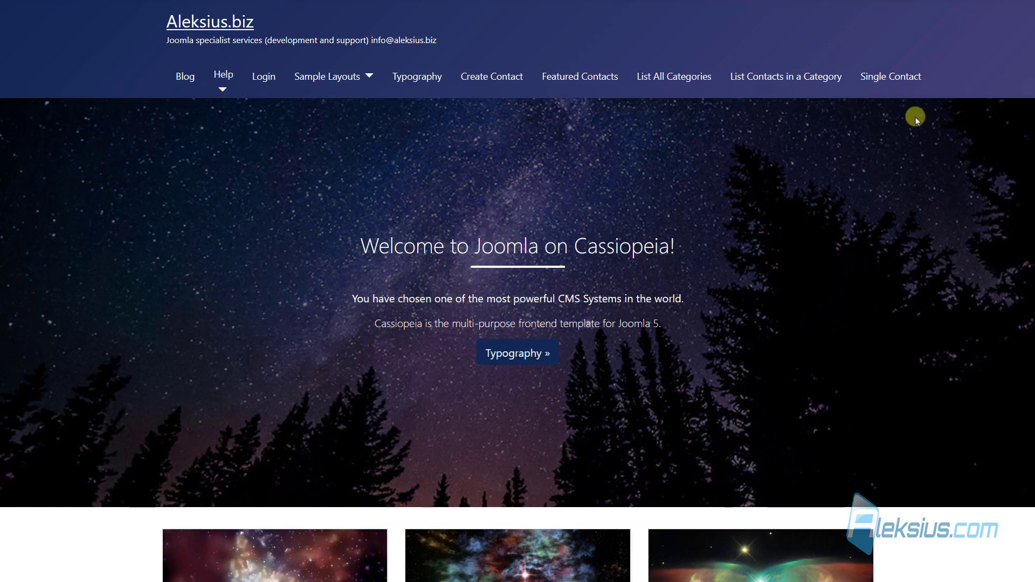
left_click(879, 73)
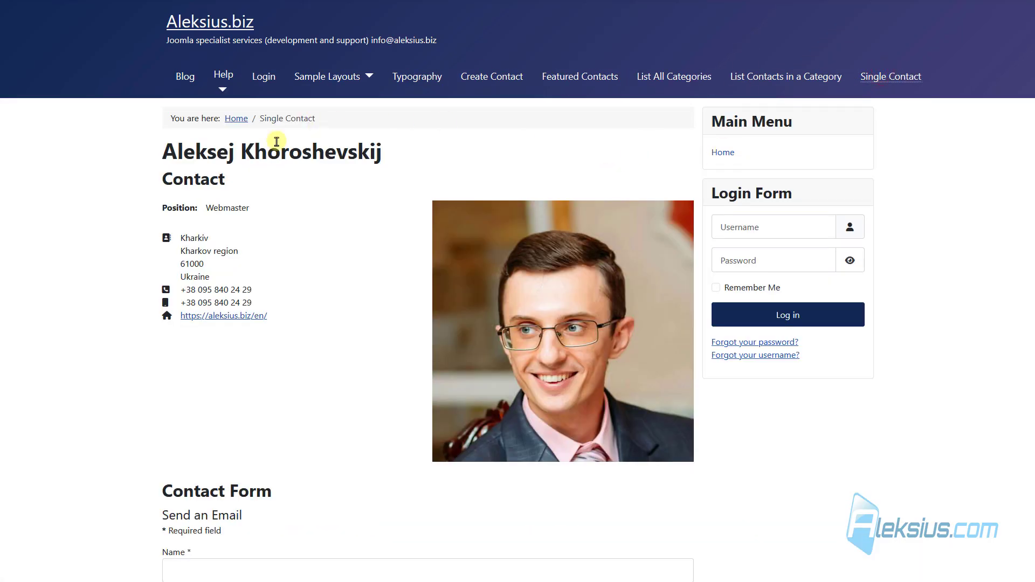
scroll(405, 358, "down", 9)
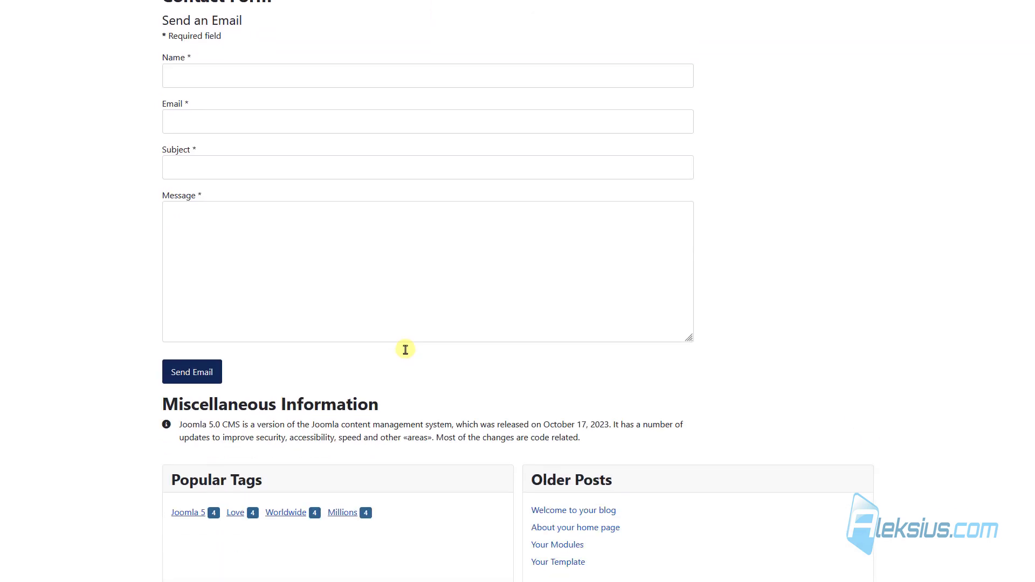
scroll(405, 352, "up", 6)
scroll(407, 353, "up", 3)
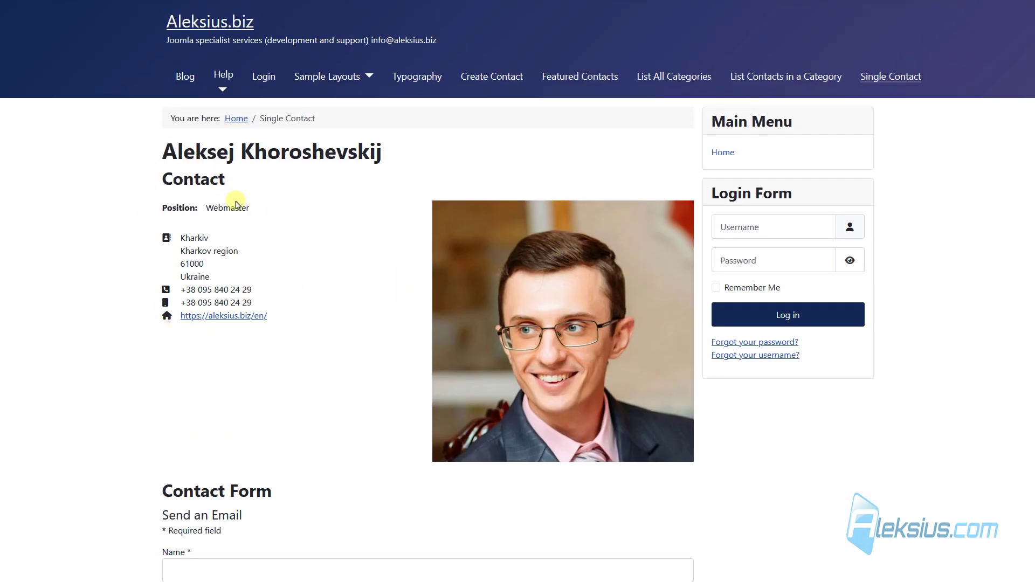
scroll(233, 208, "down", 7)
scroll(192, 307, "down", 4)
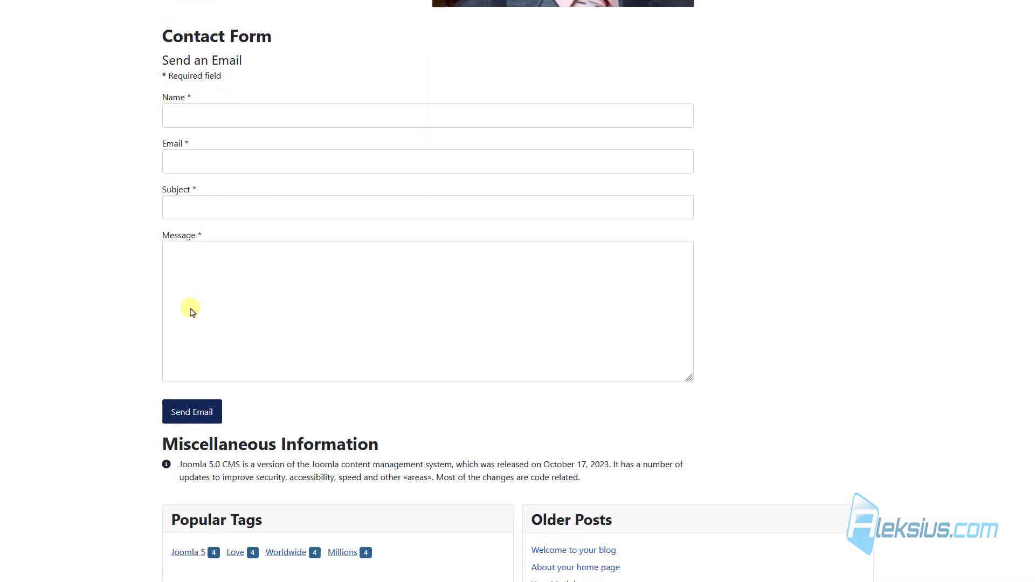
triple_click(552, 351)
scroll(550, 351, "up", 1)
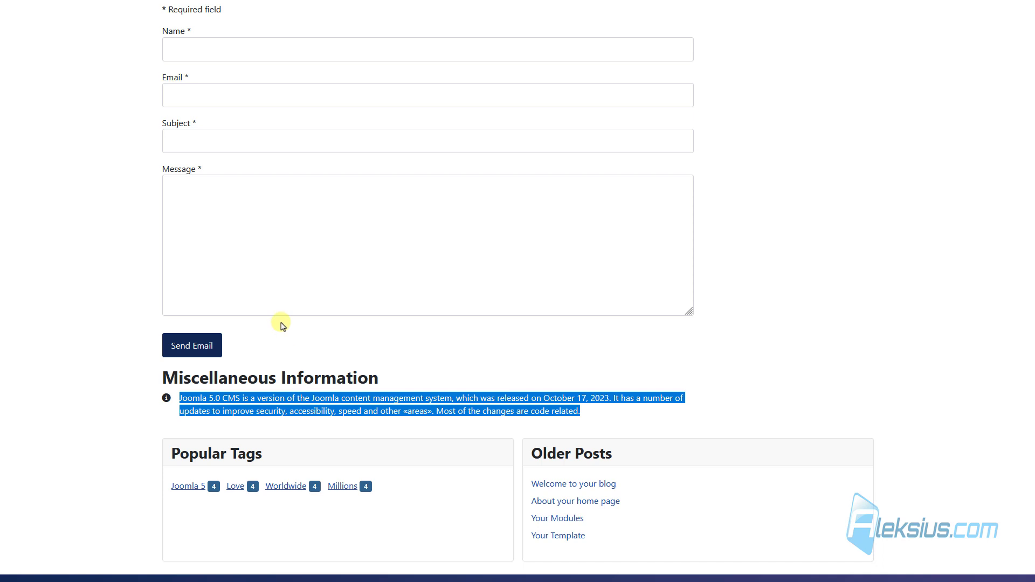
scroll(281, 324, "up", 5)
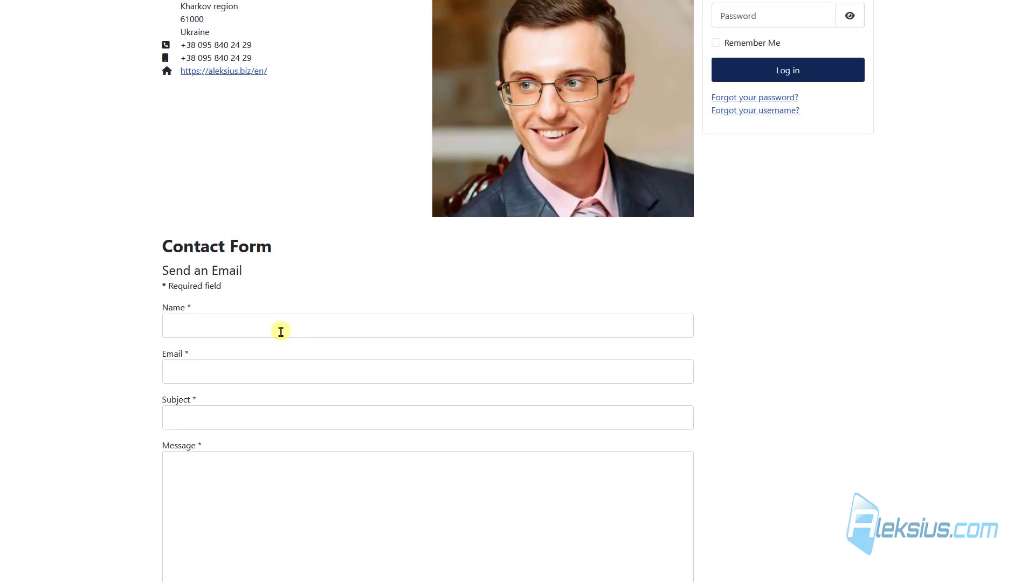
scroll(281, 327, "up", 3)
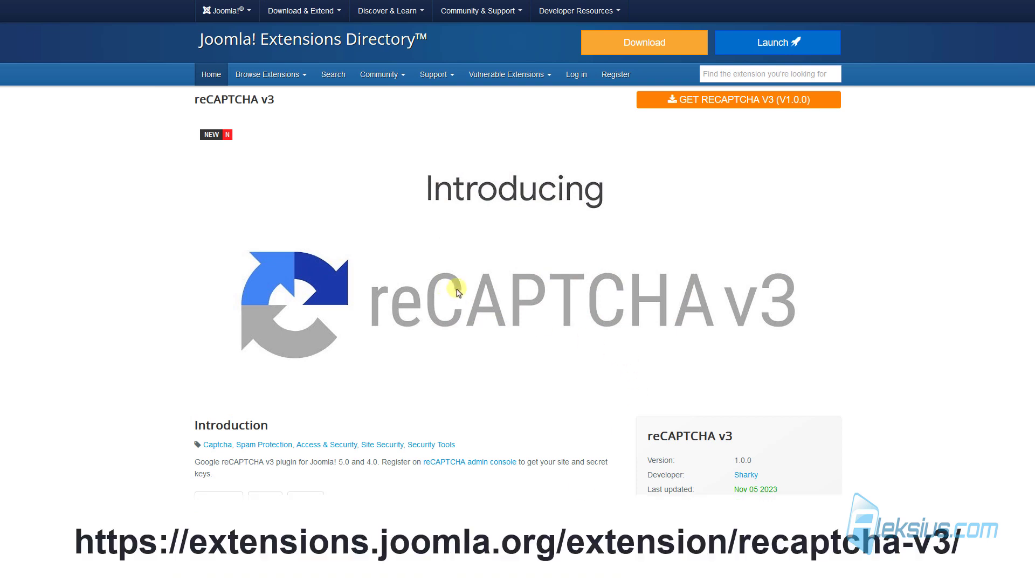
Review the reCAPTCHA v3 and Friendly Captcha pages in the Joomla Extensions Directory, including Friendly Captcha's download type
scroll(475, 255, "down", 1)
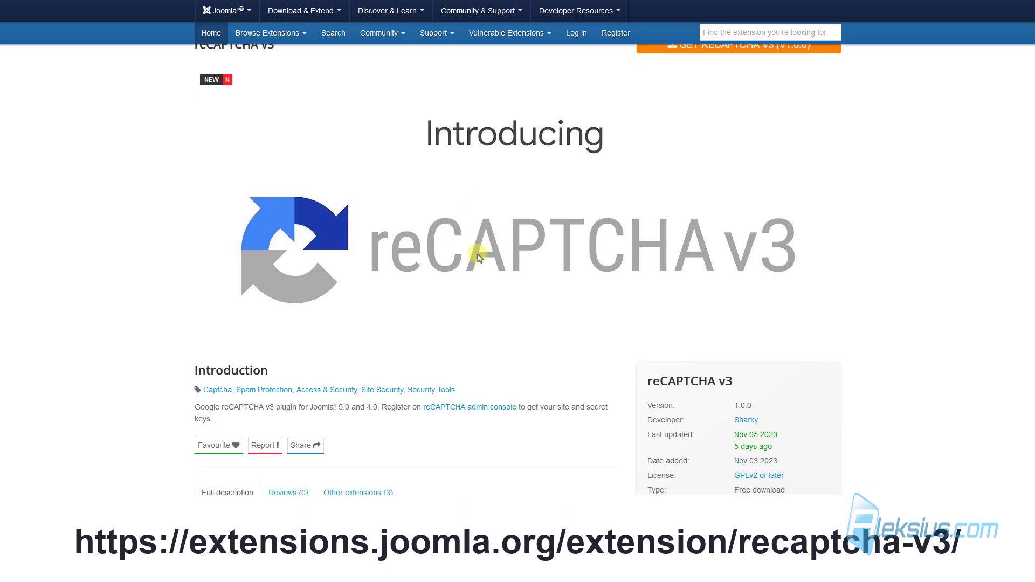
scroll(259, 190, "up", 1)
scroll(337, 155, "down", 3)
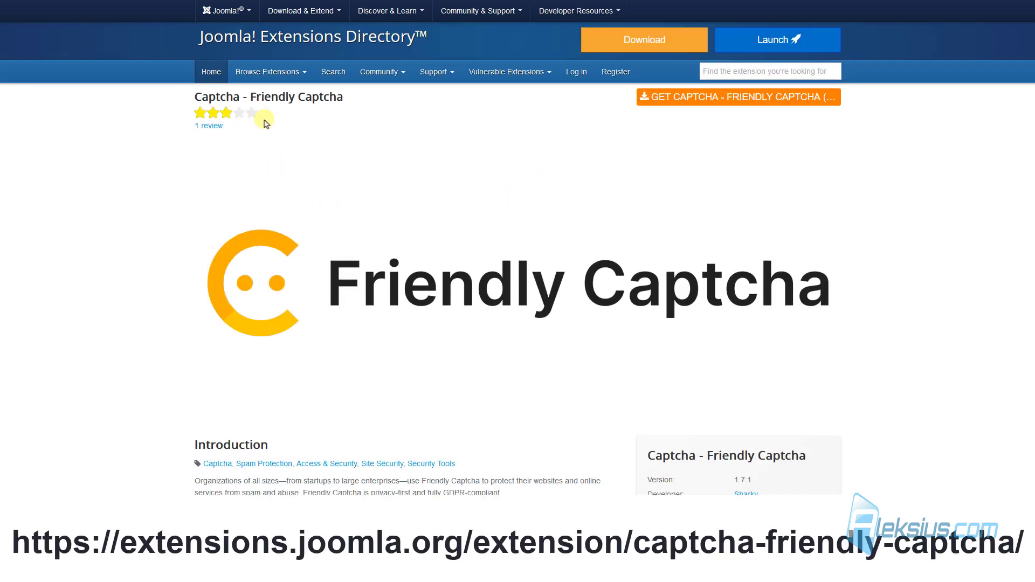
scroll(264, 121, "down", 3)
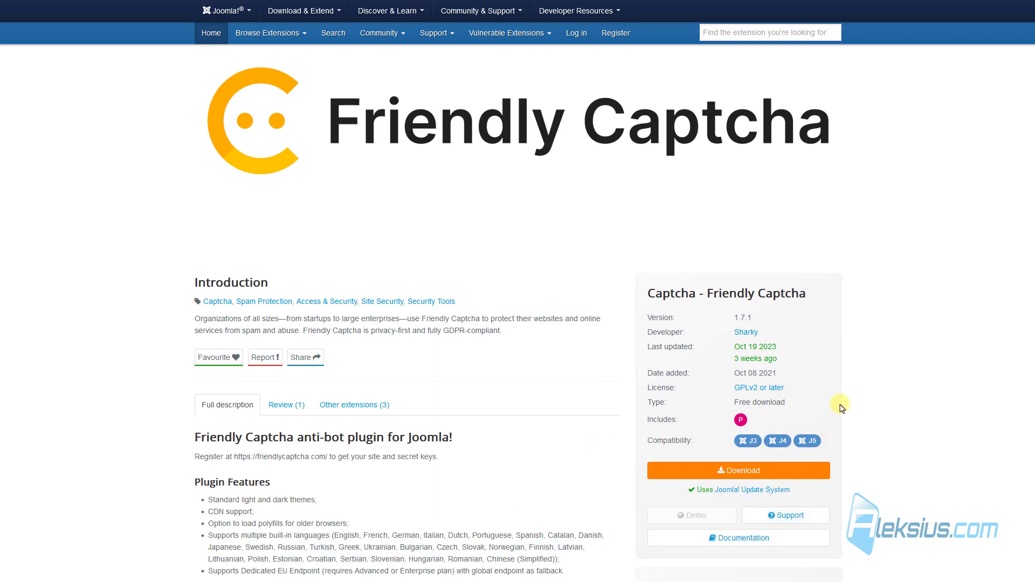
triple_click(752, 404)
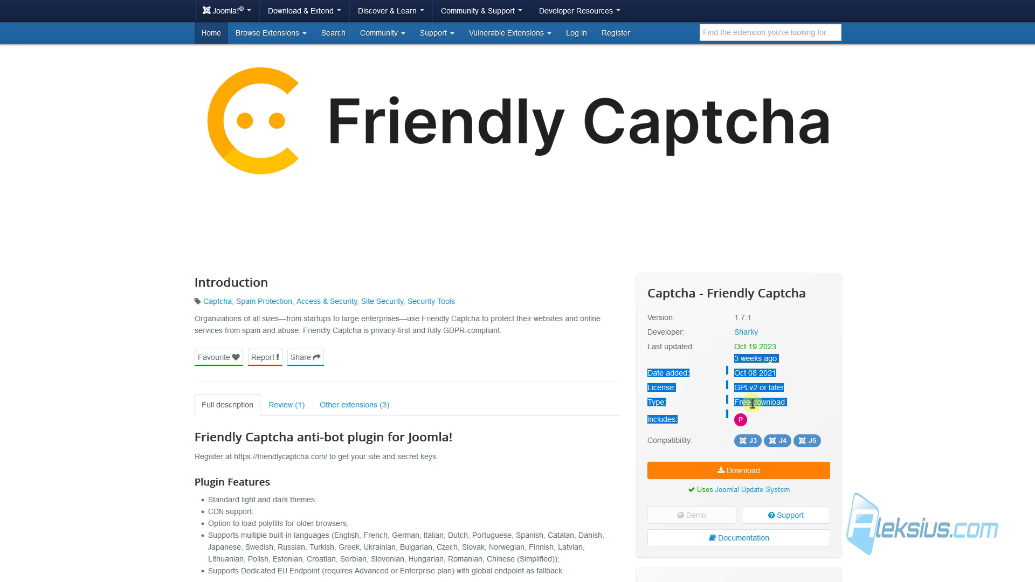
left_click(751, 404)
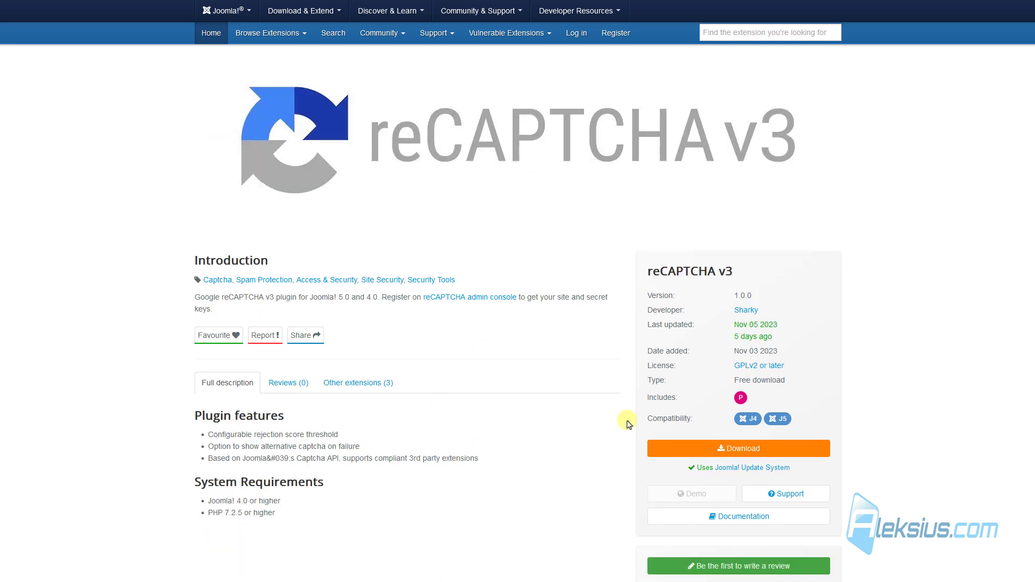
Download plg_captcha_recaptcha_v3-1.0.0.zip and plg_captcha_friendlycaptcha-1.8.0.zip from their GitHub release pages
left_click(742, 451)
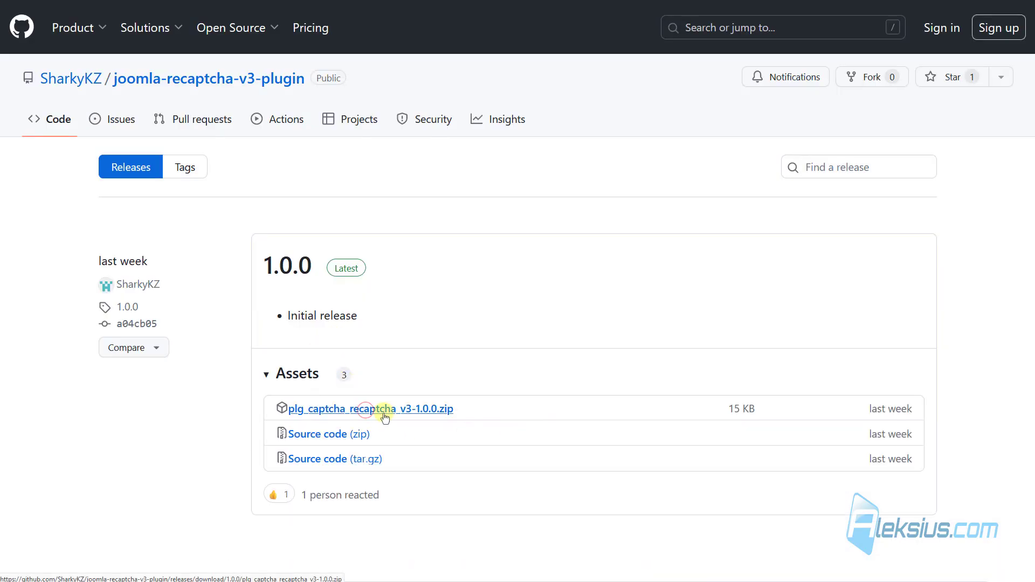
left_click(384, 414)
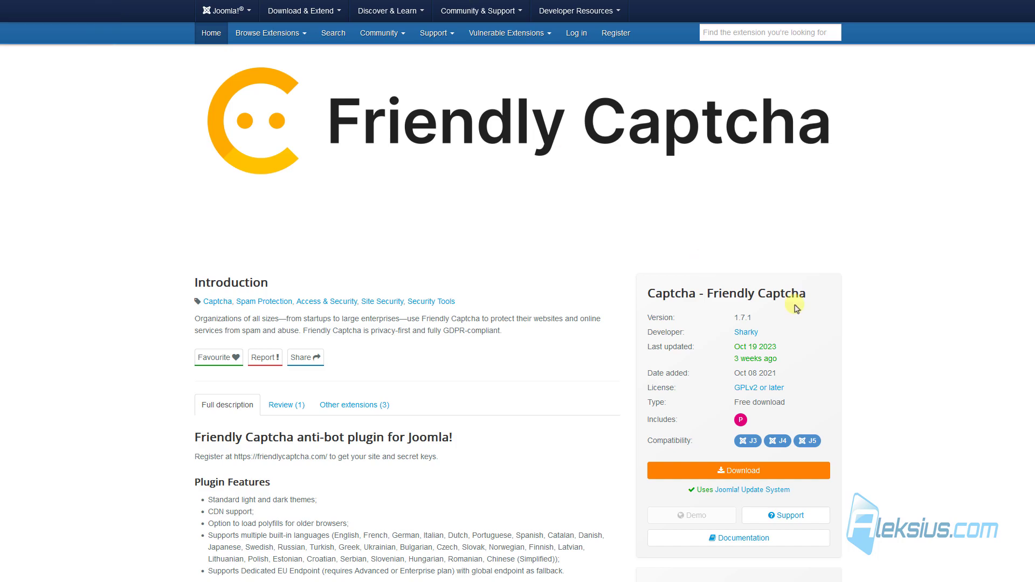
left_click(723, 472)
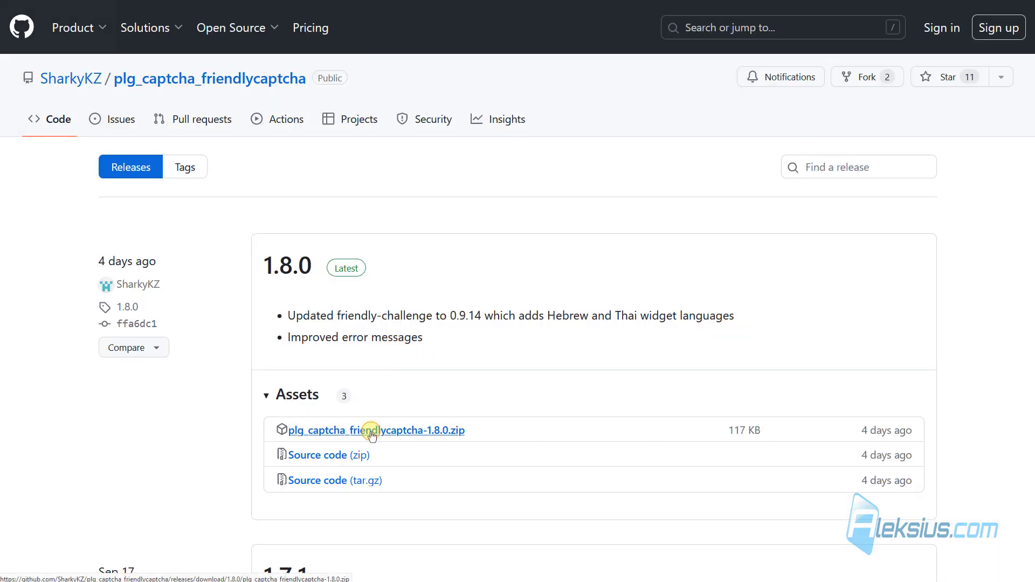
left_click(372, 435)
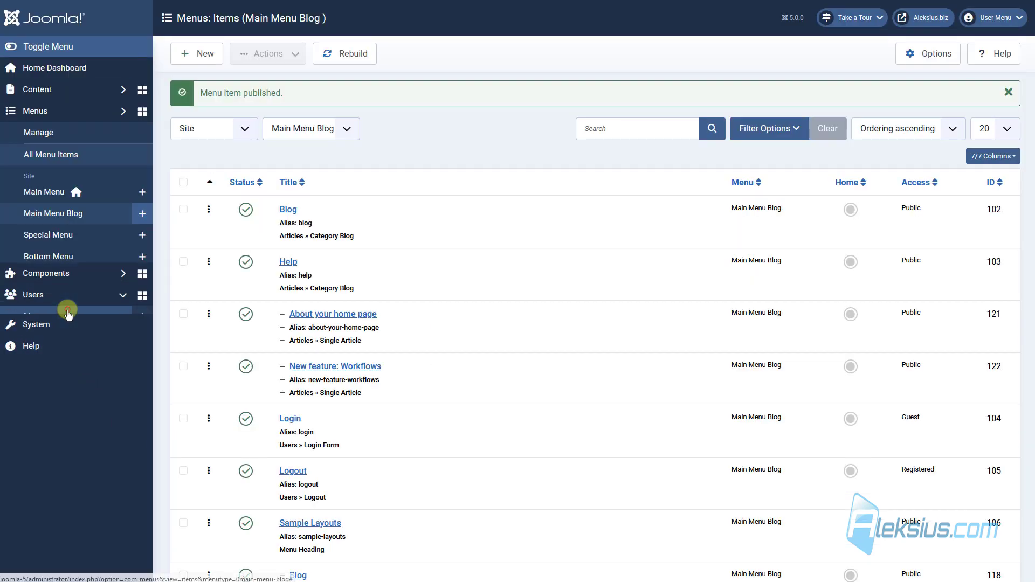
Return to the Joomla administrator and install the downloaded reCAPTCHA v3 plugin by uploading its package file
left_click(69, 303)
left_click(66, 419)
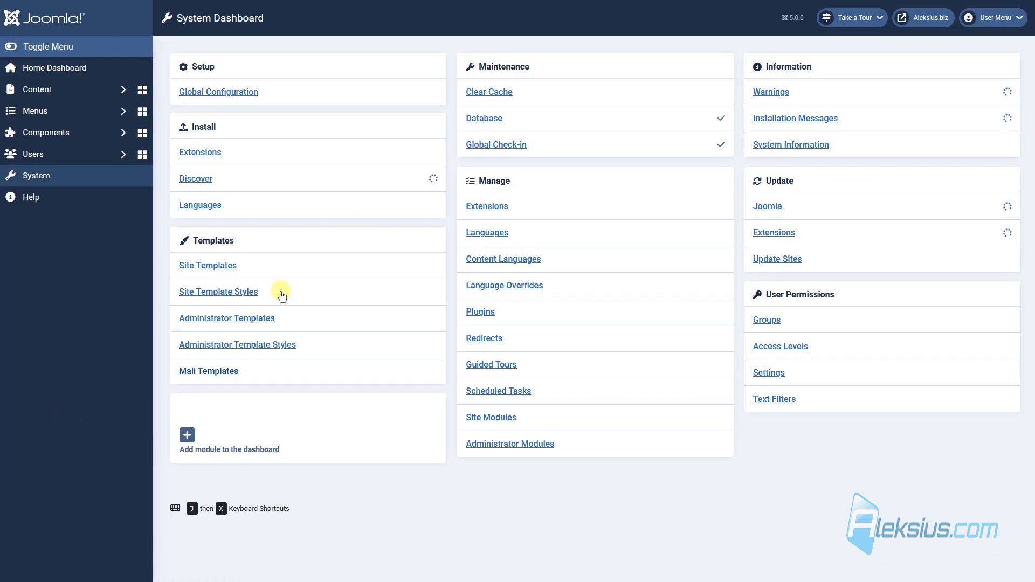
left_click(208, 153)
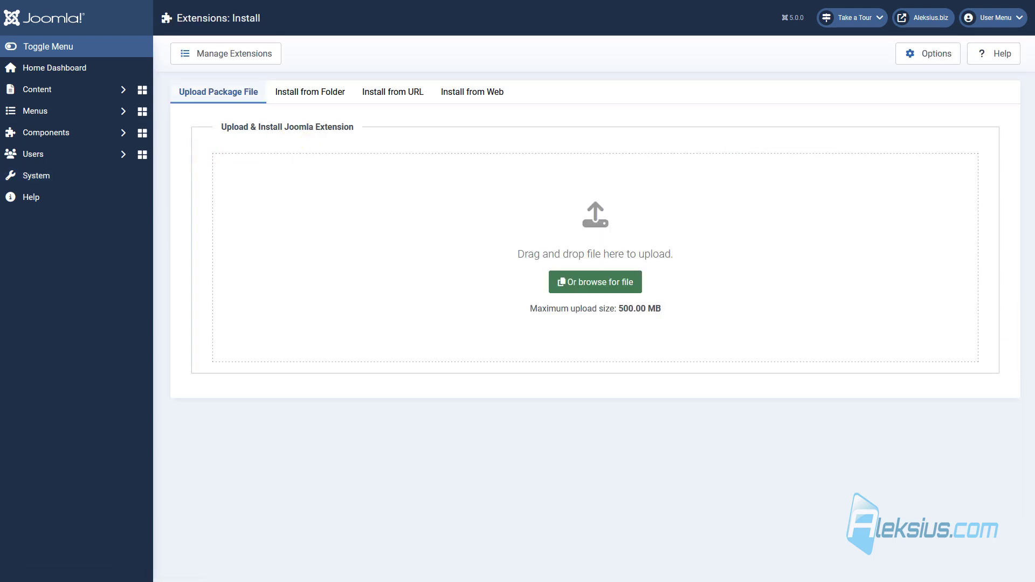
left_click_drag(162, 212, 420, 245)
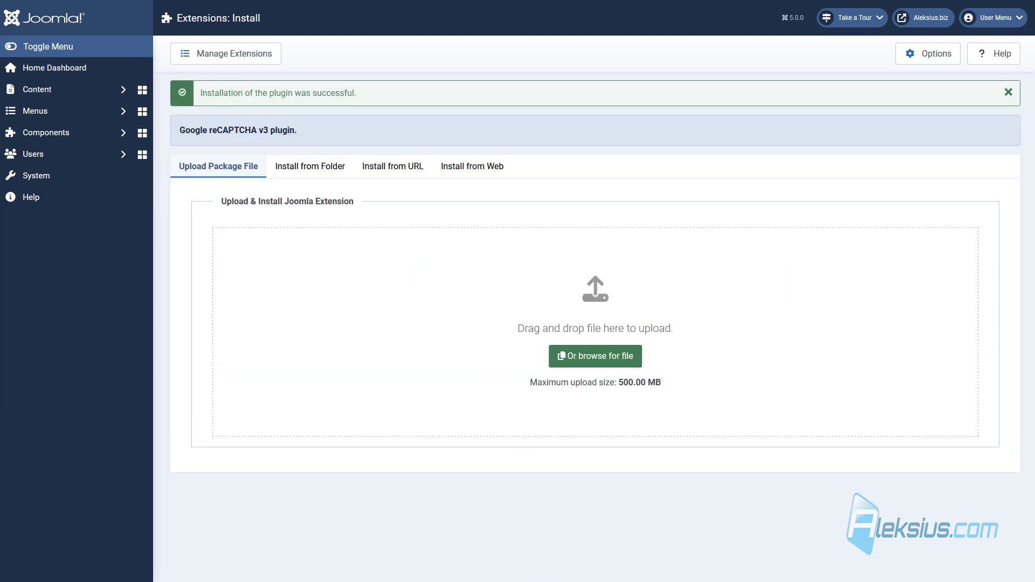
Filter the plugins list by the captcha type and open the Captcha - reCAPTCHA v3 plugin
left_click(48, 175)
left_click(486, 315)
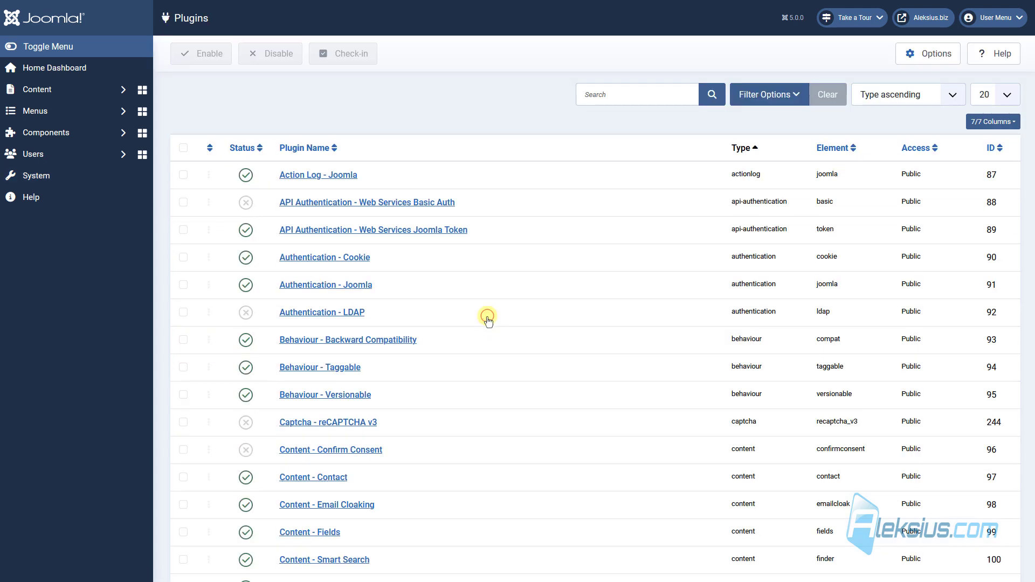
left_click(770, 95)
left_click(396, 132)
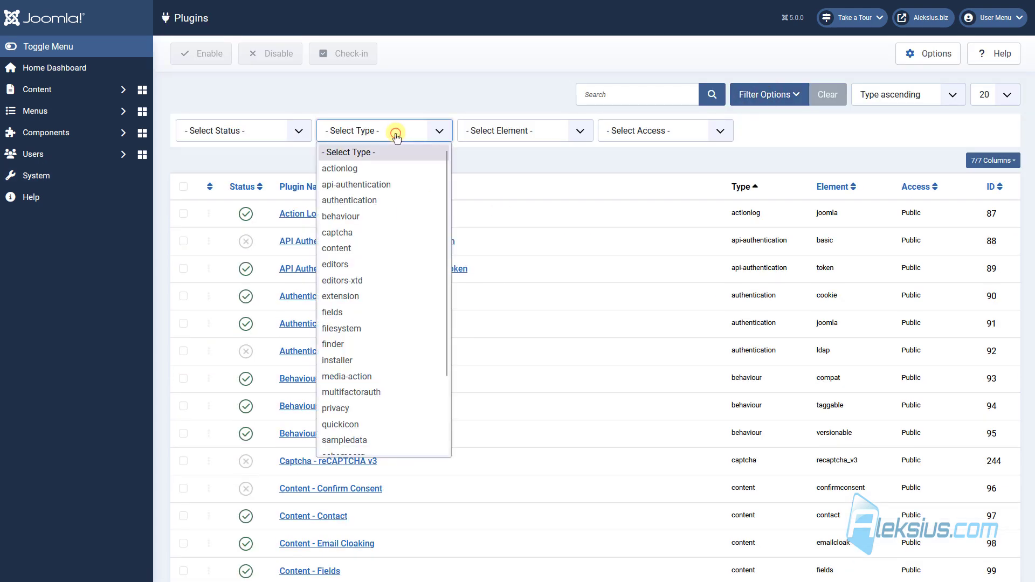
left_click(375, 233)
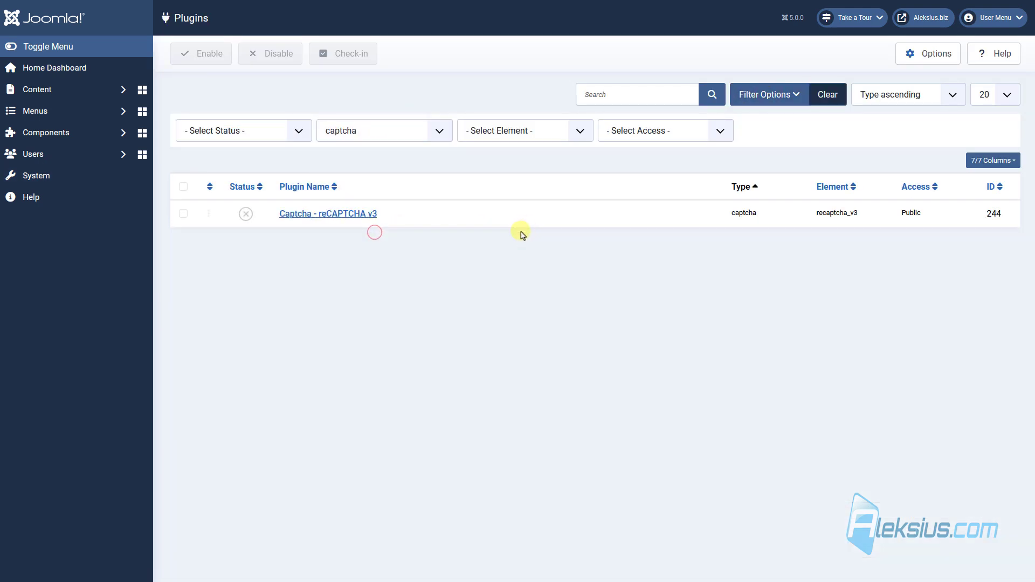
left_click(297, 216)
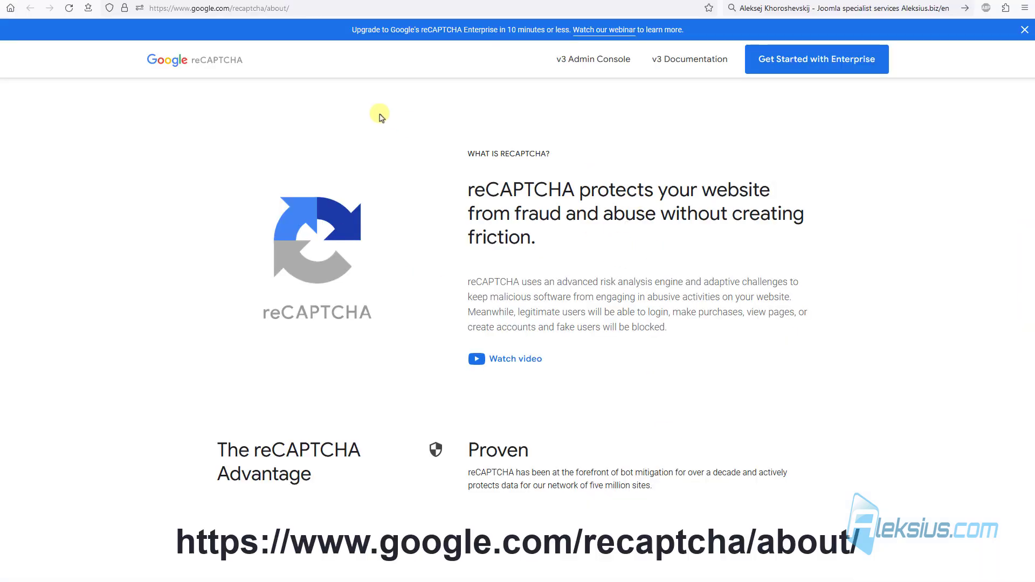
Open the reCAPTCHA v3 admin console and start registering a new site labelled joomla-5-test
left_click(585, 66)
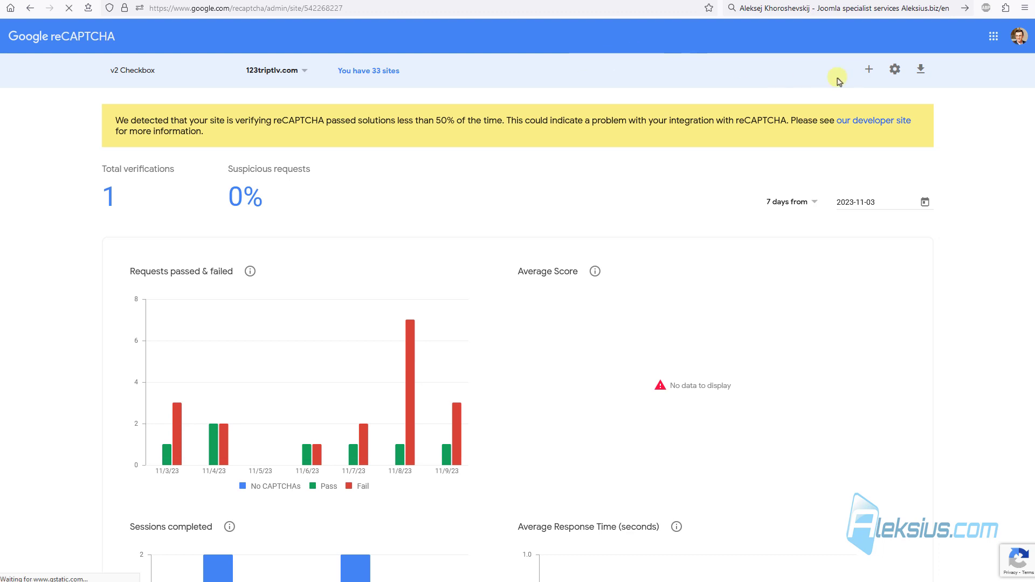
left_click(869, 69)
left_click(173, 261)
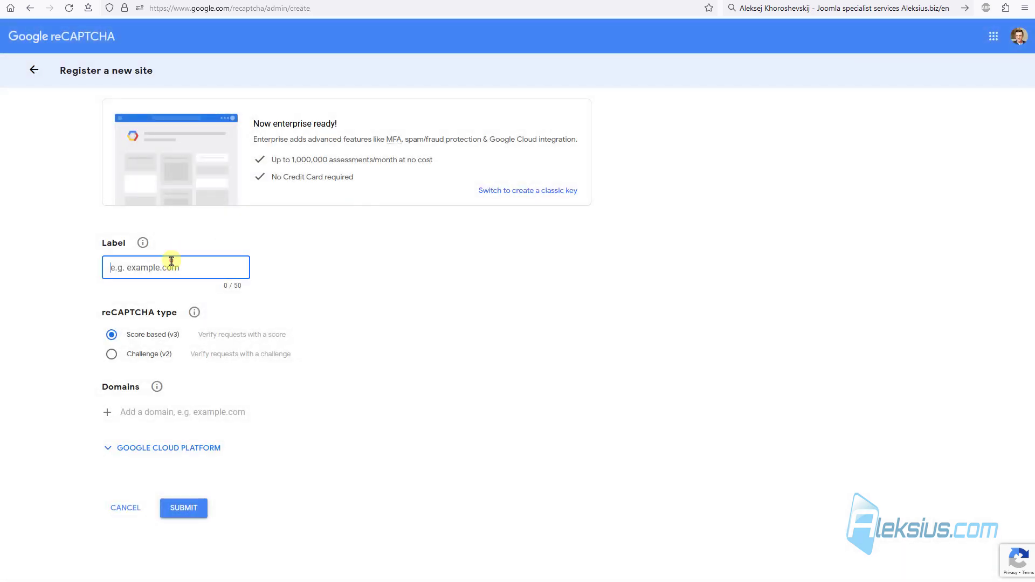
type("joomla-5-test")
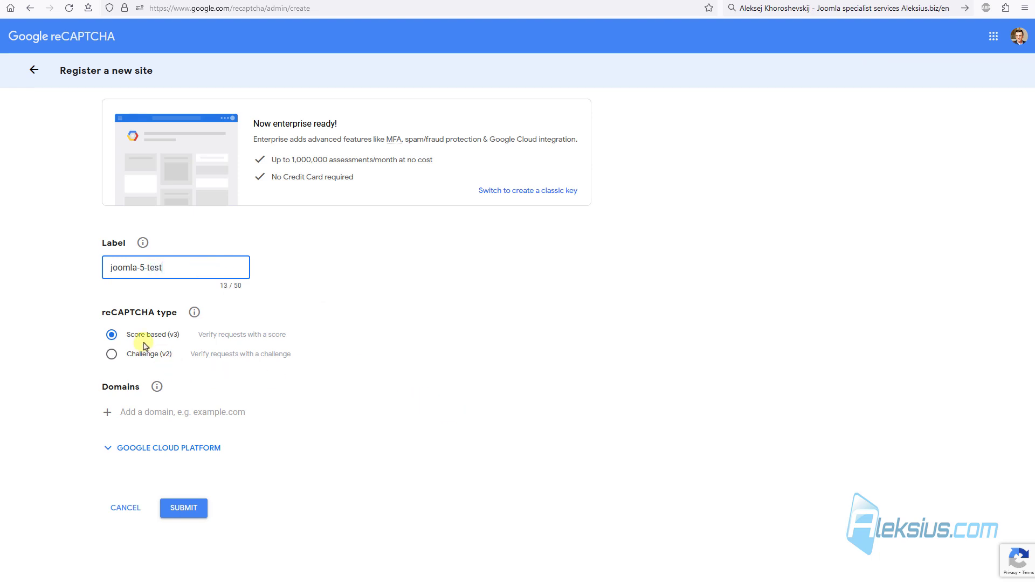
Add the domain joomla-5 to the score-based (v3) site registration and submit it
left_click(173, 416)
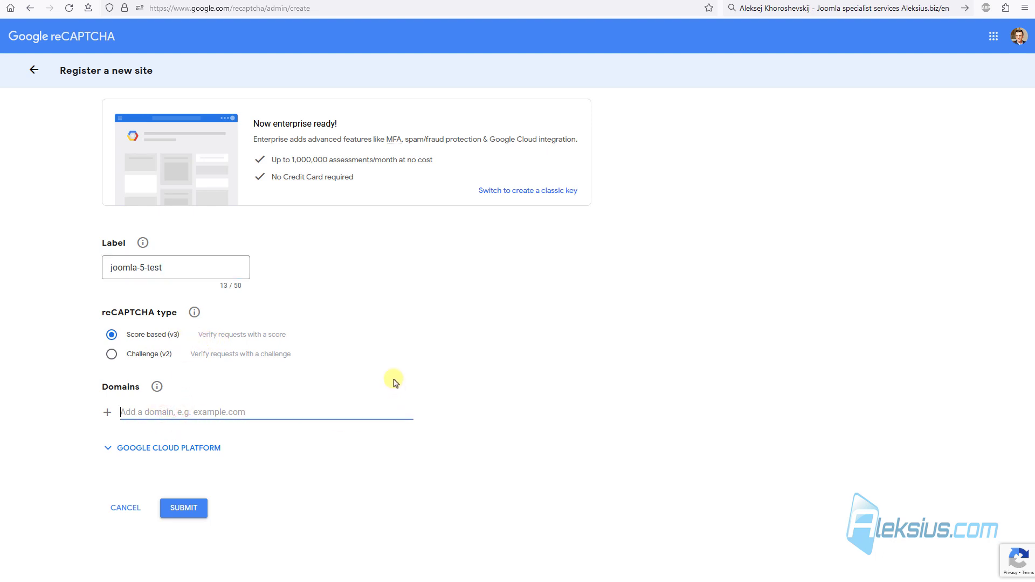
left_click(243, 0)
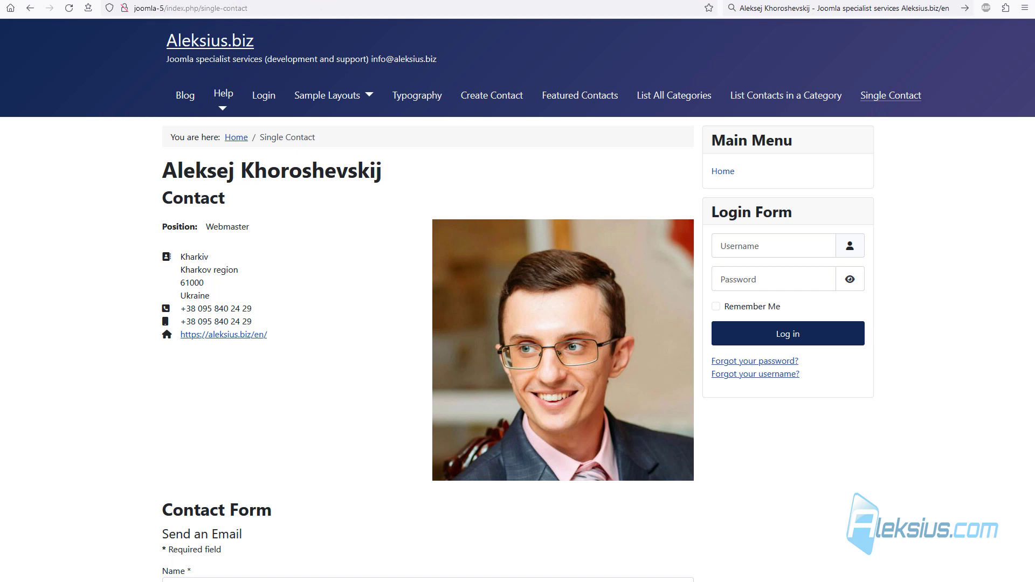
left_click(281, 0)
type("joomla-5")
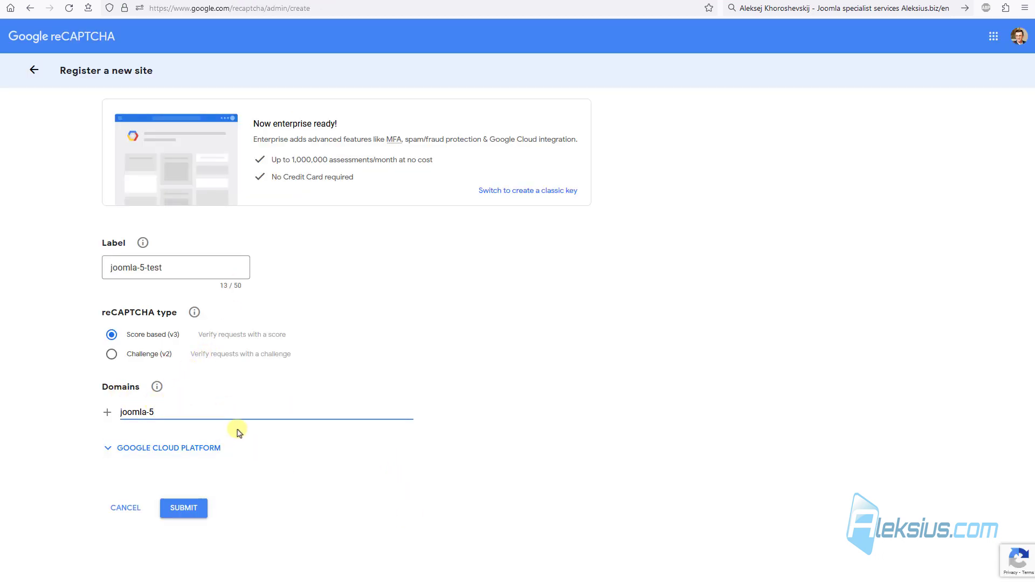
left_click(184, 508)
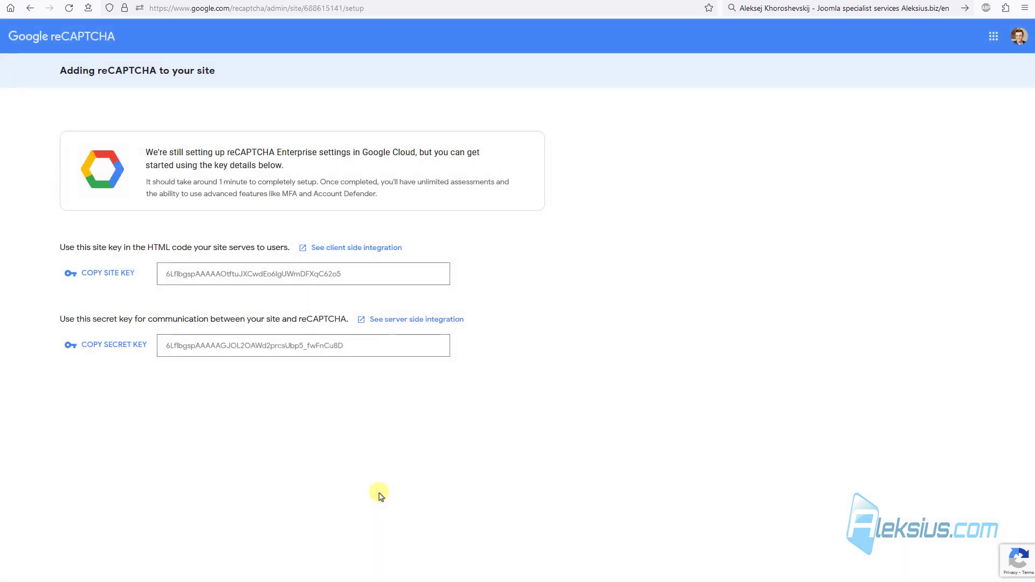
Copy the generated site key and secret key into the matching fields of the Joomla reCAPTCHA v3 plugin
left_click(134, 276)
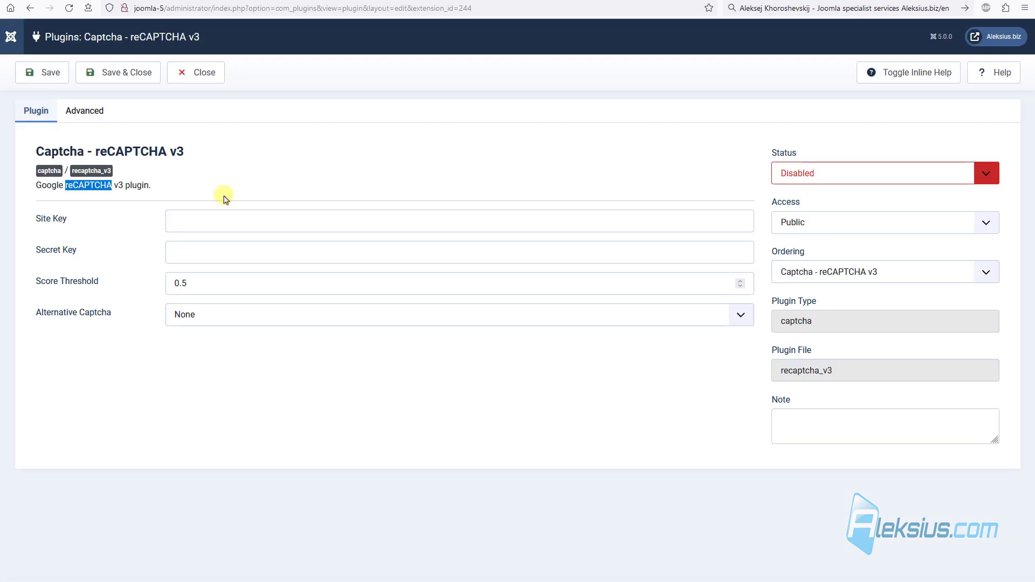
left_click(226, 219)
key("ctrl+v")
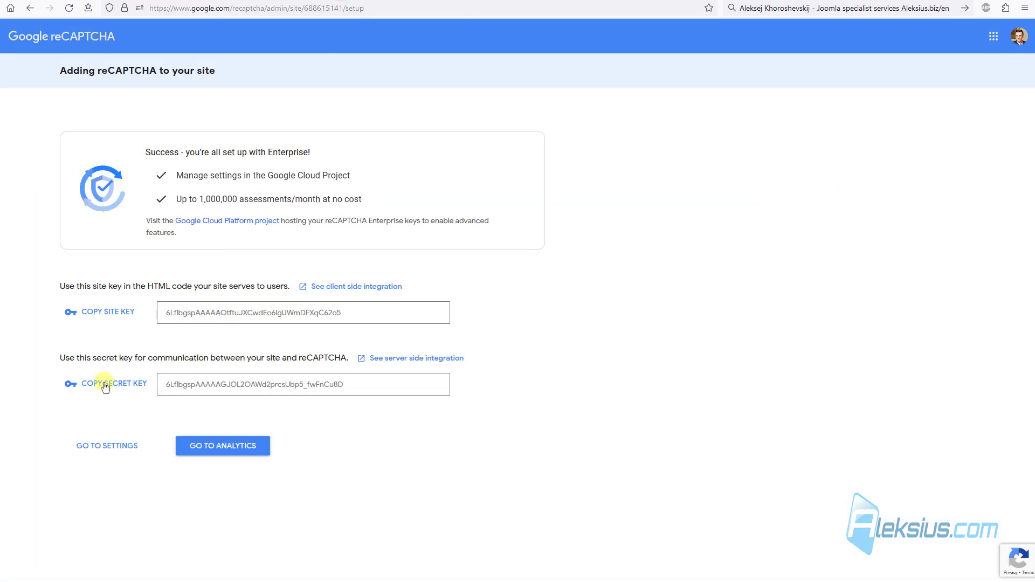
left_click(104, 385)
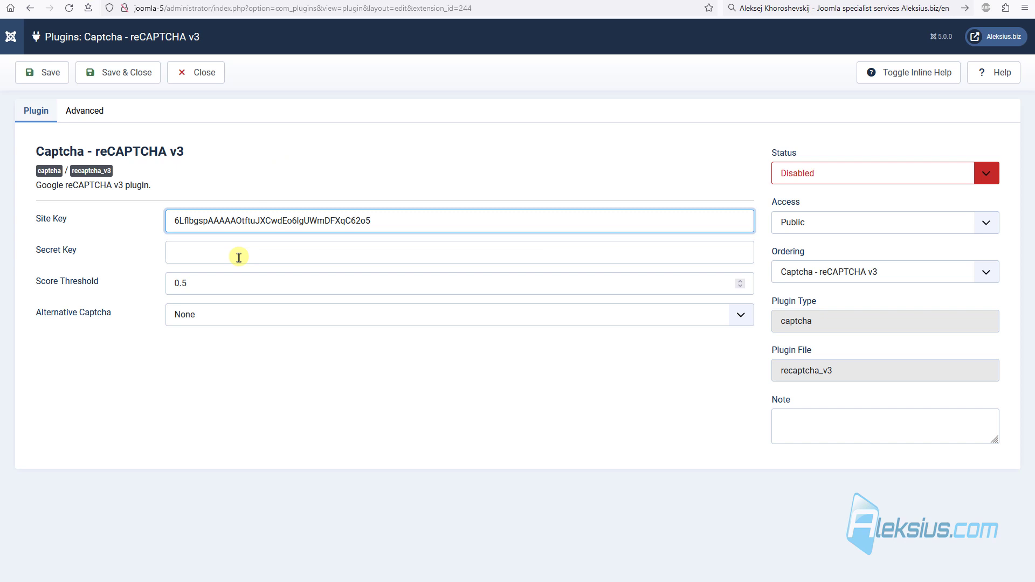
left_click(239, 258)
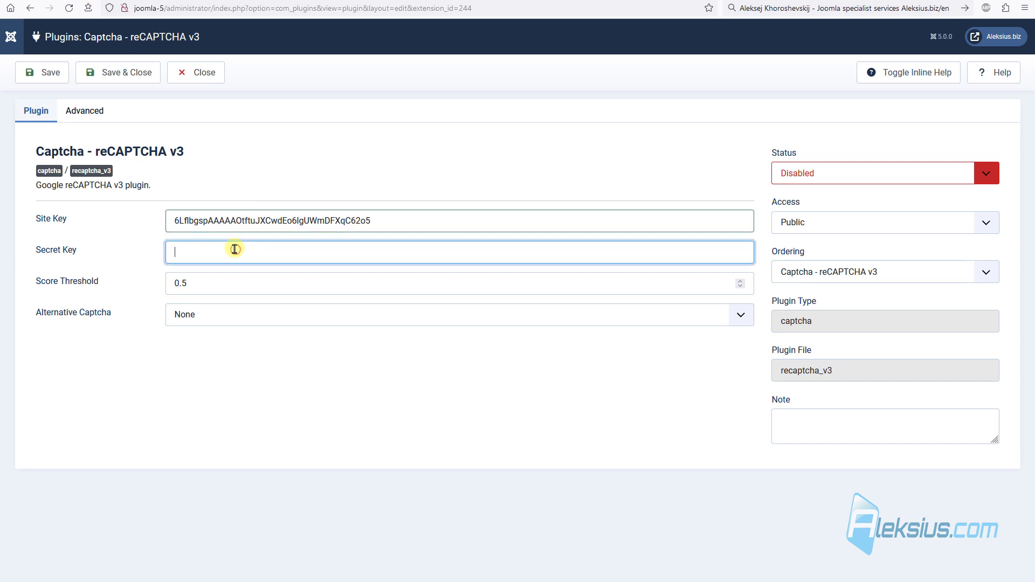
key("ctrl+v")
Enable the reCAPTCHA v3 plugin, save and close it, and check the contact form on the Single Contact page
left_click(805, 175)
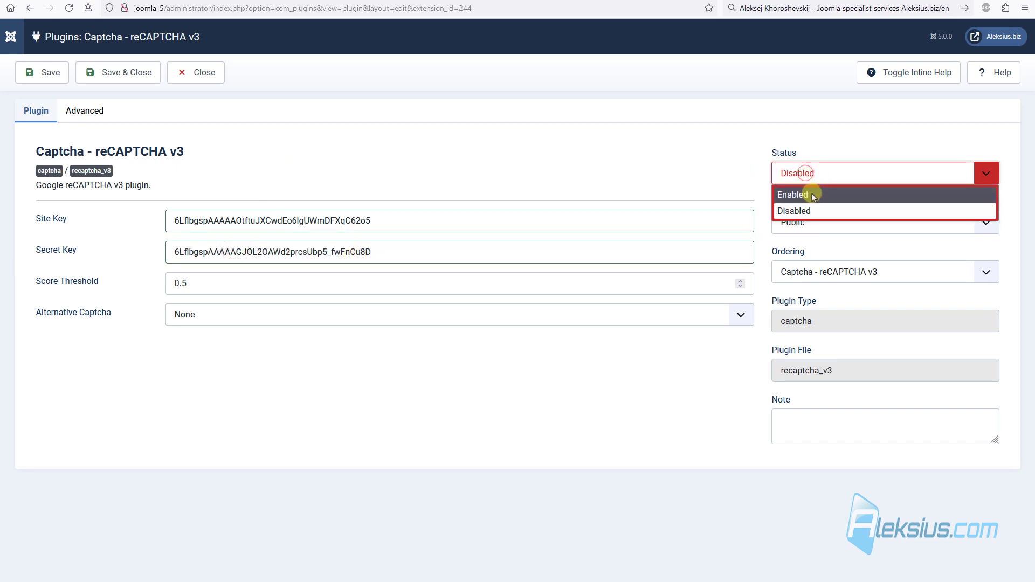
left_click(809, 194)
left_click(110, 79)
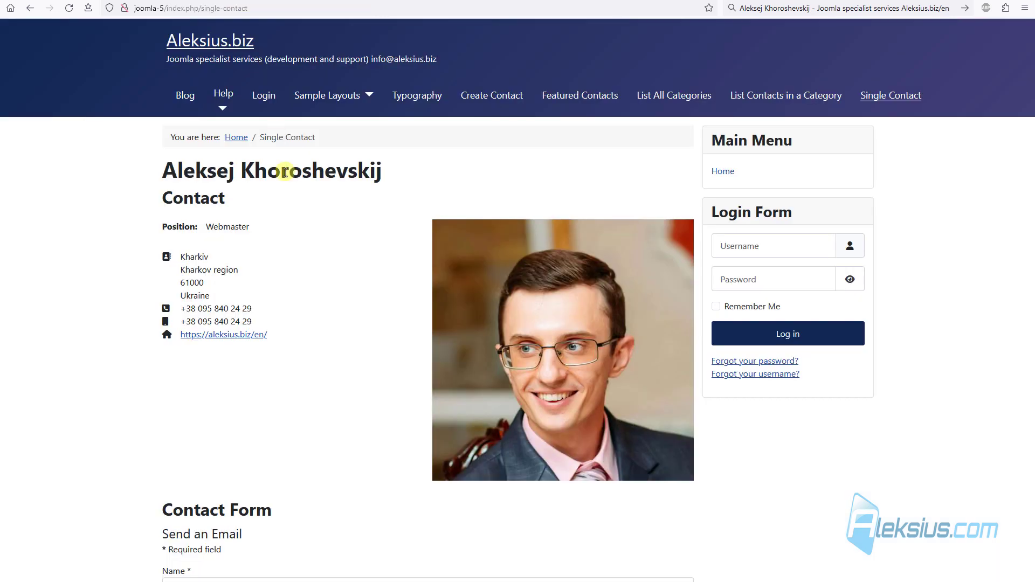
scroll(113, 191, "down", 10)
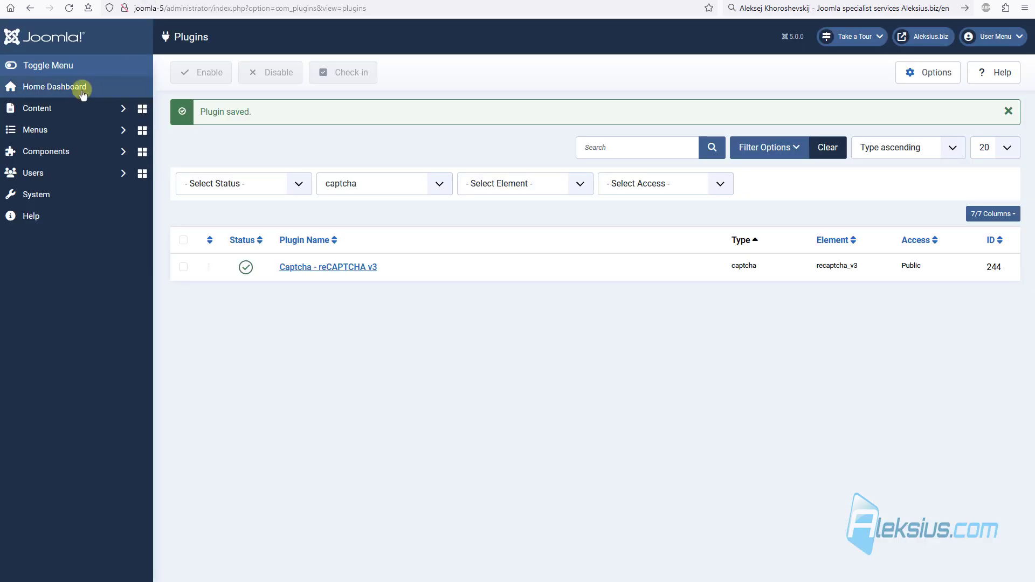
Set Default Captcha to Captcha - reCAPTCHA v3 in the Global Configuration site settings and save
left_click(81, 89)
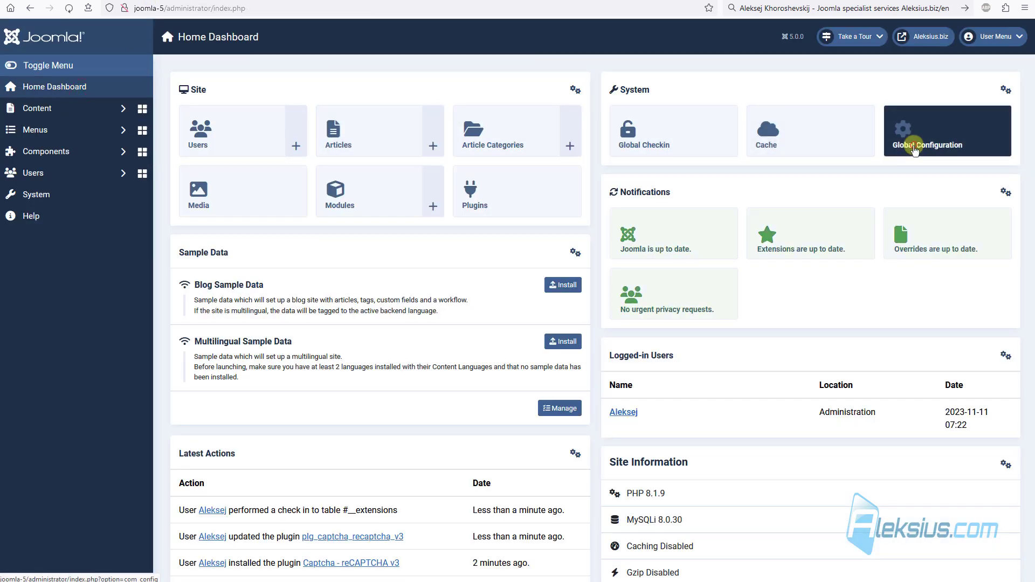
left_click(911, 141)
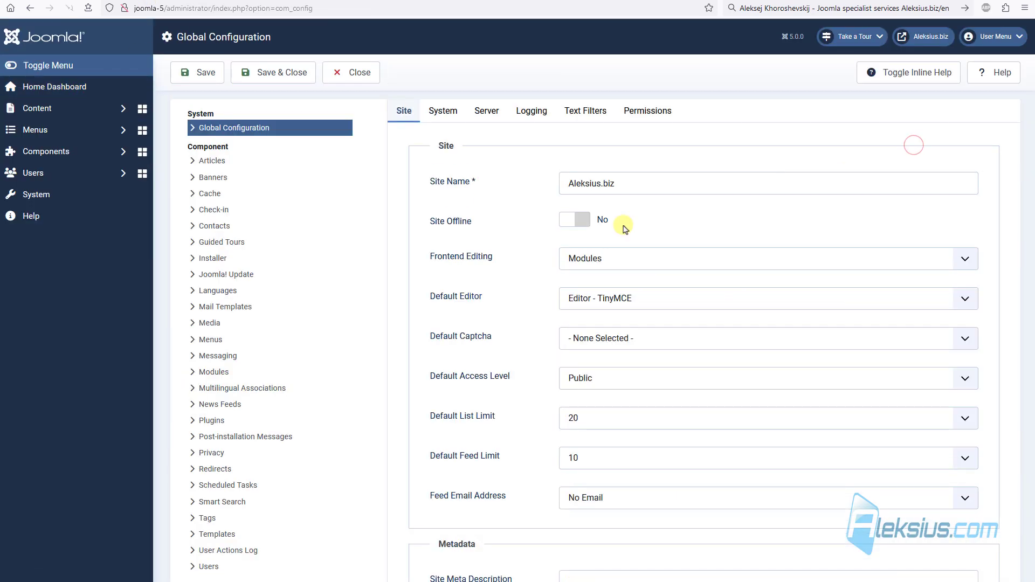
left_click(651, 338)
left_click(659, 372)
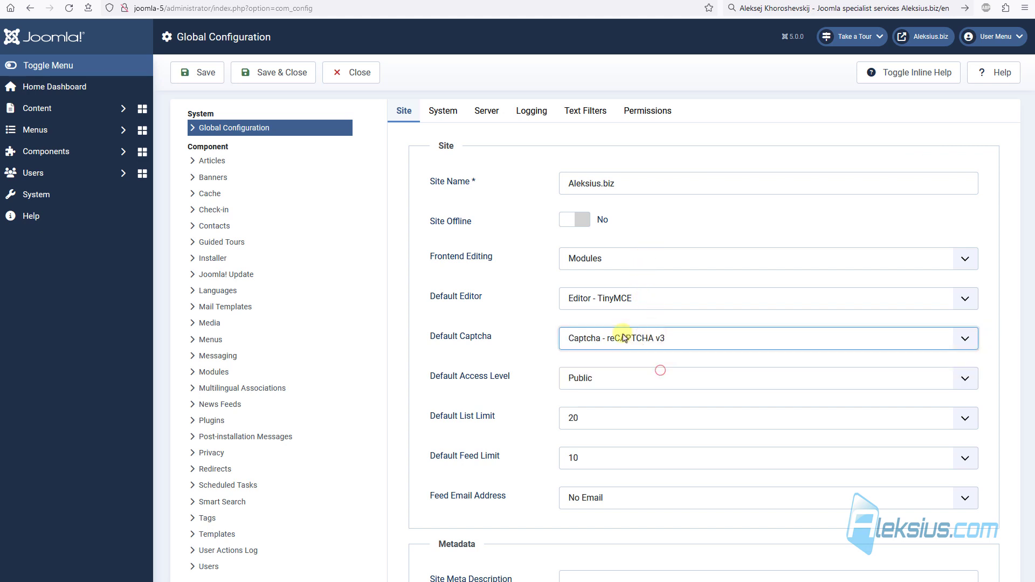
left_click(216, 80)
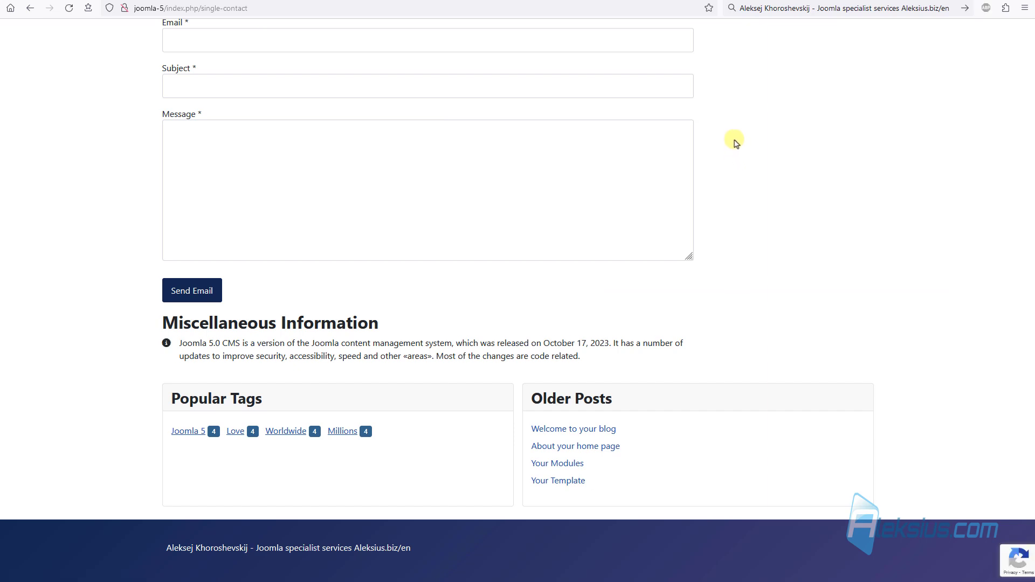
Check the contact form on the site's Single Contact page for the reCAPTCHA badge
mouse_move(983, 562)
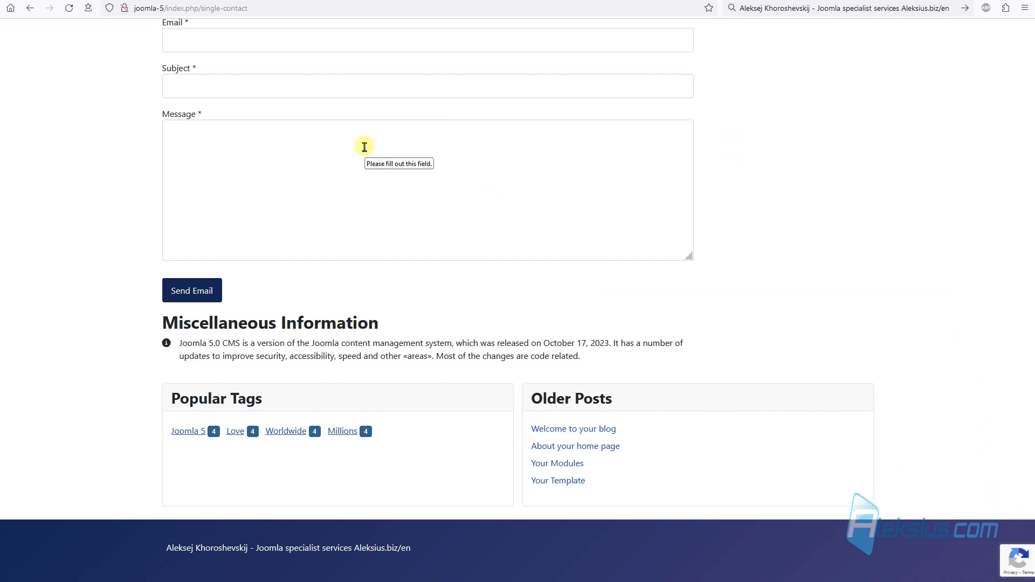
scroll(364, 147, "up", 2)
scroll(365, 146, "up", 2)
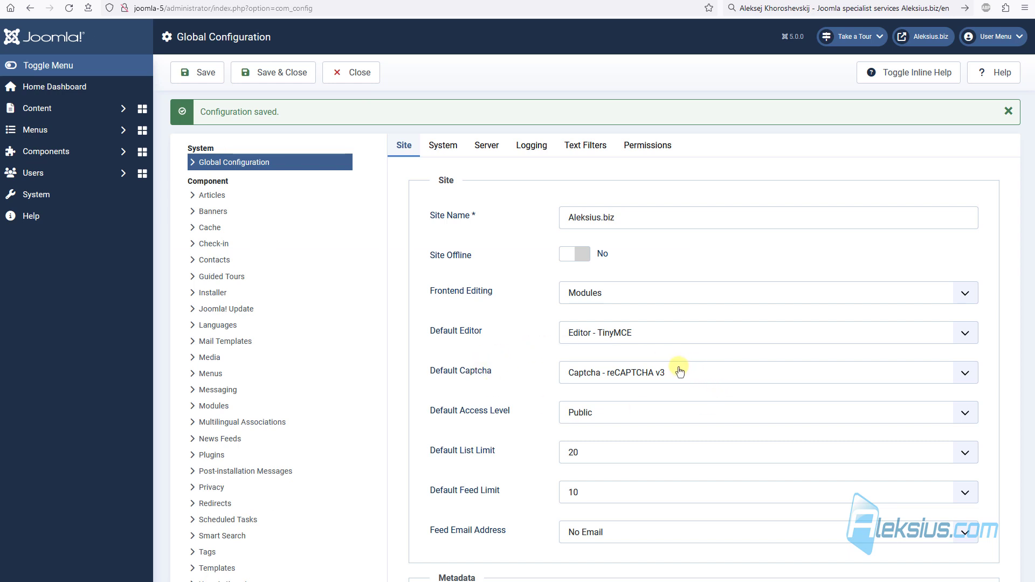
Set the Default Captcha in Global Configuration to - None Selected -, and save and close the configuration
left_click(680, 372)
left_click(609, 391)
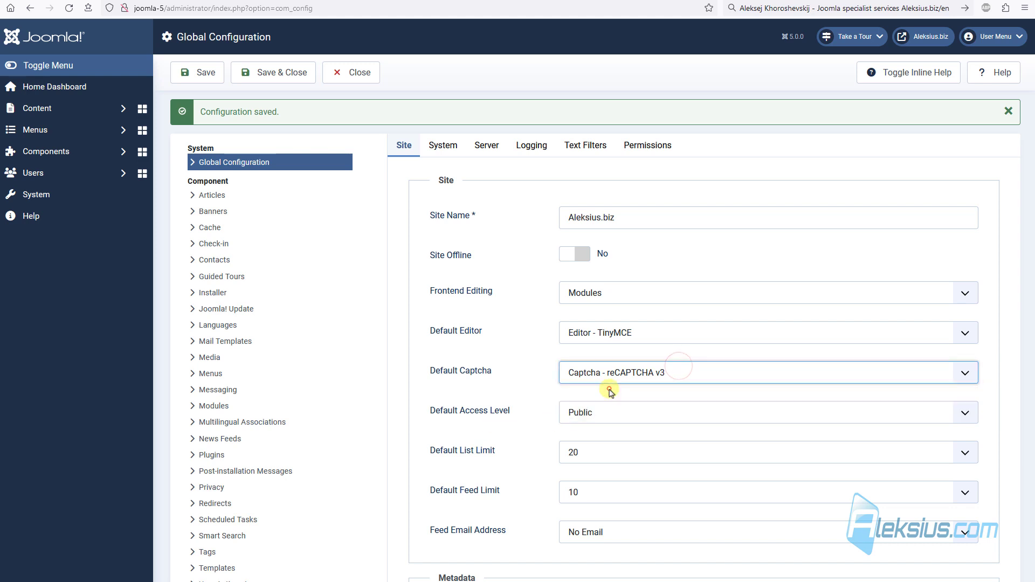
left_click(264, 72)
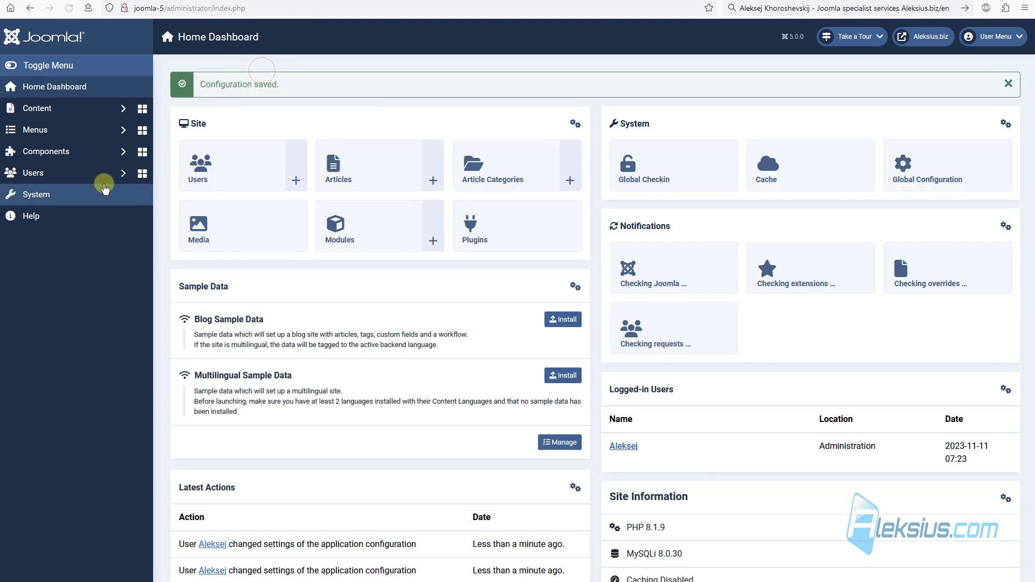
In the Contacts component's form options, set Allow Captcha on Contact to Captcha - reCAPTCHA v3, and save and close
left_click(104, 153)
left_click(85, 199)
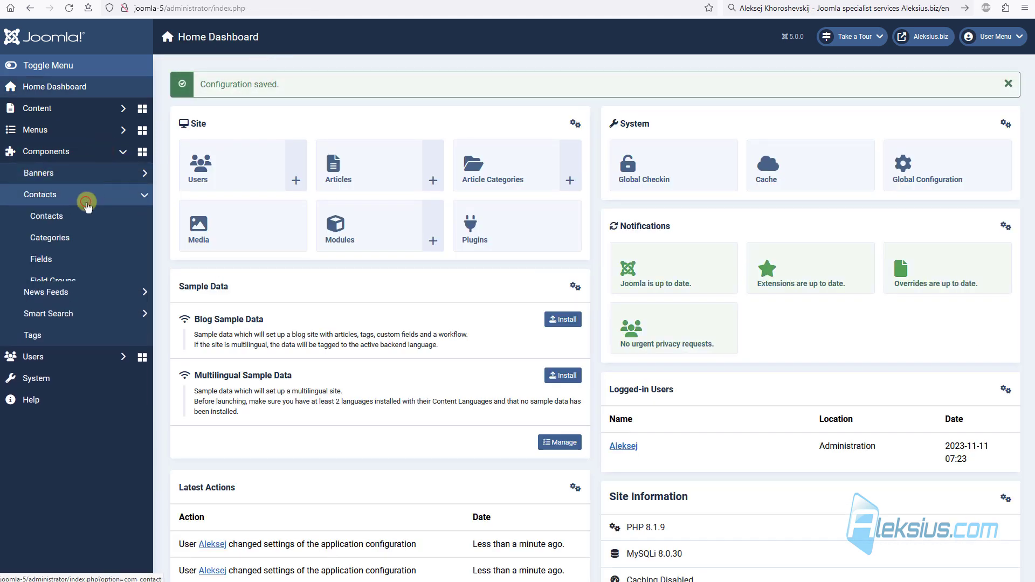
left_click(88, 222)
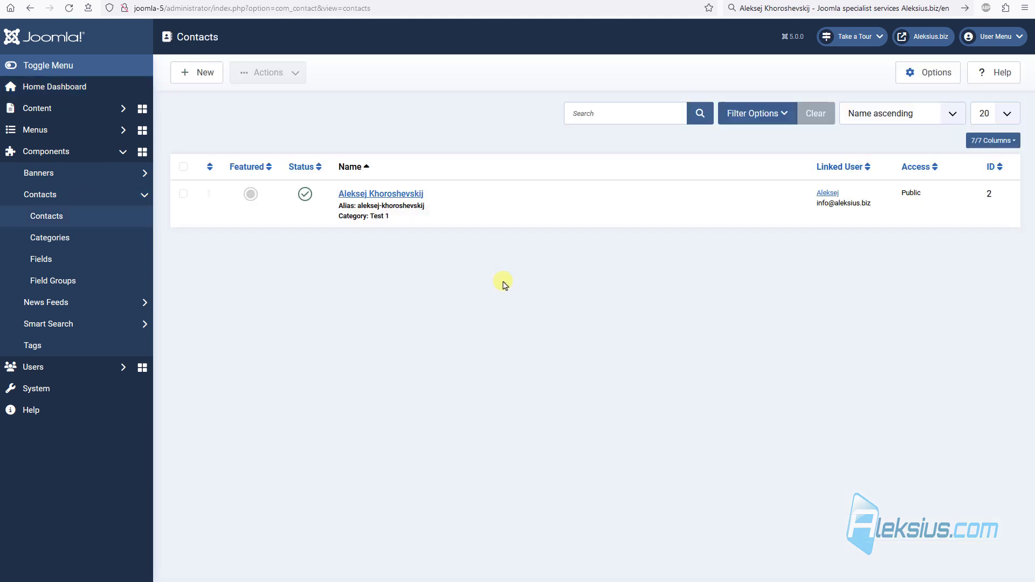
left_click(929, 74)
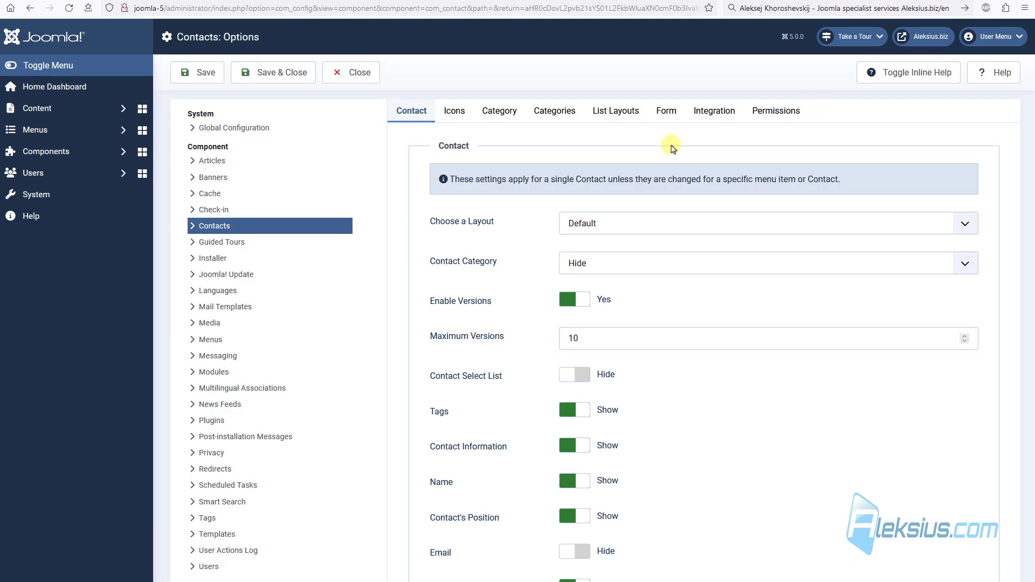
left_click(668, 112)
left_click(660, 223)
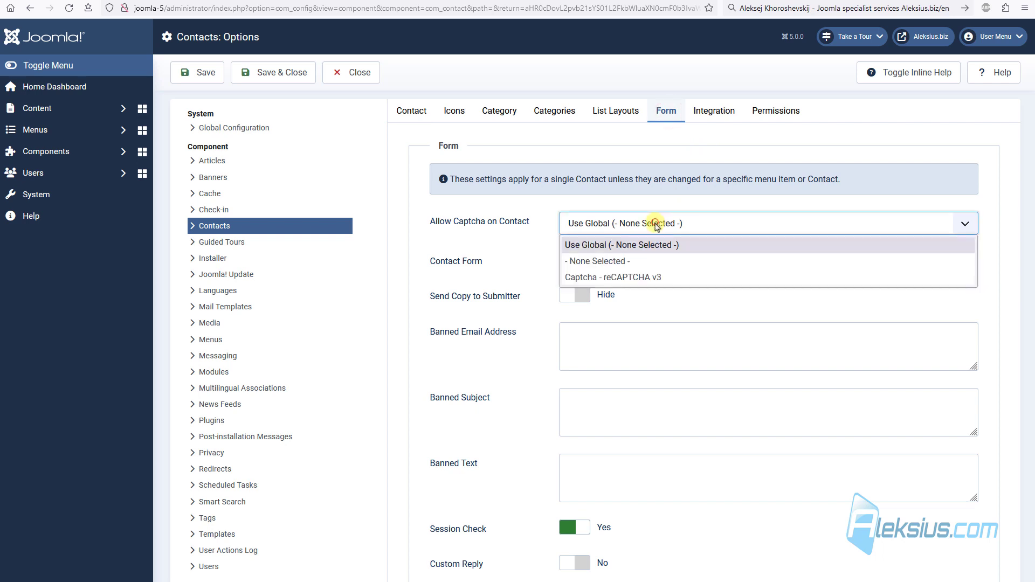
left_click(632, 276)
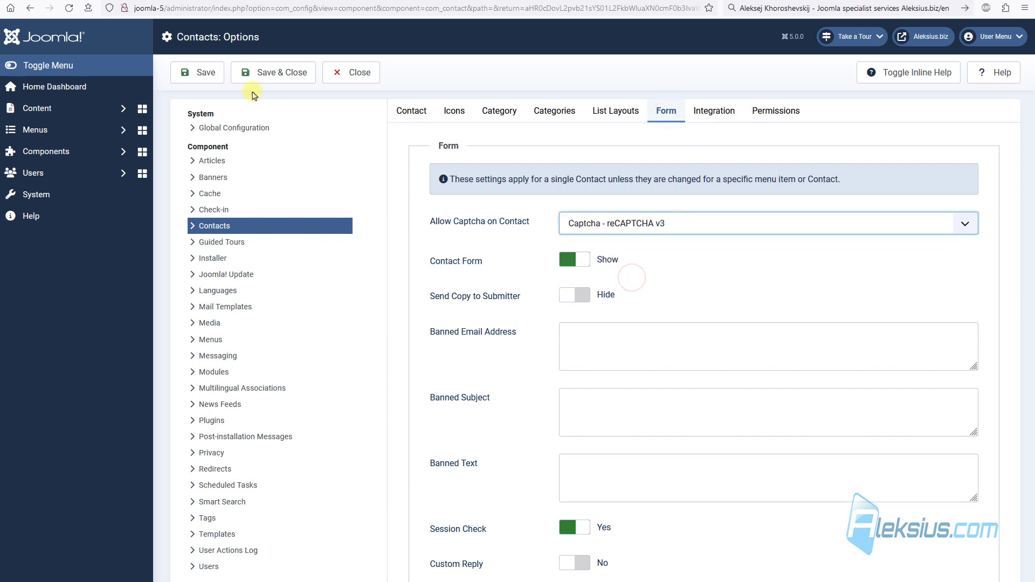
left_click(200, 73)
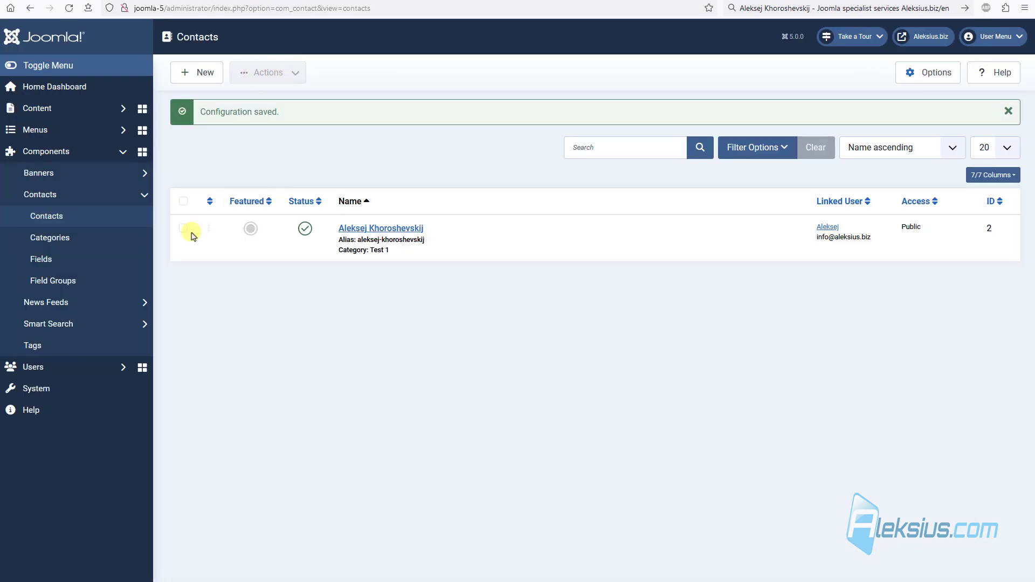
Install the downloaded Friendly Captcha plugin by uploading its package file
left_click(74, 393)
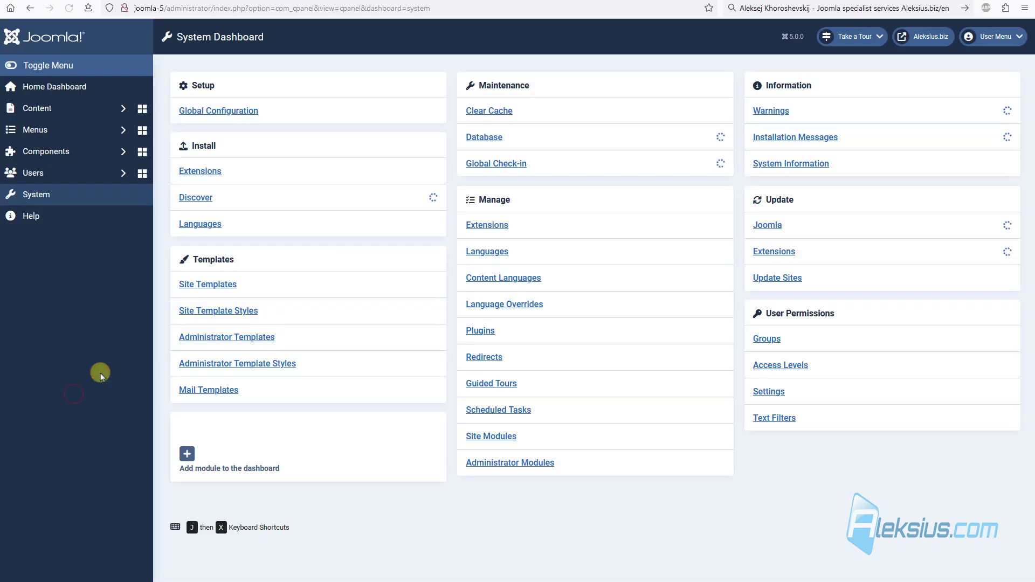
left_click(203, 170)
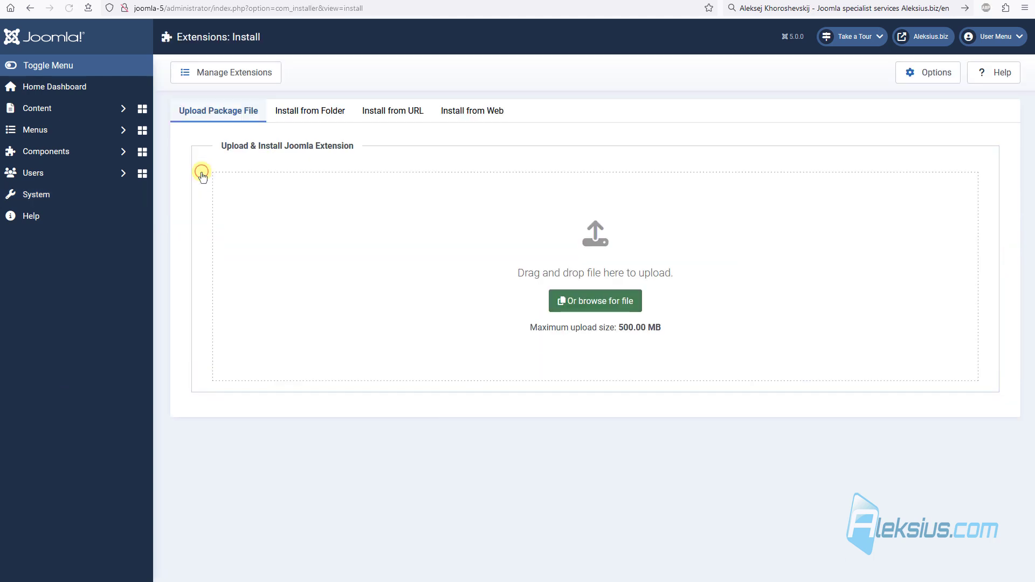
left_click_drag(341, 208, 363, 247)
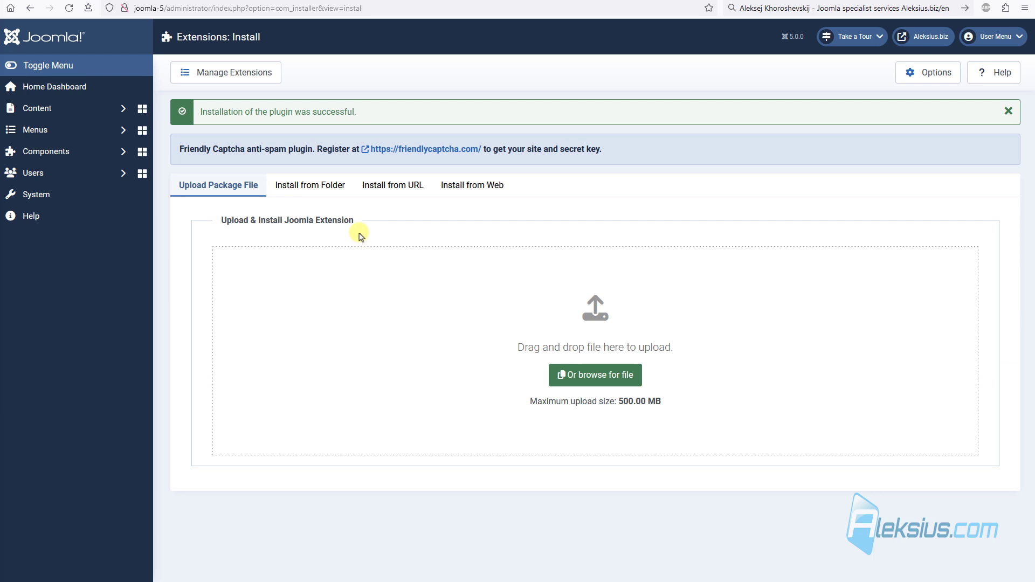
Open the Captcha - Friendly Captcha plugin from the plugins list and follow its registration link to friendlycaptcha.com
left_click(76, 195)
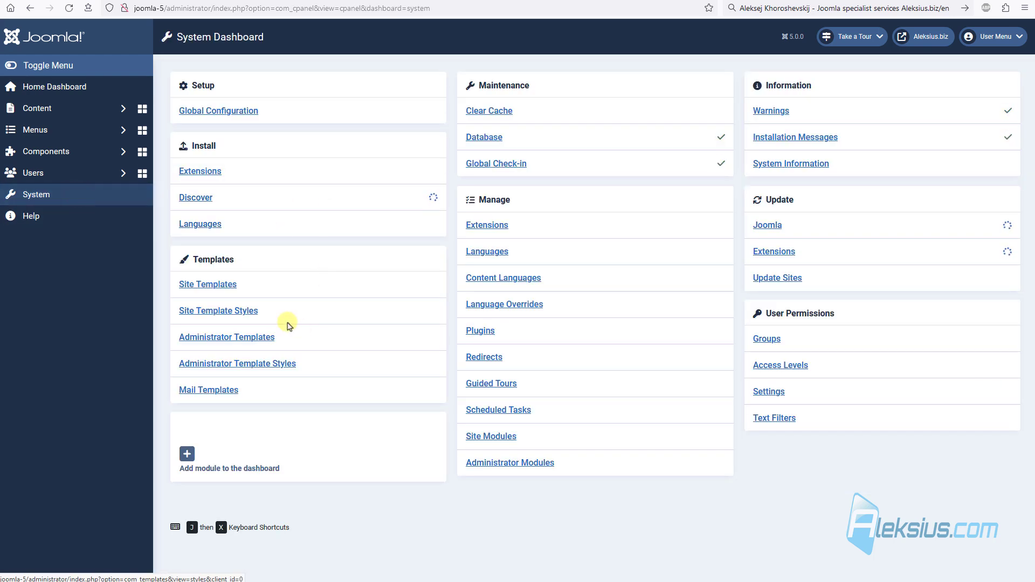
left_click(482, 331)
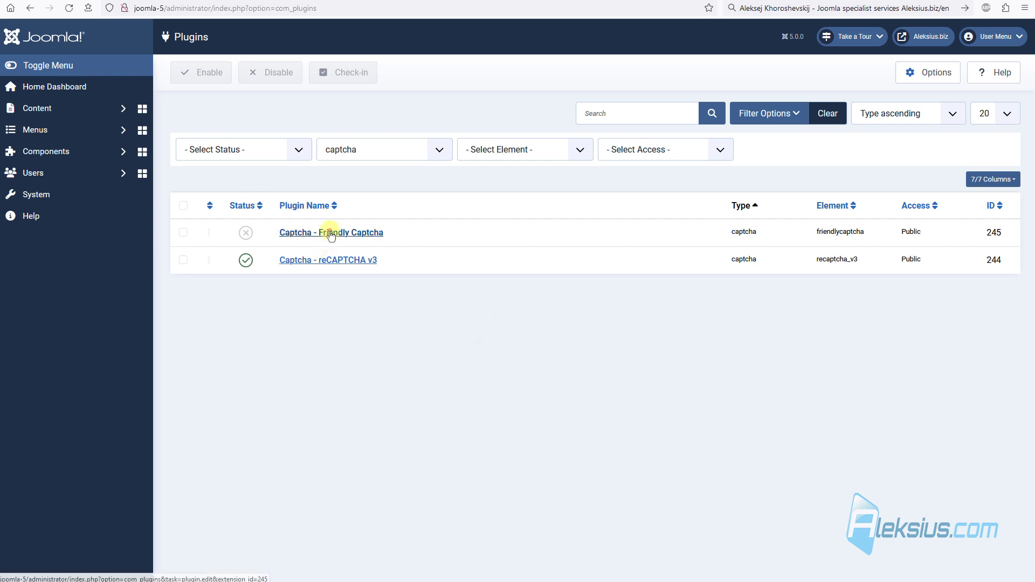
left_click(331, 235)
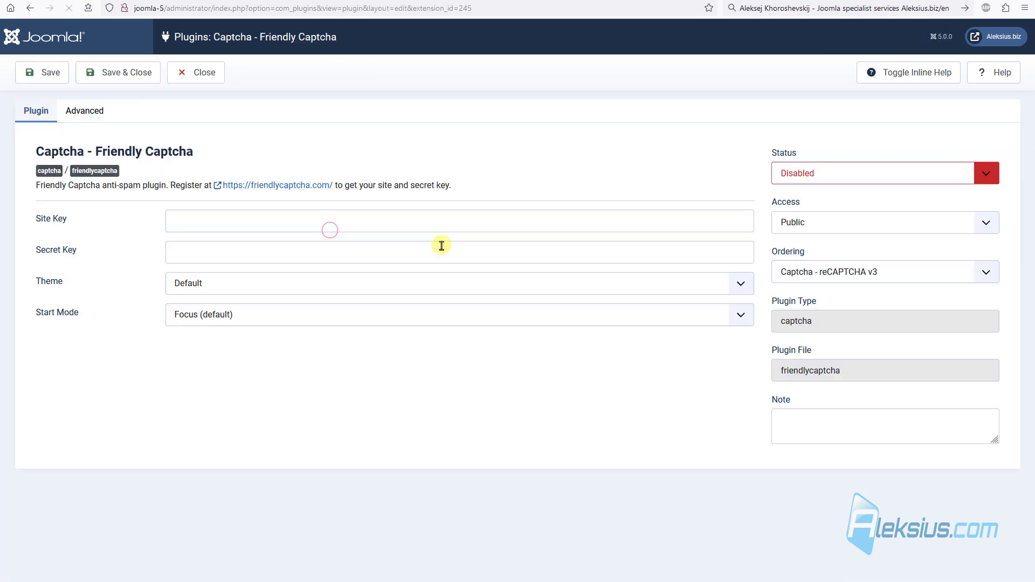
left_click(269, 190)
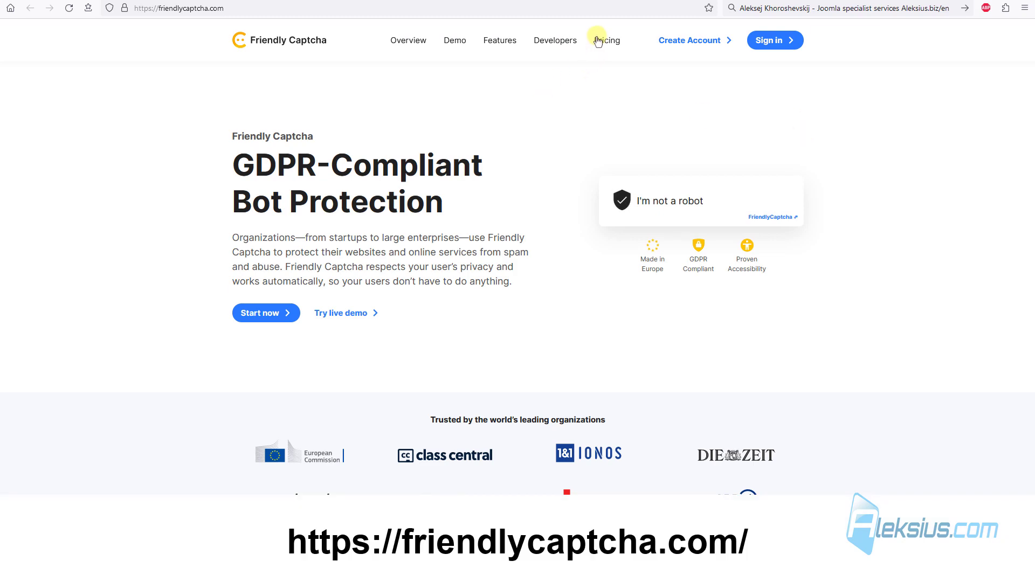
In the Friendly Captcha pricing section, find the Free non-commercial use plan and start its sign-up
left_click(600, 39)
scroll(242, 196, "down", 4)
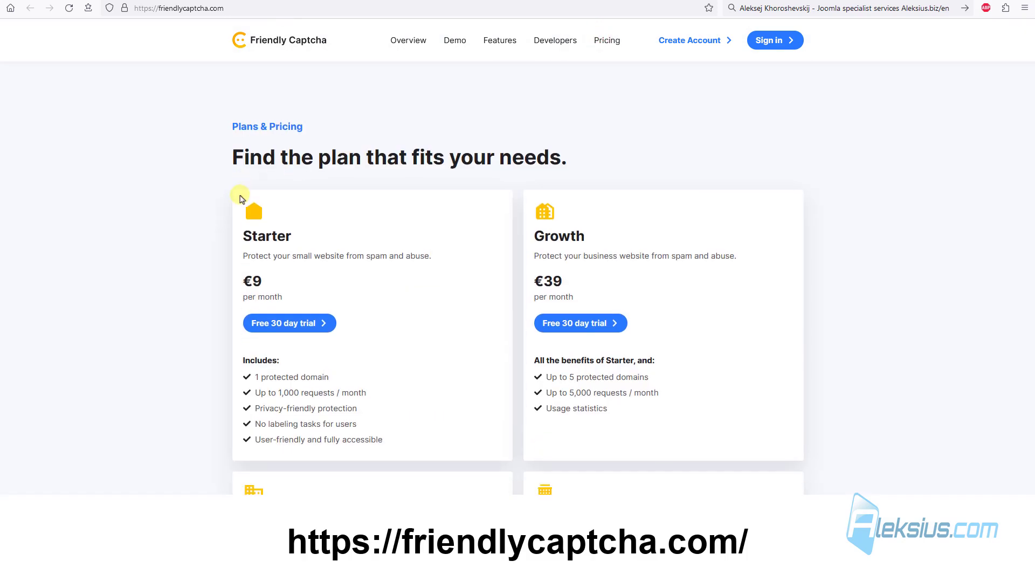
scroll(229, 193, "down", 6)
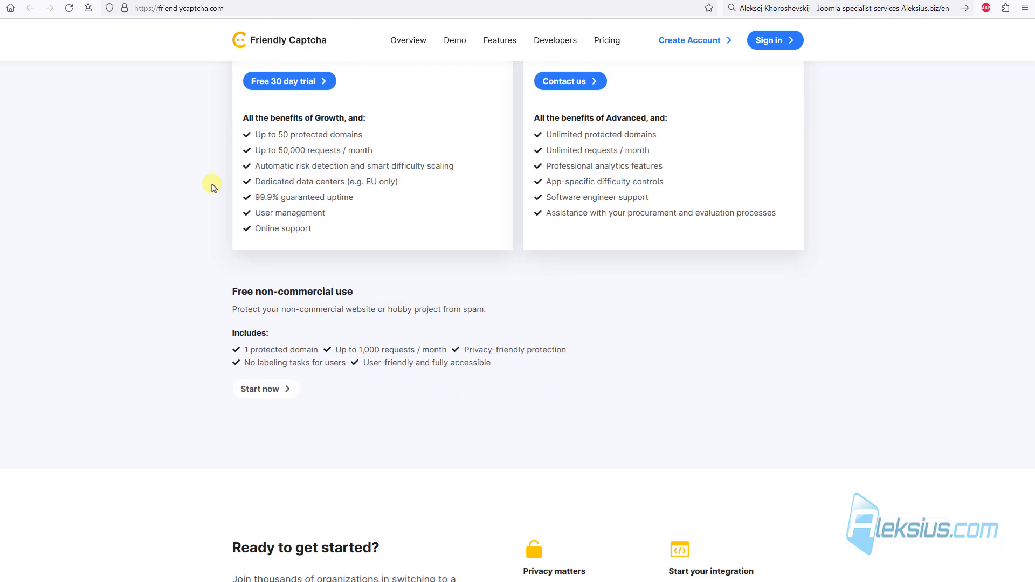
triple_click(267, 293)
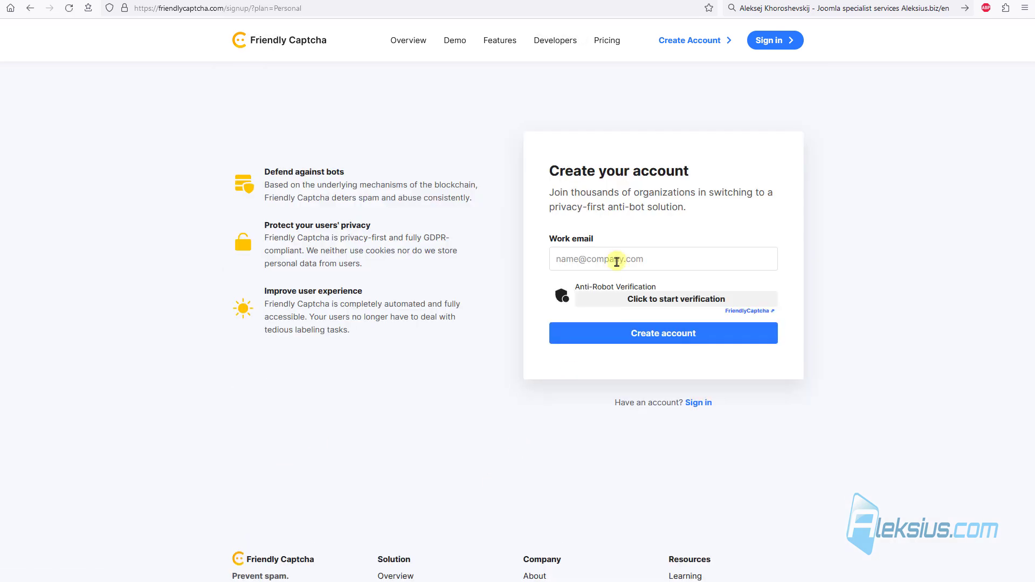
Sign up with the work e-mail address, create the account, and confirm the address through the Friendly Captcha welcome message
left_click(617, 262)
key("ctrl+v")
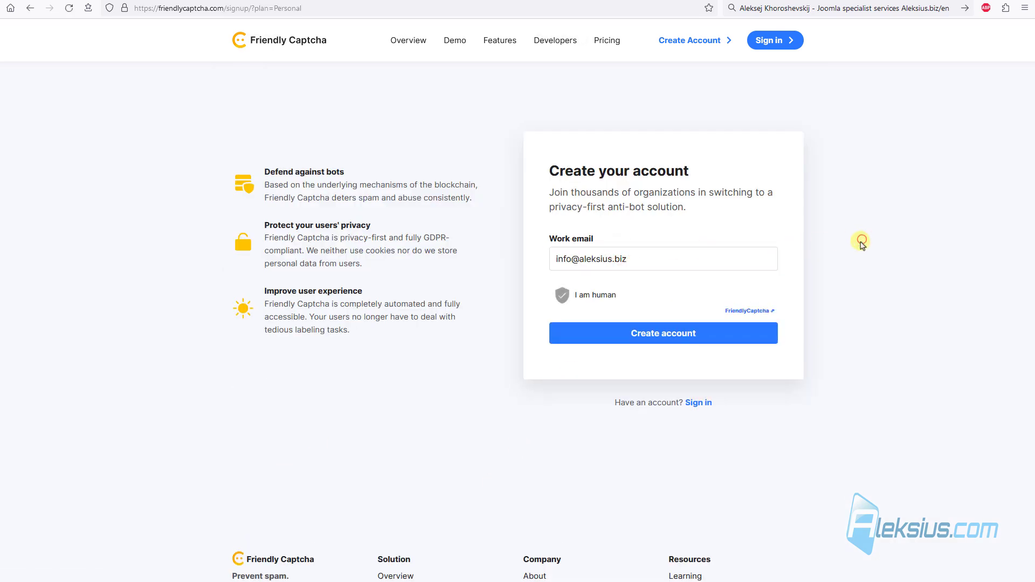
left_click(664, 341)
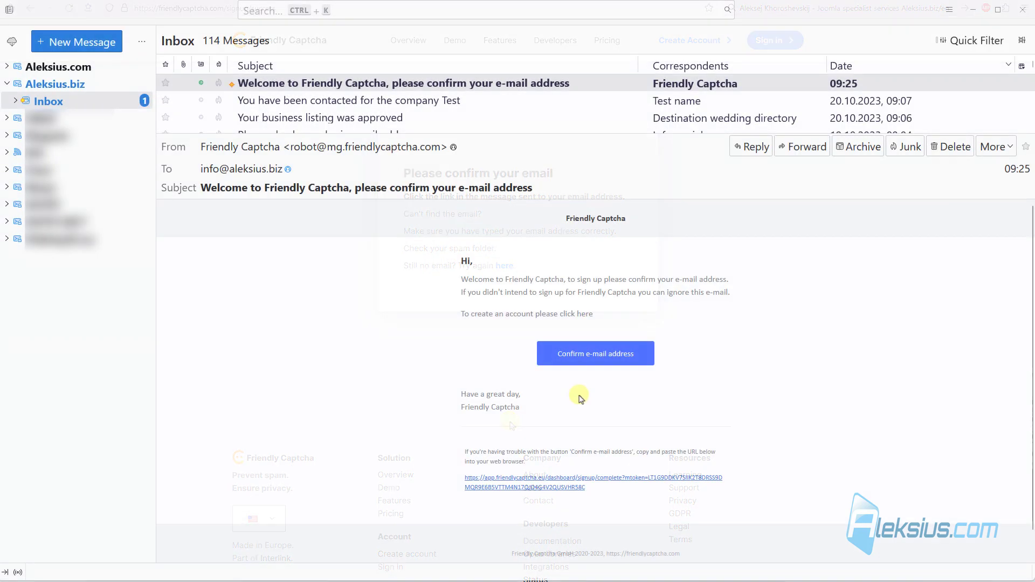
left_click(598, 354)
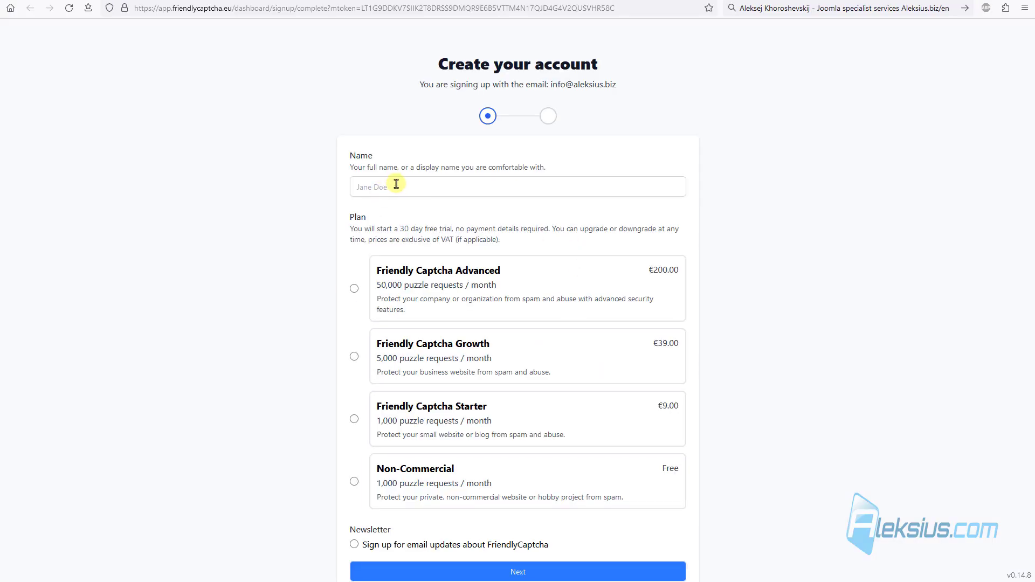
Enter the account holder's full name, choose the Non-Commercial plan, and continue to the organization details
left_click(396, 184)
type("Aleksej Khoroshevskij")
scroll(296, 204, "down", 1)
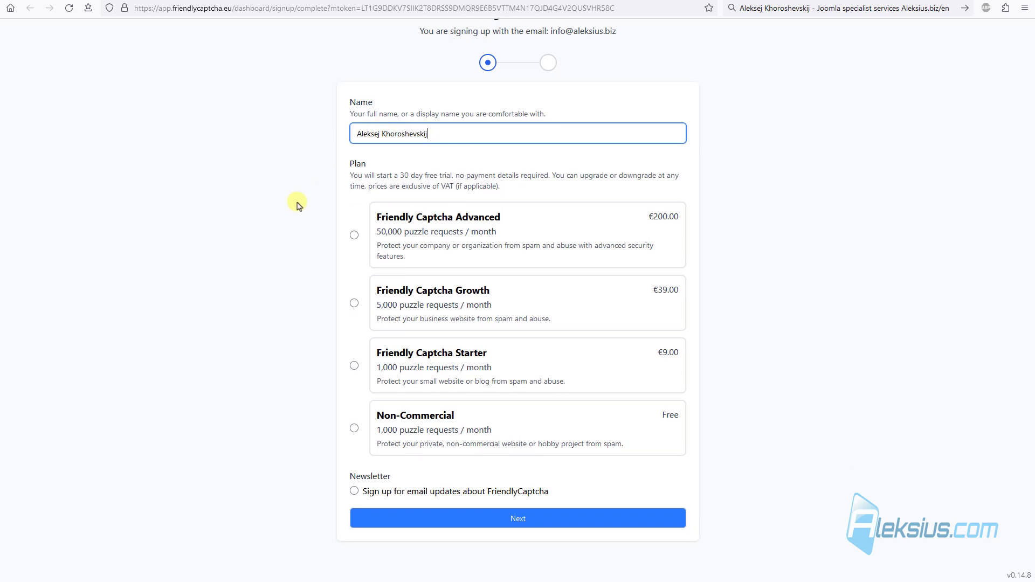
left_click(354, 429)
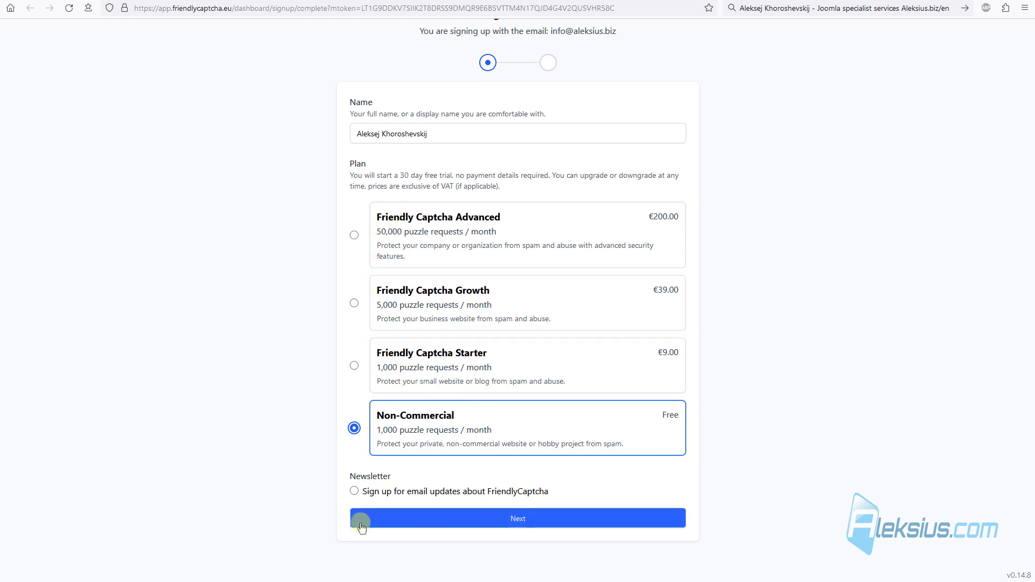
left_click(394, 524)
Enter the owner's name as the organization name, set the country to Ukraine, skip adding the organization's address, and create the account
left_click(445, 190)
type("Aleksej Khoroshevskij")
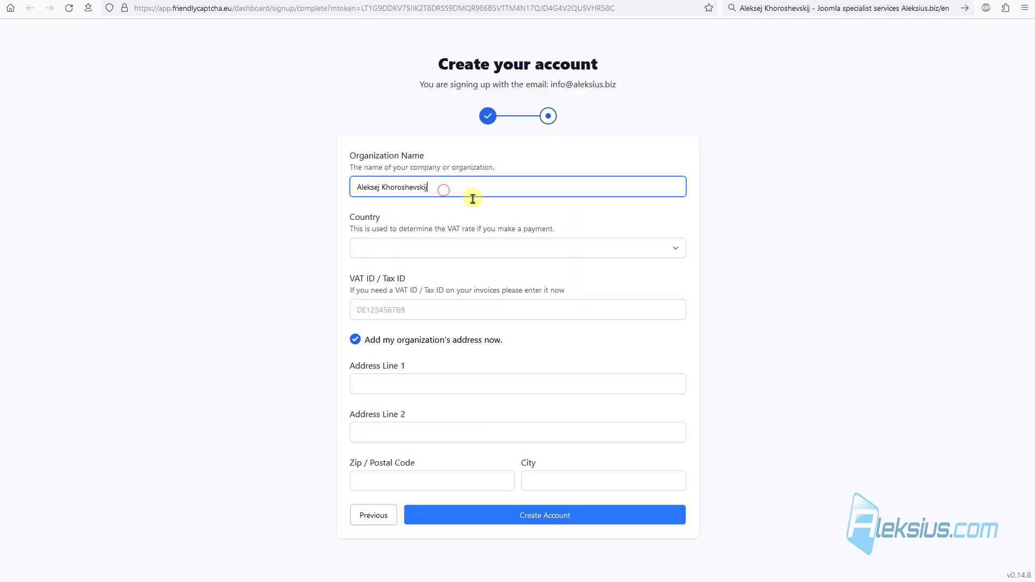
left_click(472, 247)
left_click_drag(678, 272, 716, 561)
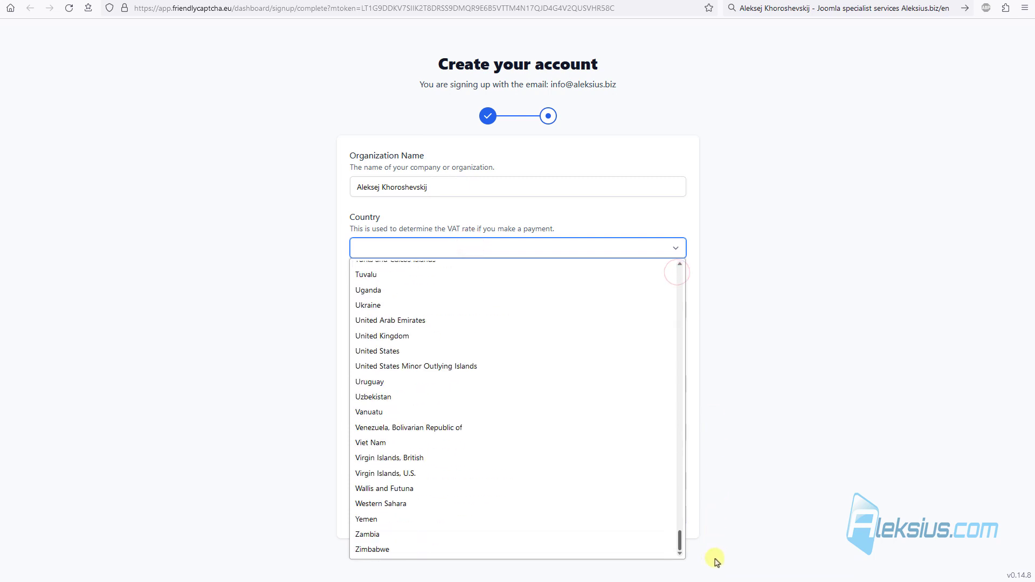
left_click(483, 307)
left_click(355, 340)
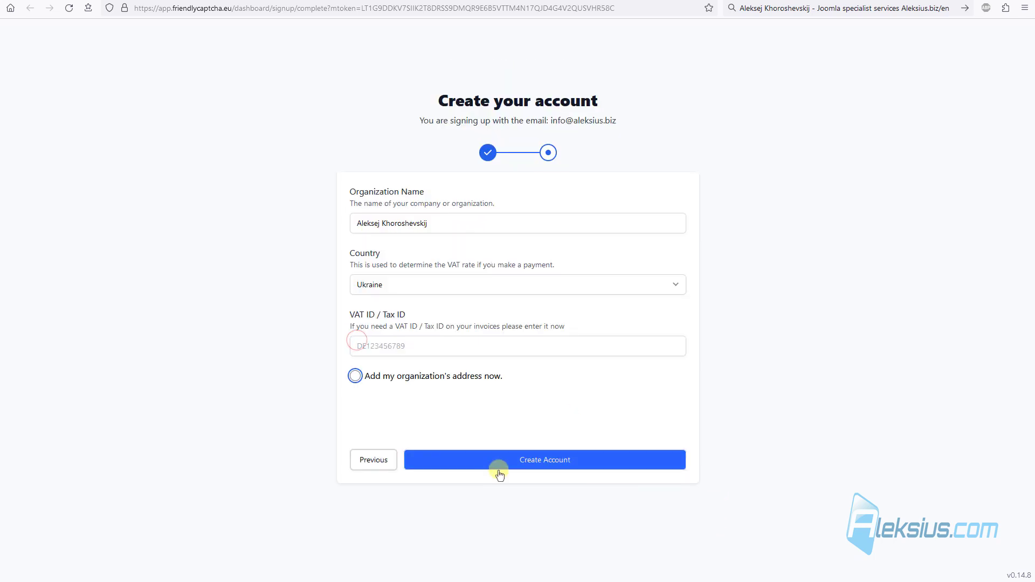
left_click(501, 462)
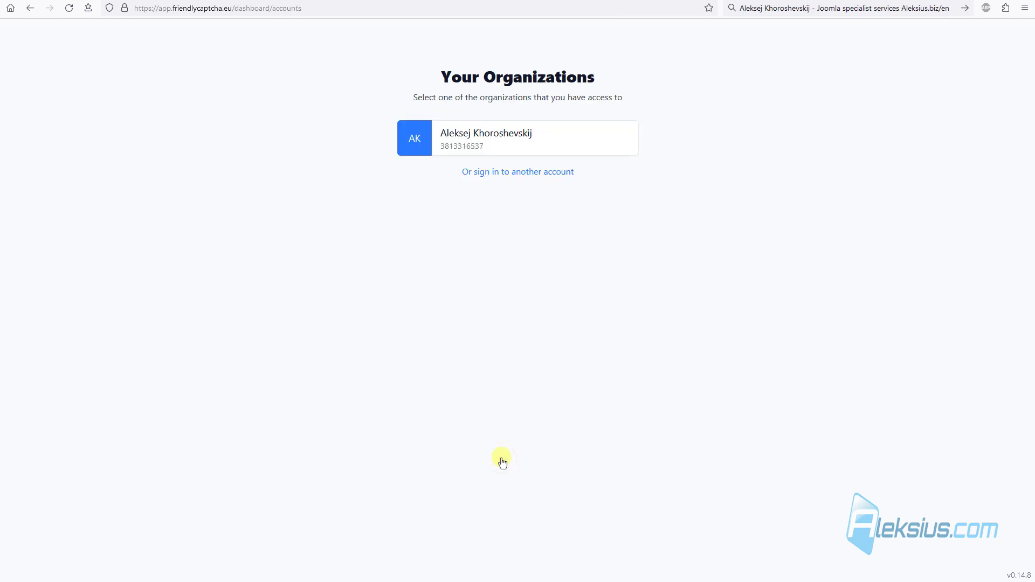
Open the new organization and create its first application, named after the owner, with the domain left blank and the Global endpoint
left_click(486, 137)
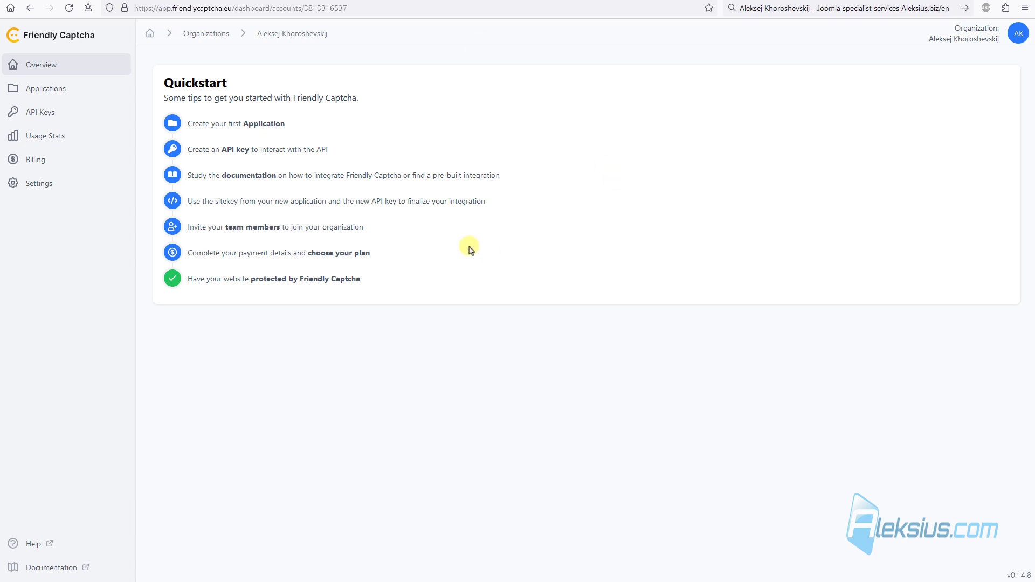
left_click(267, 123)
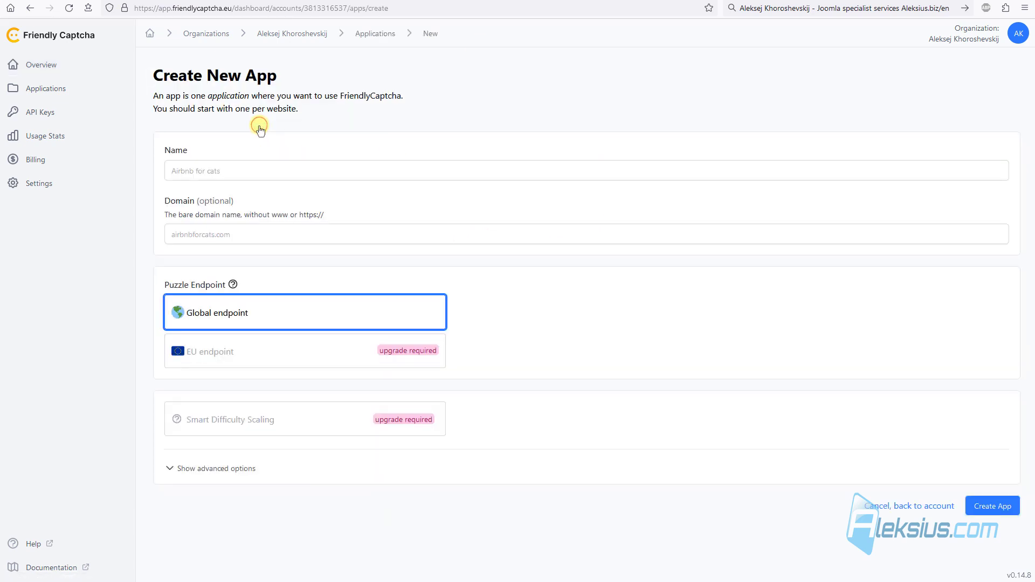
left_click(266, 169)
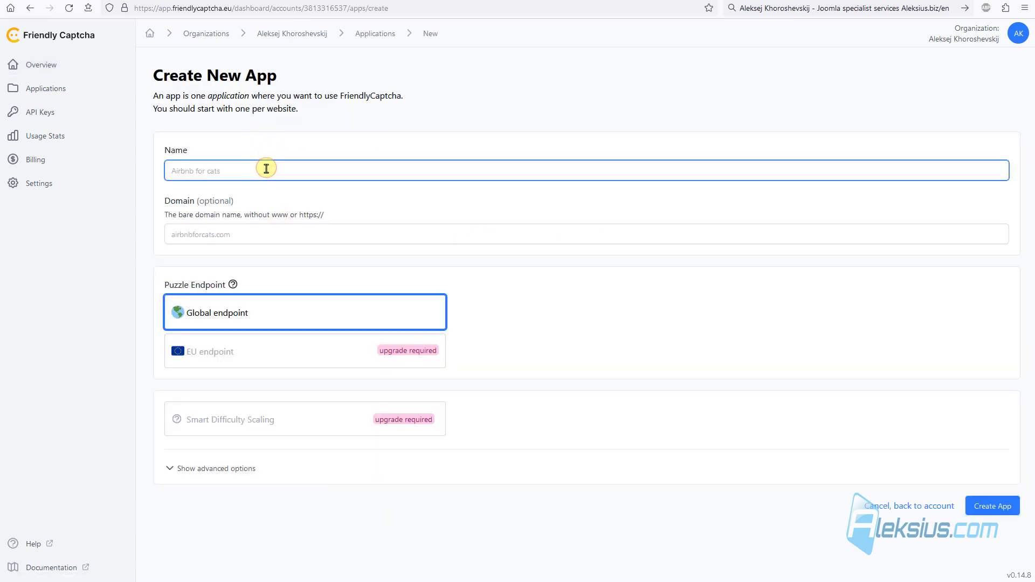
type("Aleksej Khoroshevskij")
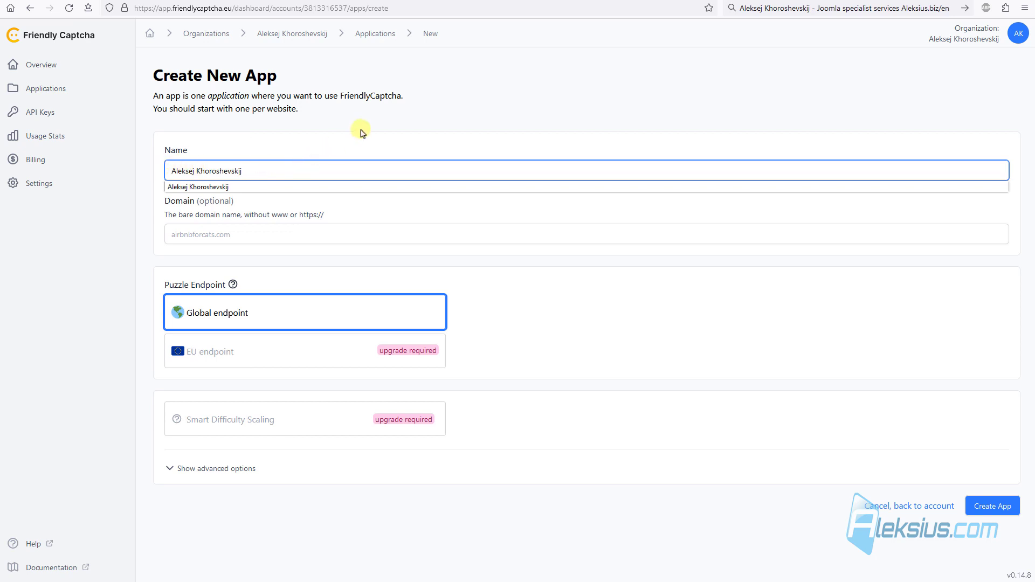
left_click(245, 235)
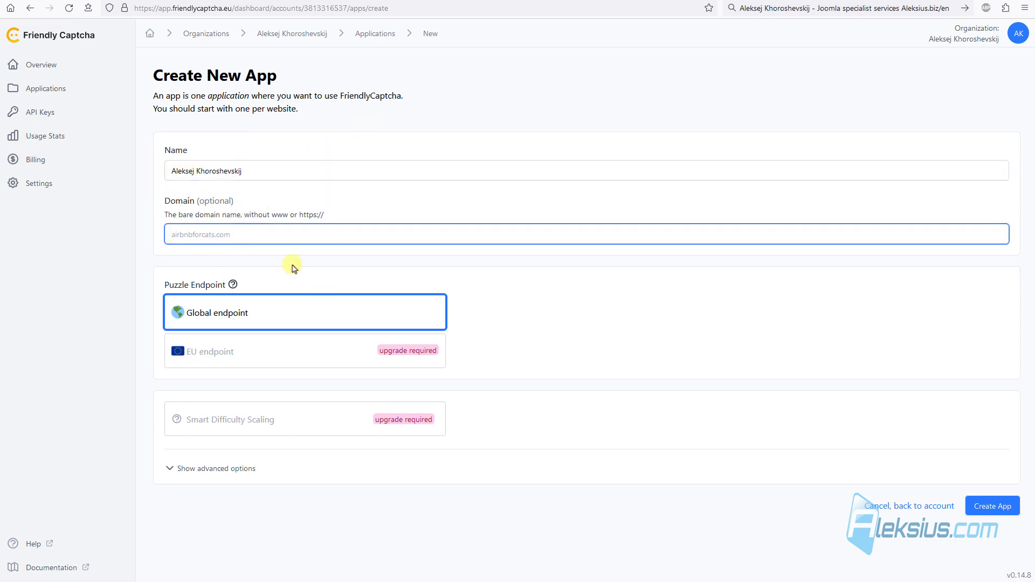
left_click(994, 508)
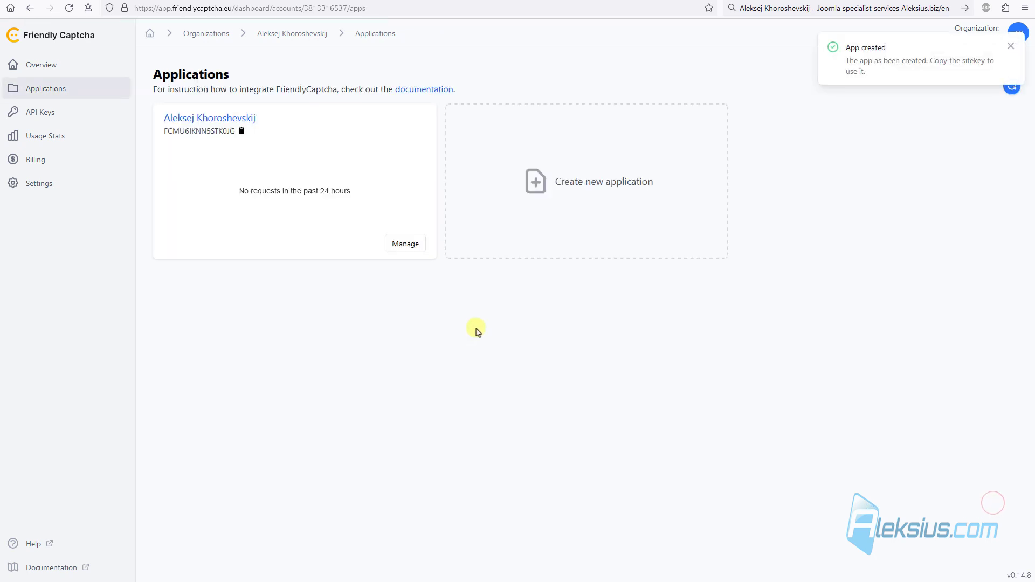
Copy the application's sitekey into the Site Key field of the Joomla Captcha - Friendly Captcha plugin and save the plugin
left_click(242, 132)
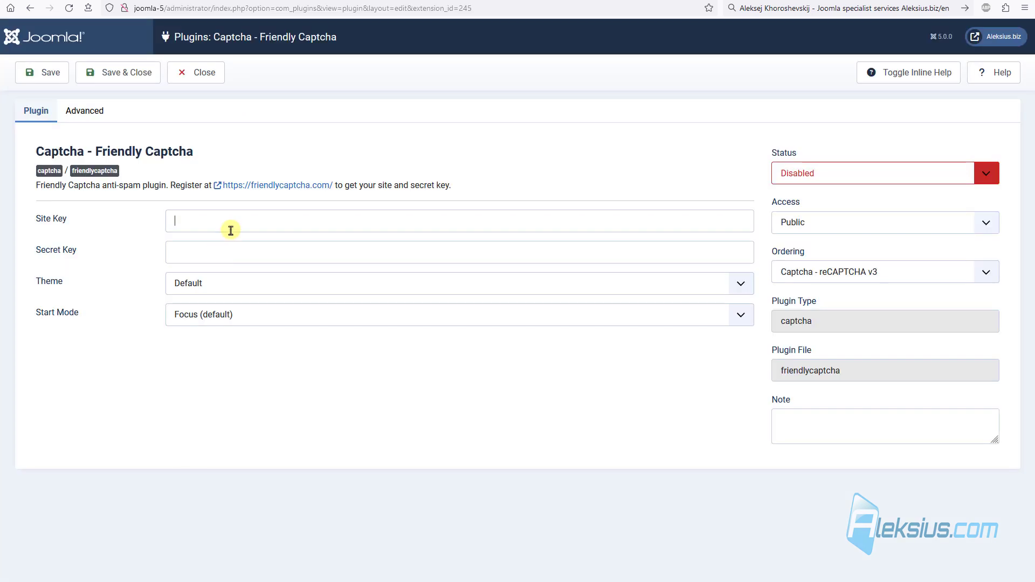
key("ctrl+v")
left_click(51, 73)
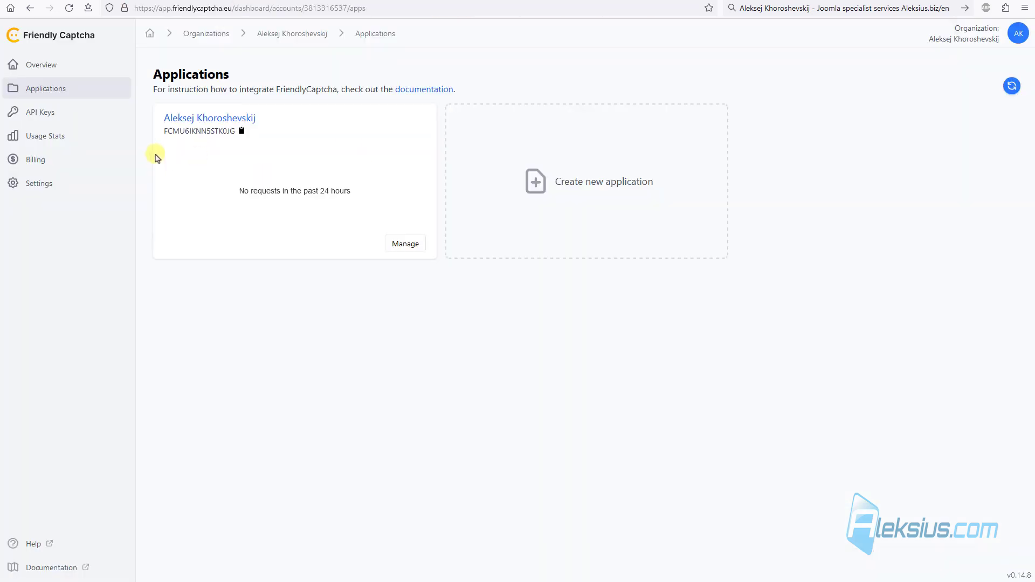
In the Friendly Captcha dashboard, create an API key named after the owner and copy the generated key
left_click(54, 112)
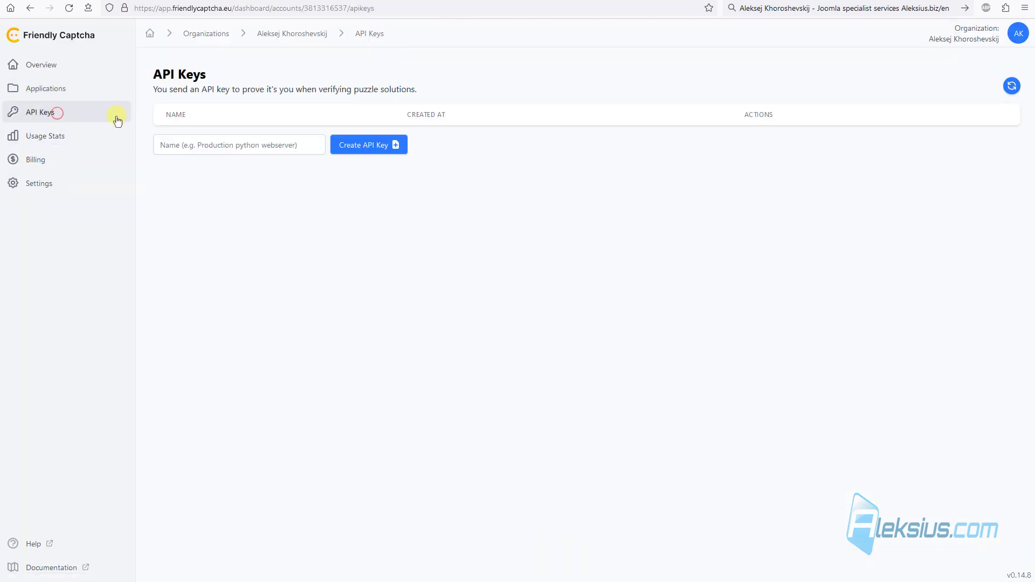
left_click(224, 141)
left_click(270, 167)
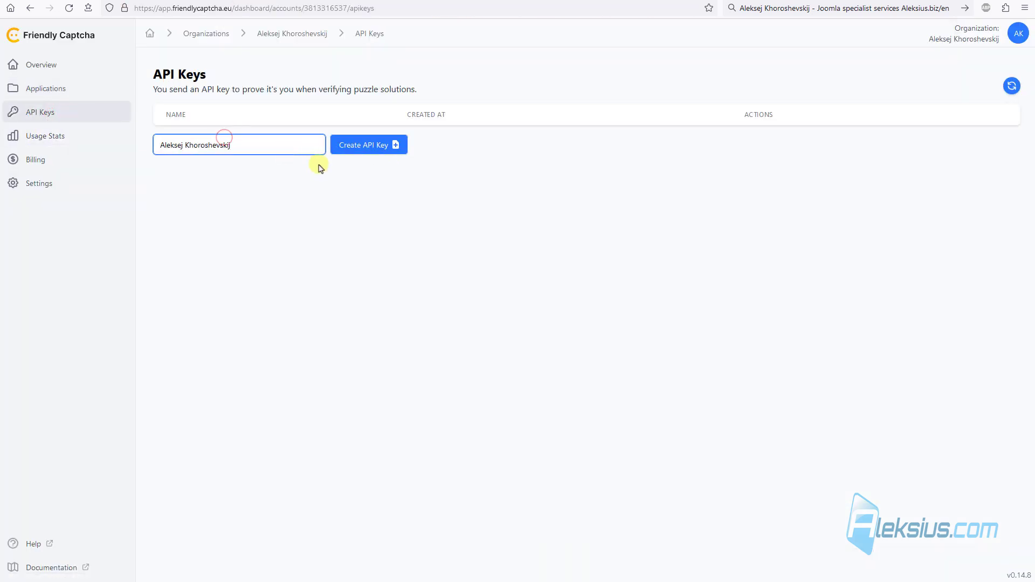
left_click(365, 146)
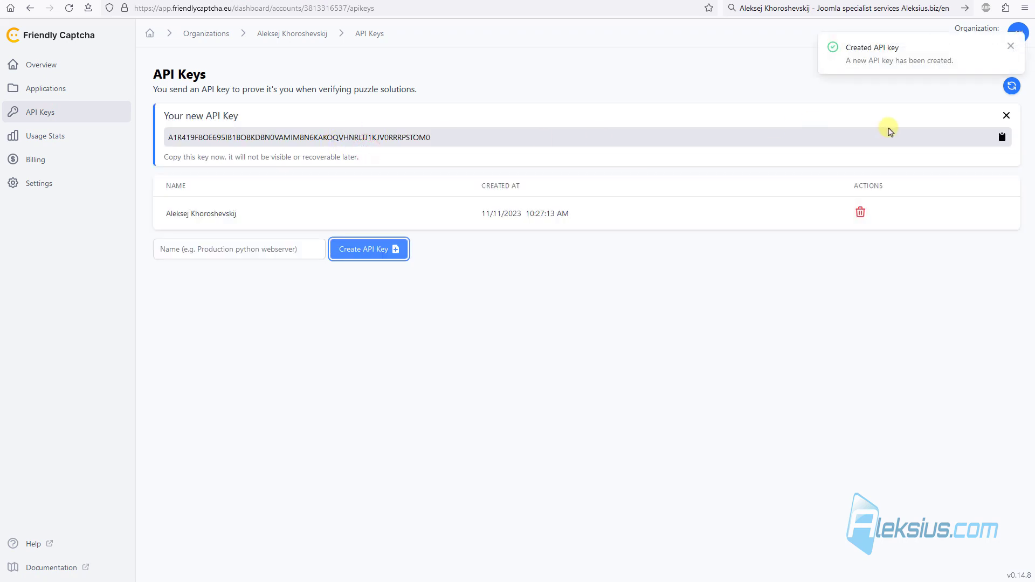
left_click(1003, 138)
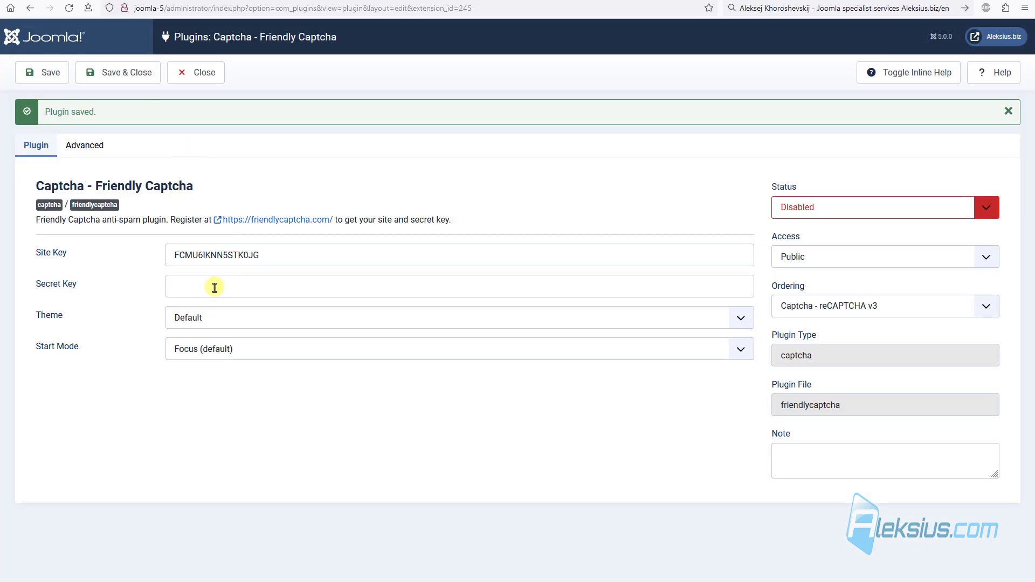
Paste the API key into the plugin's Secret Key field, set its Status to Enabled, and save and close the plugin
left_click(215, 288)
key("ctrl+v")
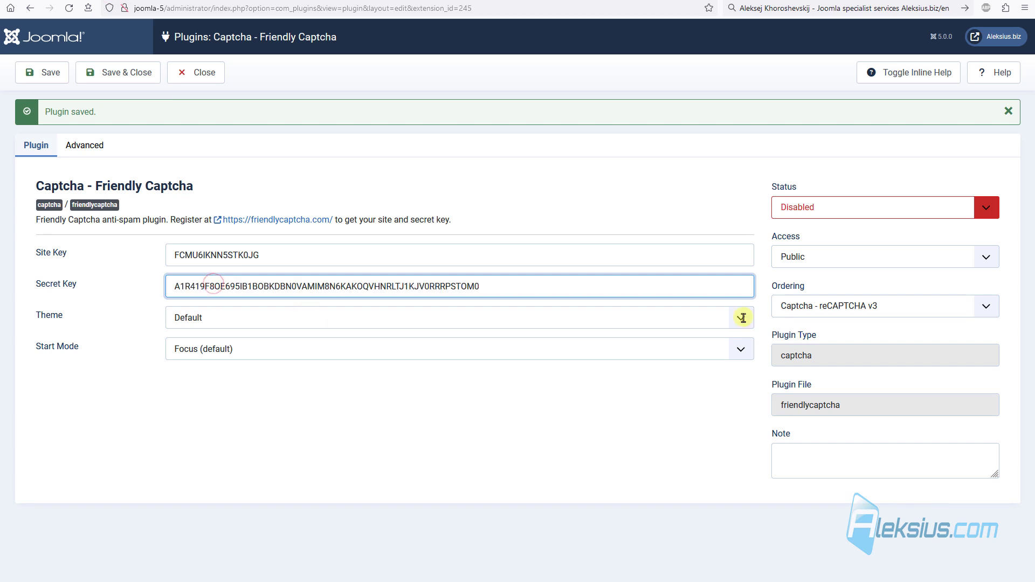
left_click(842, 210)
left_click(827, 229)
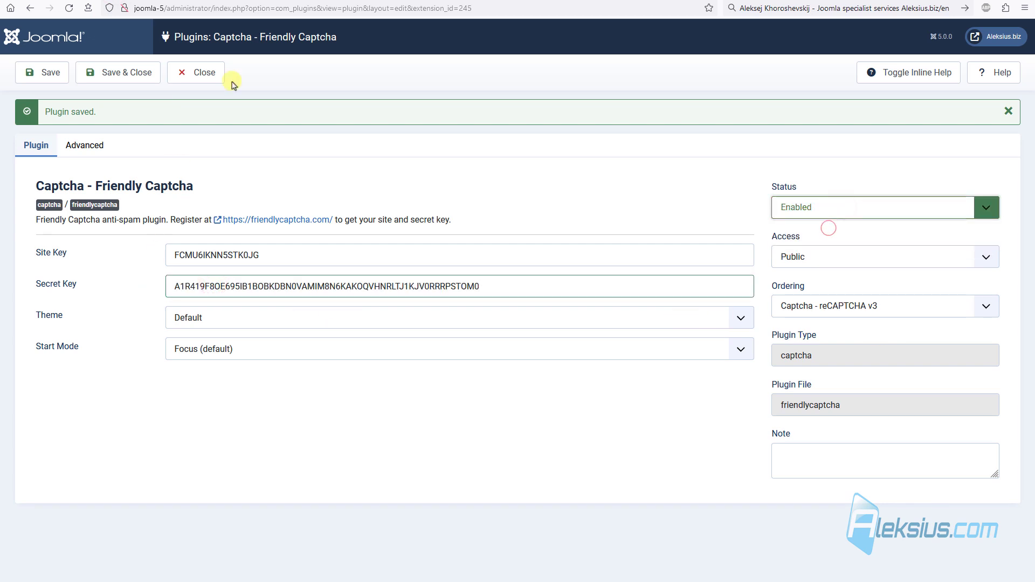
left_click(51, 73)
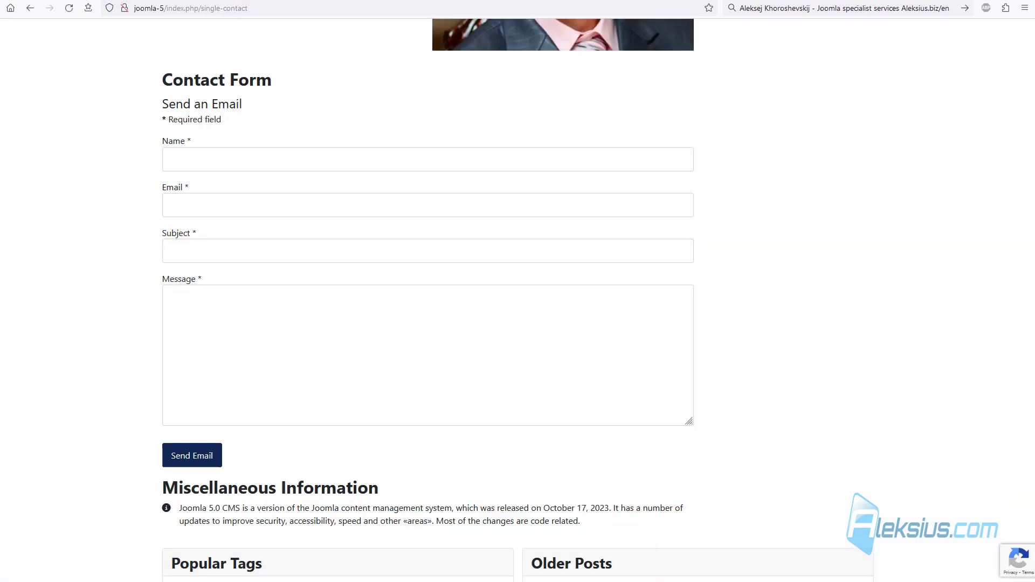
left_click(64, 97)
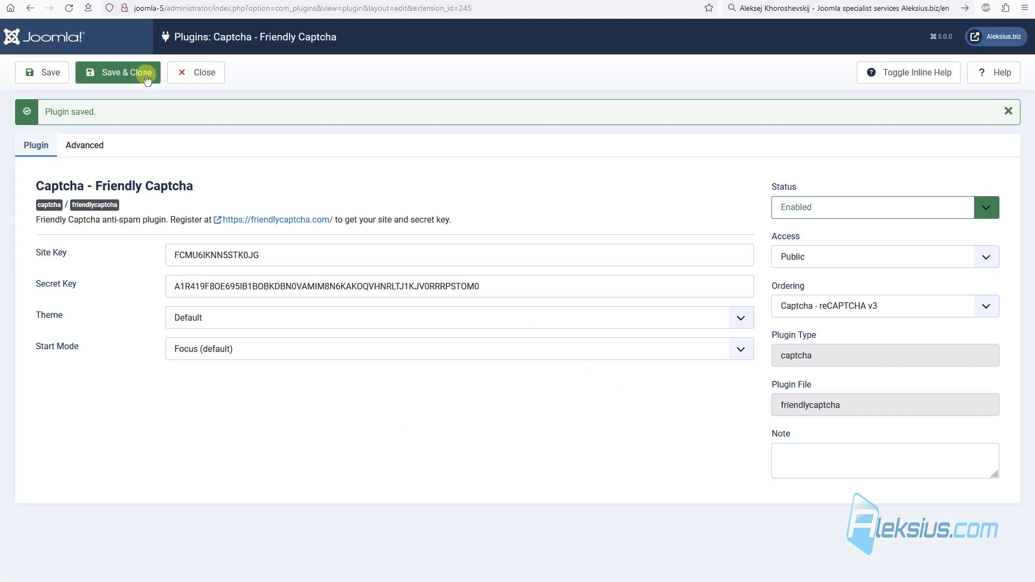
left_click(143, 73)
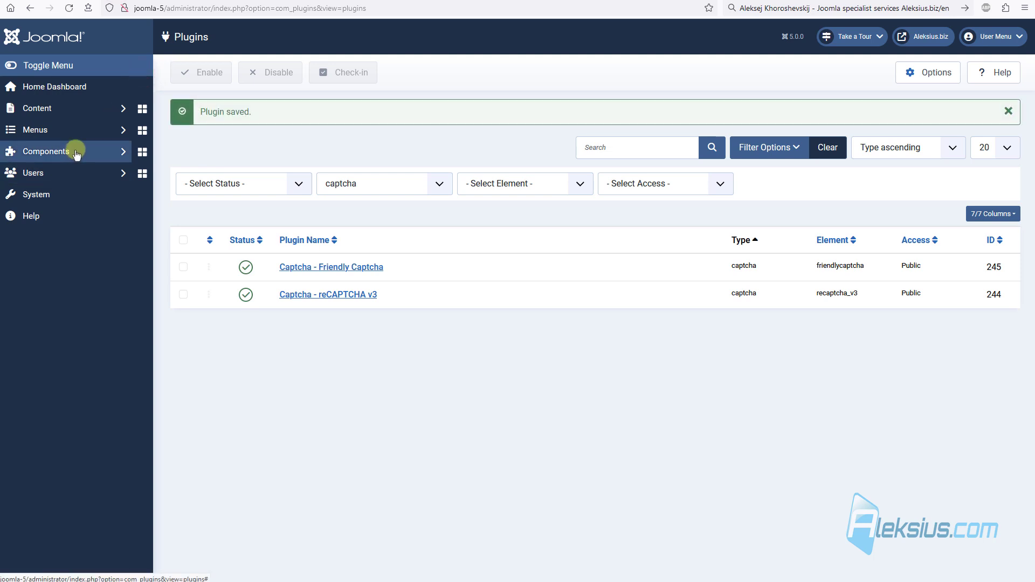
In the Contacts form options, set Allow Captcha on Contact to Captcha - Friendly Captcha, save, and check the single contact page's form
left_click(76, 152)
left_click(64, 195)
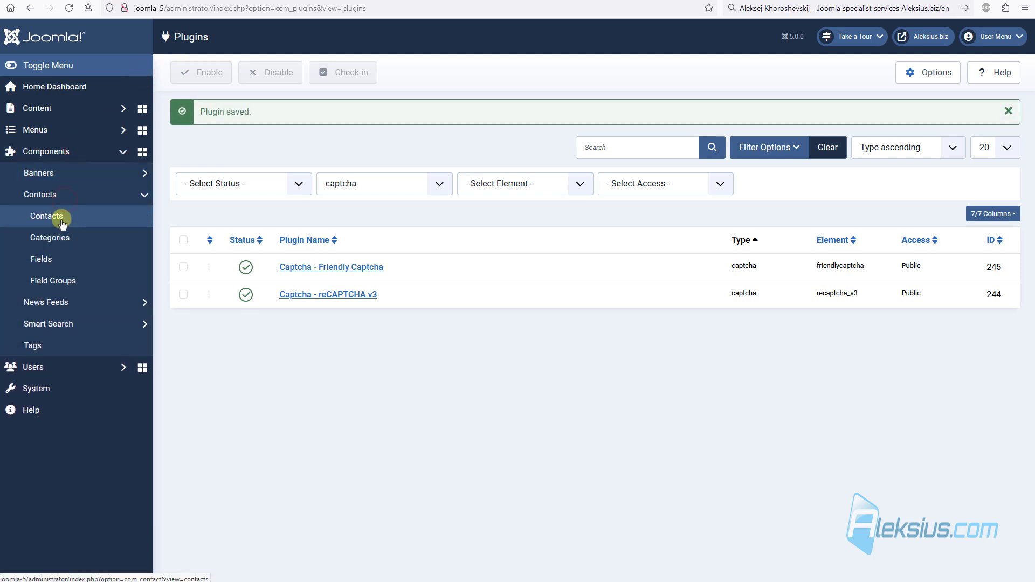
left_click(62, 218)
left_click(925, 75)
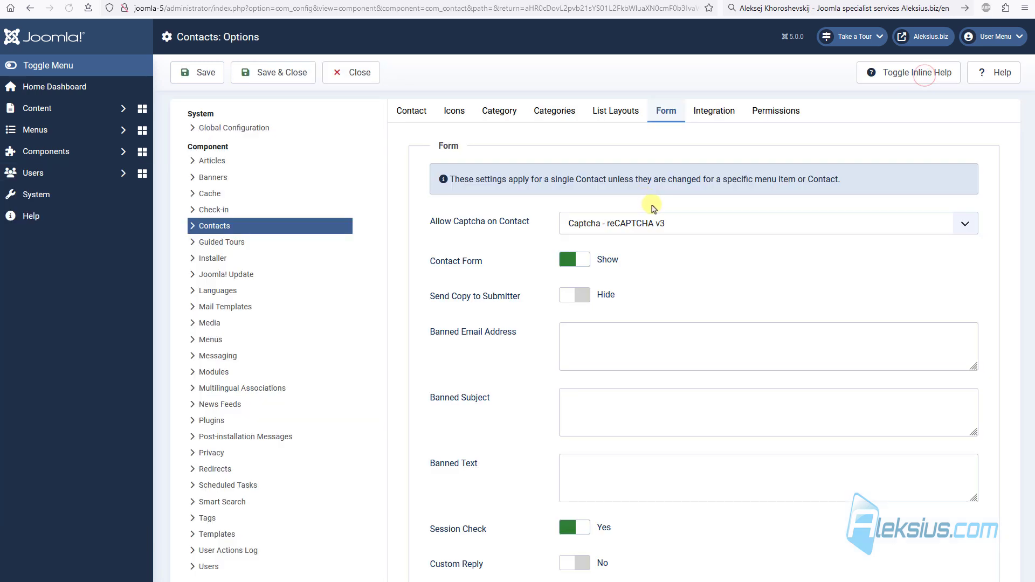
left_click(669, 223)
left_click(654, 277)
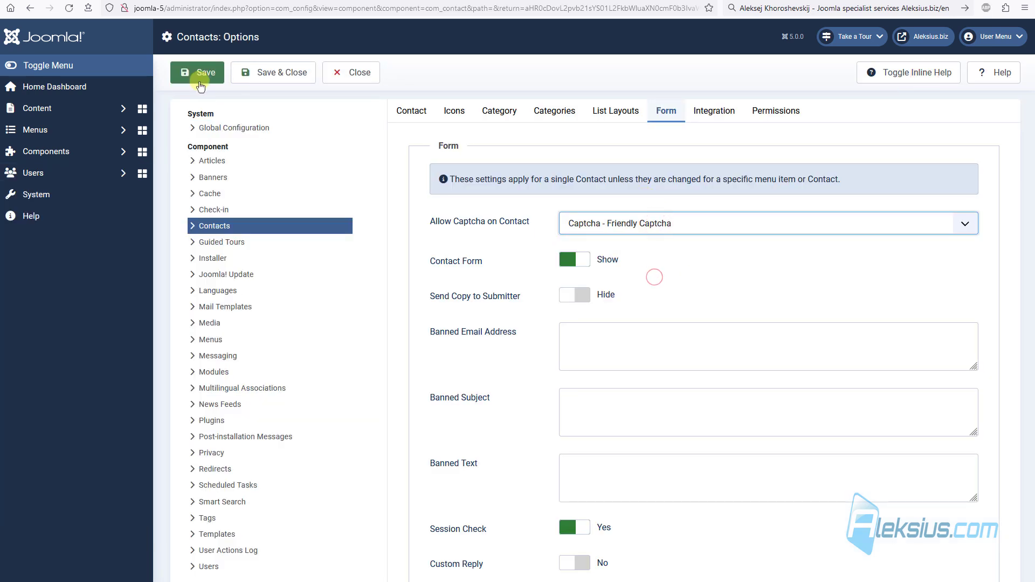
left_click(200, 82)
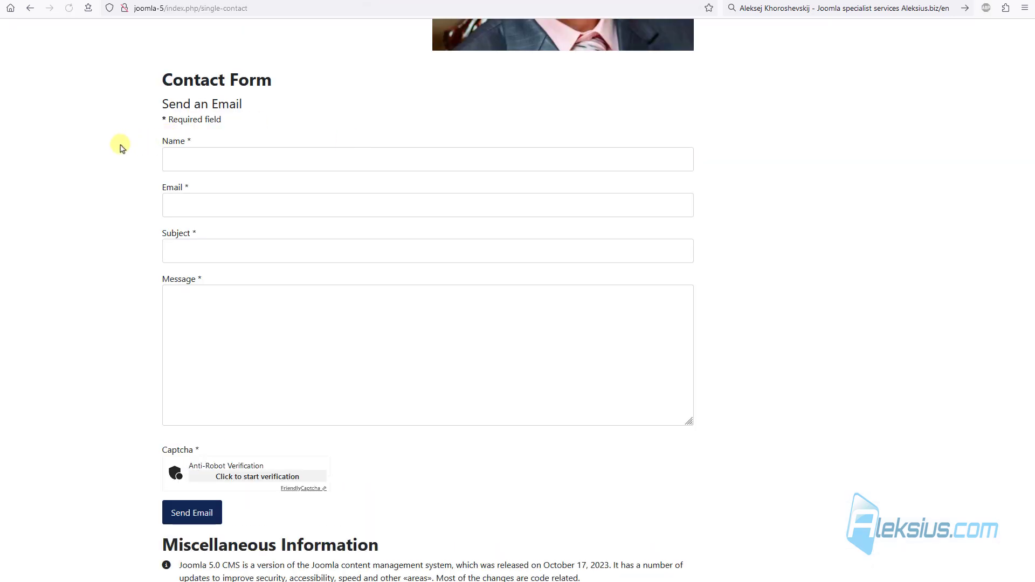
scroll(162, 270, "down", 3)
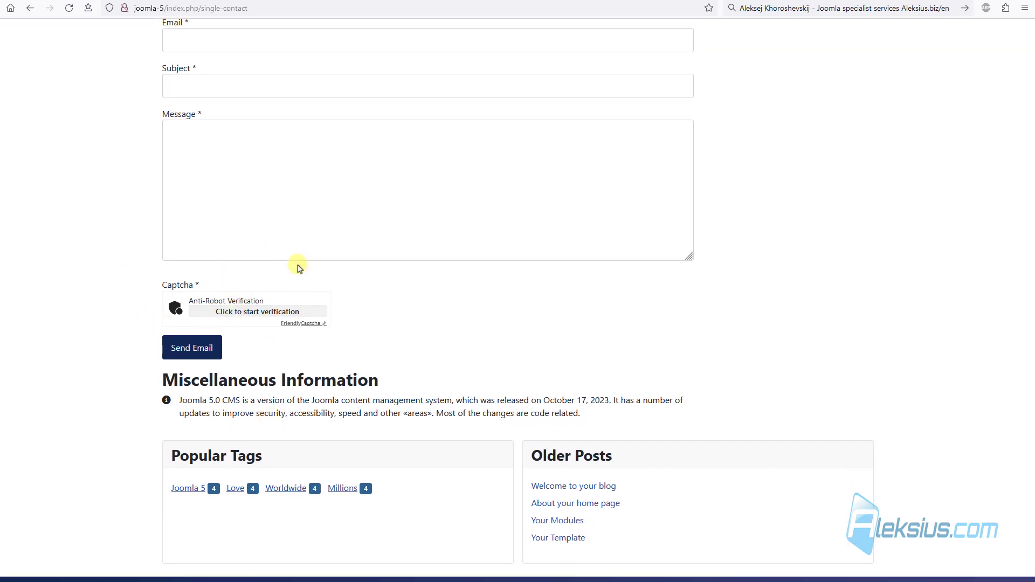
scroll(299, 267, "up", 1)
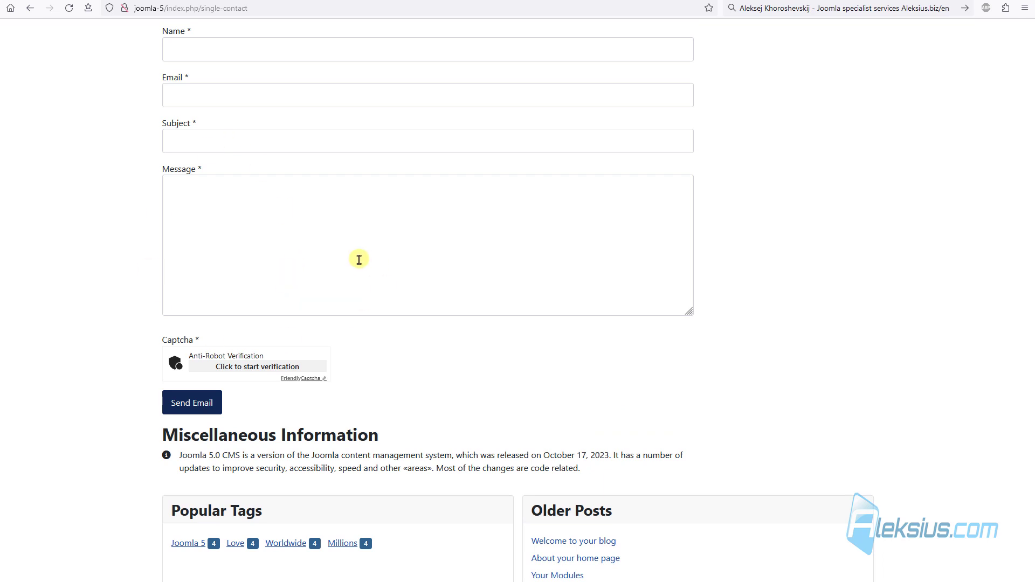
In the Contacts form options, set Allow Captcha on Contact to Use Global (- None Selected -), then save and close
scroll(358, 260, "up", 4)
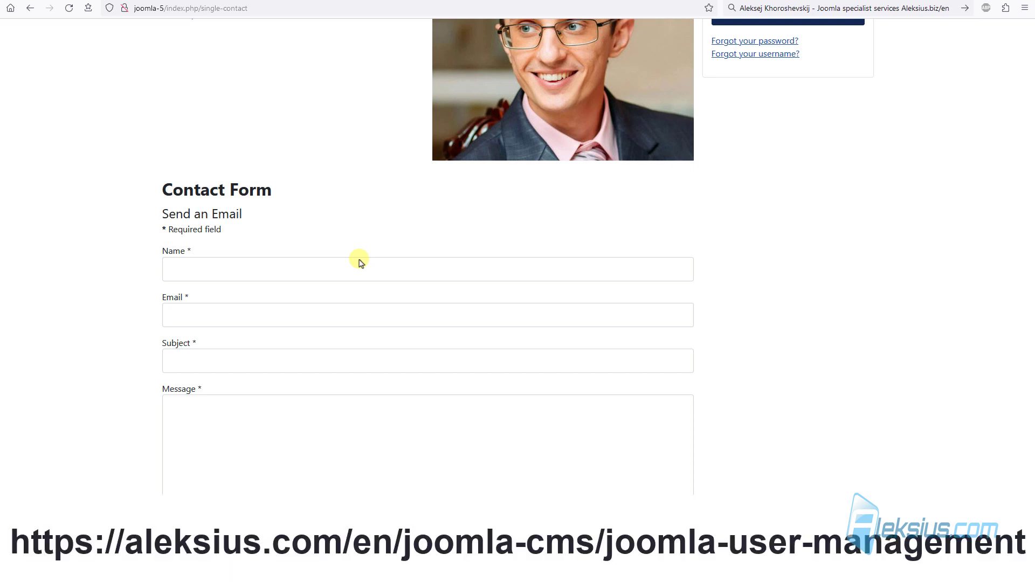
scroll(361, 259, "up", 5)
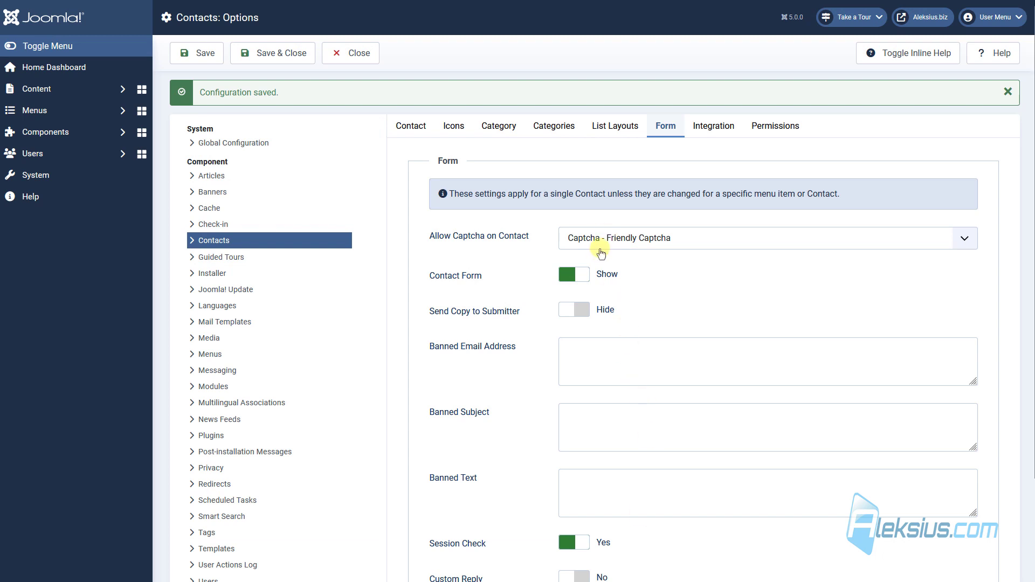
left_click(601, 254)
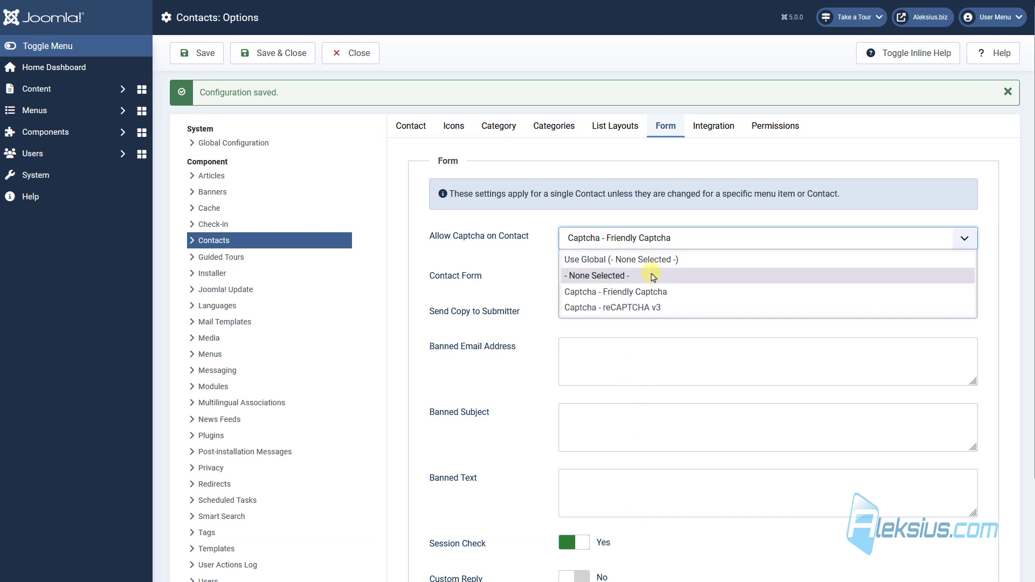
left_click(629, 259)
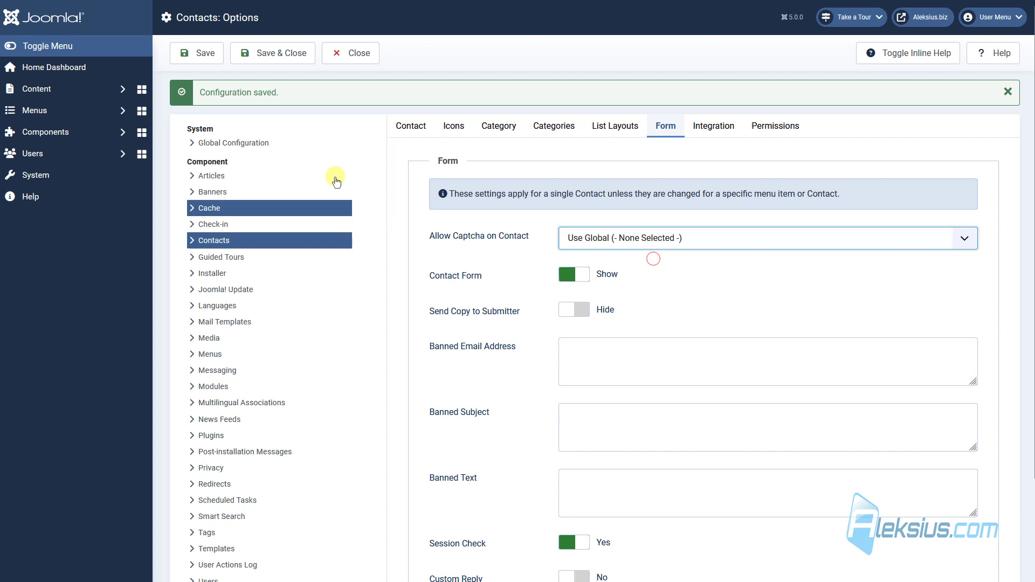
left_click(253, 52)
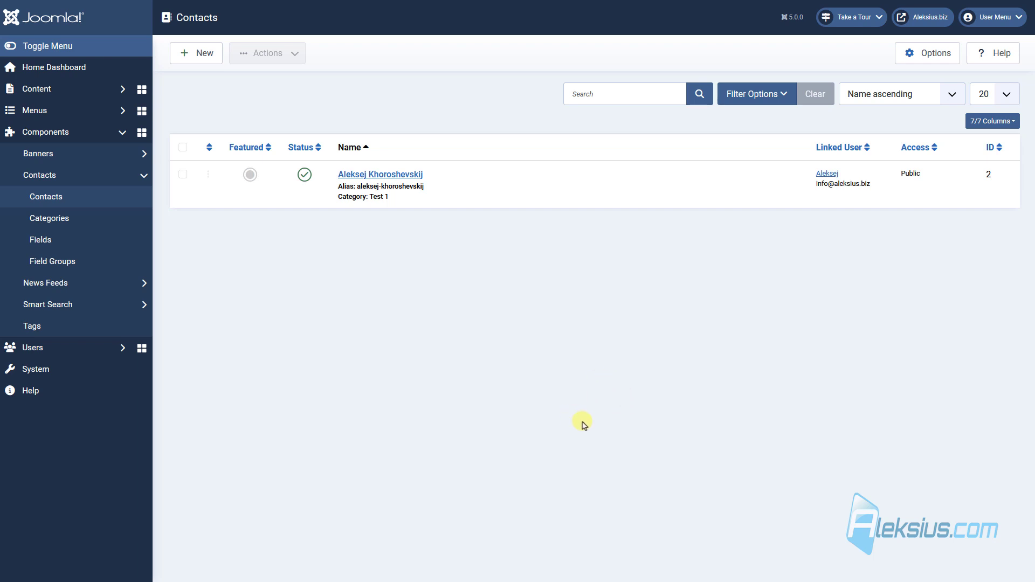
Open the existing contact, review its Miscellaneous Information, Display, Form, Schema and Publishing settings, and close it without changes
left_click(395, 180)
left_click(142, 162)
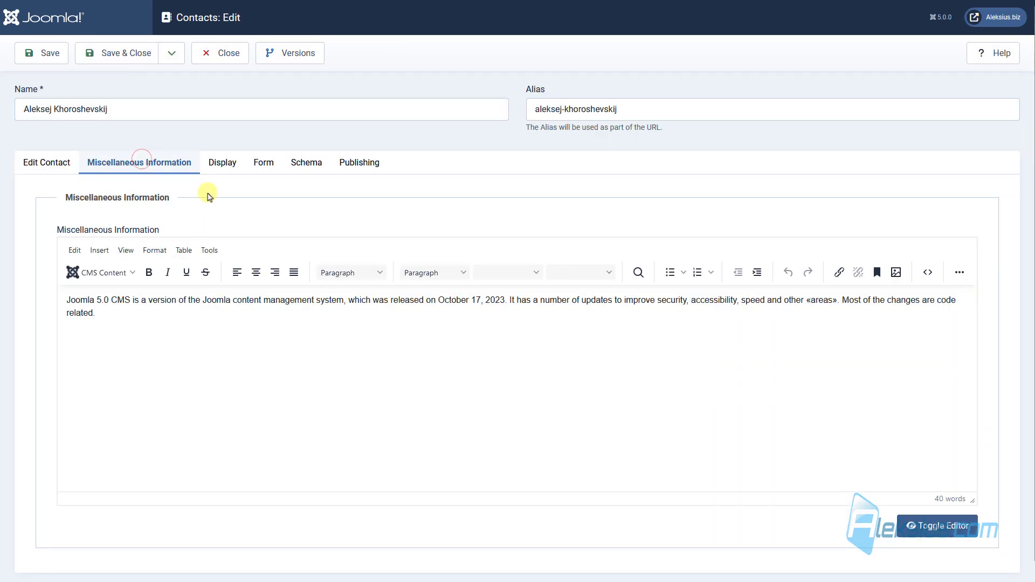
left_click(213, 163)
scroll(262, 227, "down", 5)
scroll(264, 230, "down", 6)
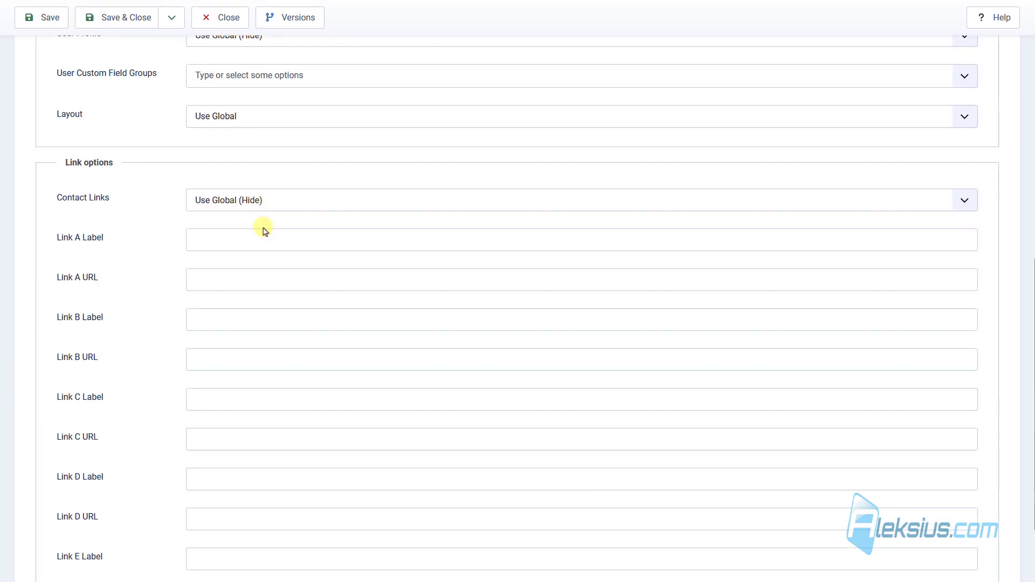
scroll(264, 231, "up", 11)
left_click(263, 163)
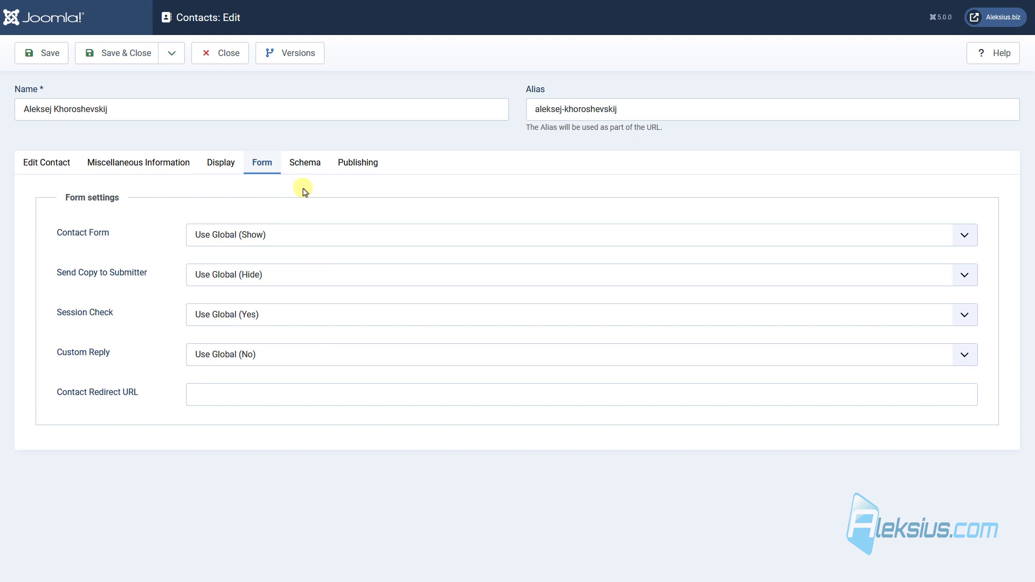
left_click(303, 164)
left_click(360, 162)
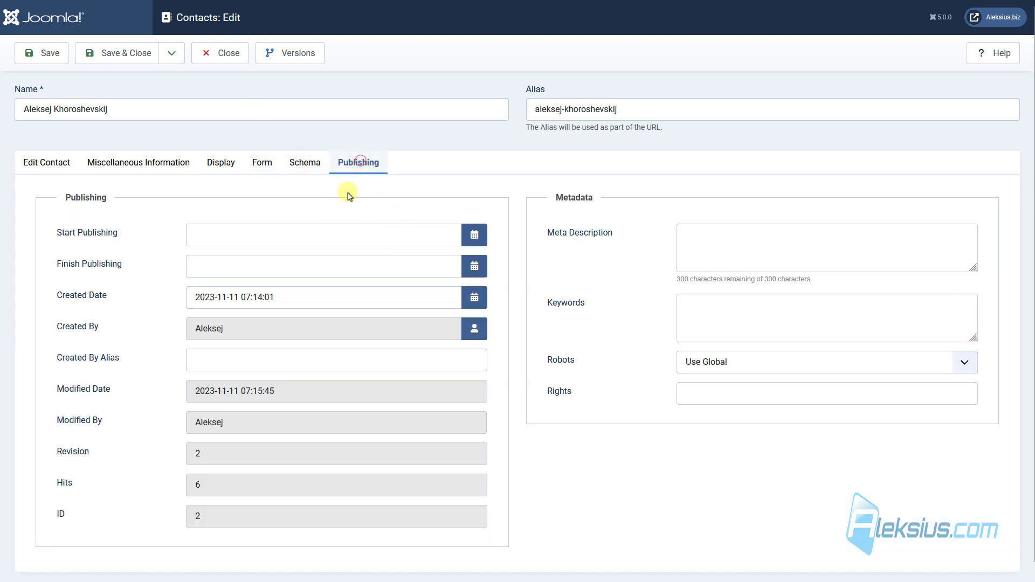
left_click(234, 55)
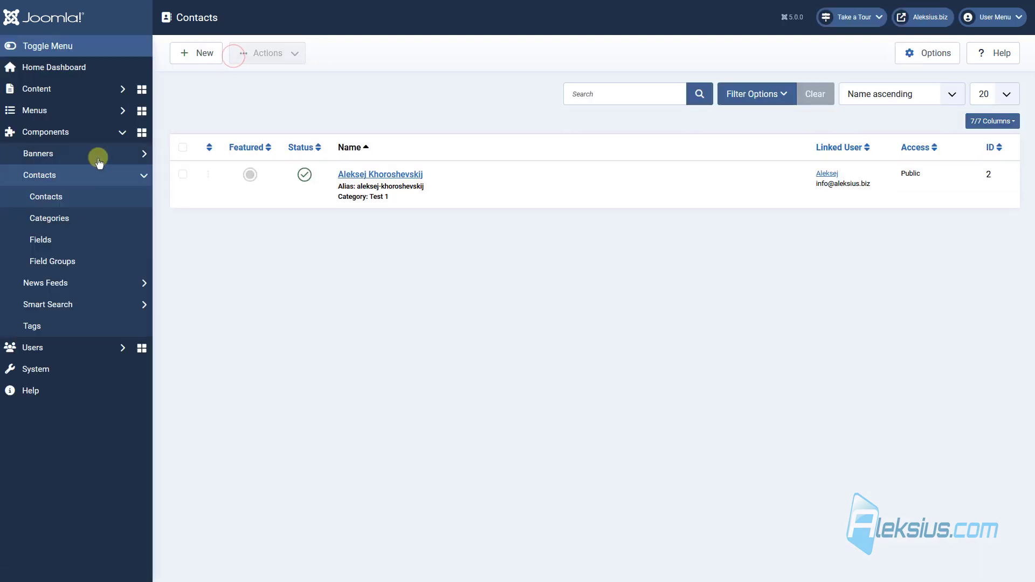
Open the Single Contact item of Main Menu Blog, review its Contact Display Options and Mail Options, and close it
left_click(78, 110)
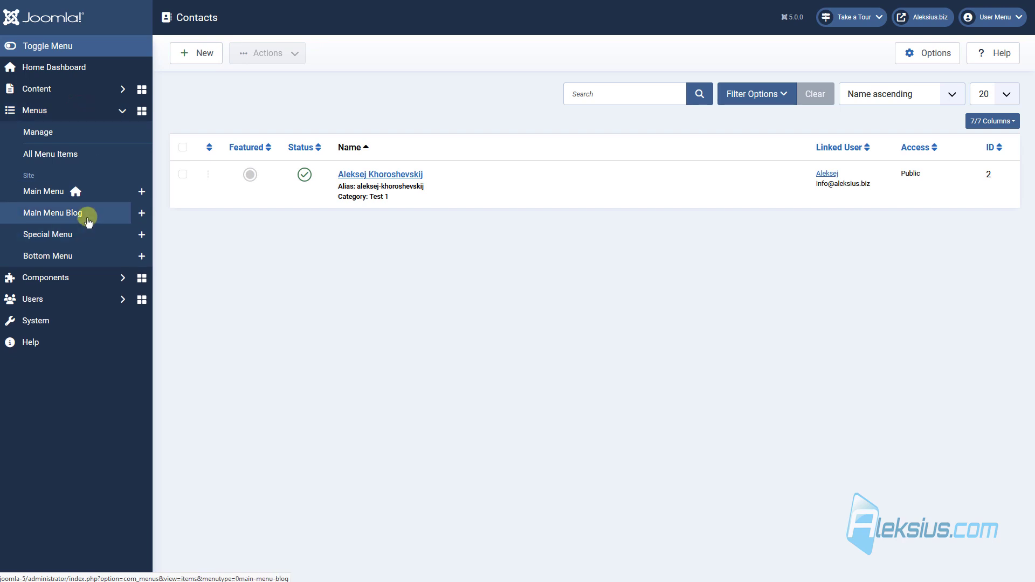
left_click(89, 218)
scroll(370, 270, "down", 10)
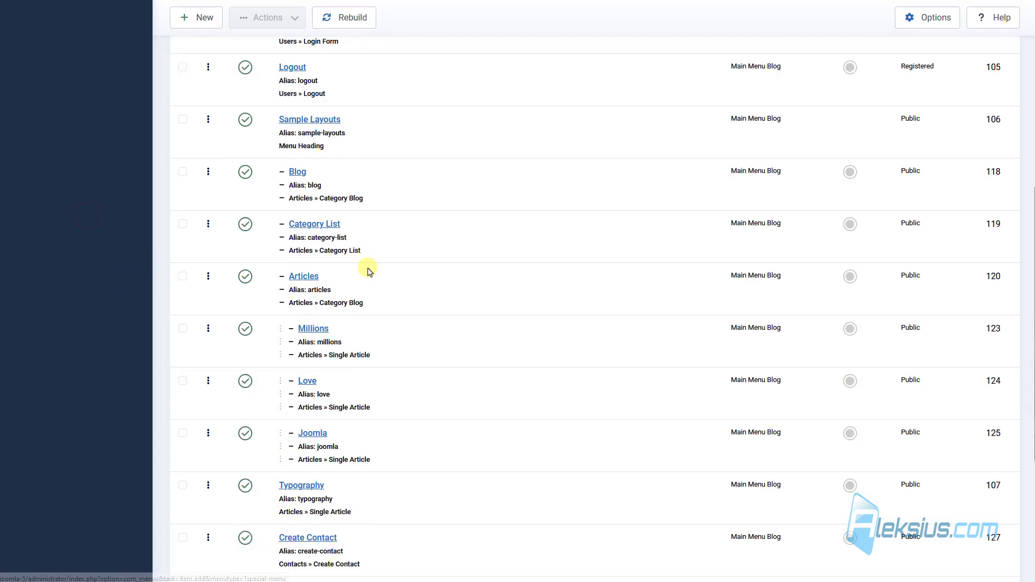
left_click(324, 510)
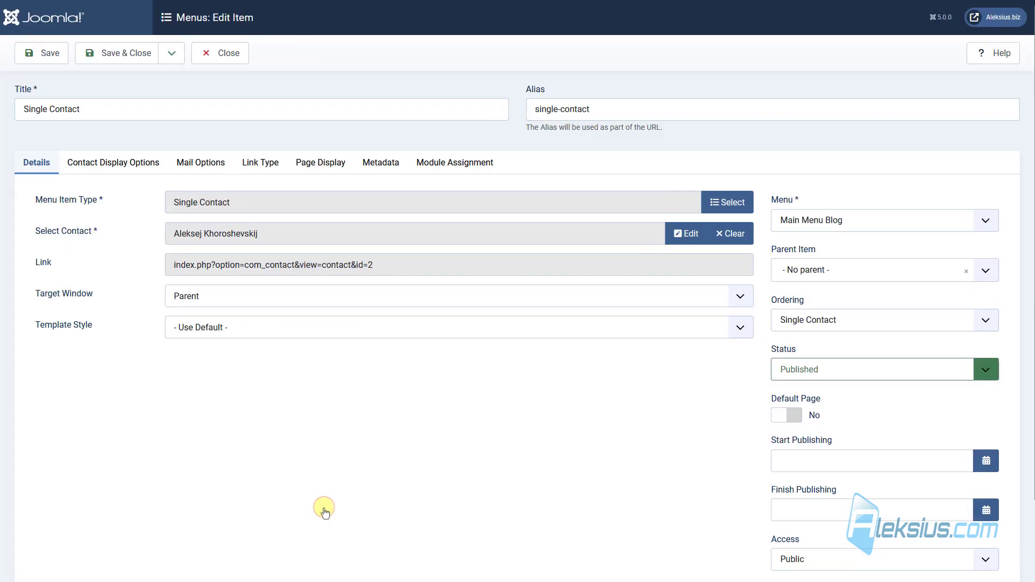
left_click(108, 162)
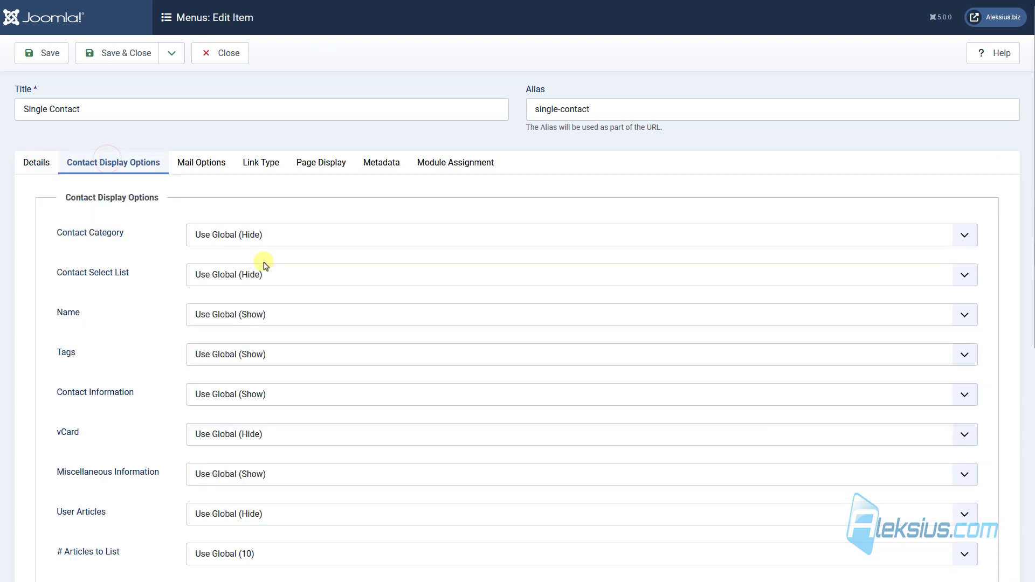
scroll(265, 265, "down", 6)
scroll(266, 268, "up", 6)
left_click(201, 163)
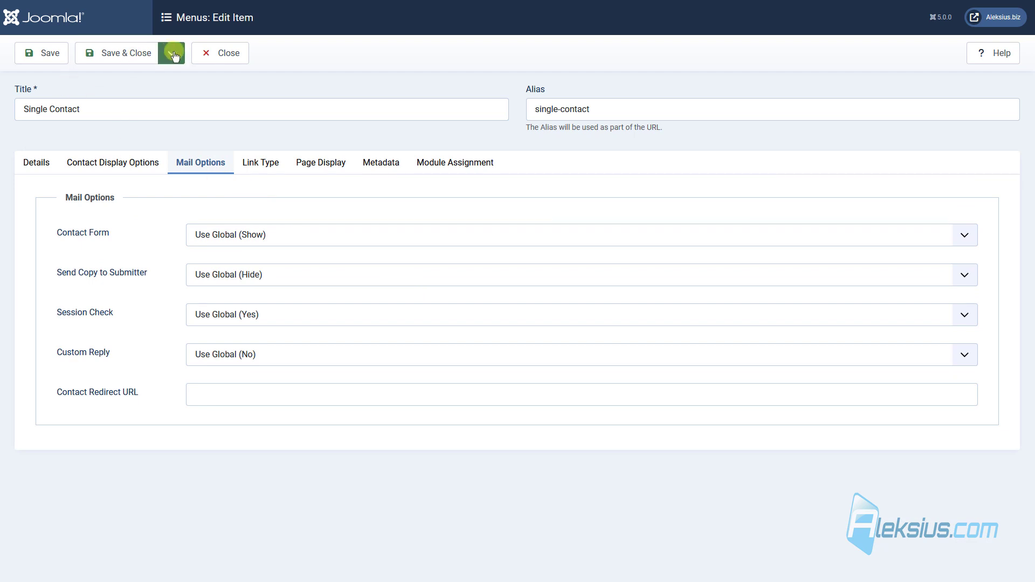
left_click(230, 57)
Open the List All Categories menu item, review its Categories, Category and List Layouts settings, and close it
scroll(346, 292, "down", 10)
scroll(346, 299, "down", 1)
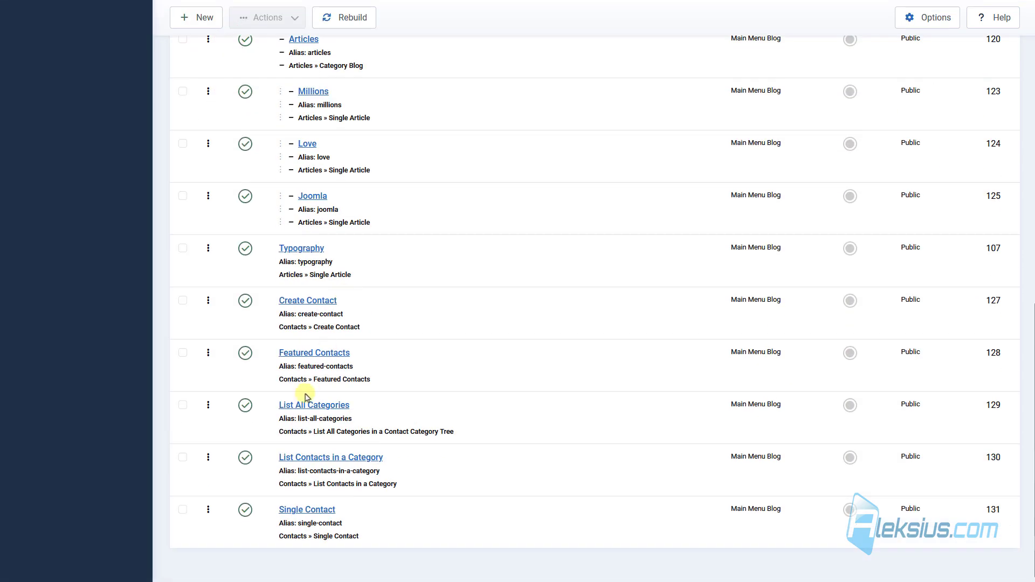
left_click(308, 405)
left_click(108, 162)
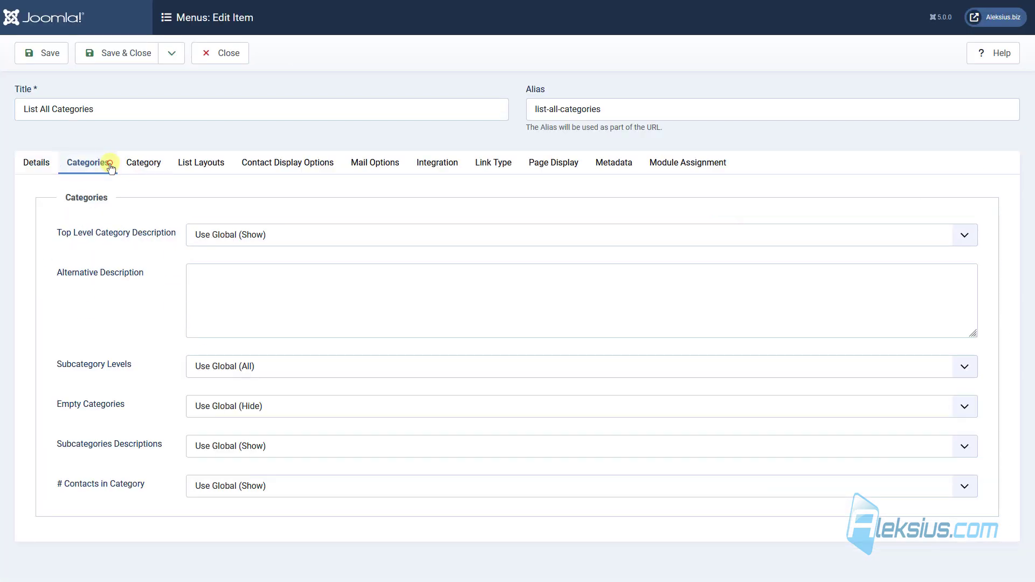
left_click(140, 164)
left_click(195, 162)
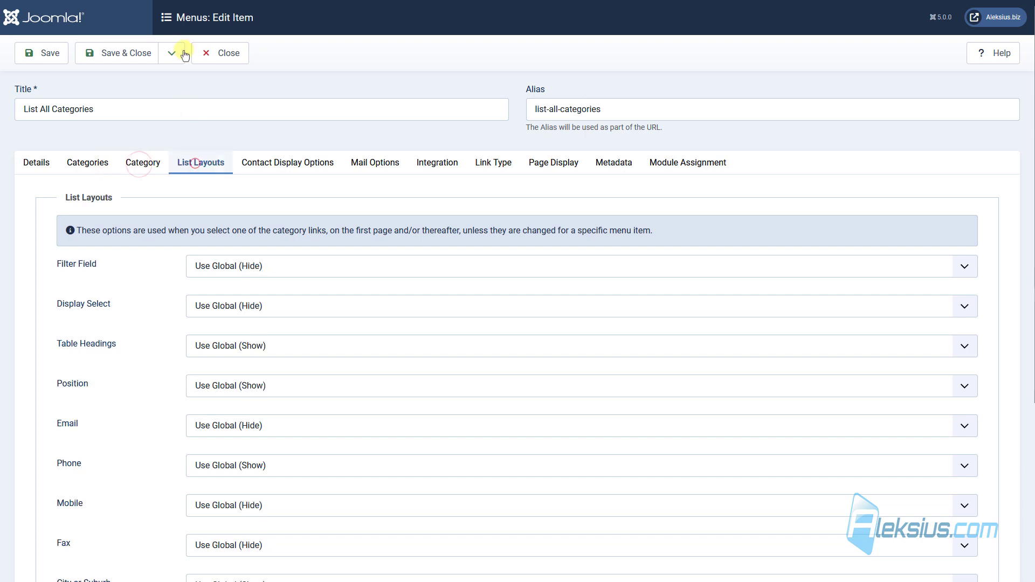
left_click(226, 53)
In the global Contacts options, set Contact Category to Show With Link, save, reload the single contact page, and close the options
left_click(66, 277)
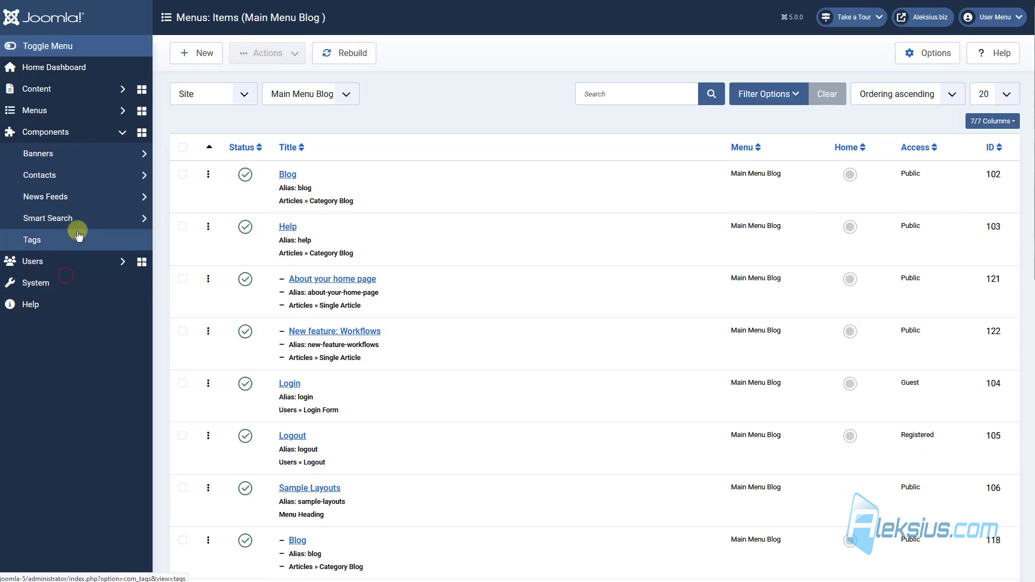
left_click(84, 176)
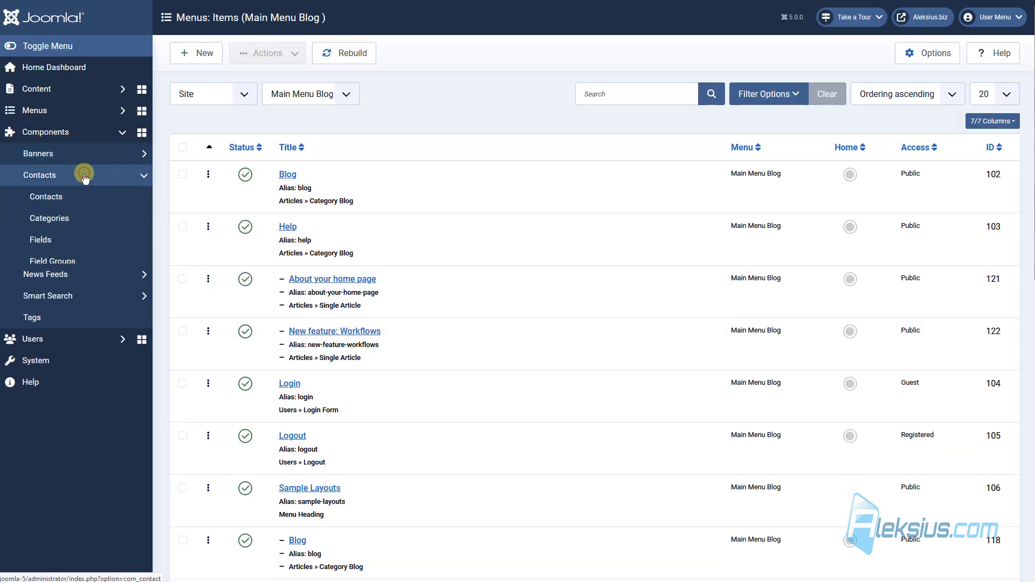
left_click(72, 193)
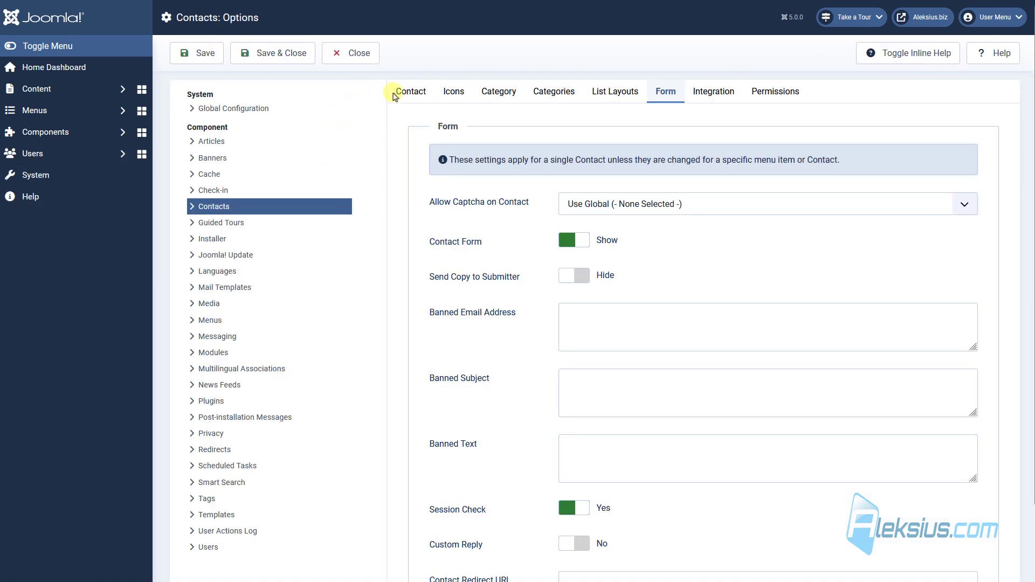
left_click(401, 91)
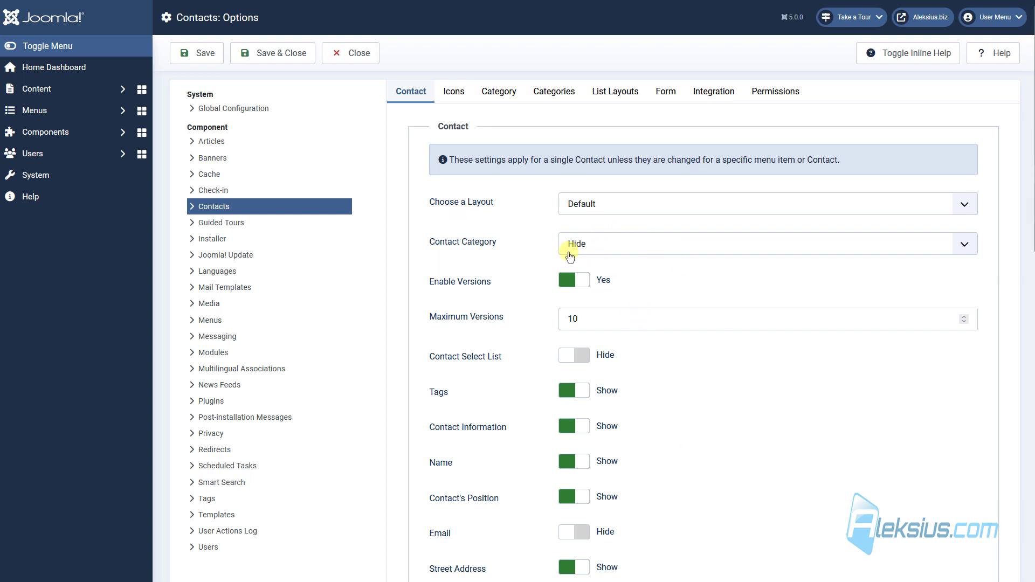
left_click(591, 251)
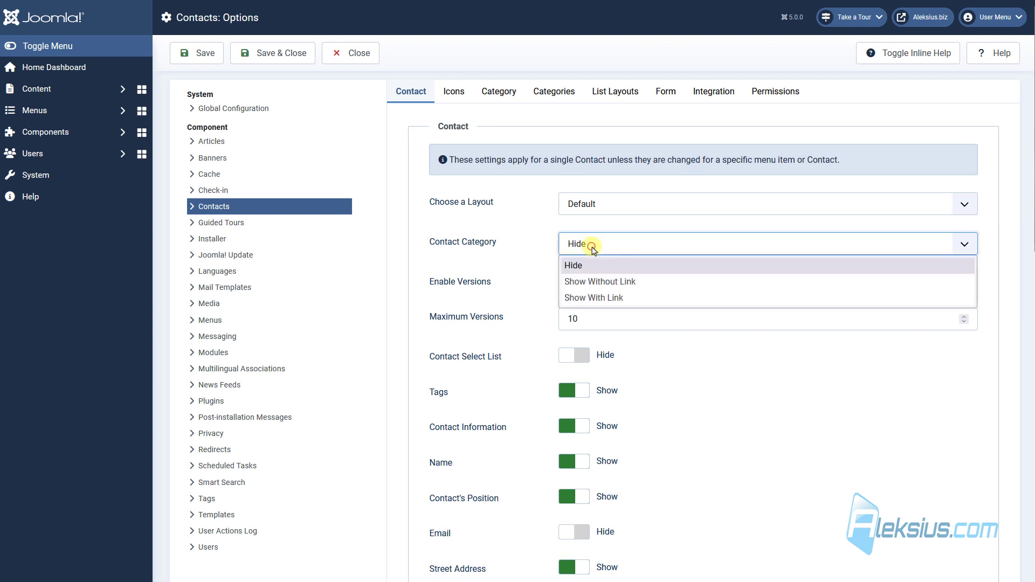
left_click(652, 297)
left_click(194, 52)
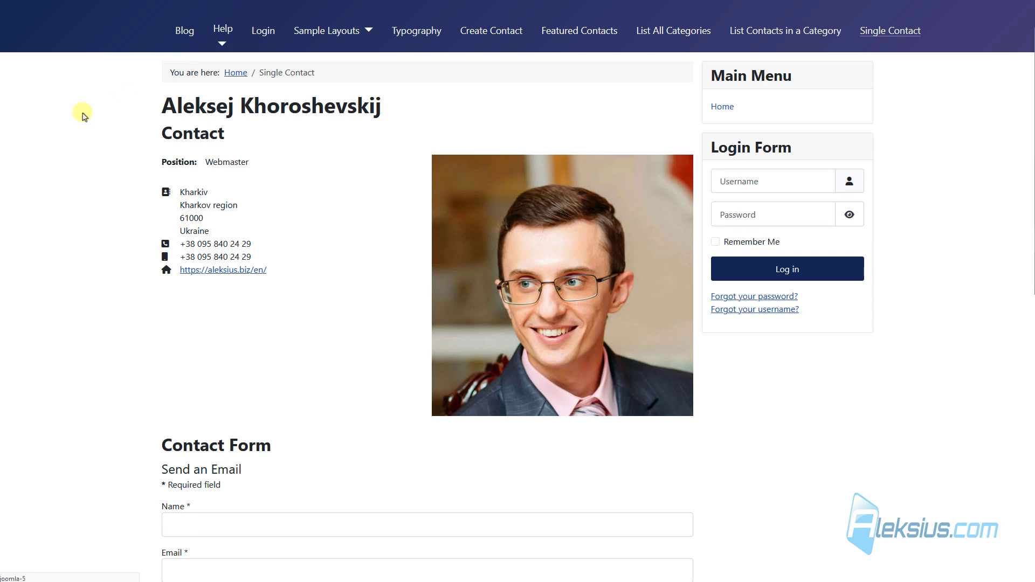
key("F5")
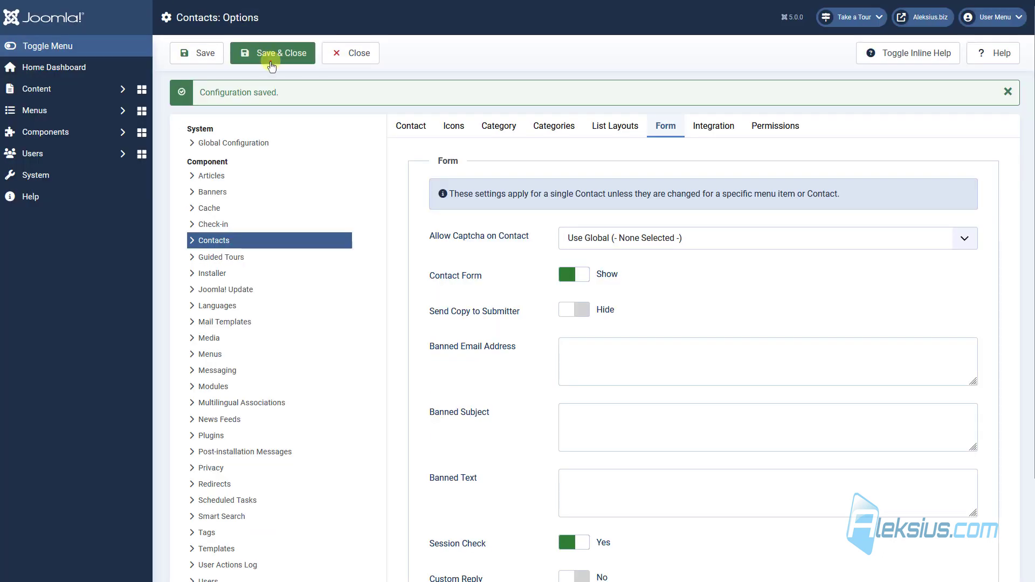
left_click(270, 58)
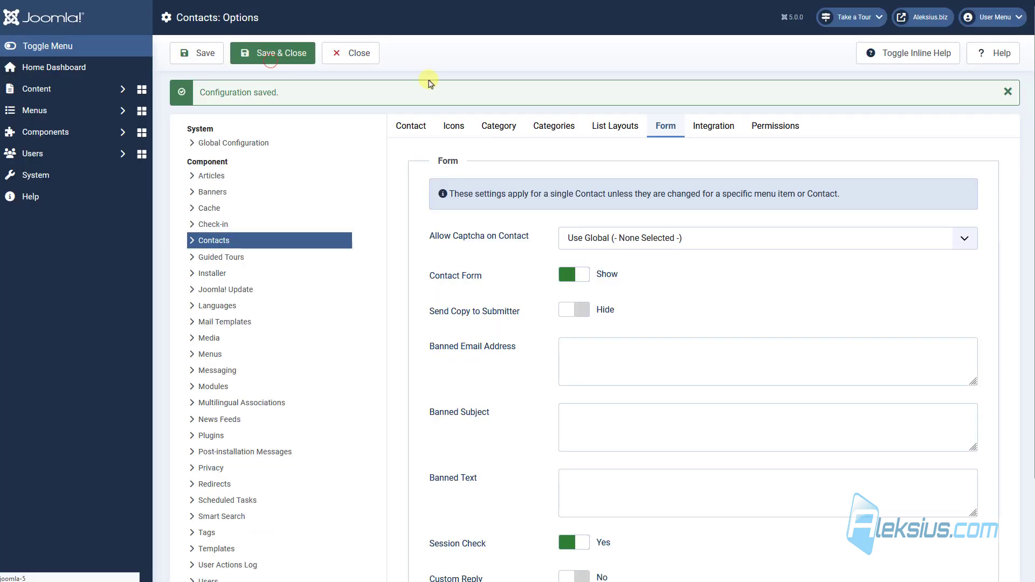
Open the contact's Display settings, set Category to Hide, then save and close the contact
left_click(408, 210)
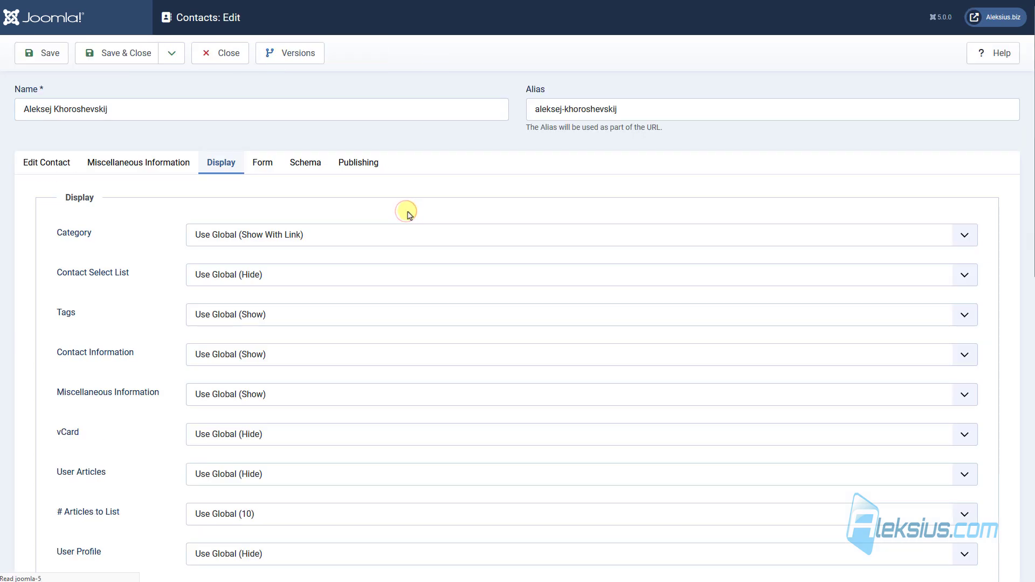
left_click(305, 238)
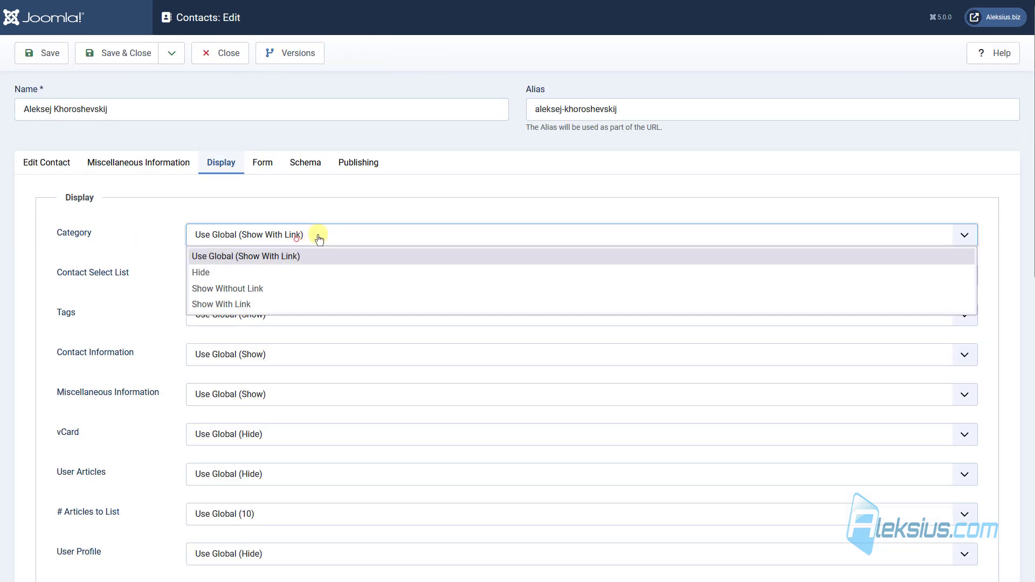
left_click(253, 273)
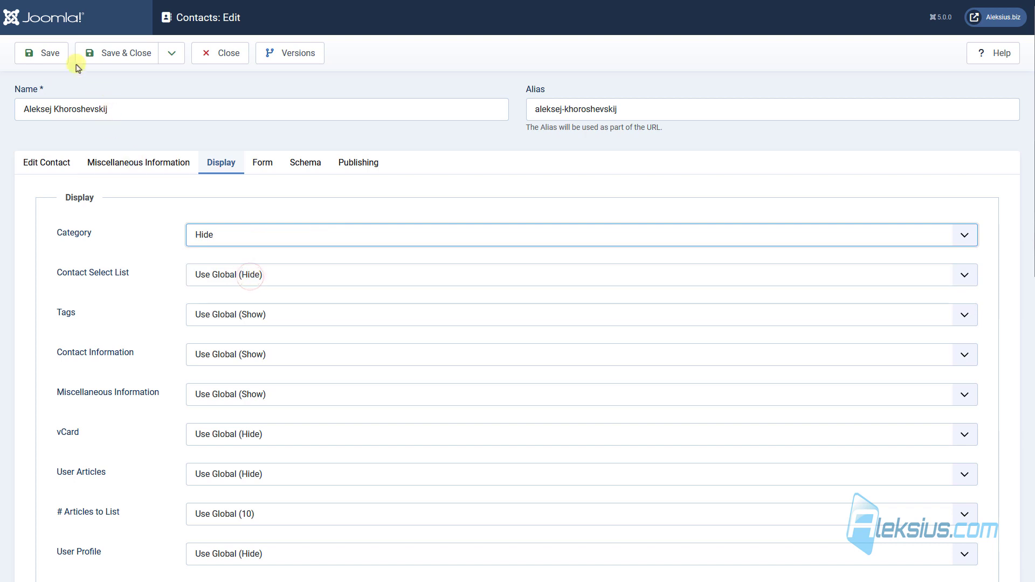
left_click(54, 54)
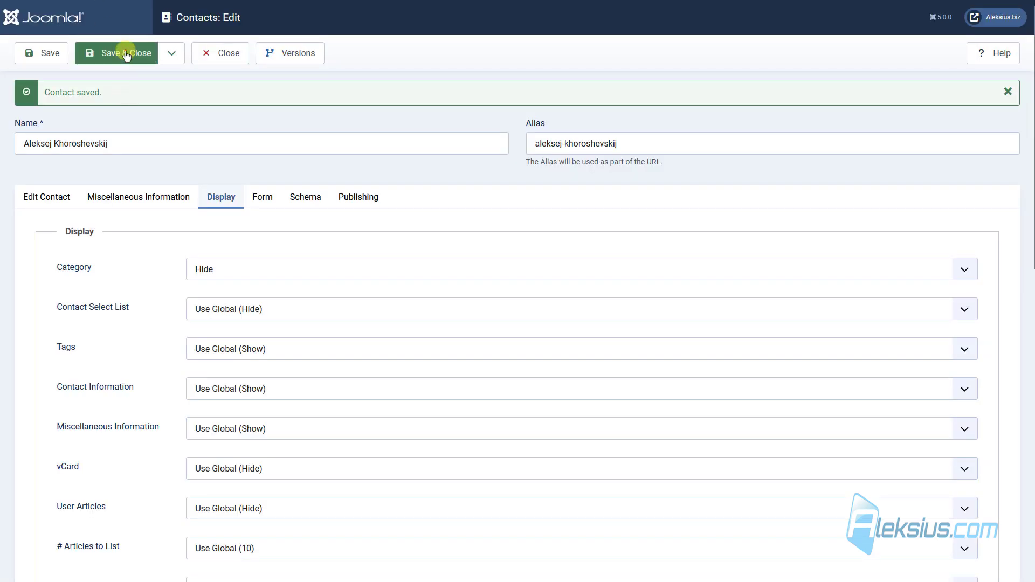
left_click(115, 53)
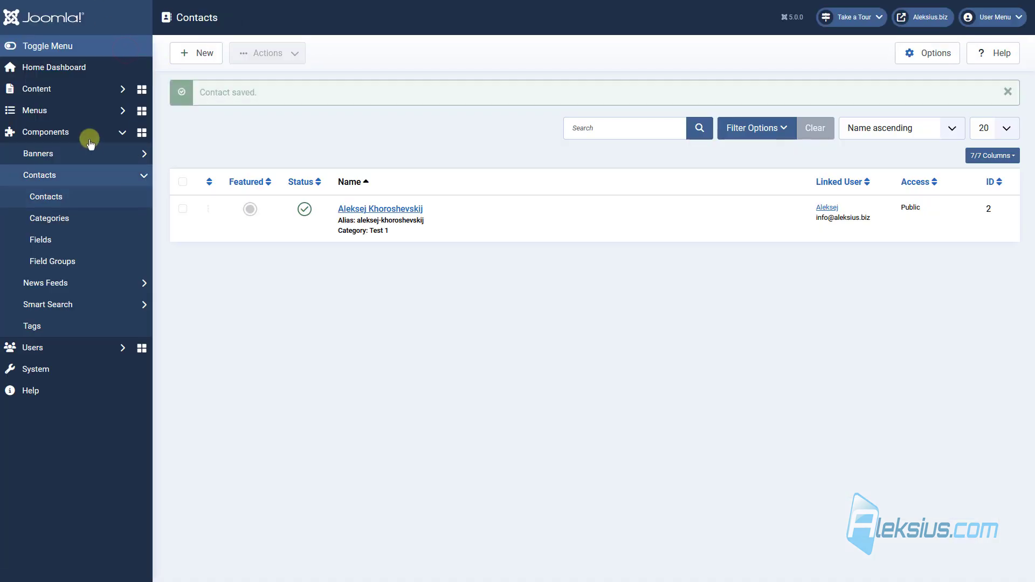
In the Single Contact item of Main Menu Blog, set Contact Category to Hide, save, and reload the single contact page
left_click(83, 110)
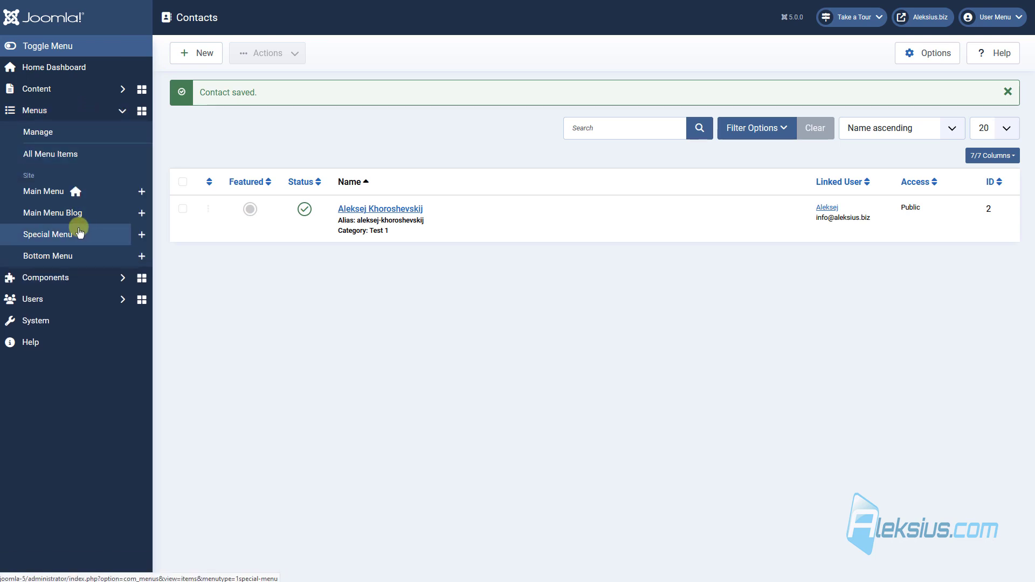
left_click(83, 211)
scroll(372, 286, "down", 10)
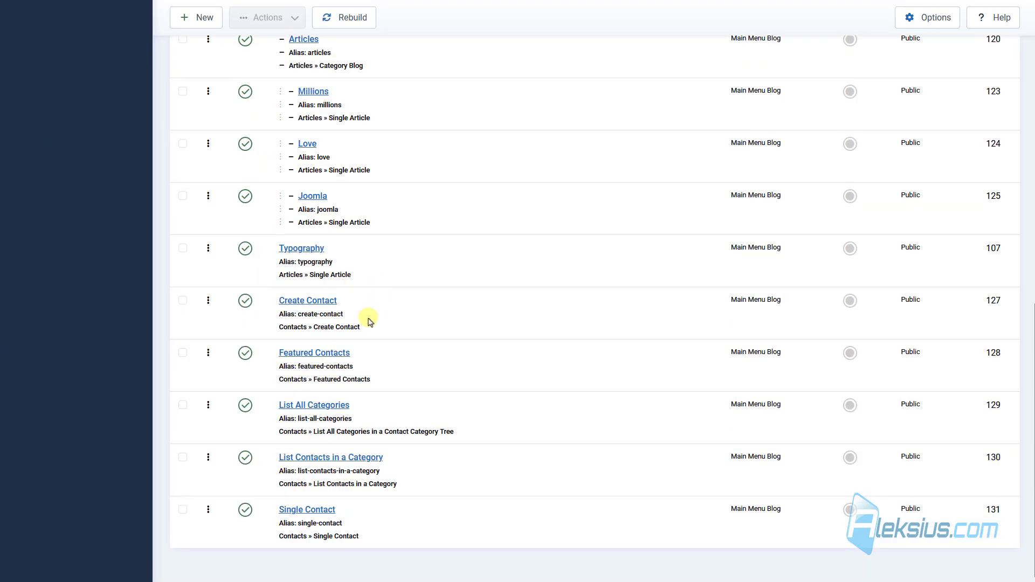
left_click(317, 508)
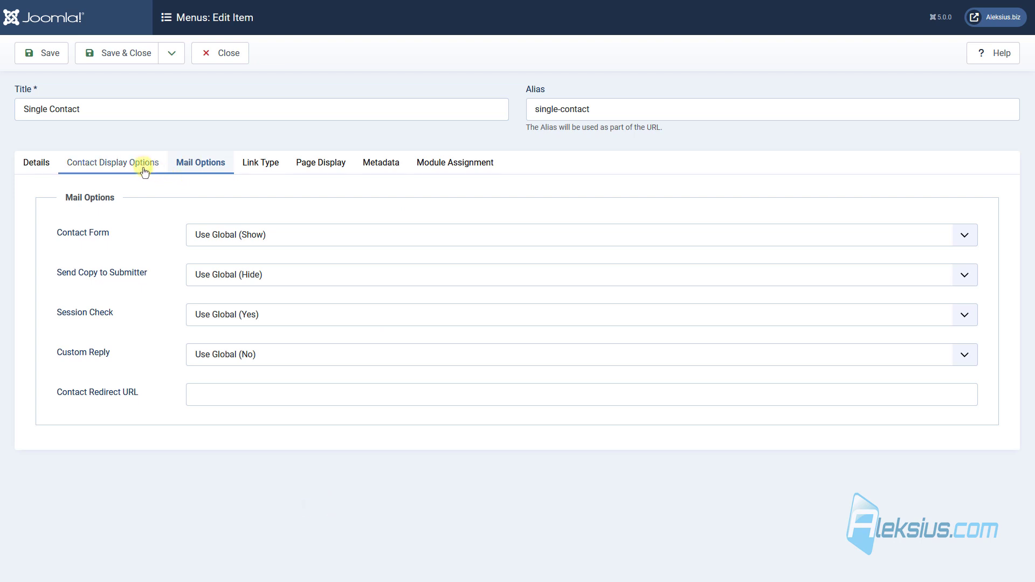
left_click(145, 172)
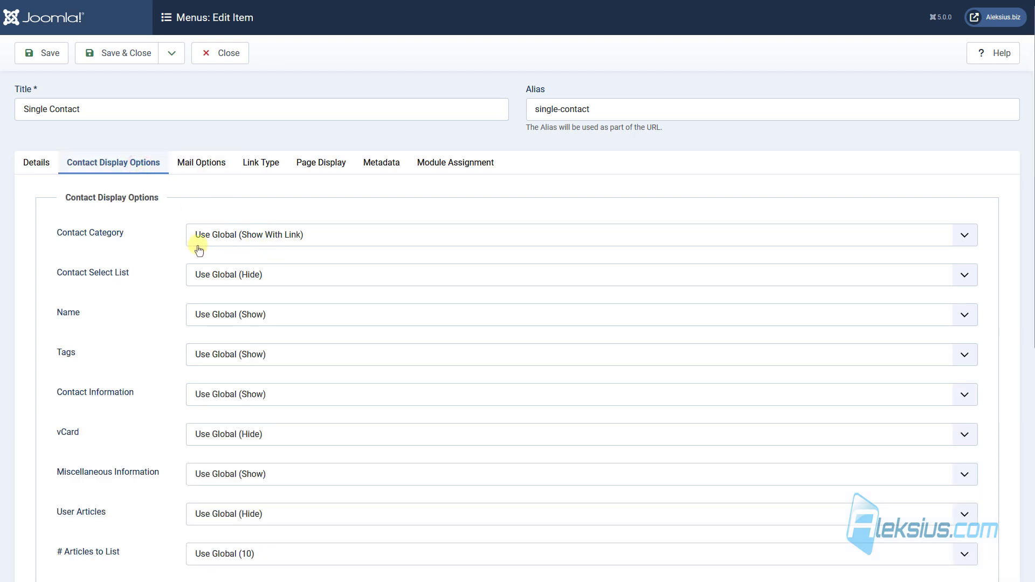
left_click(231, 244)
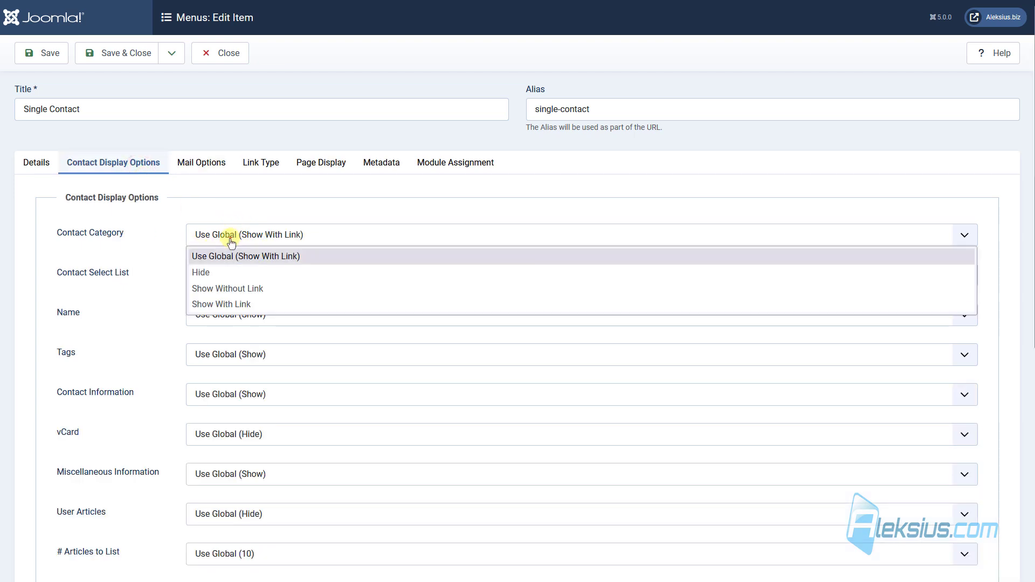
left_click(217, 272)
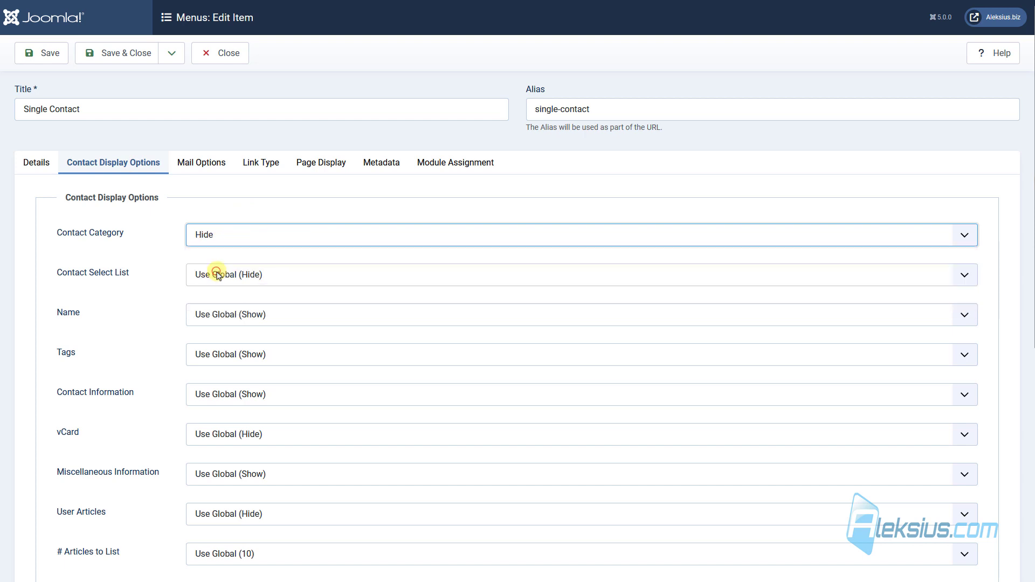
left_click(45, 52)
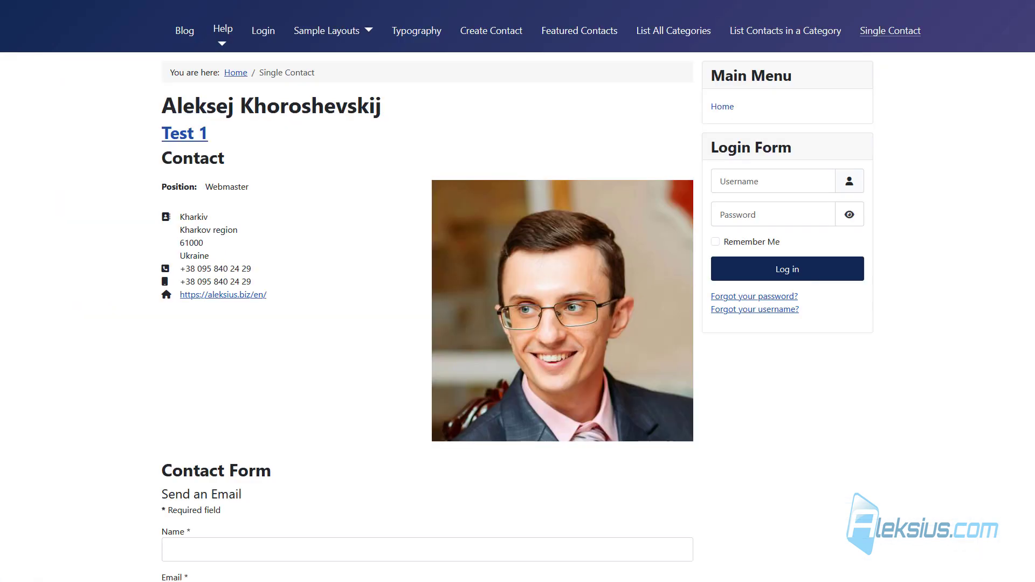
key("F5")
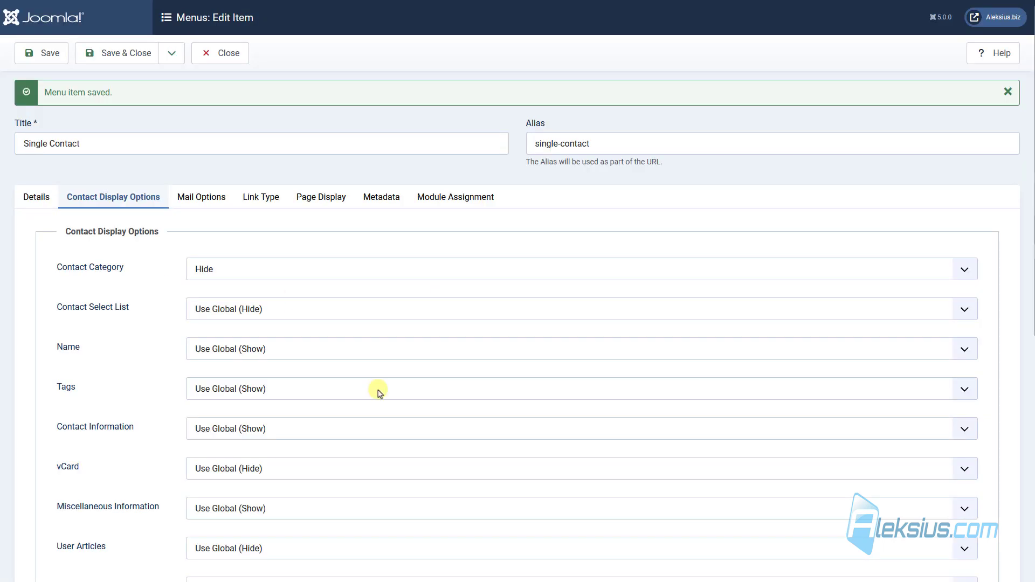
Set the Single Contact menu item's Contact Category back to Use Global (Show With Link), then save and close it
left_click(234, 269)
left_click(268, 291)
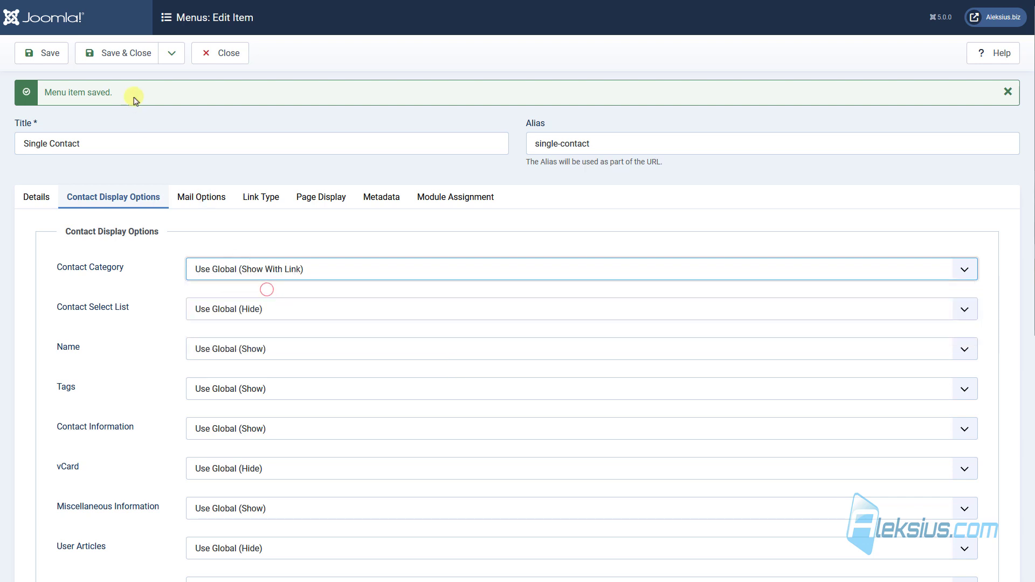
left_click(110, 54)
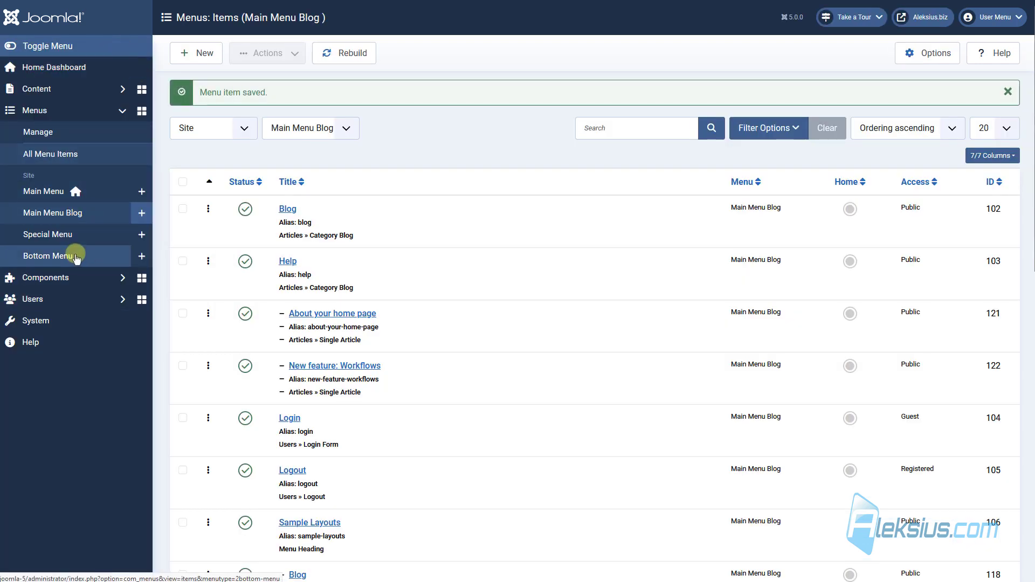
In the global Contacts options, set Email to Show, save, and check the email line on the reloaded single contact page
left_click(75, 276)
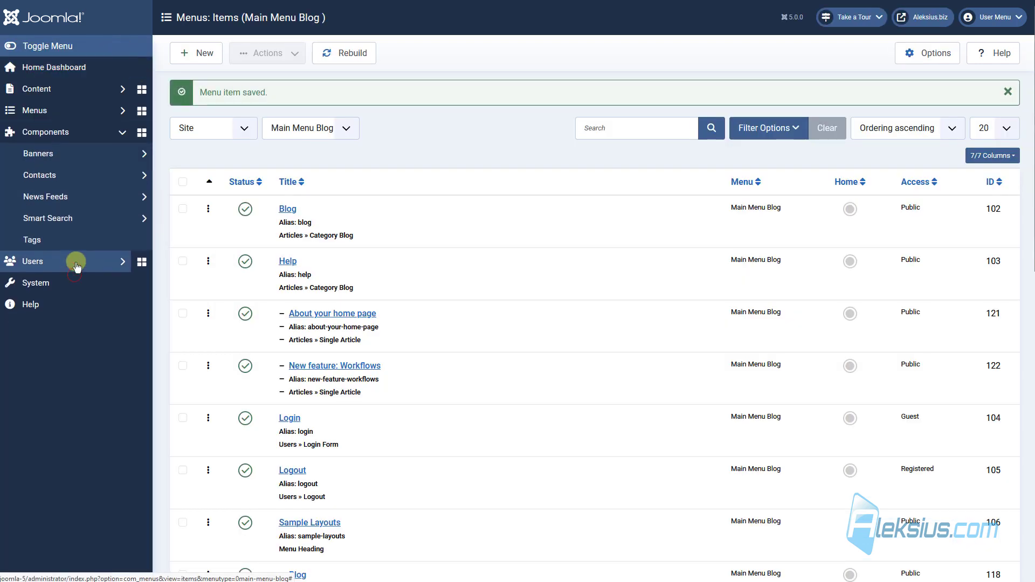
left_click(67, 174)
left_click(69, 197)
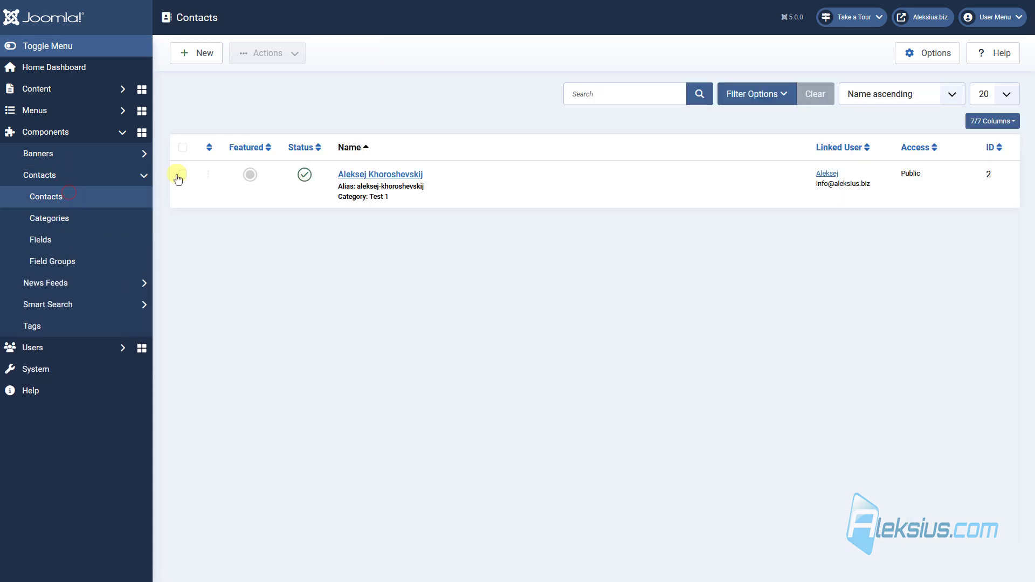
left_click(920, 51)
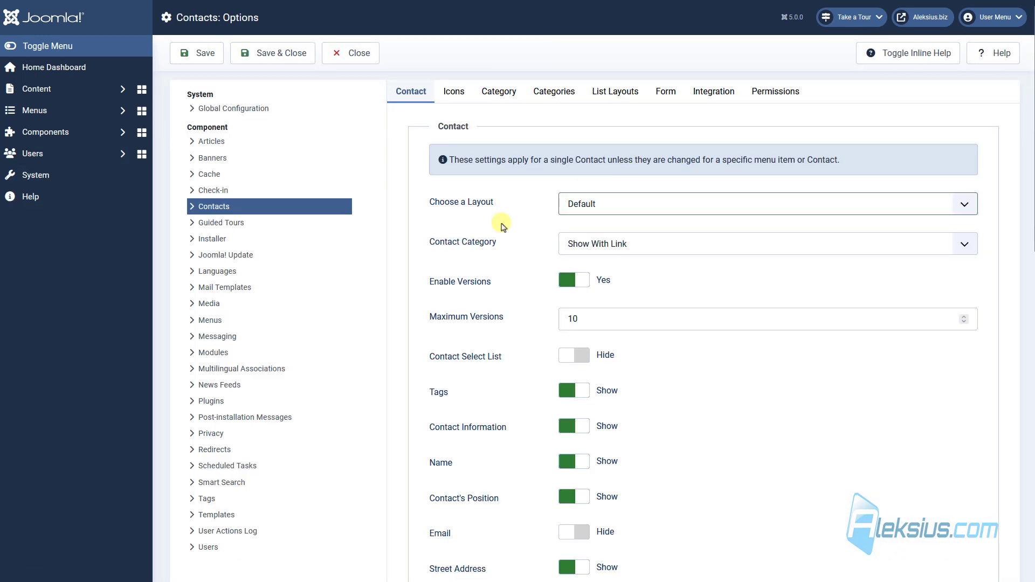
scroll(533, 225, "down", 2)
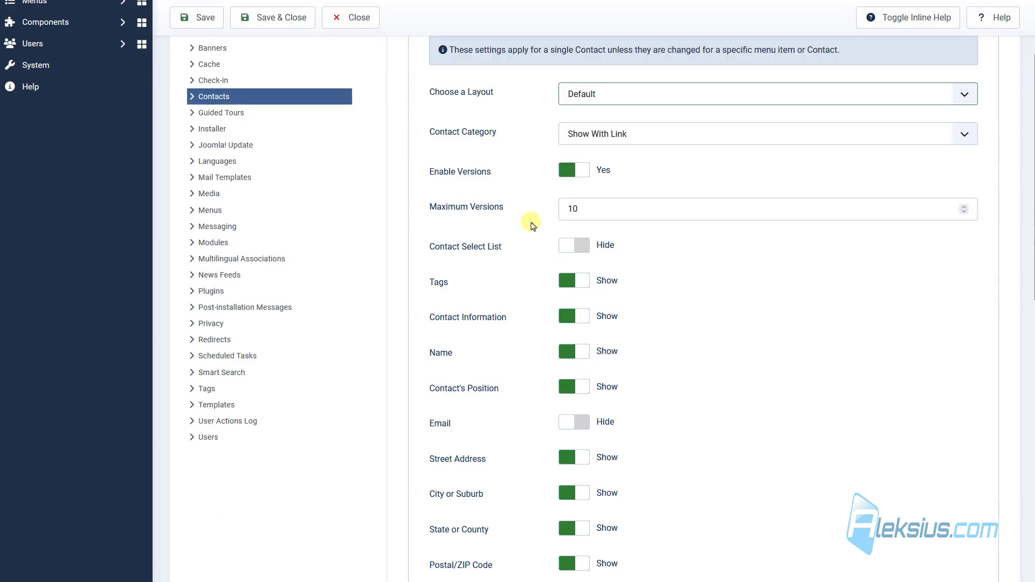
scroll(533, 226, "down", 1)
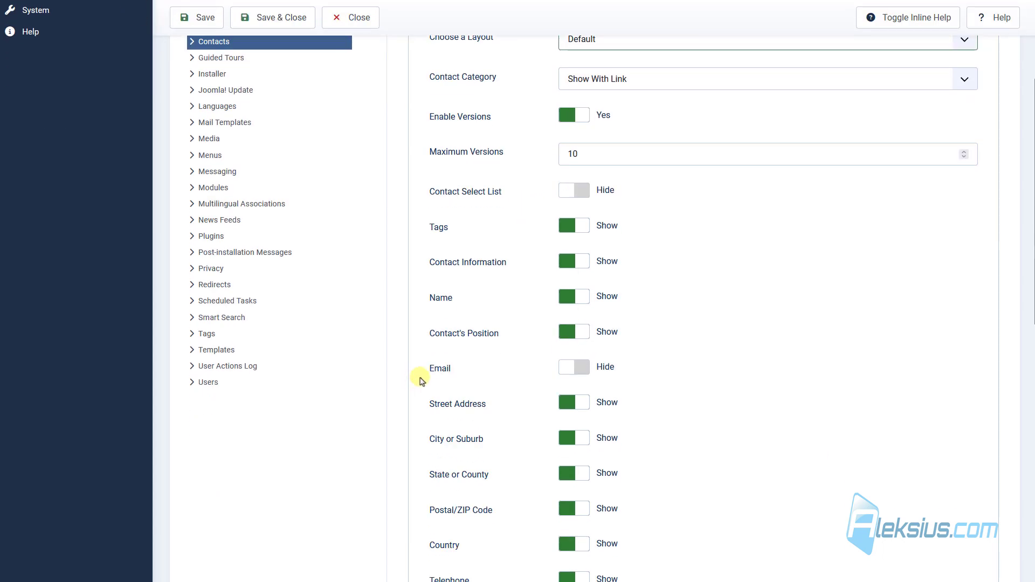
left_click(579, 369)
left_click(202, 16)
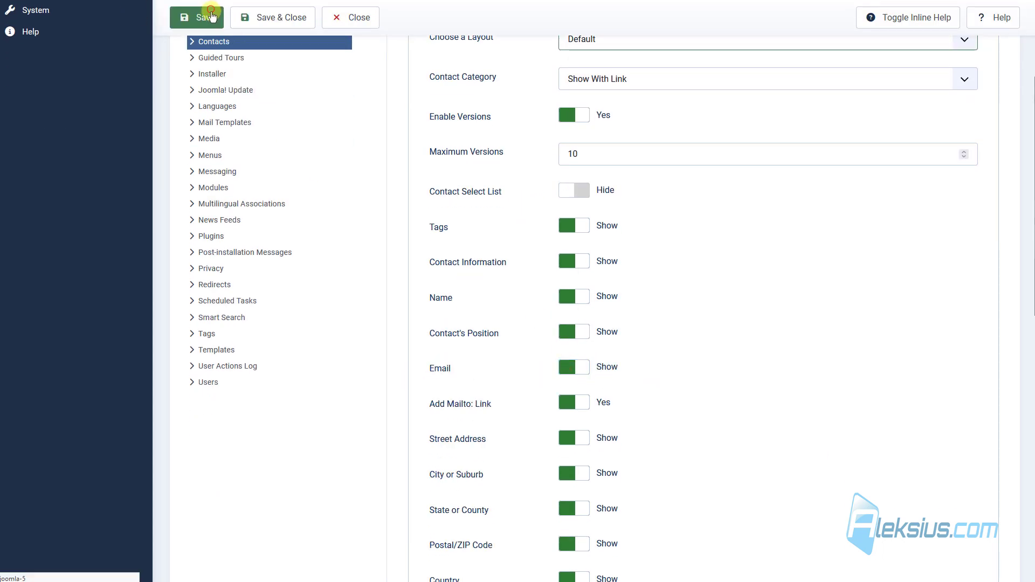
key("ctrl+Tab")
key("F5")
left_click_drag(256, 258, 259, 268)
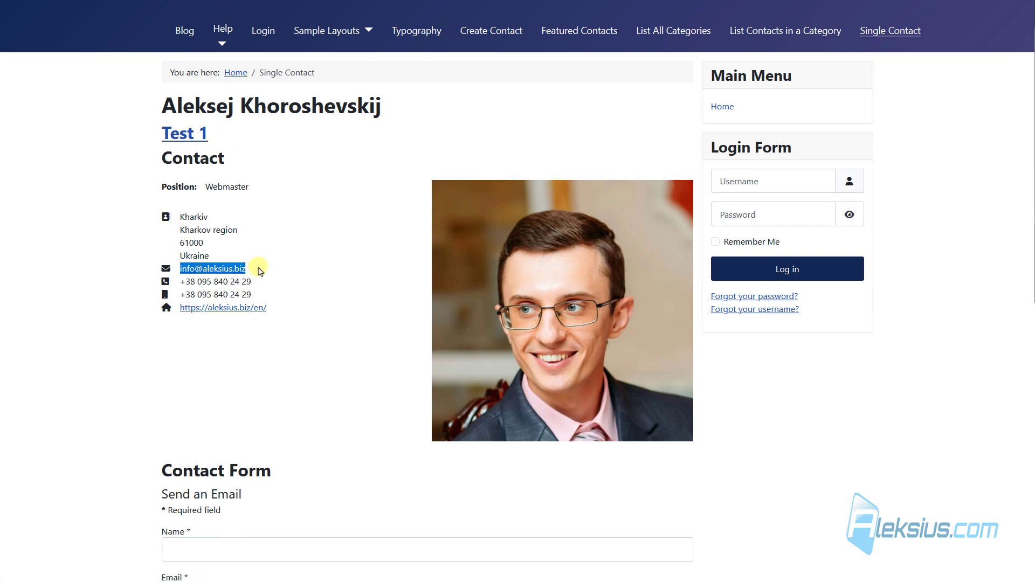
In the global Contacts options, set vCard and User Articles to Show, and save the configuration
key("ctrl+Tab")
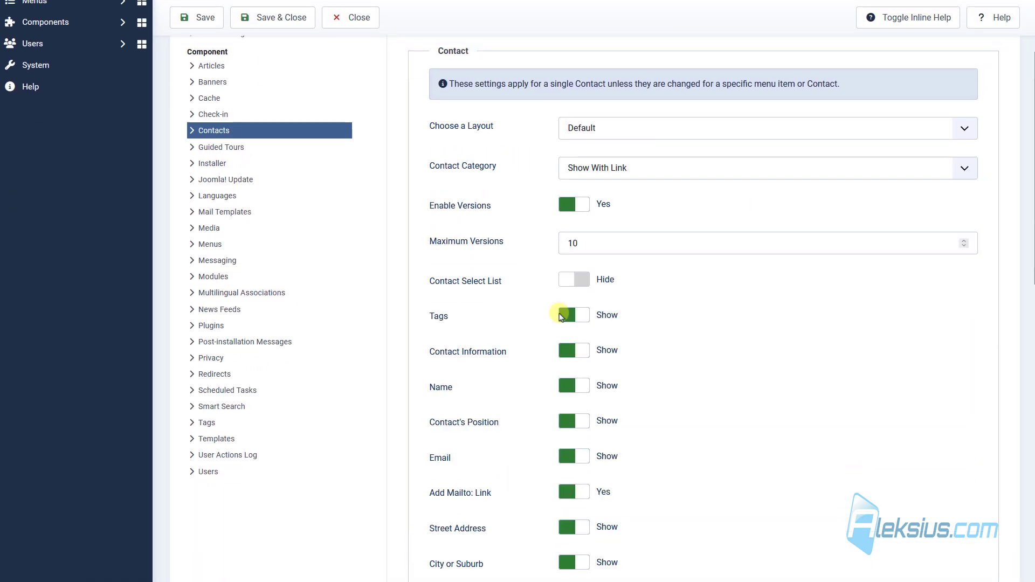
scroll(566, 294, "down", 2)
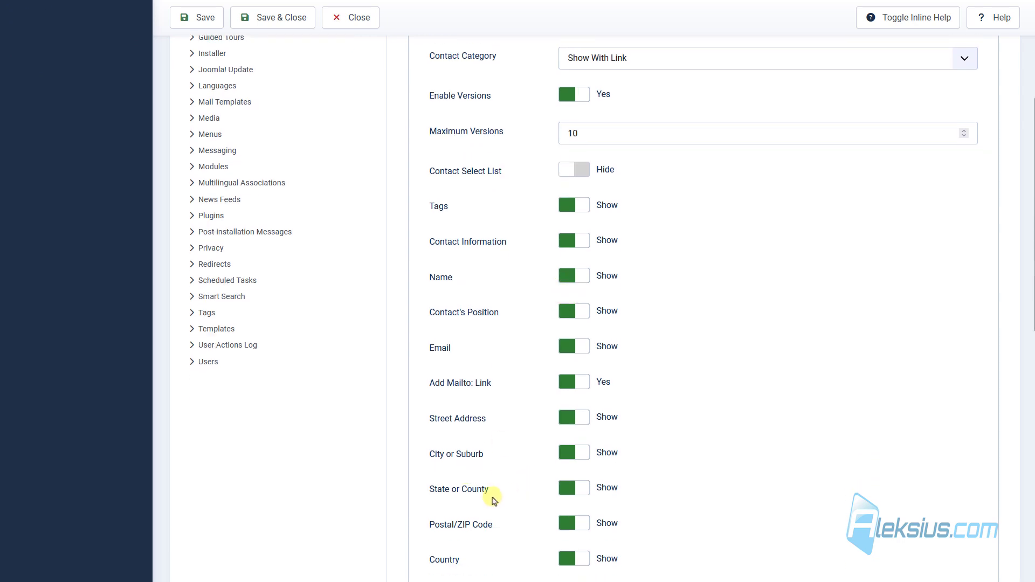
scroll(573, 499, "down", 6)
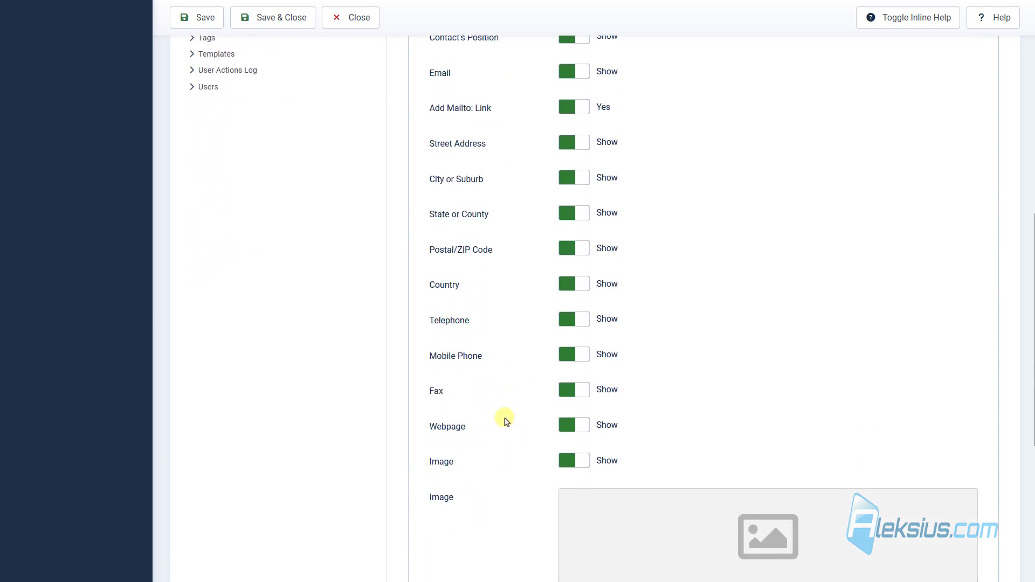
scroll(503, 420, "down", 5)
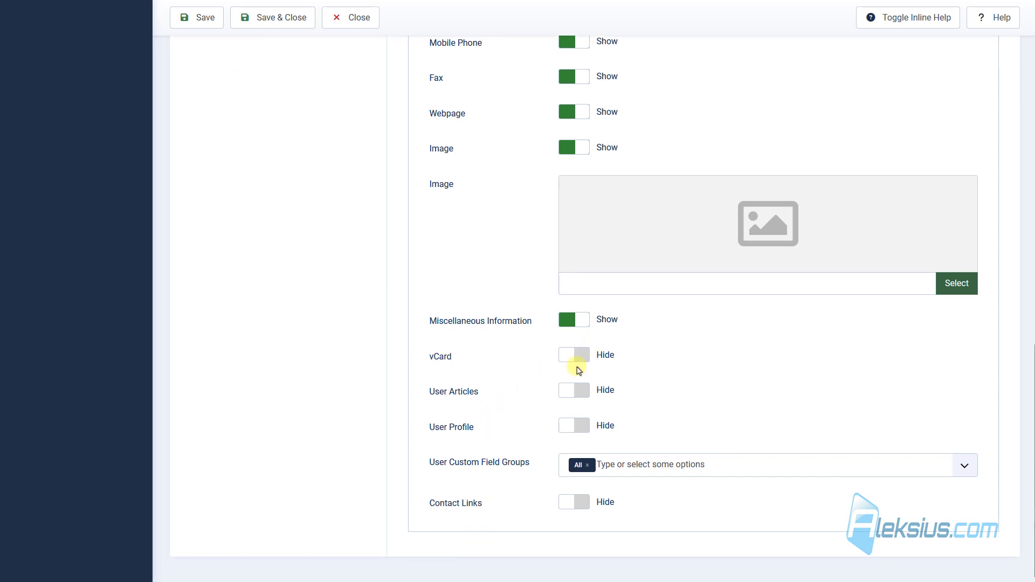
left_click(578, 357)
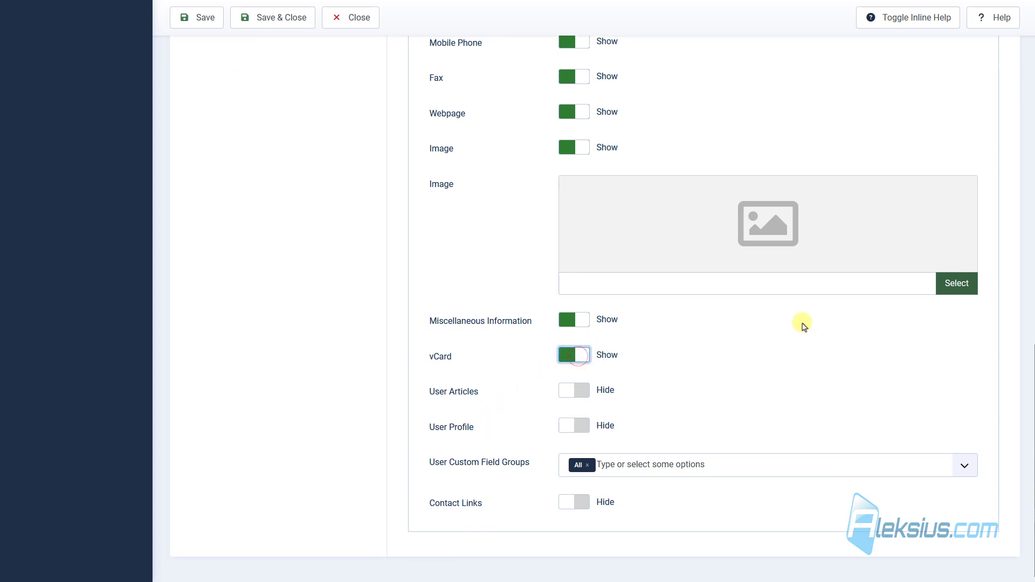
left_click(582, 395)
left_click(198, 21)
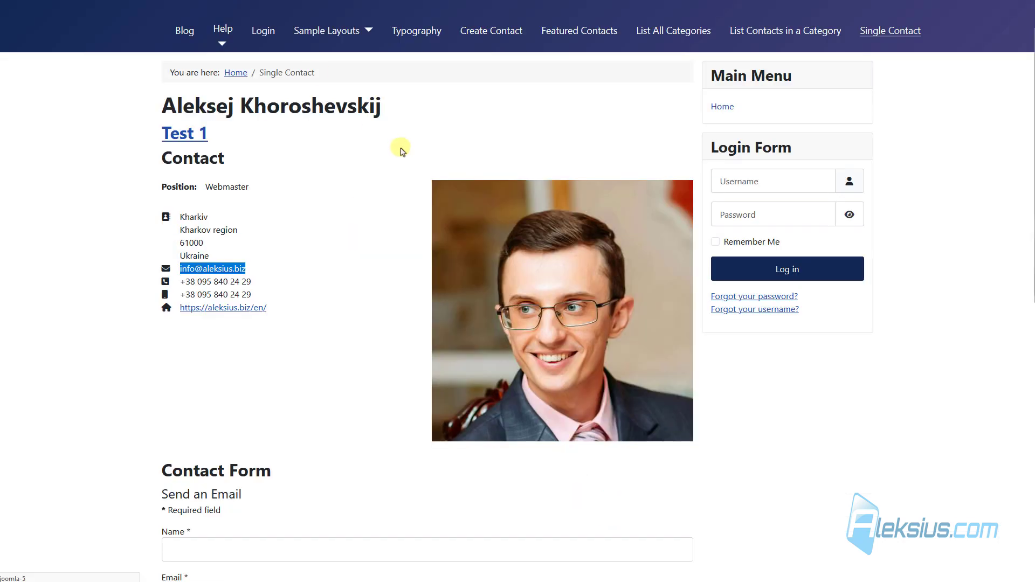
Reload the single contact page, open the vCard download, and look through the rest of the page
left_click(369, 181)
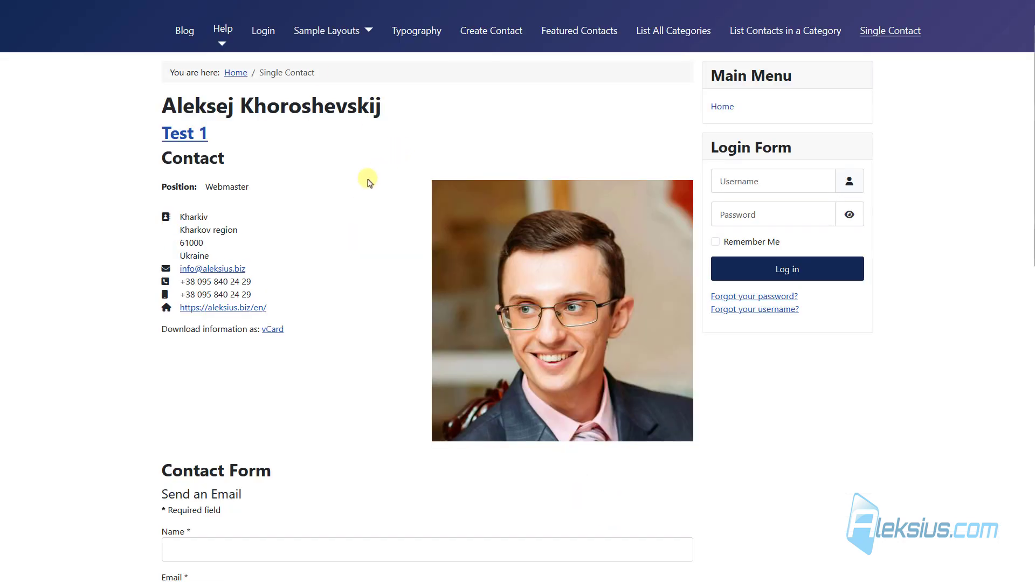
left_click(272, 330)
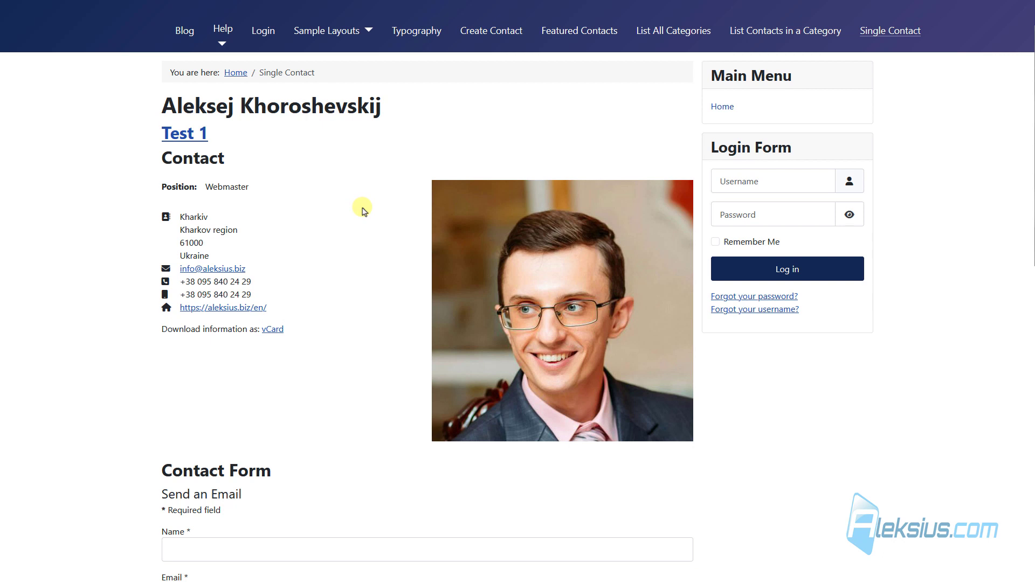
scroll(362, 209, "down", 12)
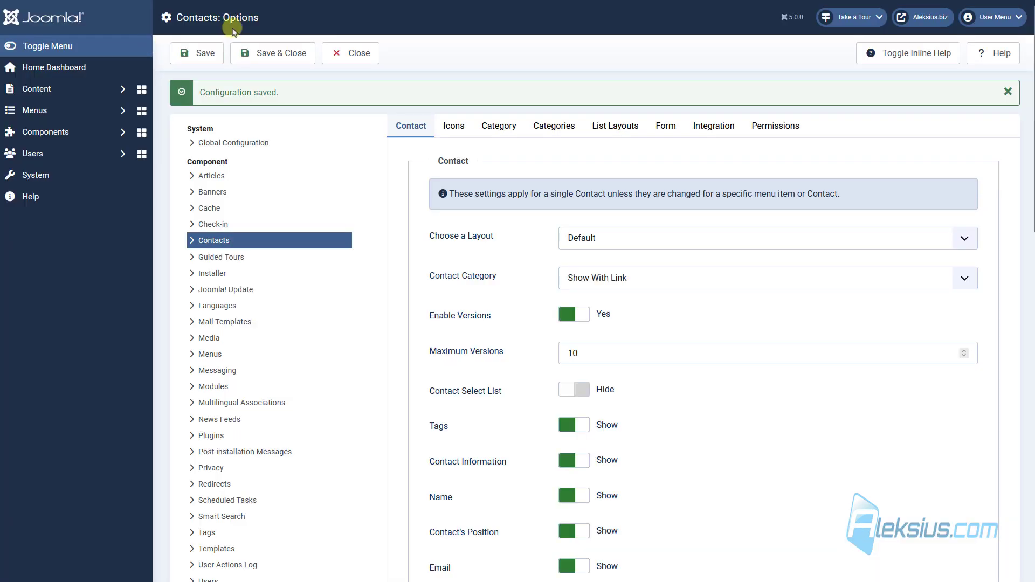
Leave the global options, view the available Linked User choices in the contact's details, and save and close the contact
left_click(268, 51)
left_click(366, 209)
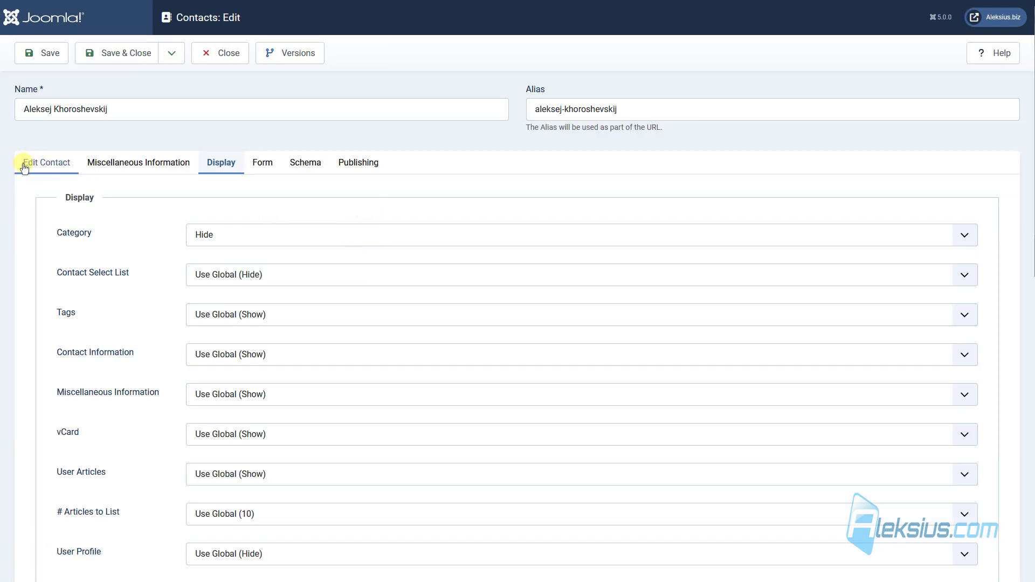
left_click(25, 165)
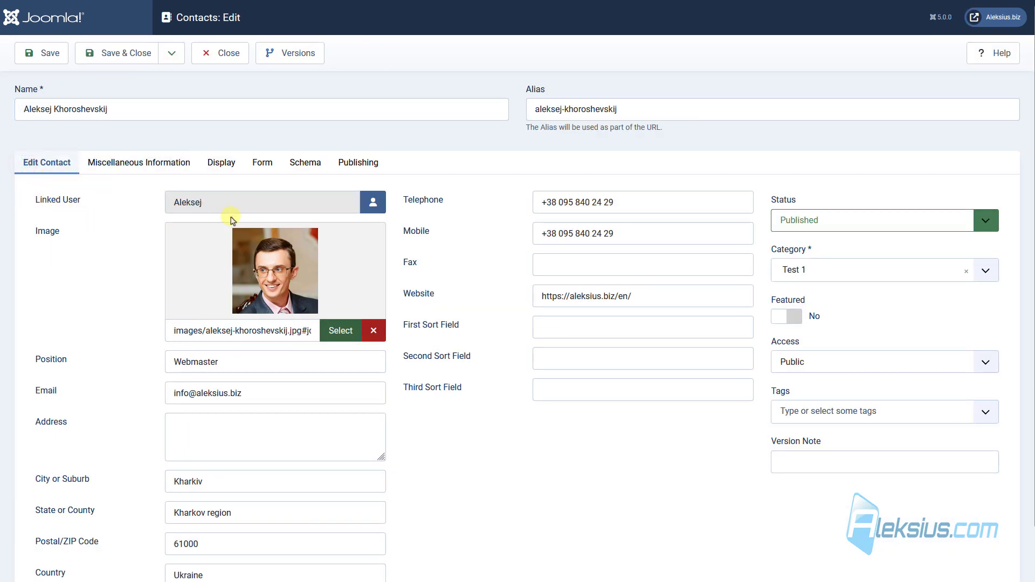
left_click(373, 201)
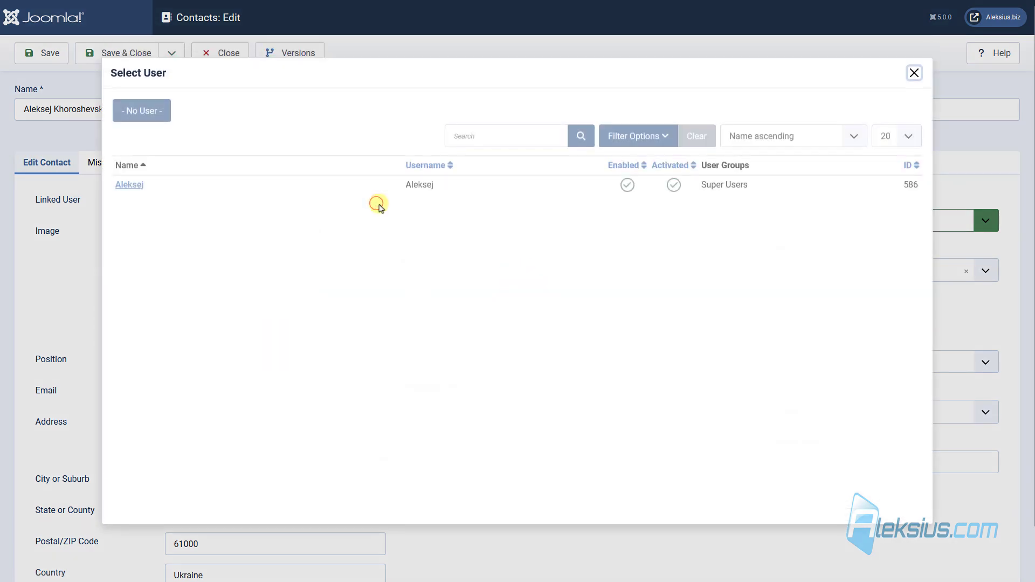
left_click(915, 74)
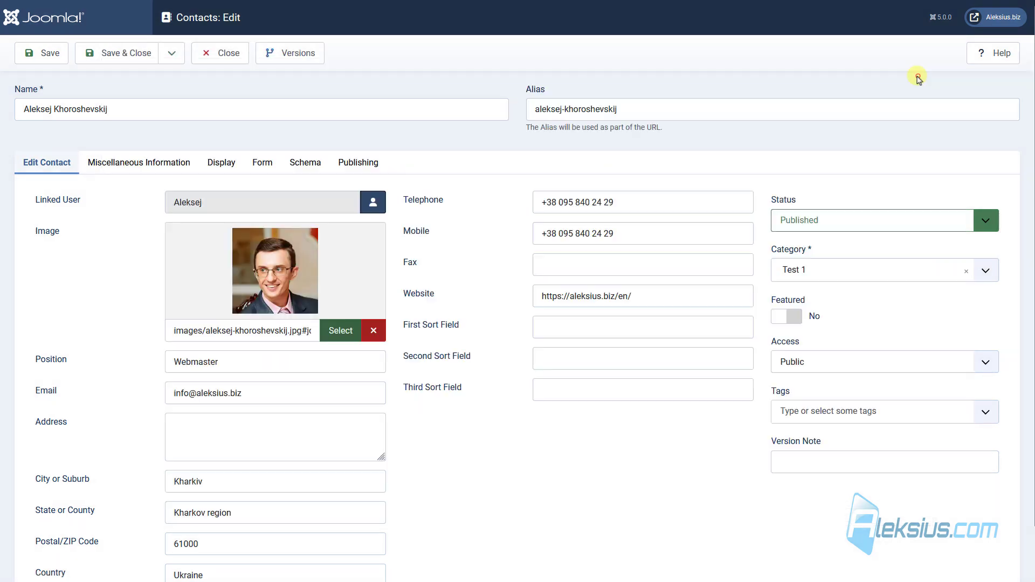
left_click(125, 53)
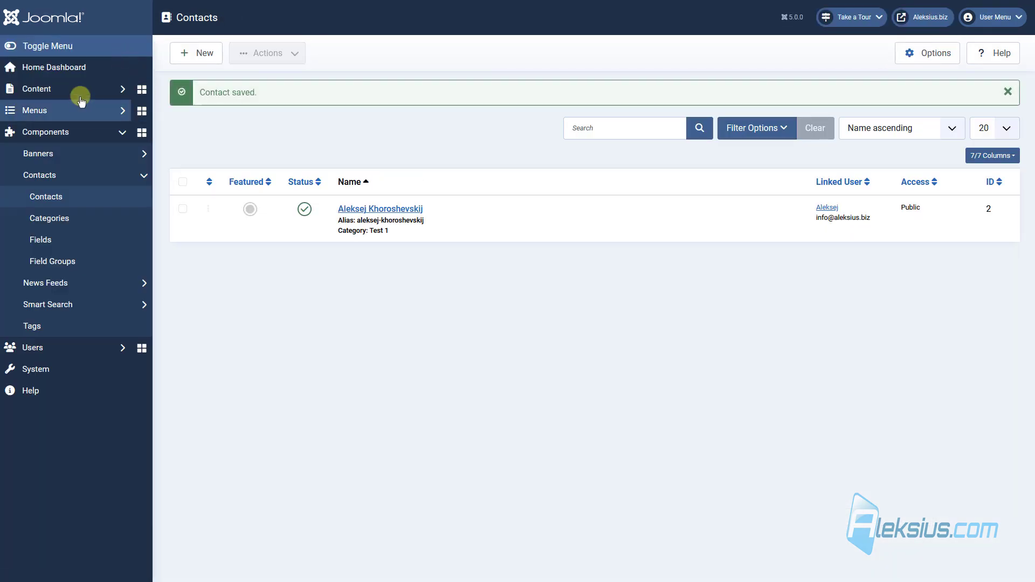
Open the Articles list and examine the authors assigned to the articles
left_click(82, 91)
left_click(75, 110)
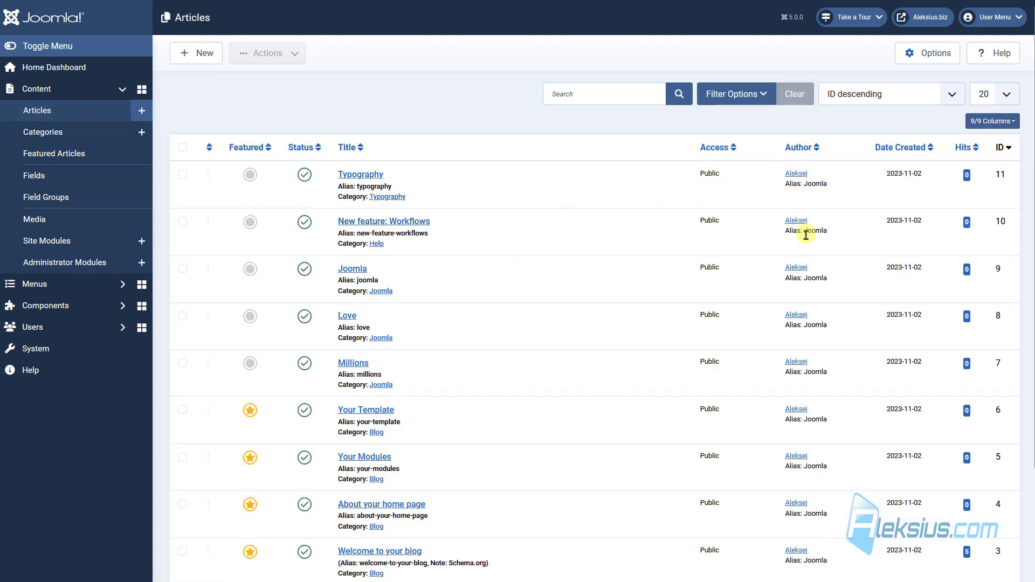
scroll(800, 253, "down", 3)
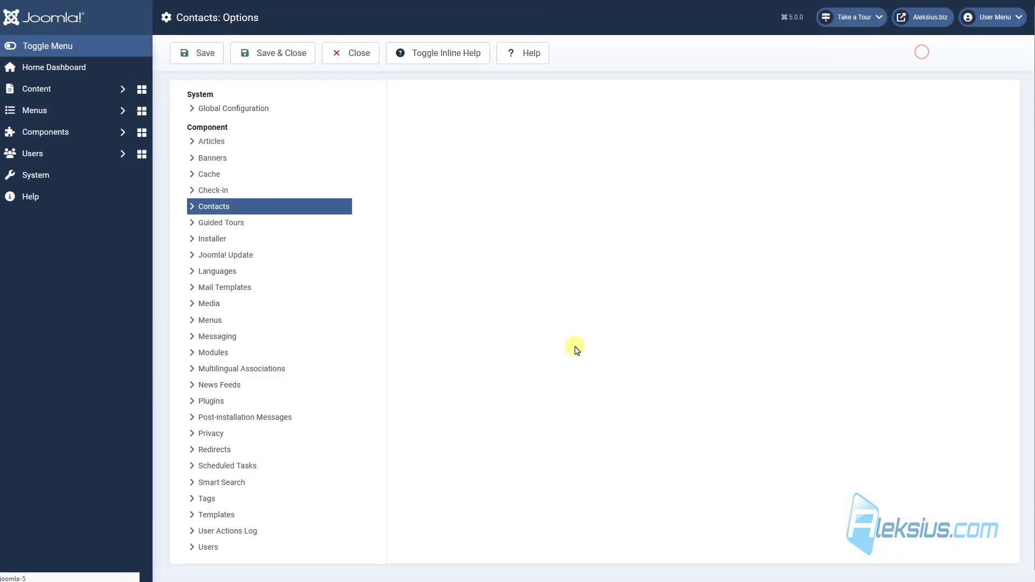
Review the global Contacts options down to User Profile, User Custom Field Groups and Contact Links, then save and close them
scroll(597, 266, "down", 3)
scroll(599, 270, "down", 10)
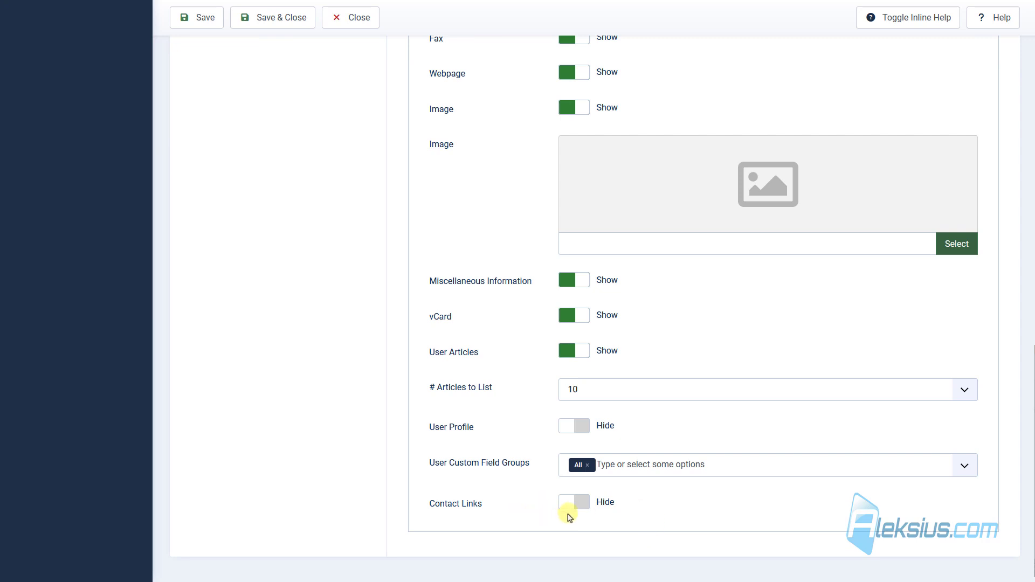
left_click(286, 24)
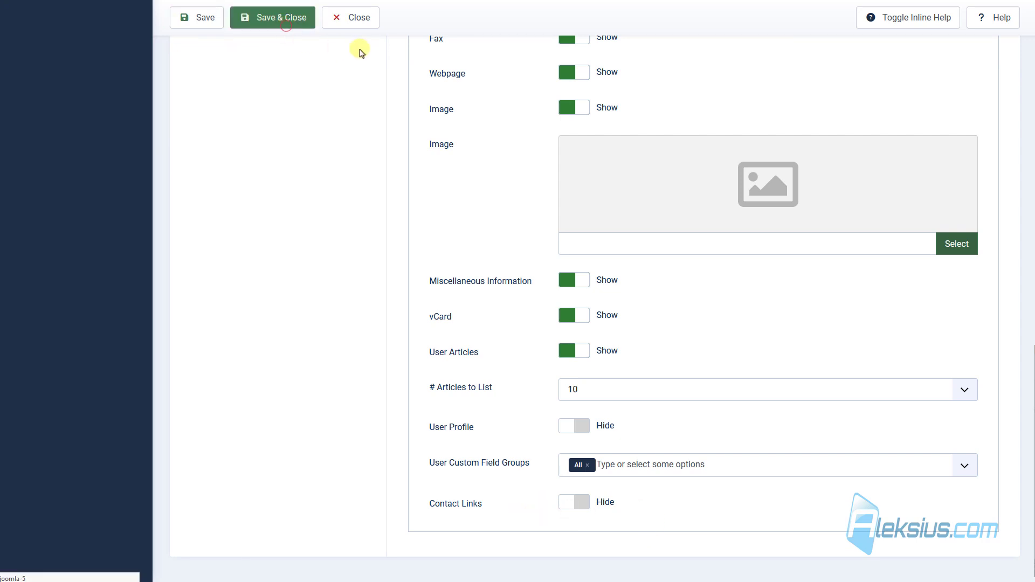
left_click(420, 209)
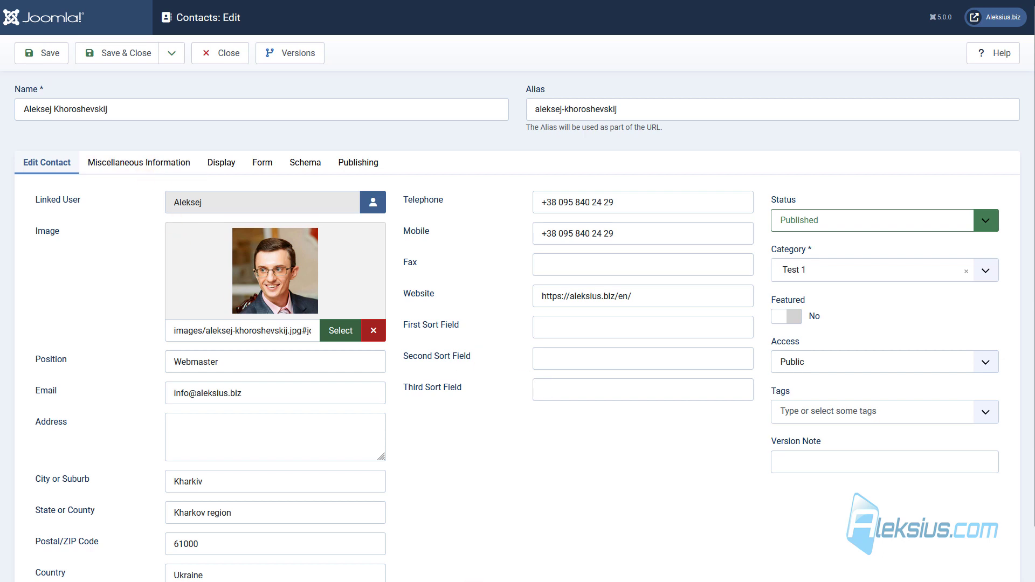
left_click(220, 163)
scroll(241, 159, "down", 10)
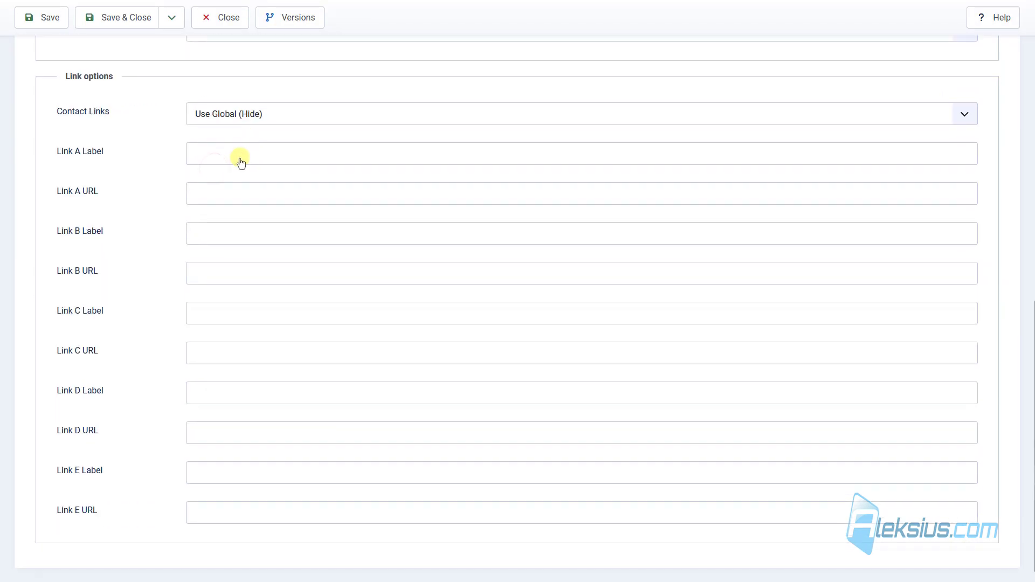
left_click(231, 154)
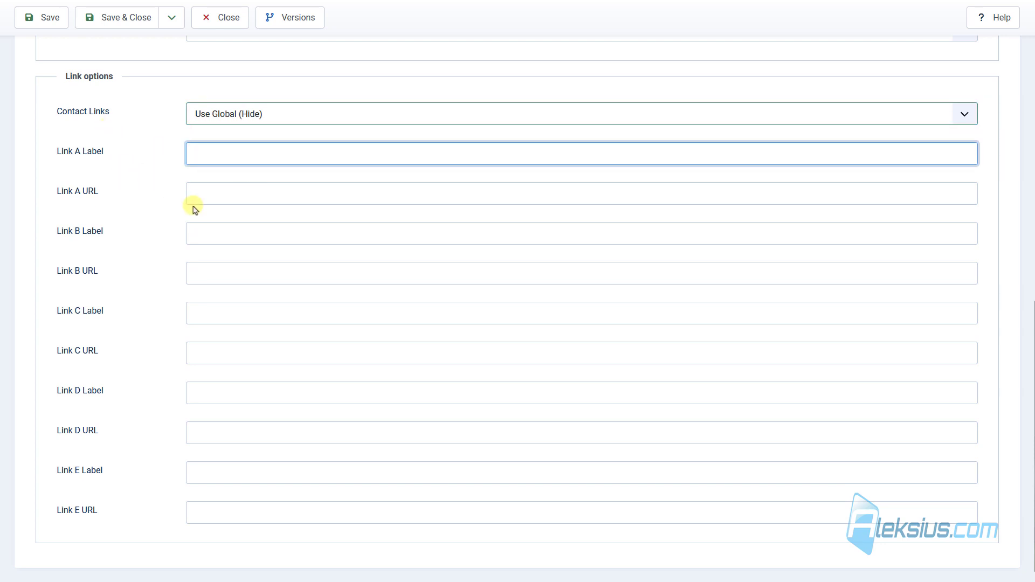
left_click(175, 144)
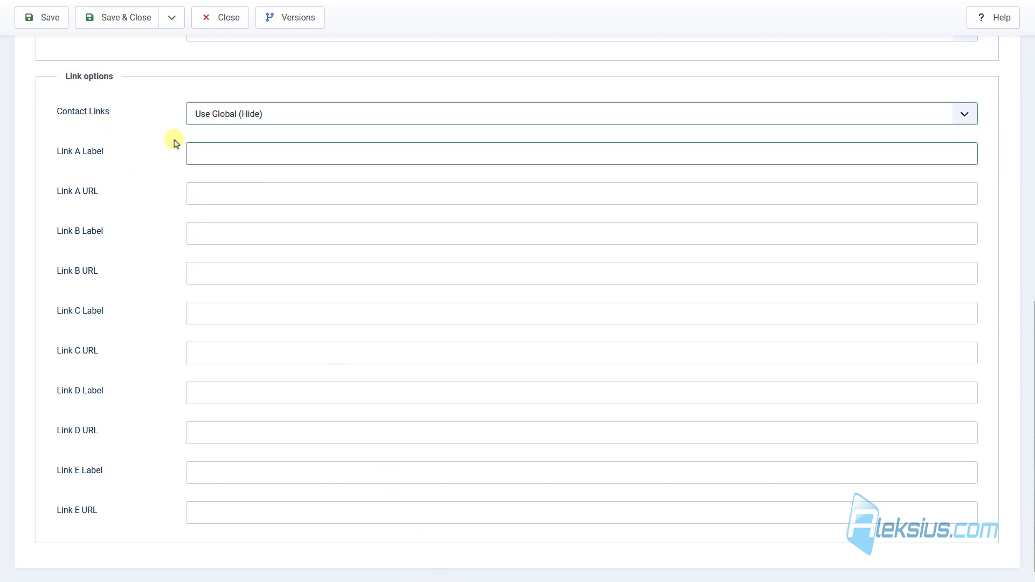
left_click(207, 155)
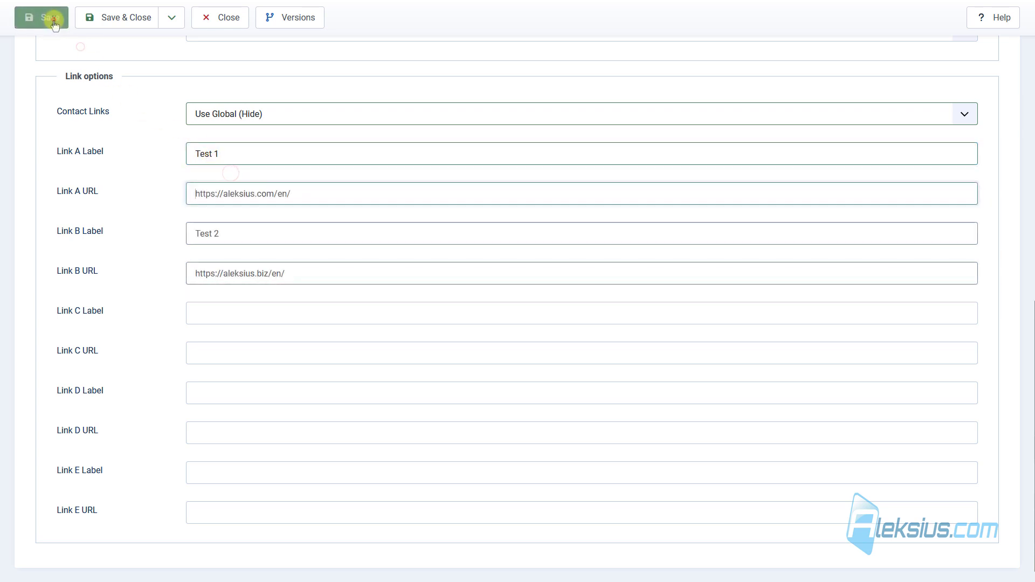
left_click(52, 20)
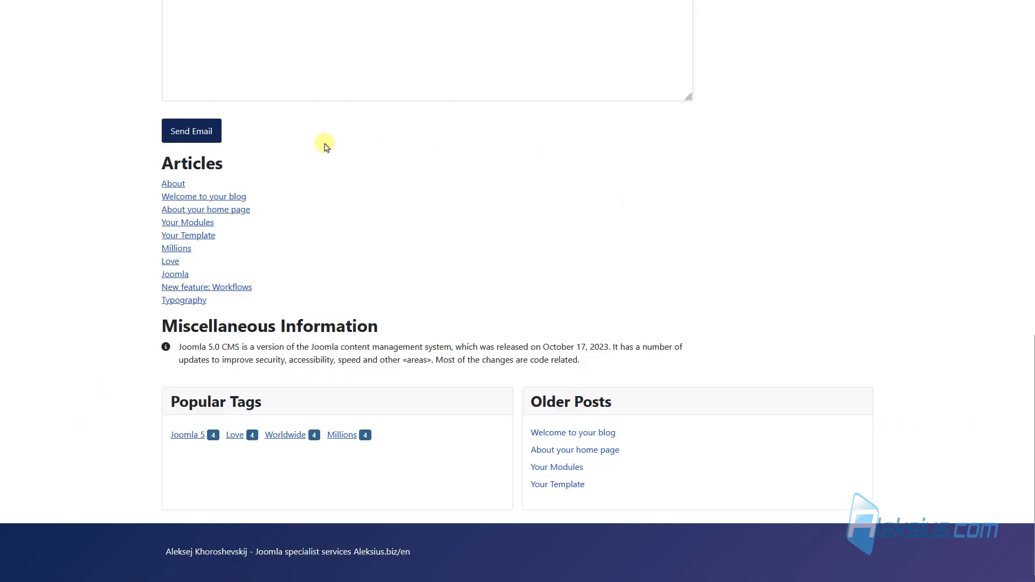
Save and close the contact, set Contact Links to Show in the global Contacts options, and save
scroll(326, 146, "up", 10)
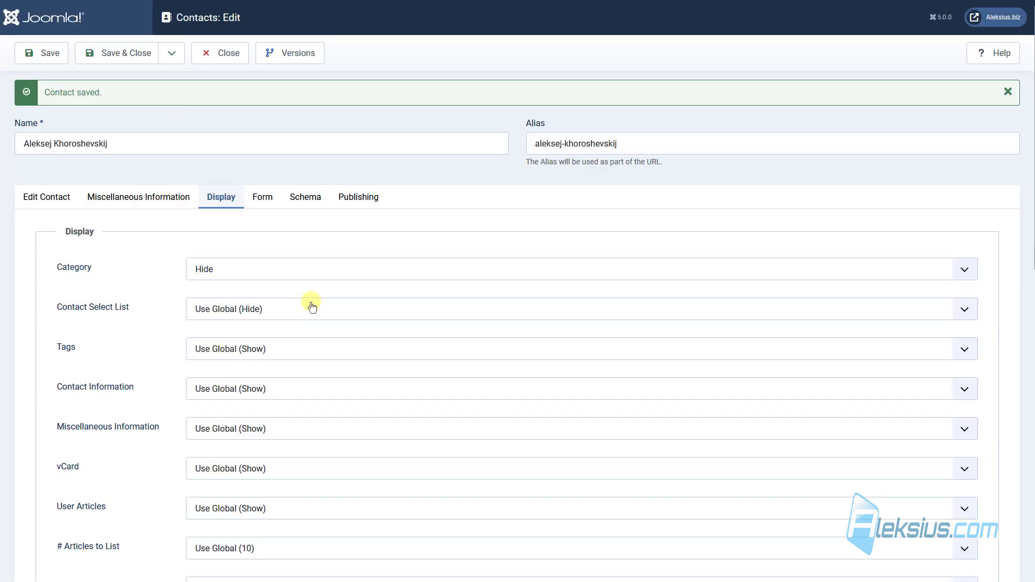
scroll(307, 302, "down", 8)
scroll(310, 291, "down", 3)
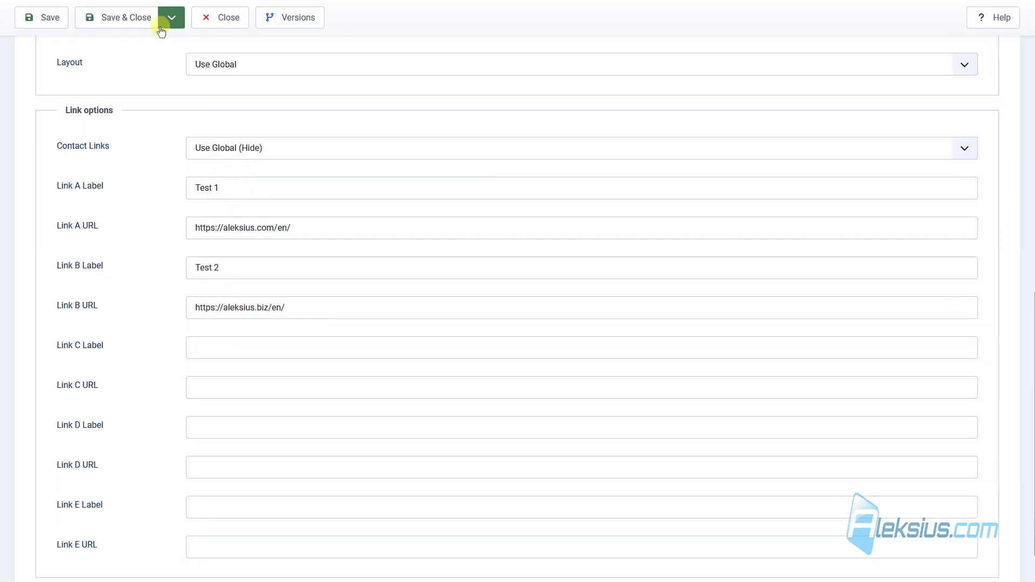
left_click(130, 17)
left_click(928, 53)
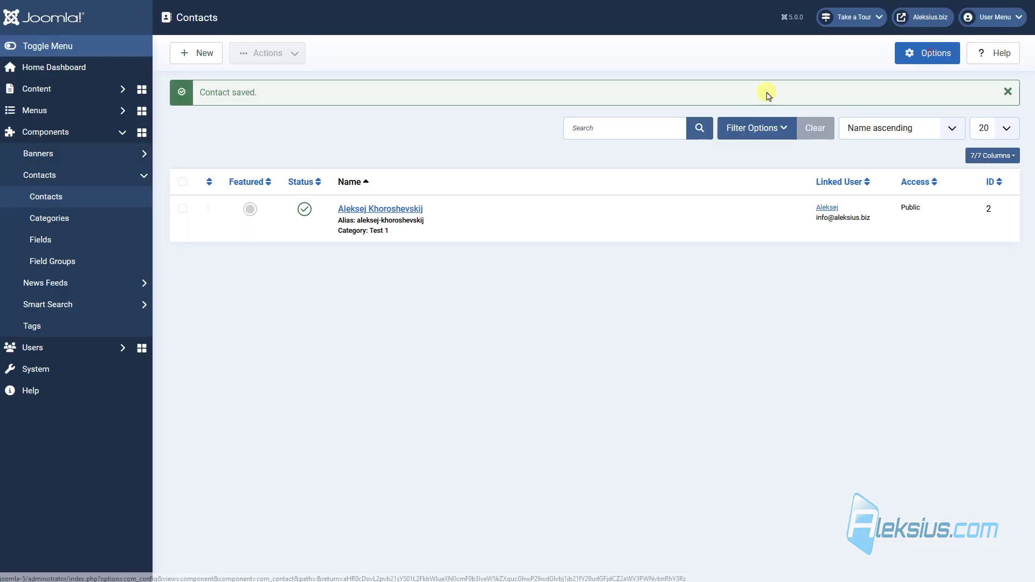
scroll(533, 221, "down", 15)
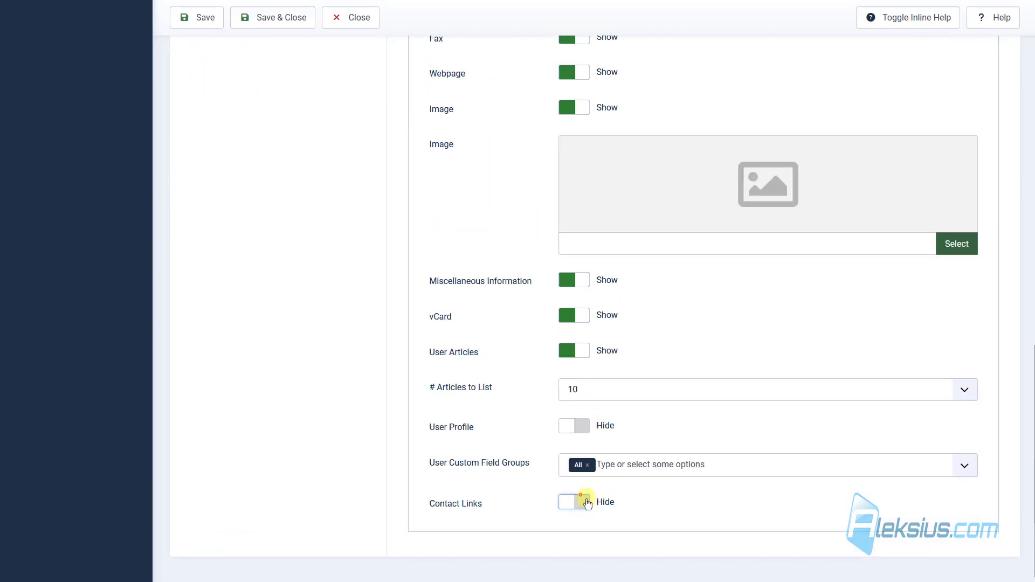
left_click(586, 502)
left_click(216, 21)
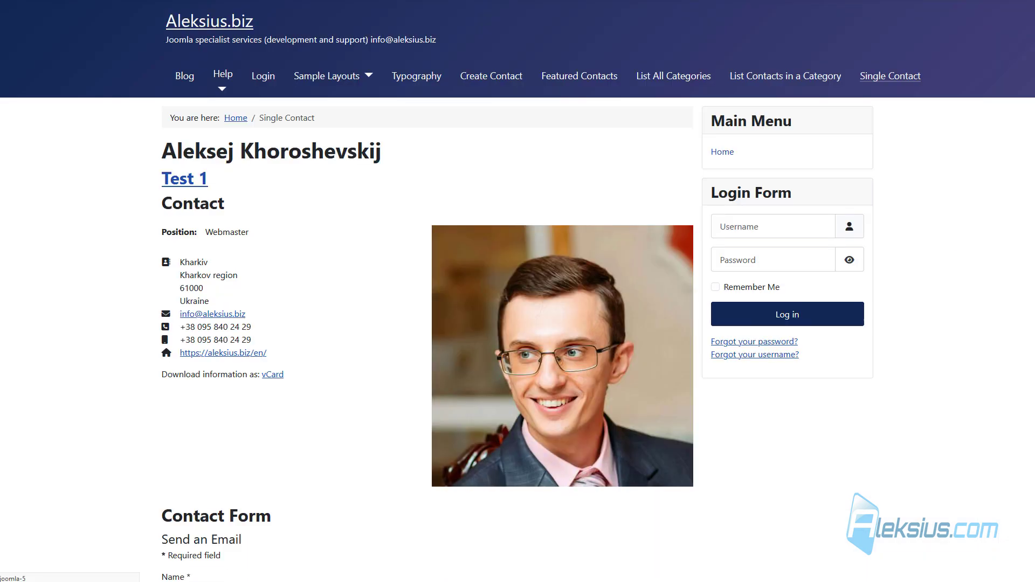
Check the links section on the single contact page and try out its links
scroll(104, 215, "down", 14)
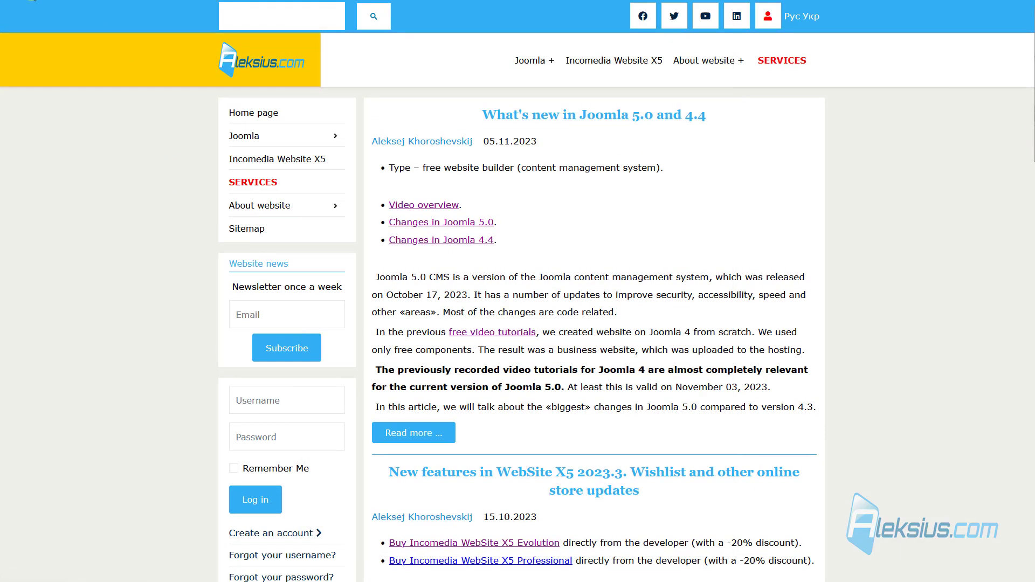
left_click(32, 0)
left_click(172, 185)
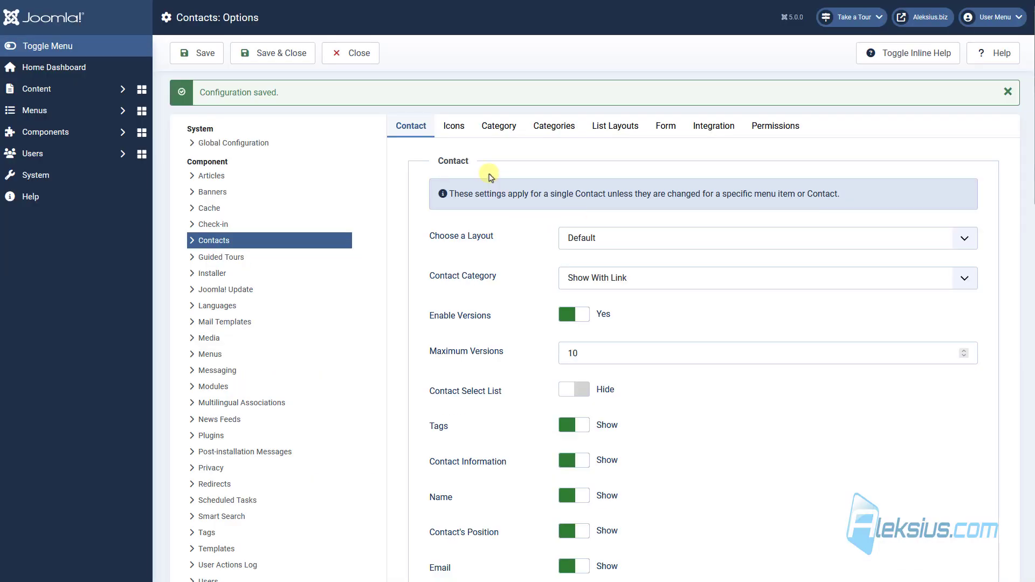
Set the global Icons setting for single contacts to None and save the options
left_click(459, 130)
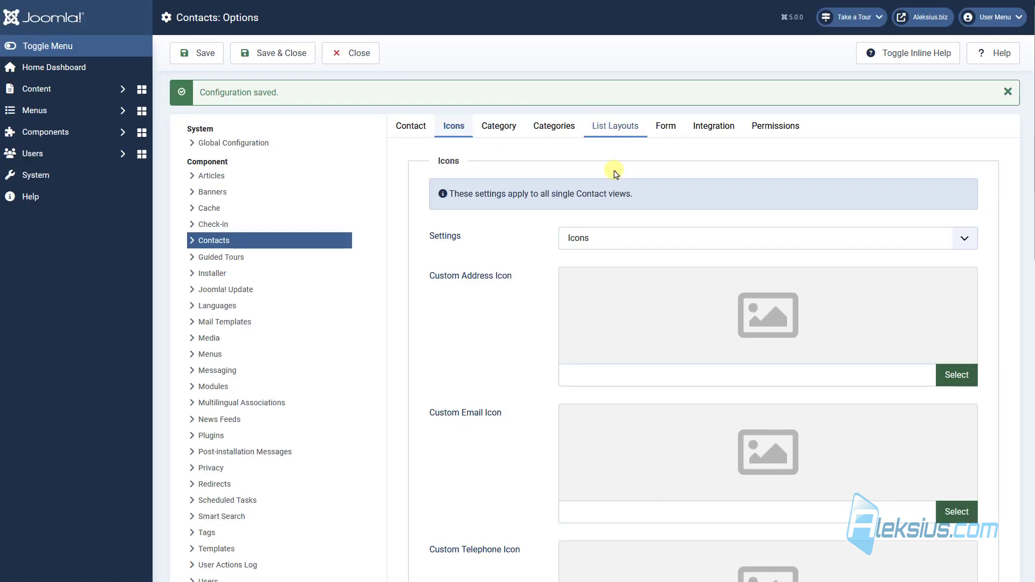
left_click(577, 238)
left_click(600, 291)
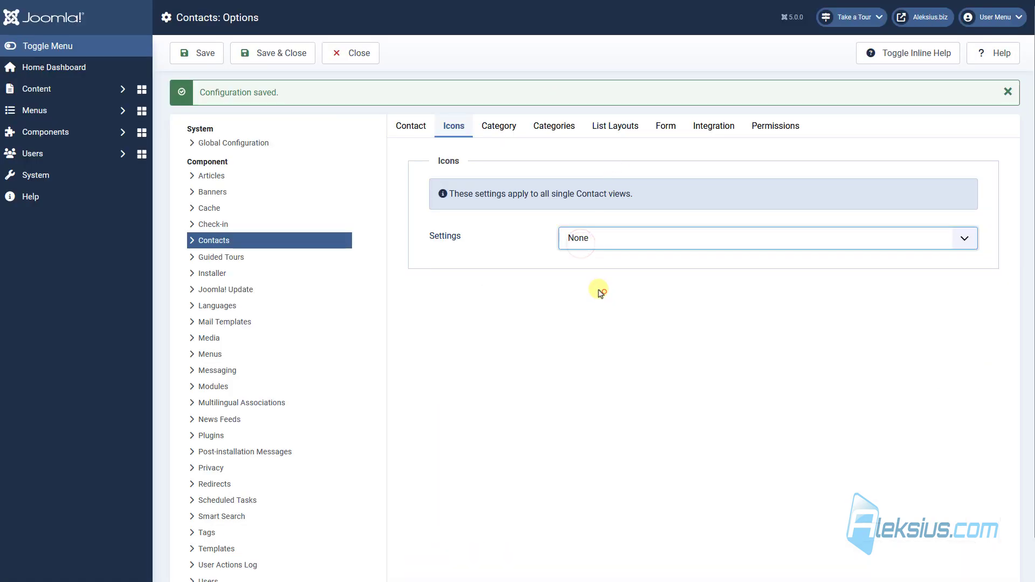
left_click(184, 54)
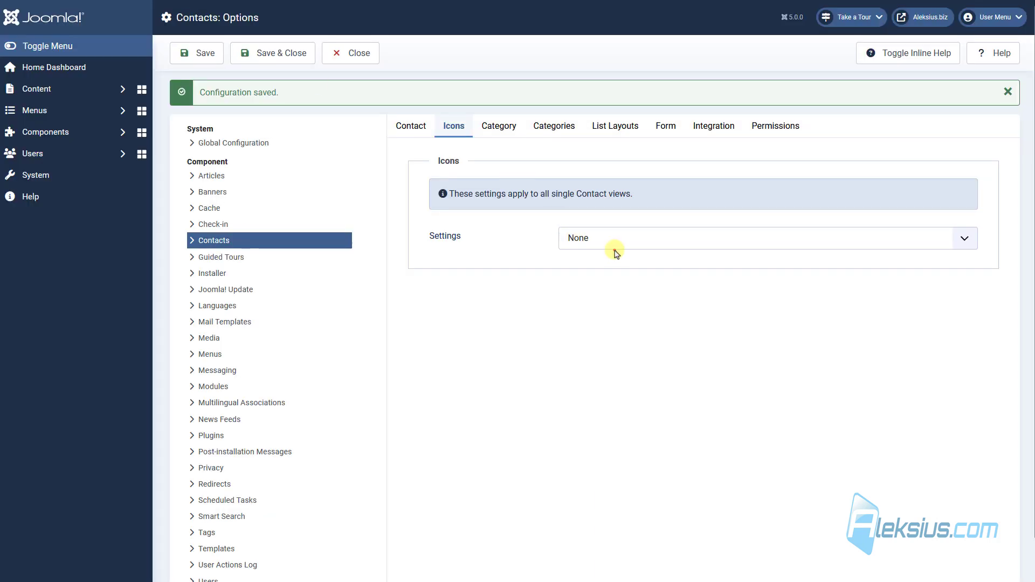
Switch the global Icons setting to Text, save, and reload the single contact page
left_click(612, 240)
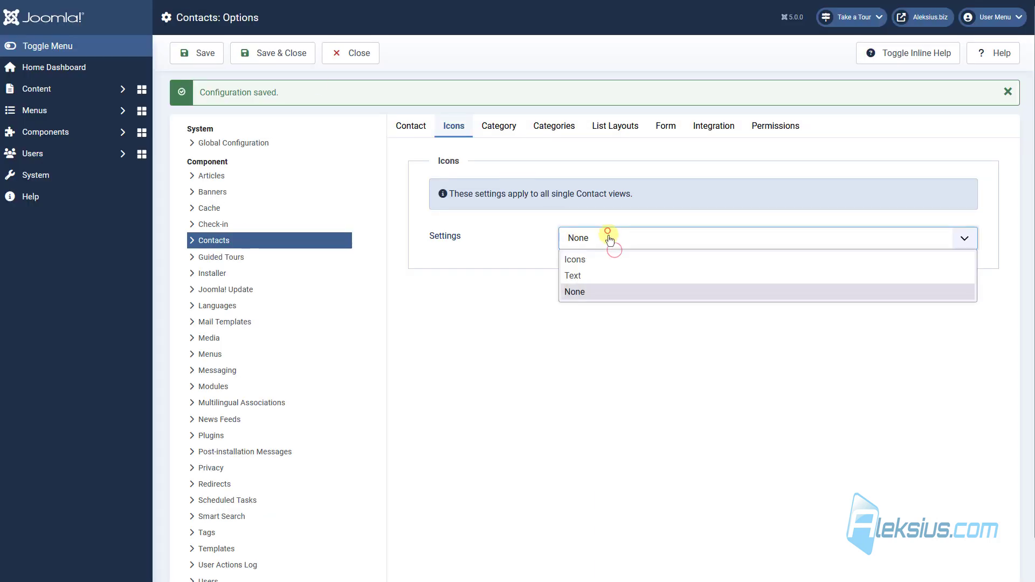
left_click(609, 271)
left_click(195, 52)
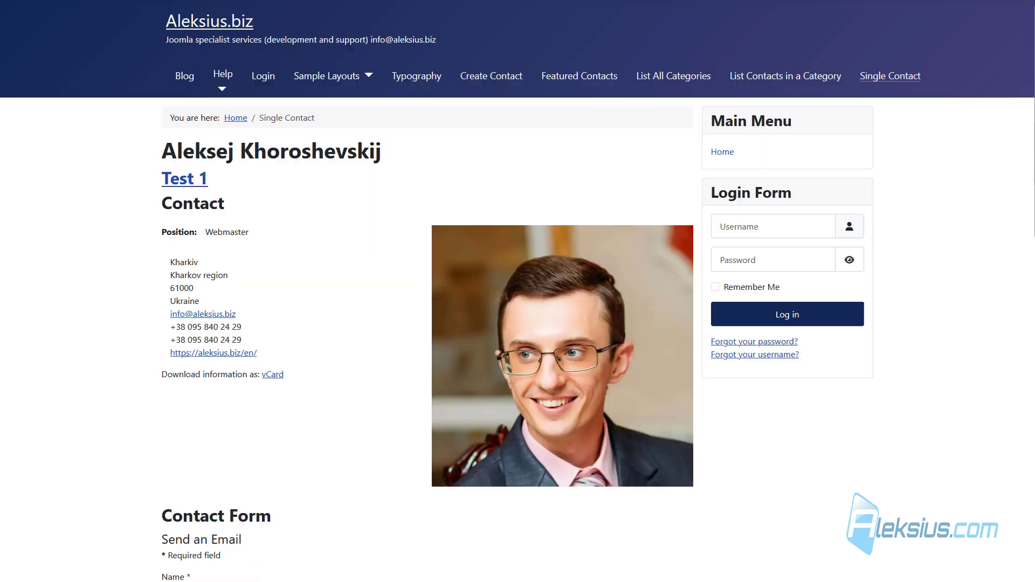
key("F5")
left_click(307, 393)
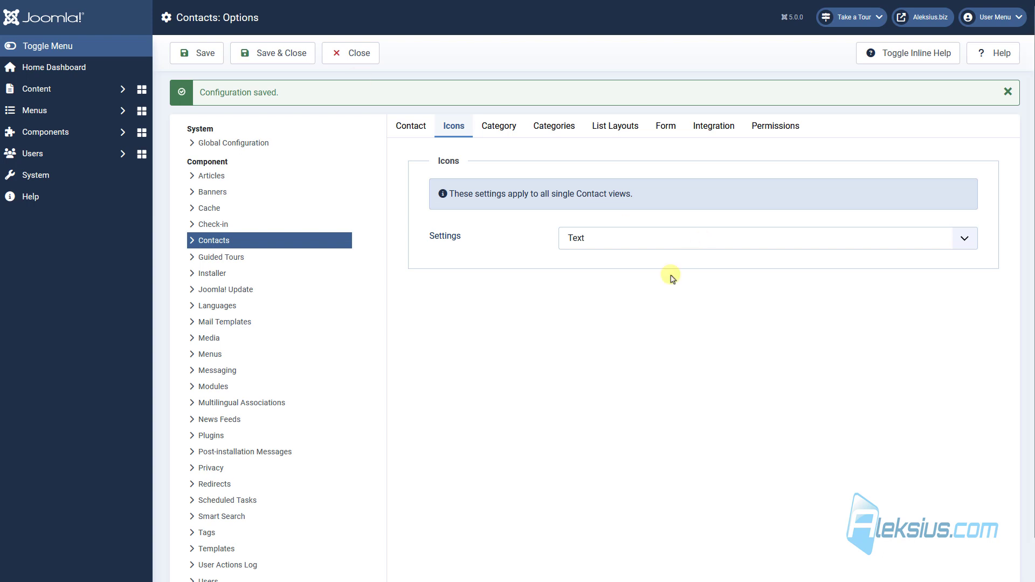
Set the global Icons setting back to Icons, review the custom icon fields, save, and reload the single contact page
left_click(613, 239)
left_click(610, 261)
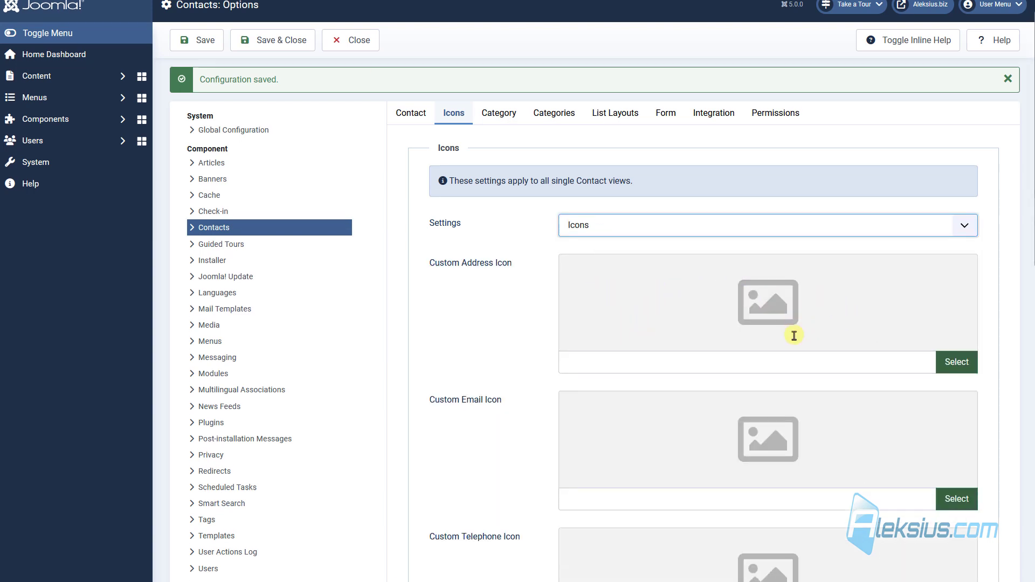
scroll(782, 331, "down", 10)
scroll(782, 331, "down", 2)
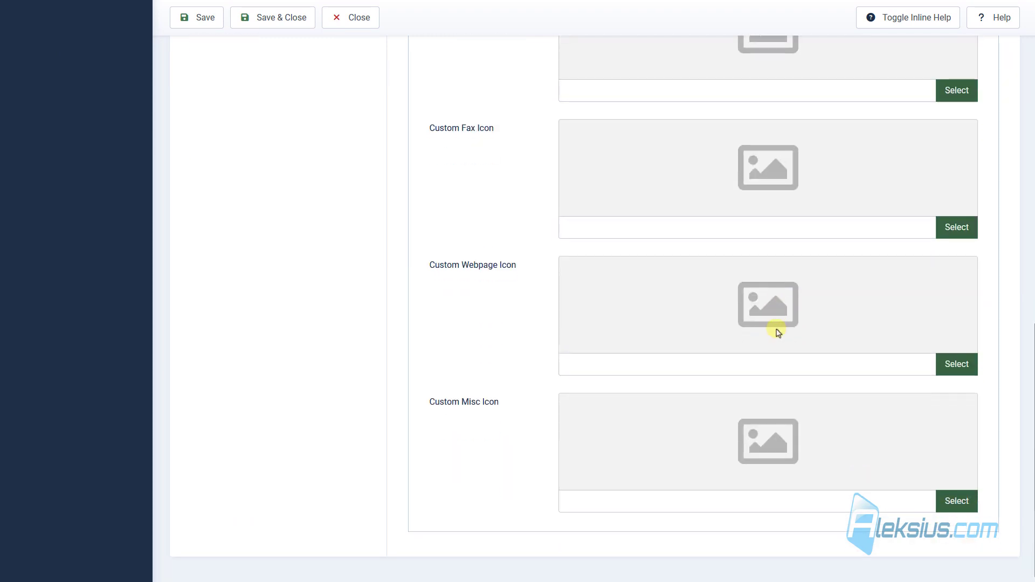
scroll(771, 331, "up", 12)
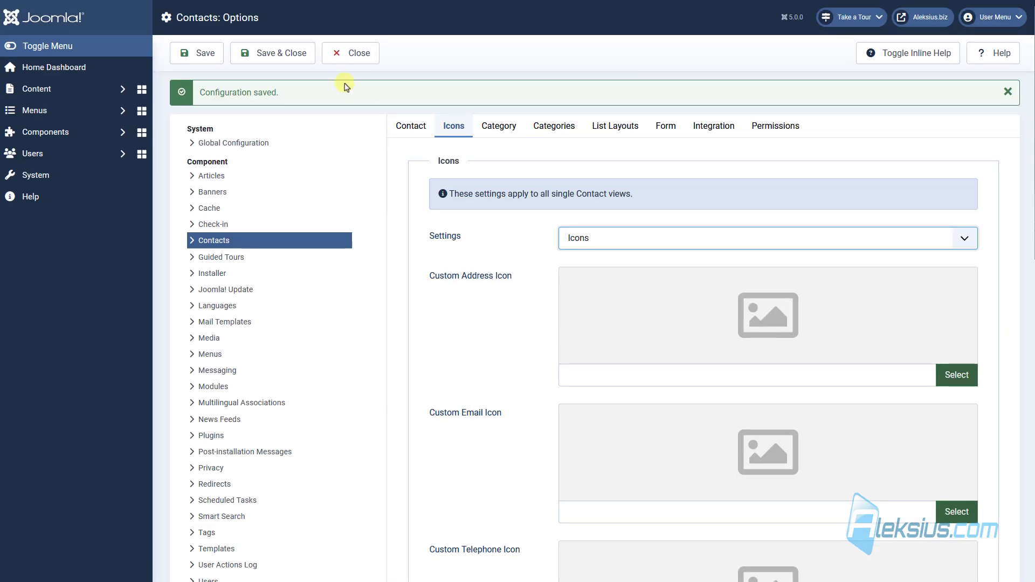
left_click(186, 52)
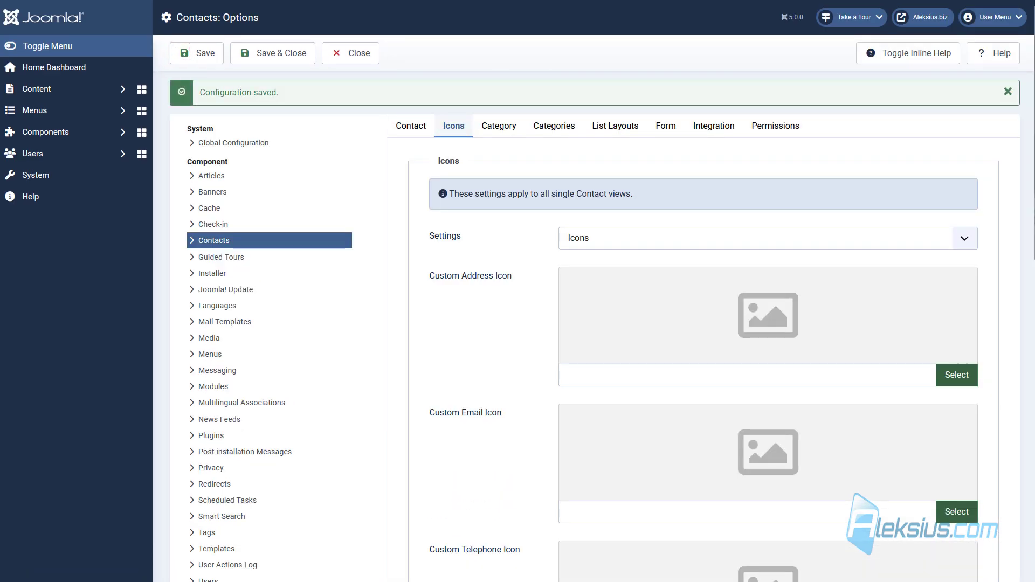
key("ctrl+Tab")
key("F5")
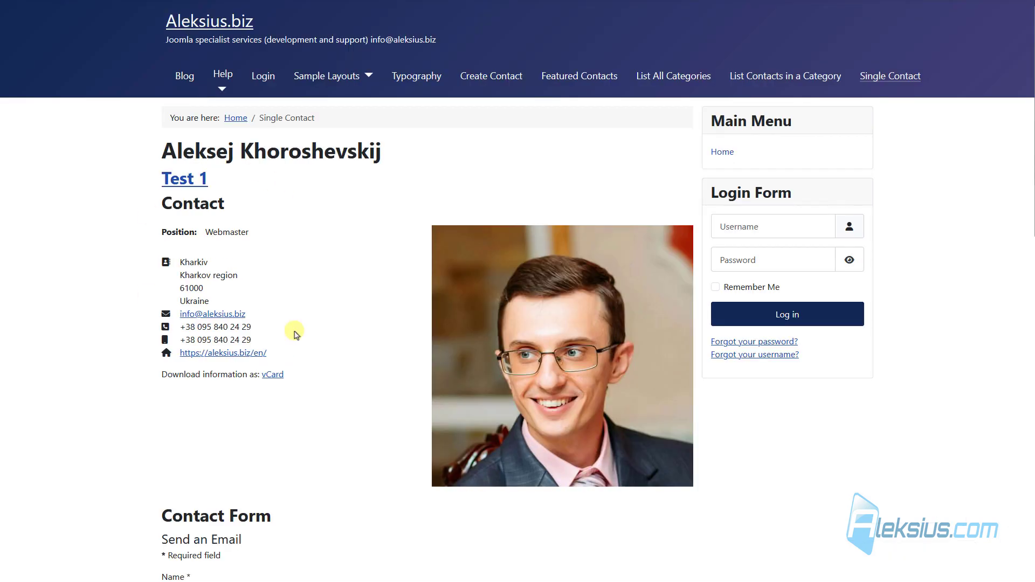
key("ctrl+shift+Tab")
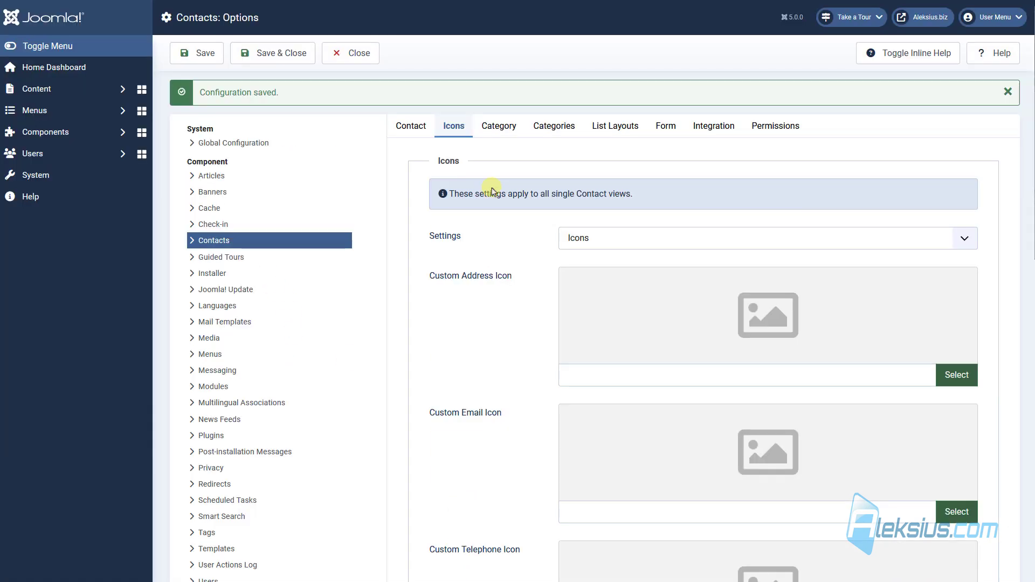
Save and close the global options, view the category choices in the contact's details, and save and close the contact
left_click(511, 132)
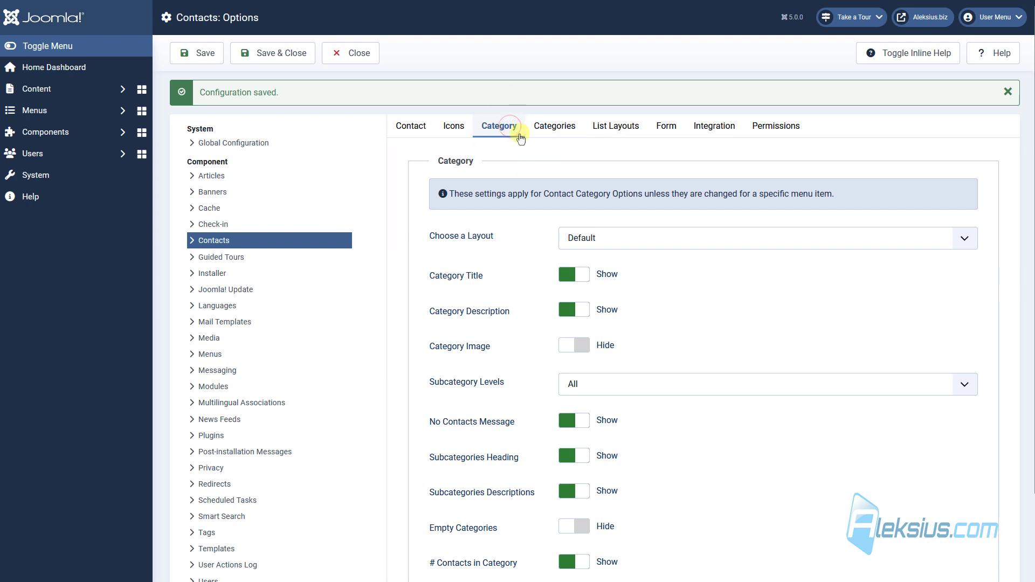
left_click(272, 59)
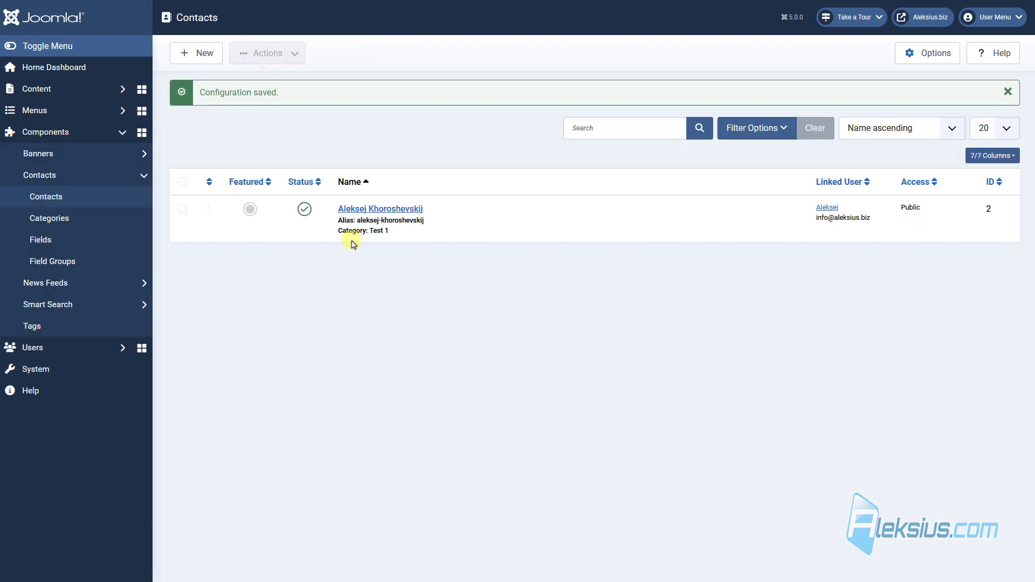
left_click(387, 208)
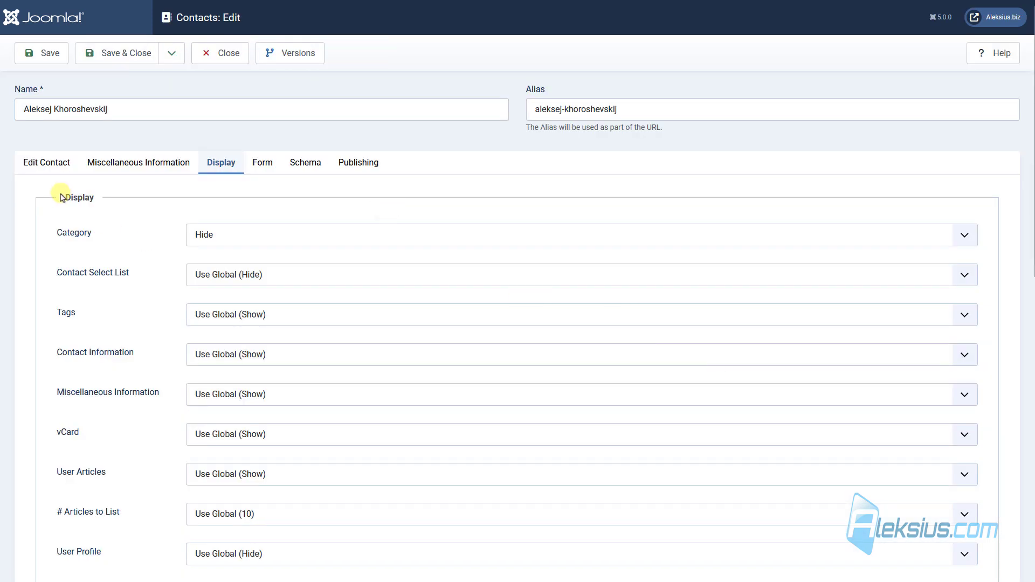
left_click(36, 163)
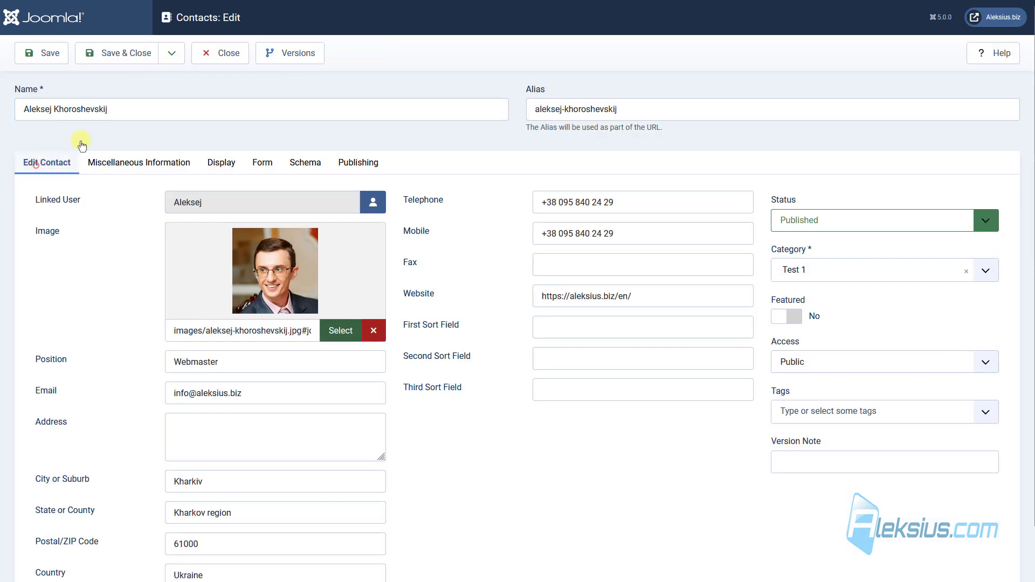
left_click(797, 273)
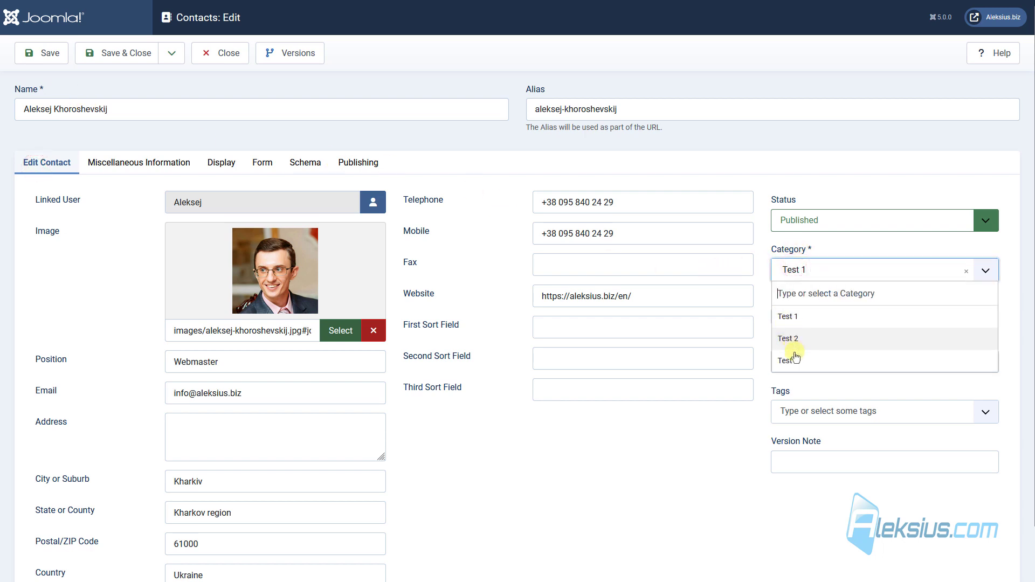
left_click(719, 146)
left_click(138, 53)
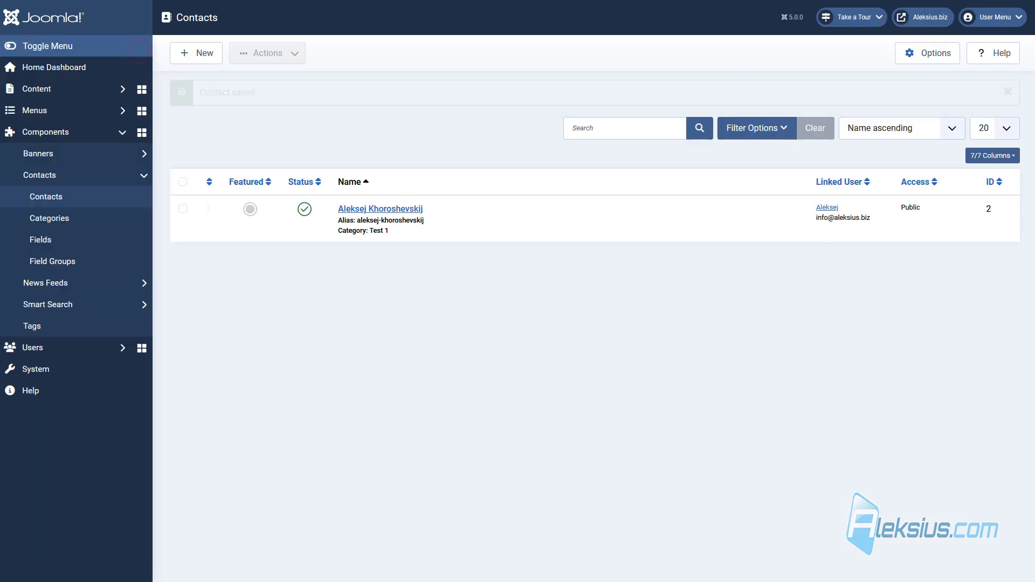
Open the global Category options for contacts, and view the List All Categories page and its Test 1 category on the site
left_click(926, 52)
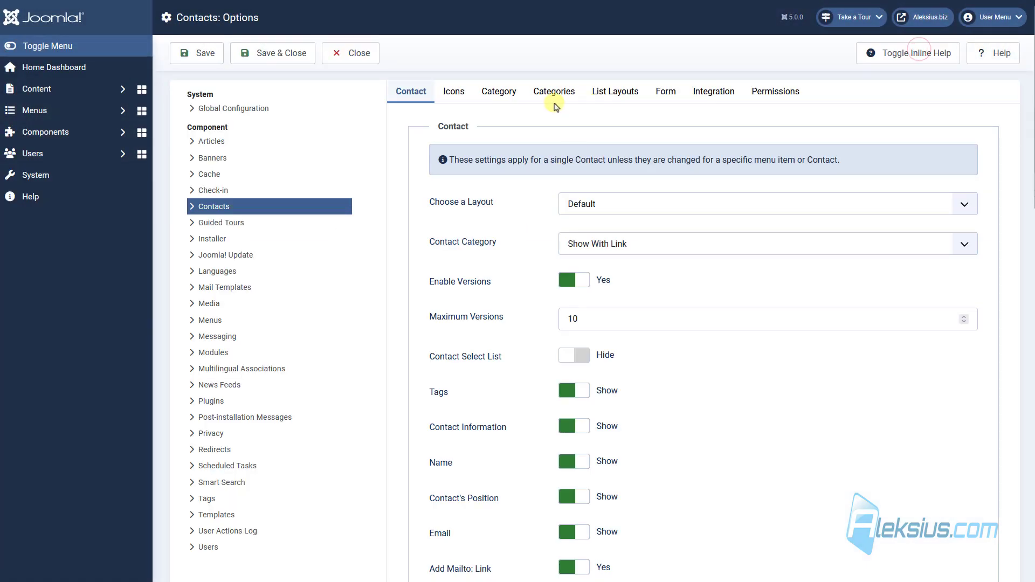
left_click(510, 95)
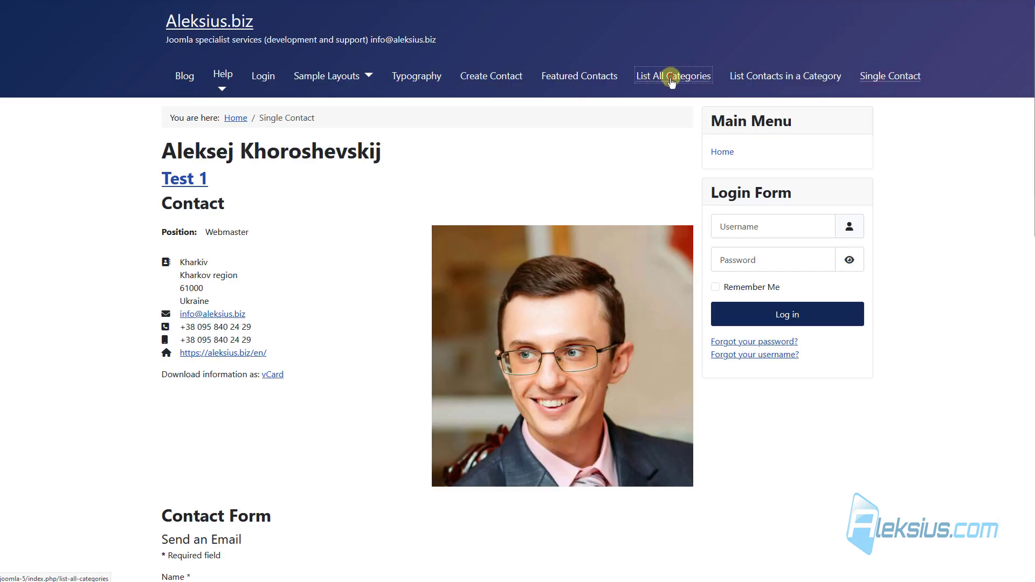
left_click(672, 78)
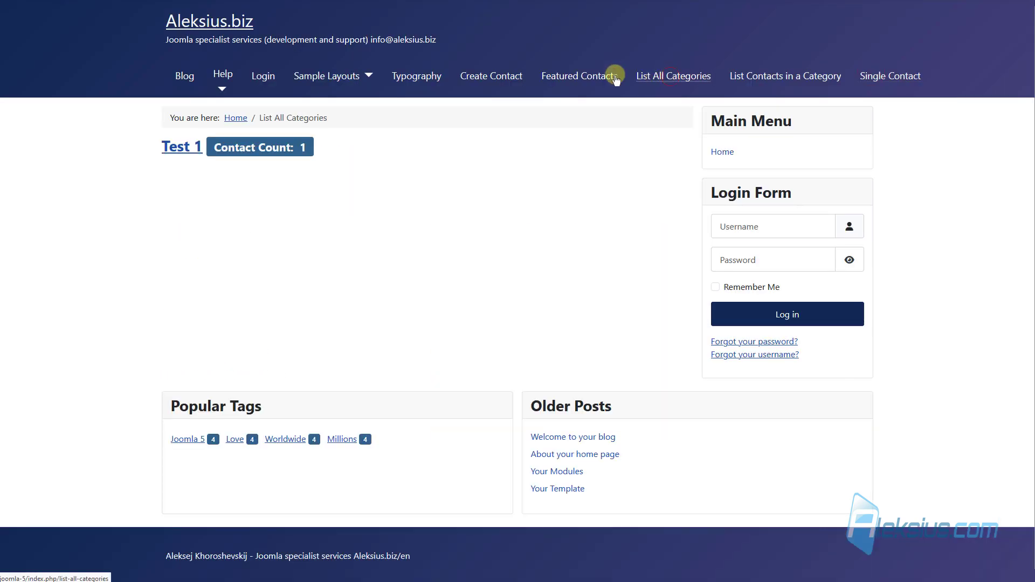
left_click(178, 153)
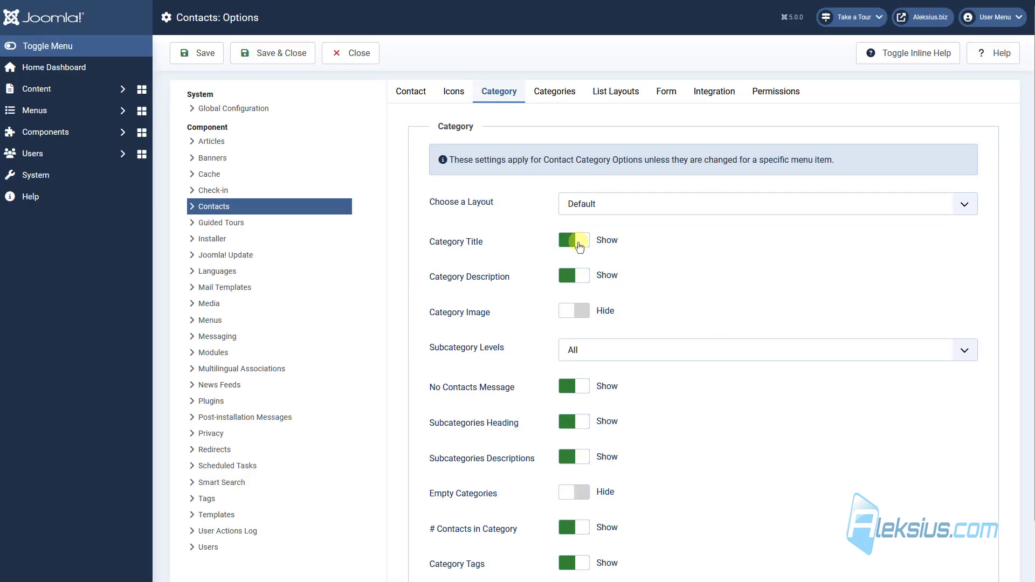
Hide the Category Title in the global Category options, save, reload the contacts category page, and look through the remaining Category options
left_click(577, 242)
left_click(203, 53)
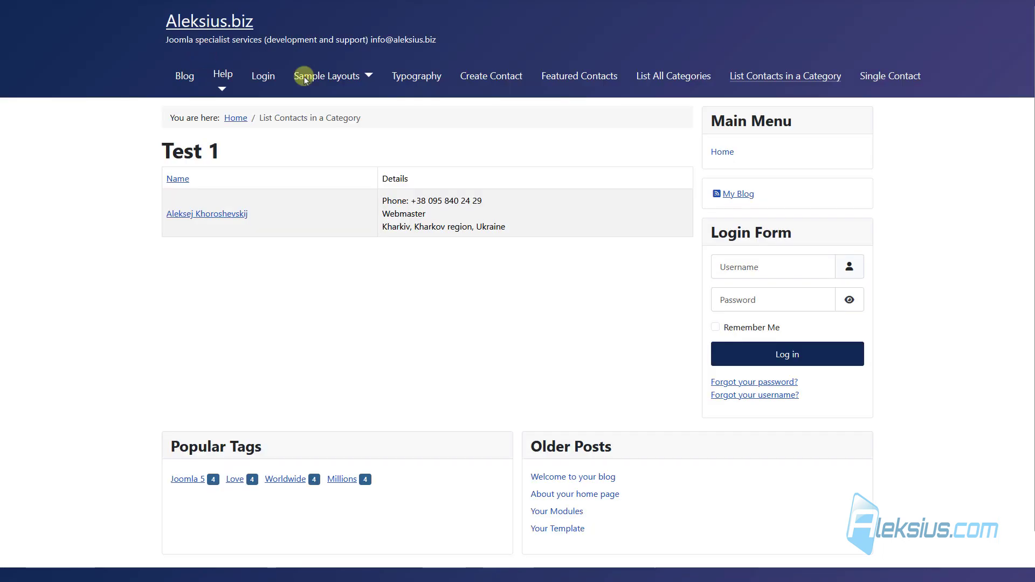
key("F5")
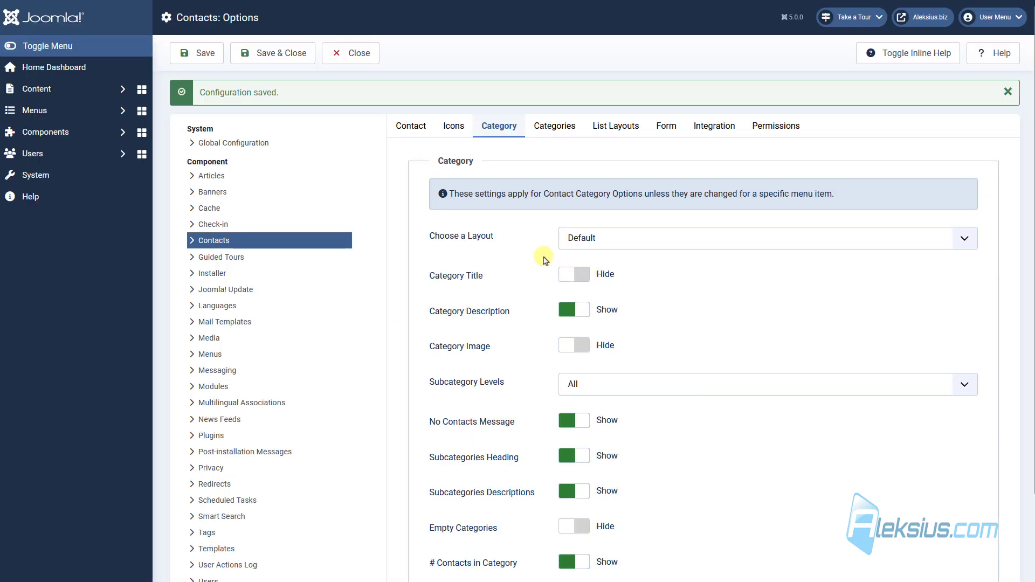
scroll(544, 260, "down", 2)
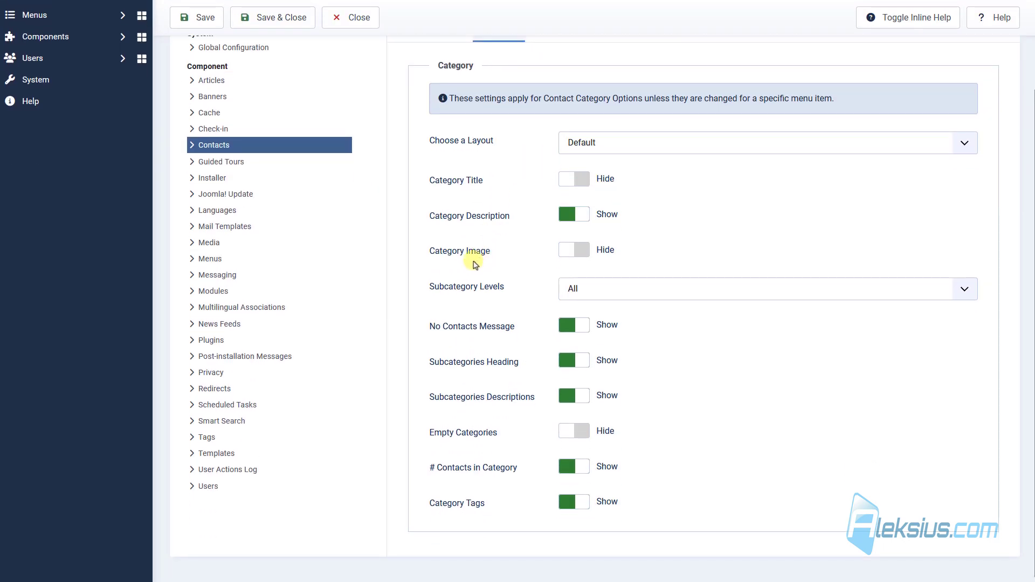
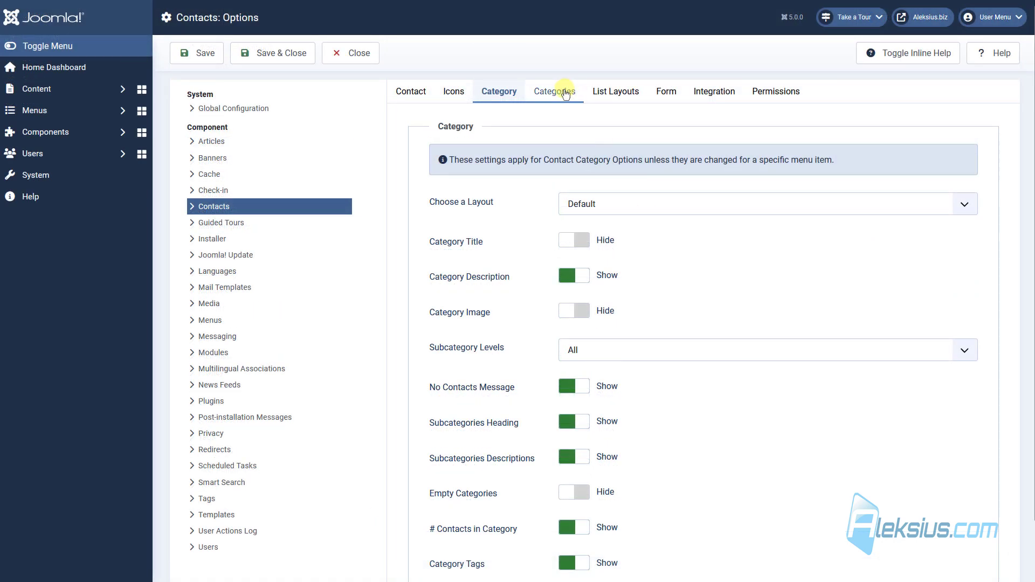
Open the global Categories options, and compare the List All Categories and List Contacts in a Category pages on the site
left_click(565, 95)
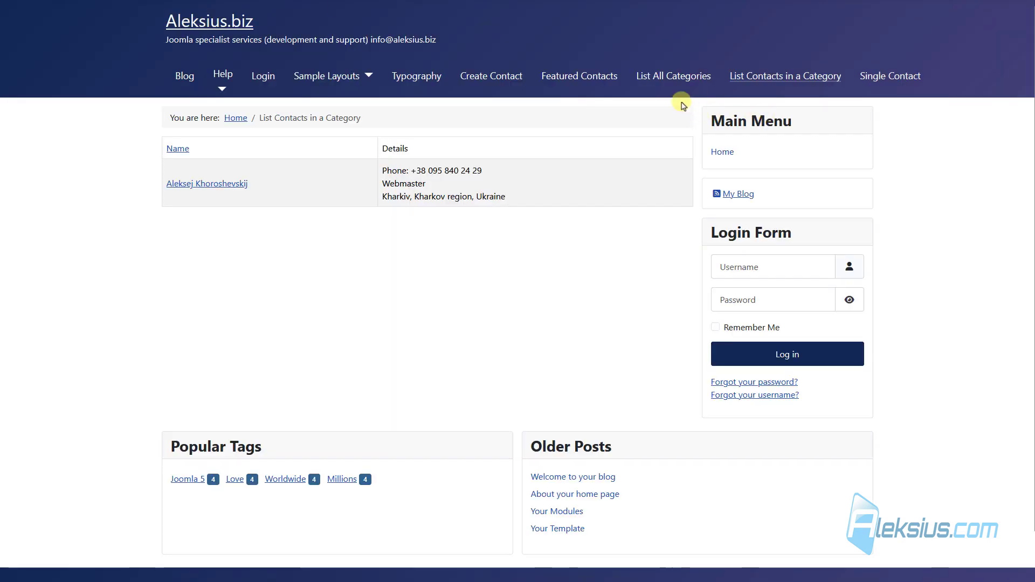
left_click(672, 81)
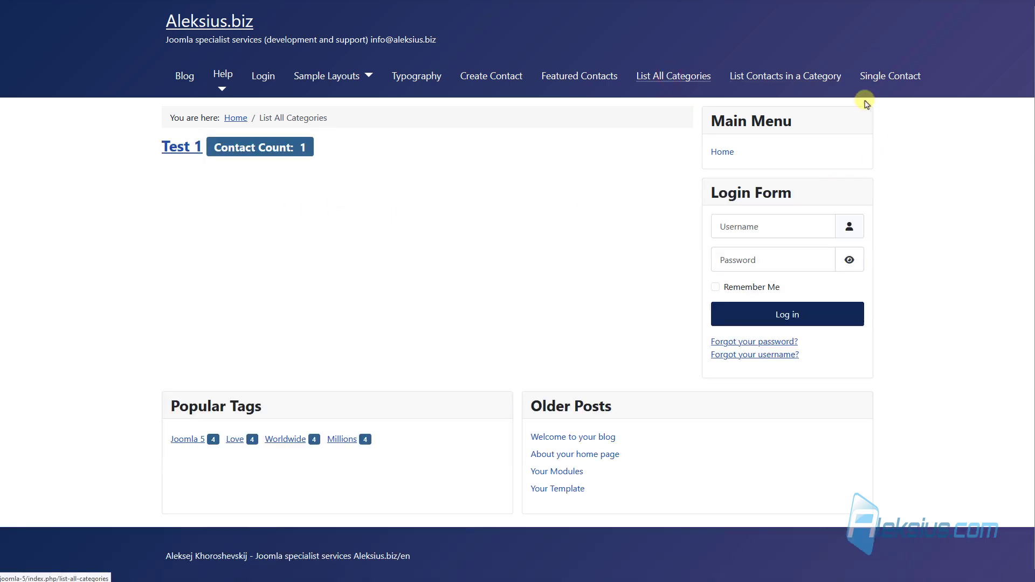
left_click(786, 82)
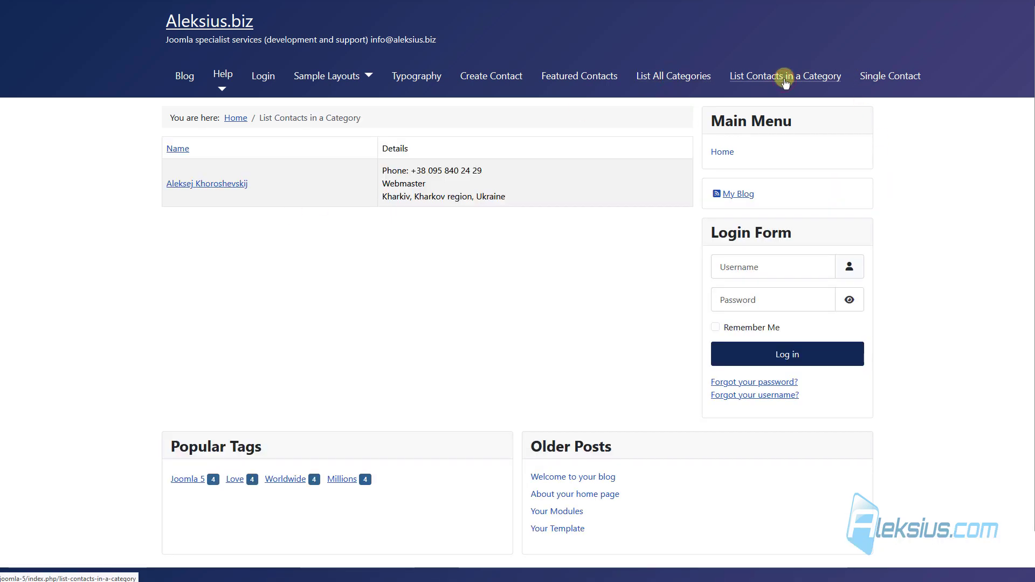
left_click(689, 75)
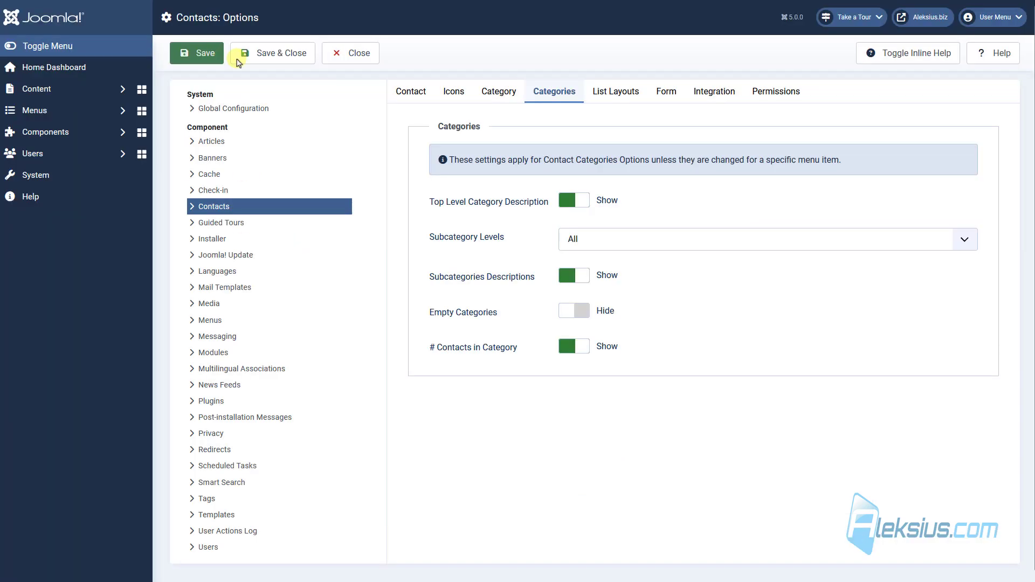
Save and close the global options, view the list of contact categories, and return to the contacts list
left_click(258, 53)
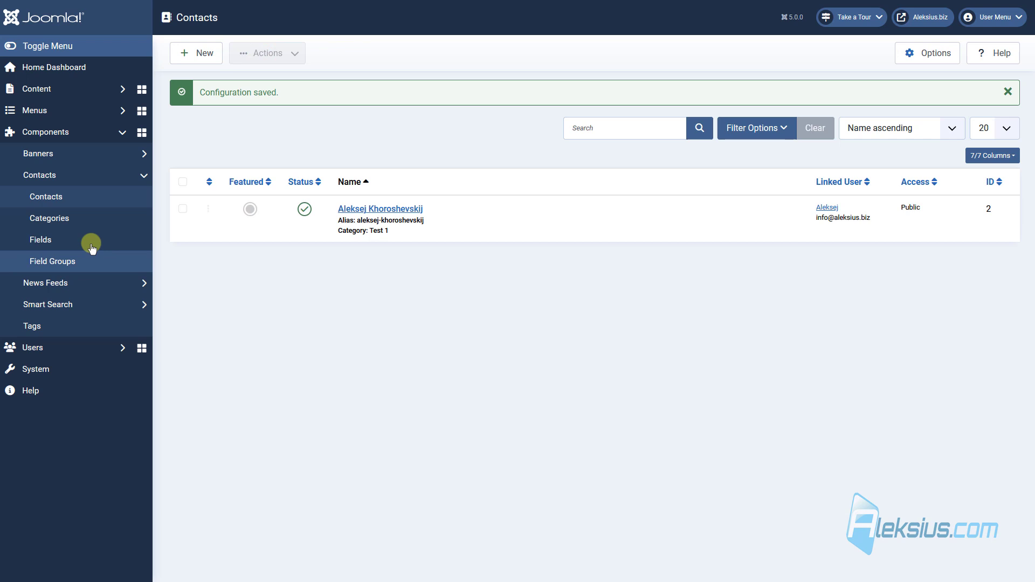
left_click(49, 219)
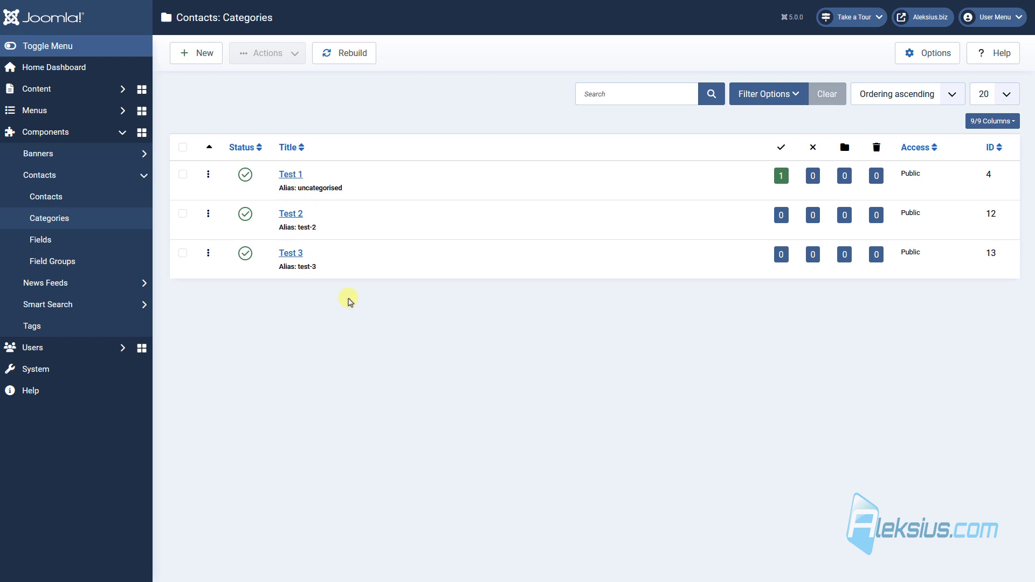
left_click(68, 198)
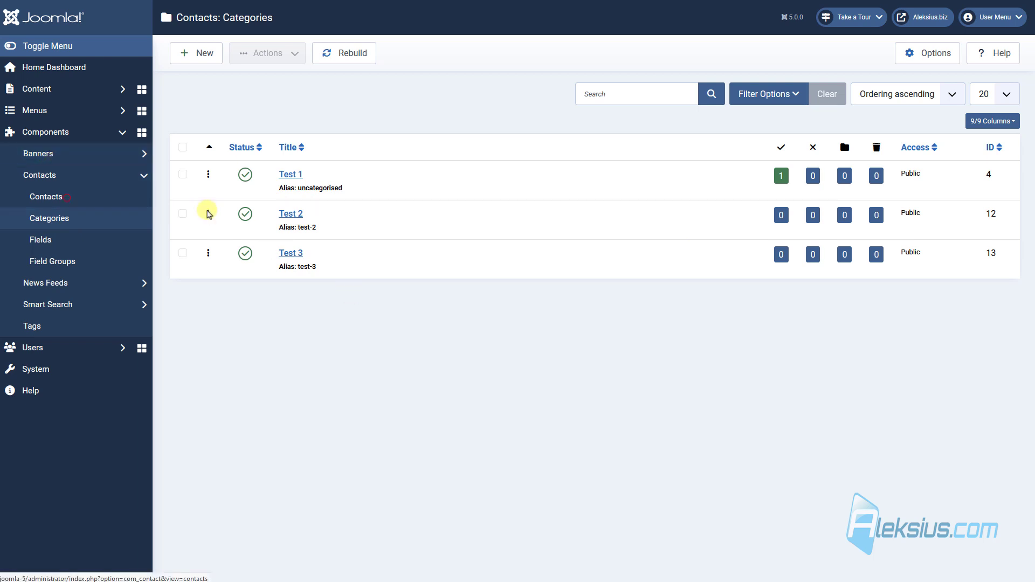
Open the existing contact in category Test 1 and save it as a copy
left_click(360, 174)
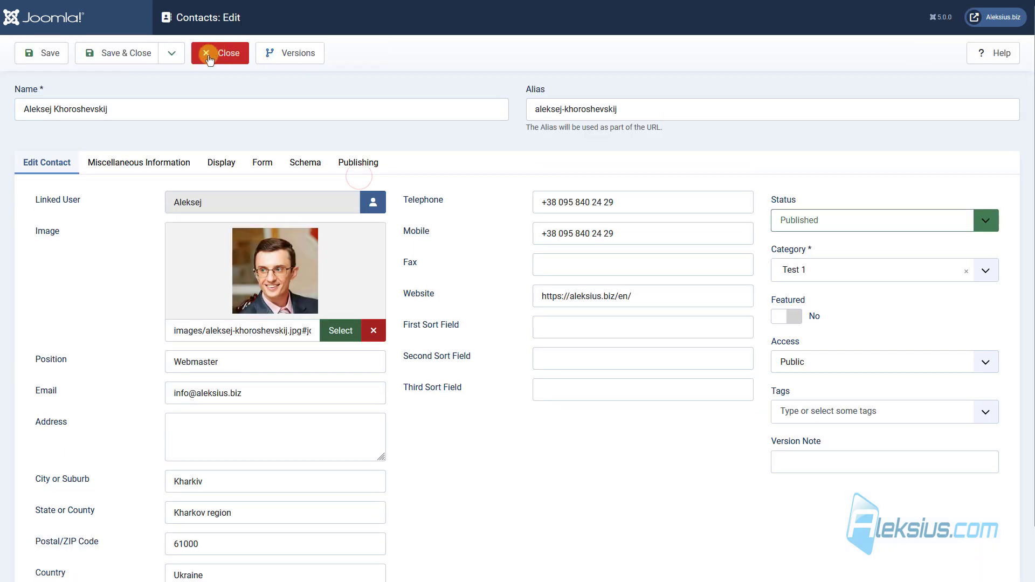
left_click(173, 55)
left_click(146, 122)
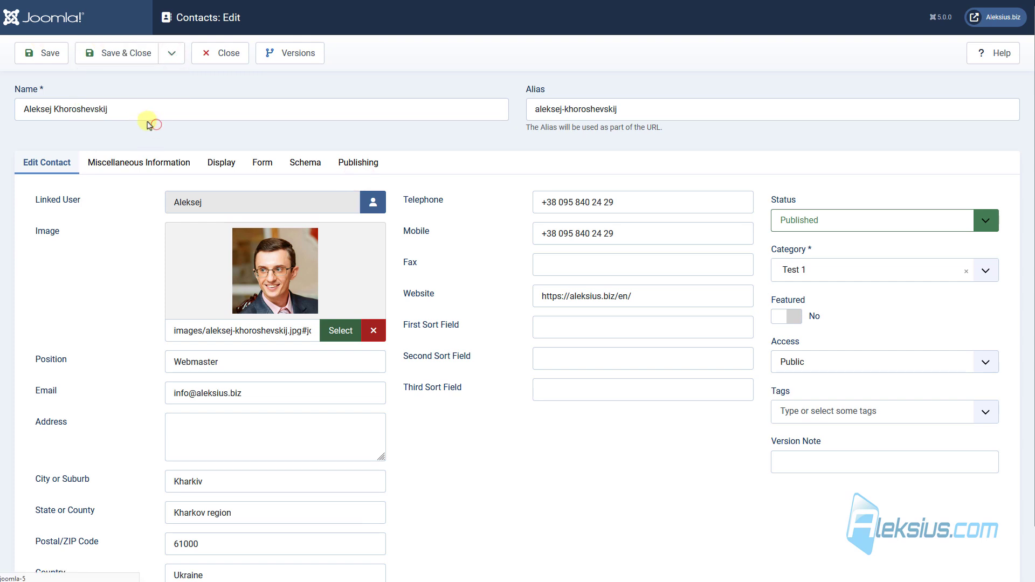
Set the copied contact's status to Published and its category to Test 2, and save and close it
left_click(807, 253)
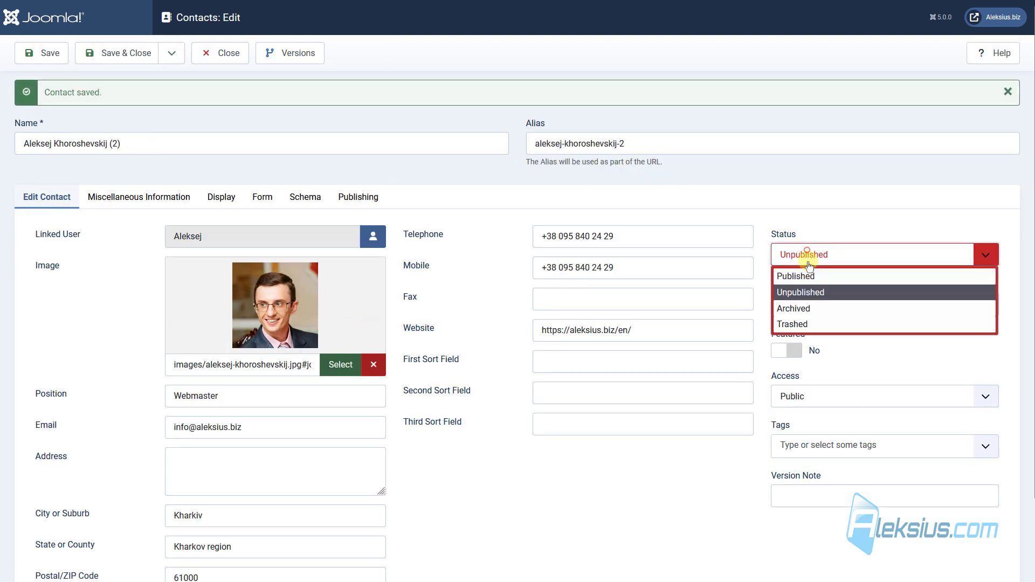
left_click(808, 275)
left_click(797, 308)
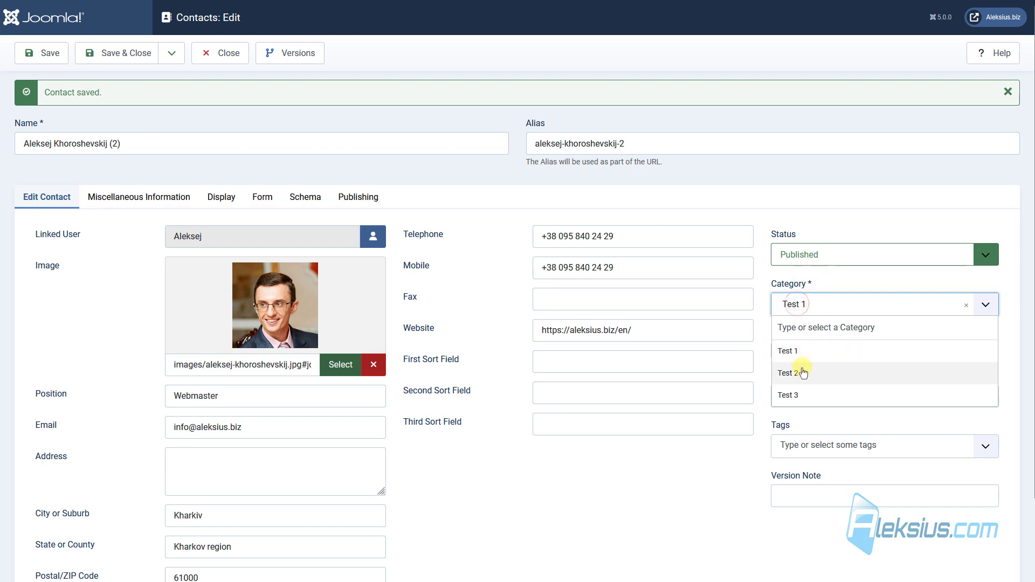
left_click(802, 369)
left_click(45, 56)
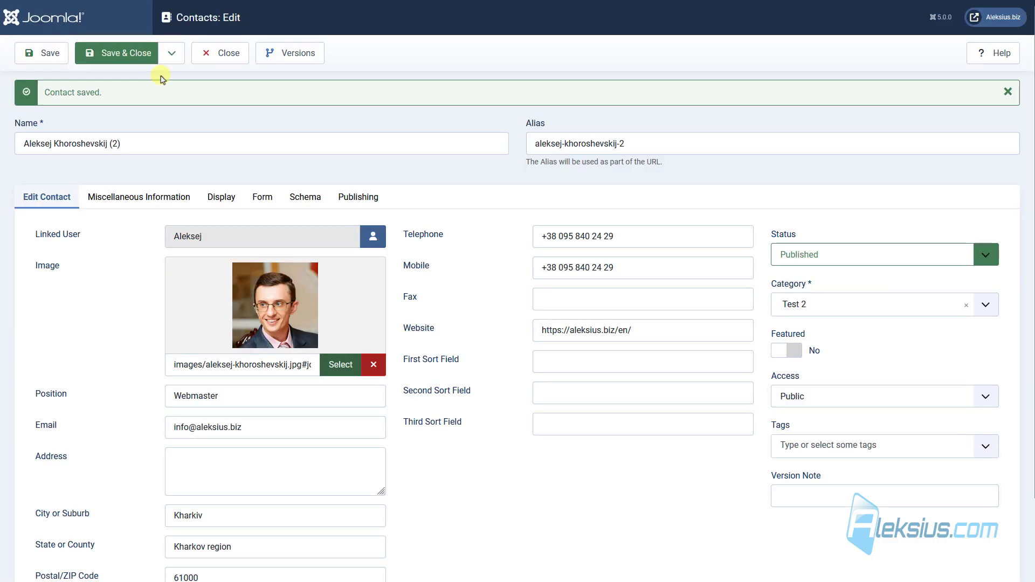
left_click(132, 54)
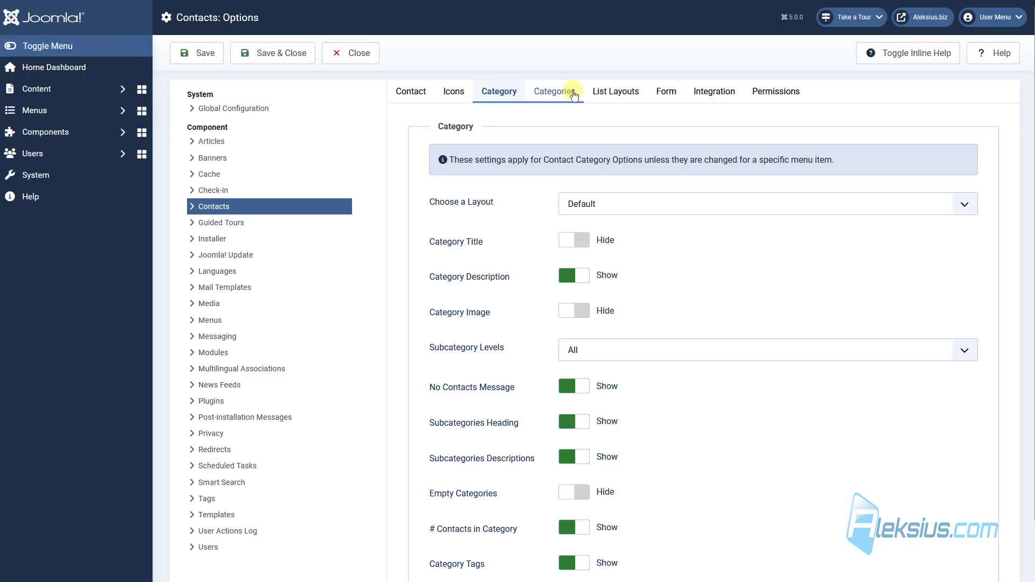
Set Empty Categories to Show in the global Categories options, save, and view the List All Categories page on the site
left_click(573, 91)
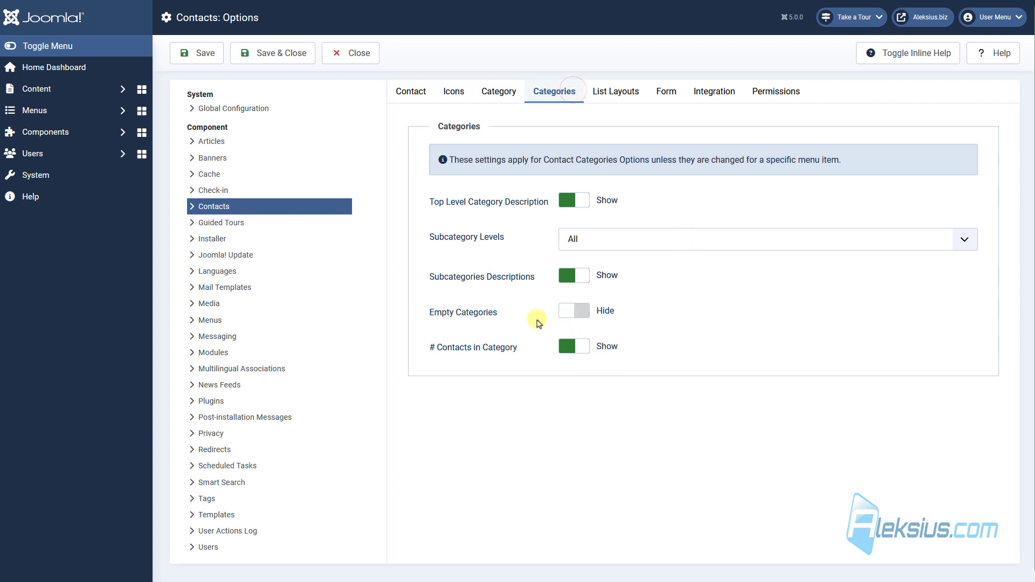
left_click(574, 313)
left_click(290, 57)
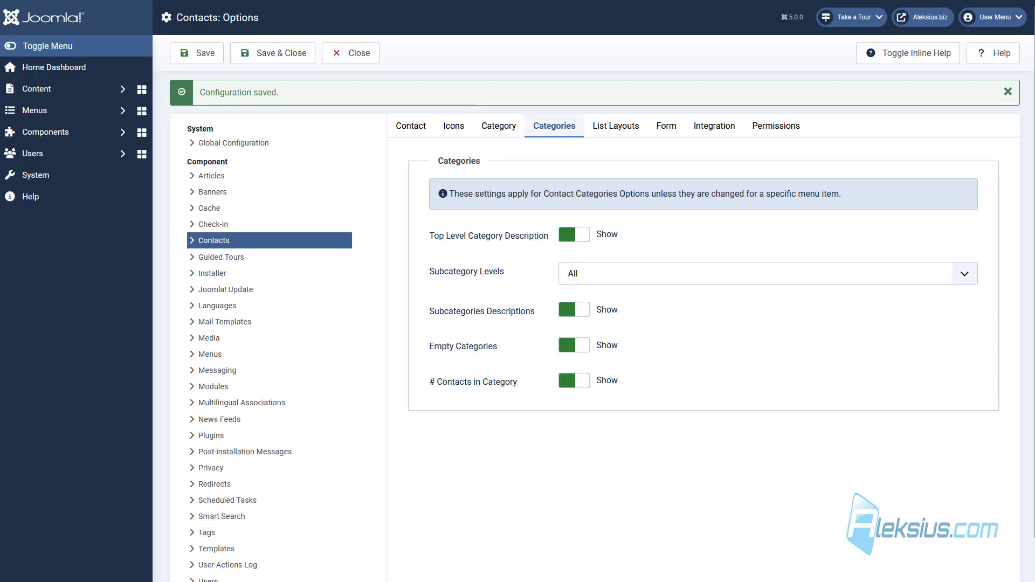
left_click(210, 25)
Set # Contacts in Category to Hide in the global Categories options, save, and reload the List All Categories page
left_click(574, 383)
left_click(190, 57)
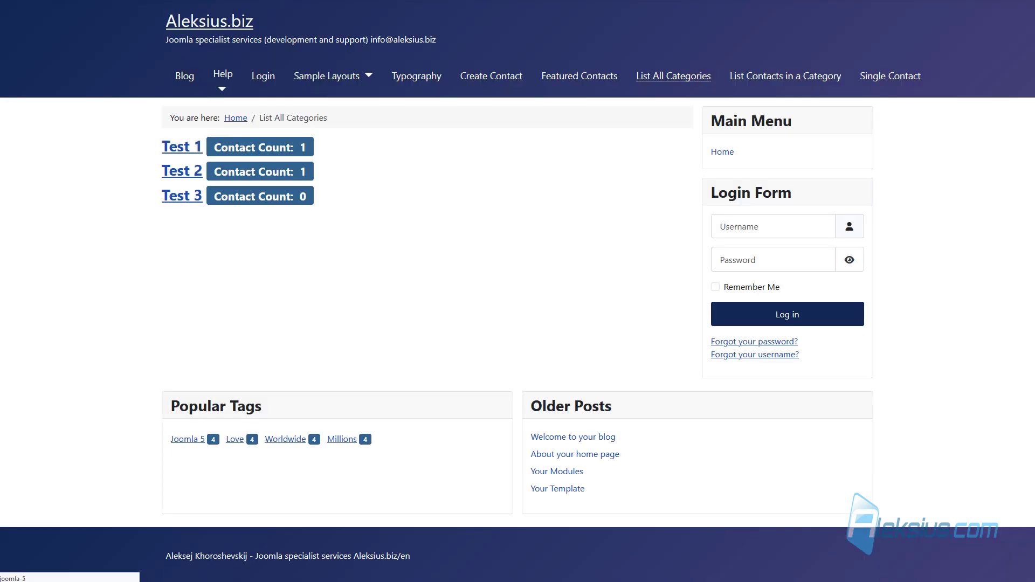
key("F5")
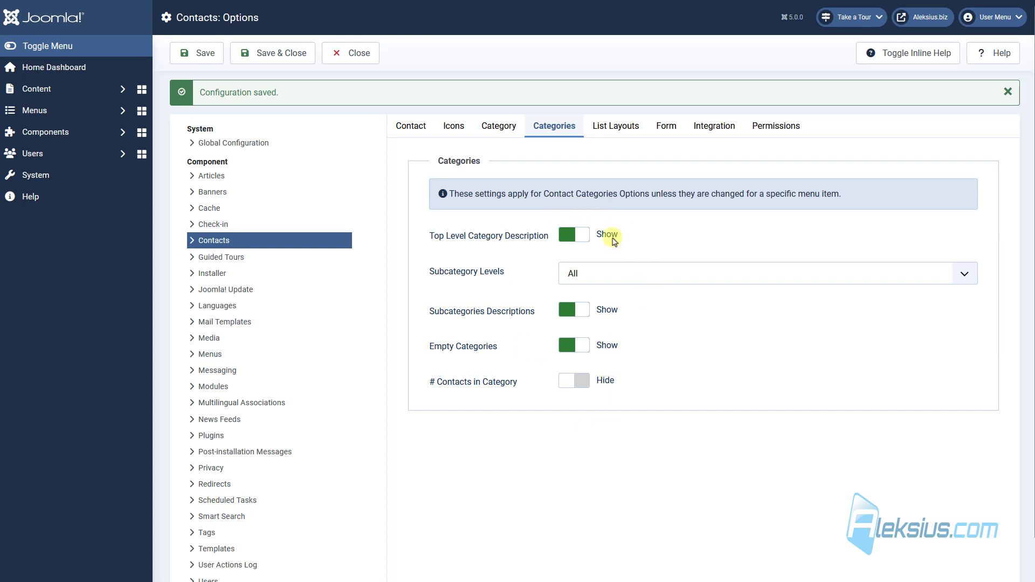
View the global List Layouts options, and save and close the contact options
left_click(613, 125)
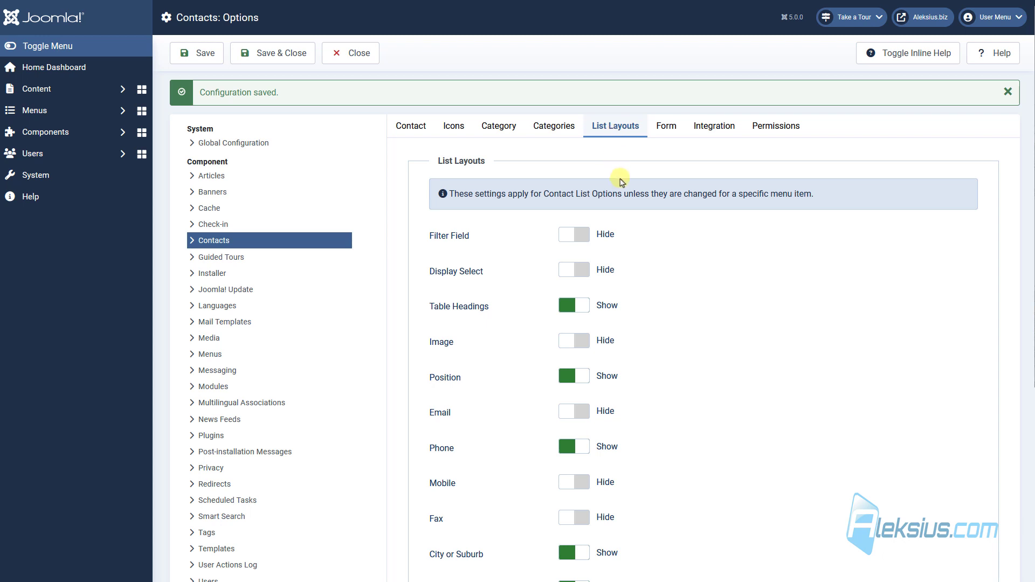
left_click(274, 53)
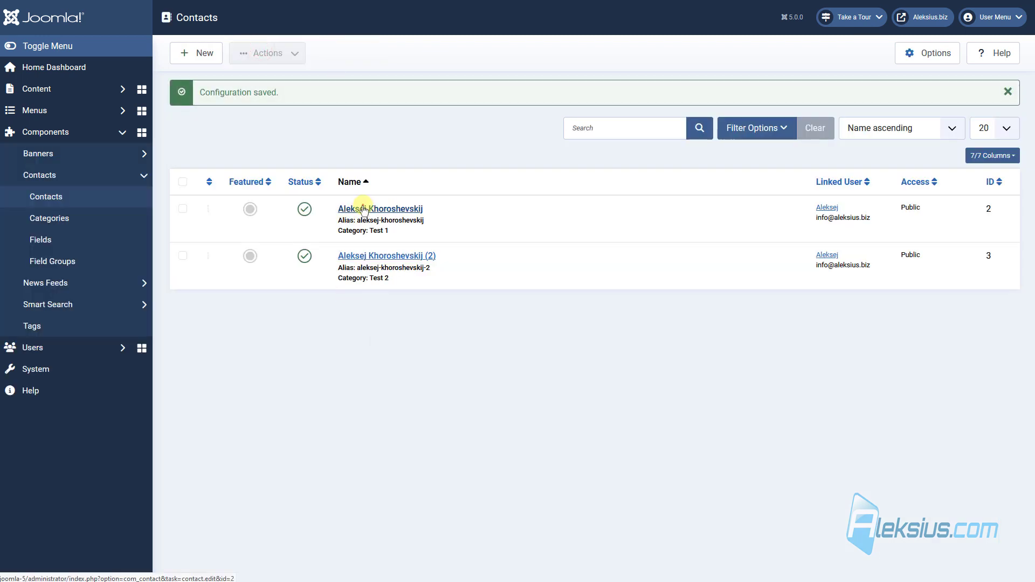
Save the original Test 1 contact as another copy, set the copy to Published in category Test 1, and save it
left_click(364, 210)
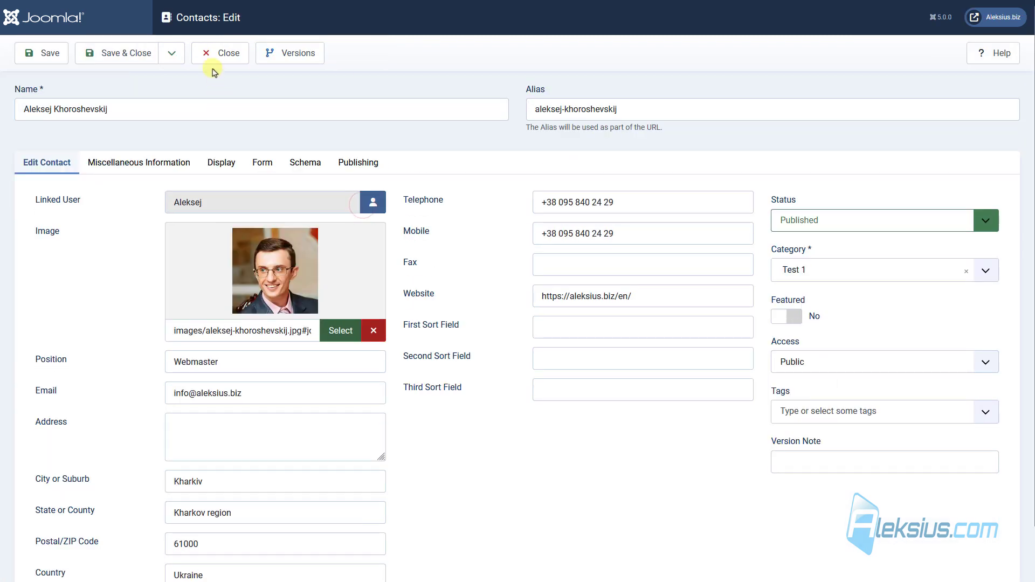
left_click(178, 56)
left_click(150, 123)
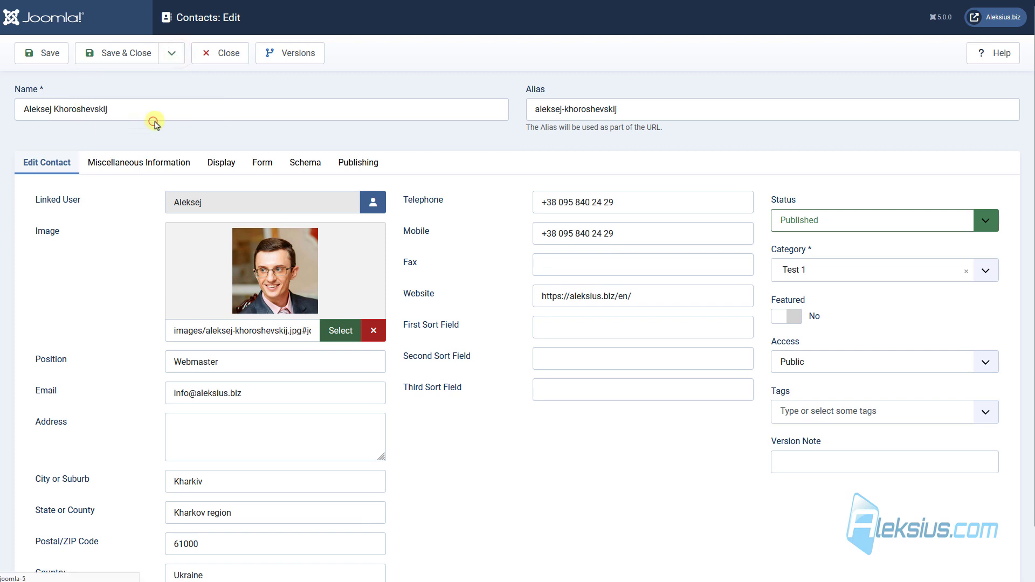
left_click(808, 255)
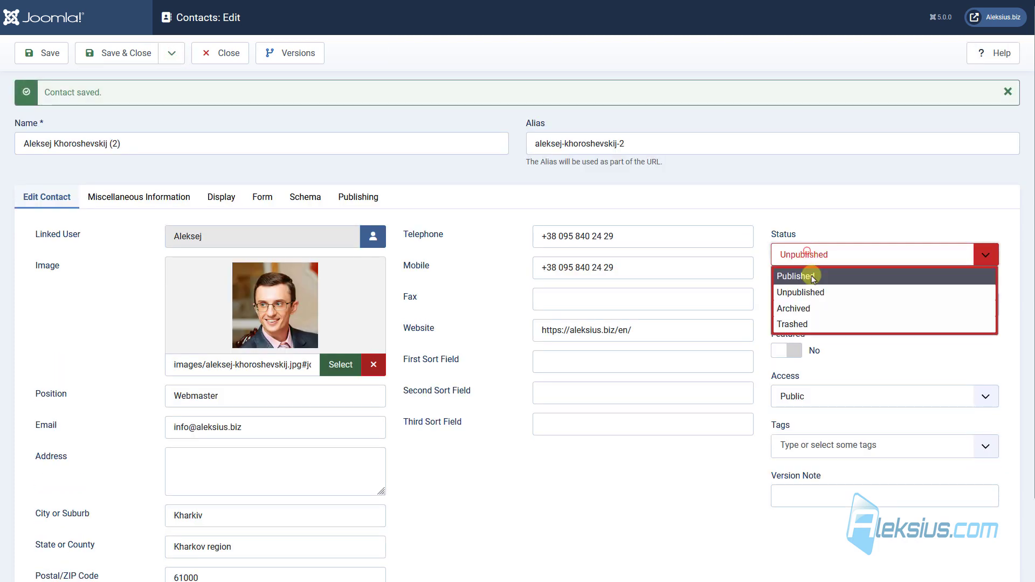
left_click(810, 274)
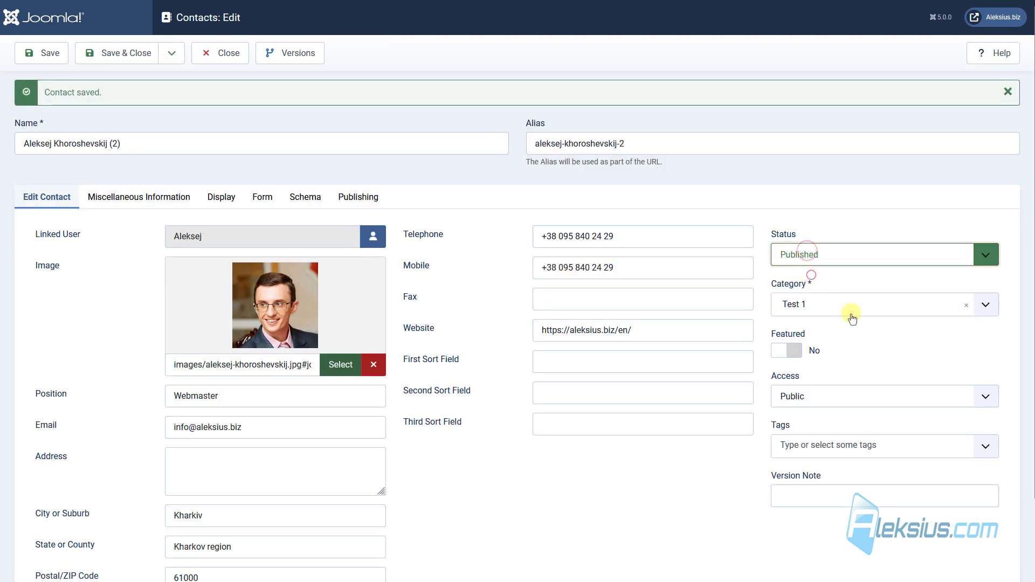
left_click(36, 63)
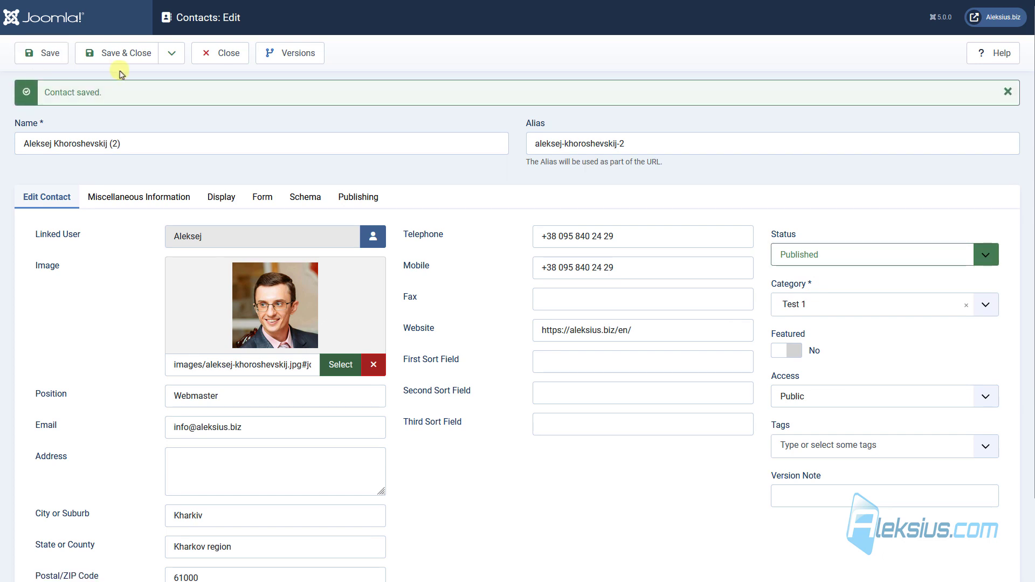
Save the new contact as one more copy, publish and close it, and reload the List Contacts in a Category page
left_click(172, 60)
left_click(132, 123)
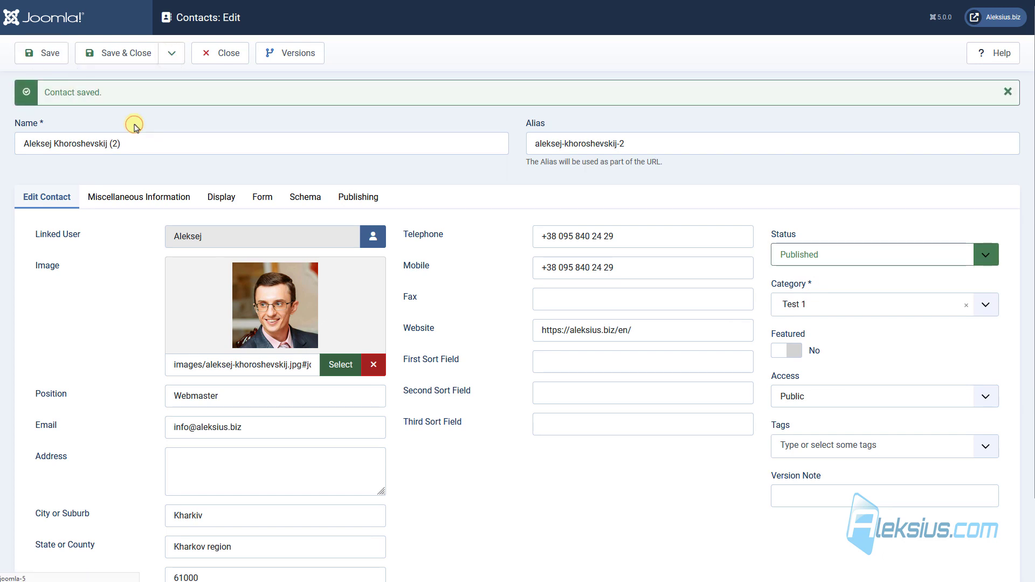
left_click(827, 254)
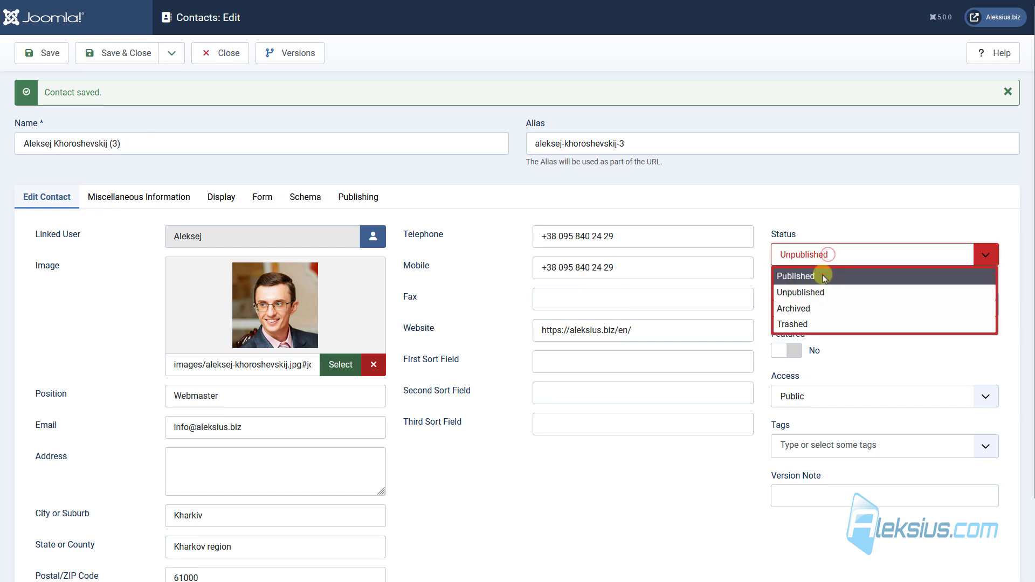
left_click(822, 274)
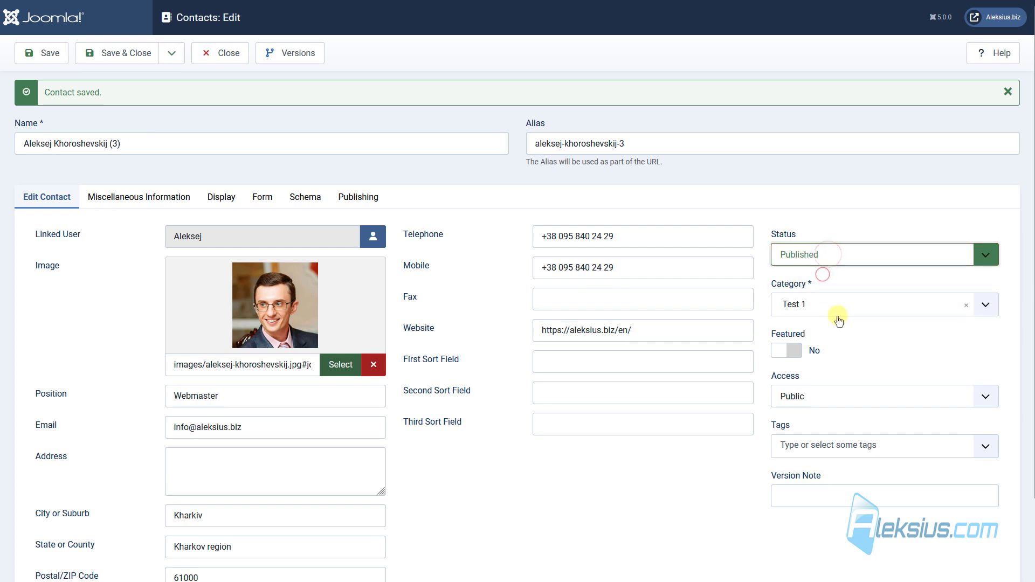
left_click(151, 59)
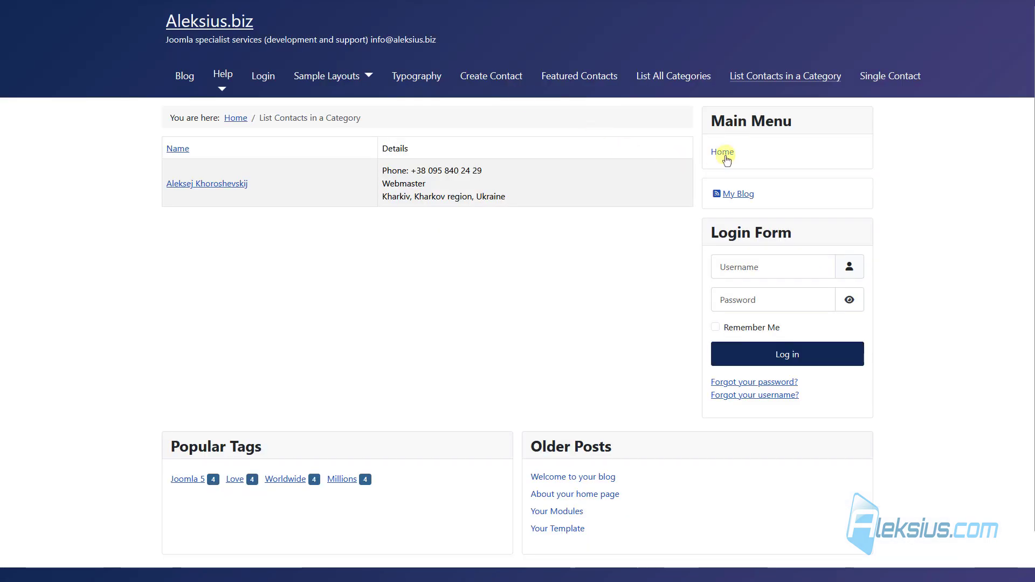
key("F5")
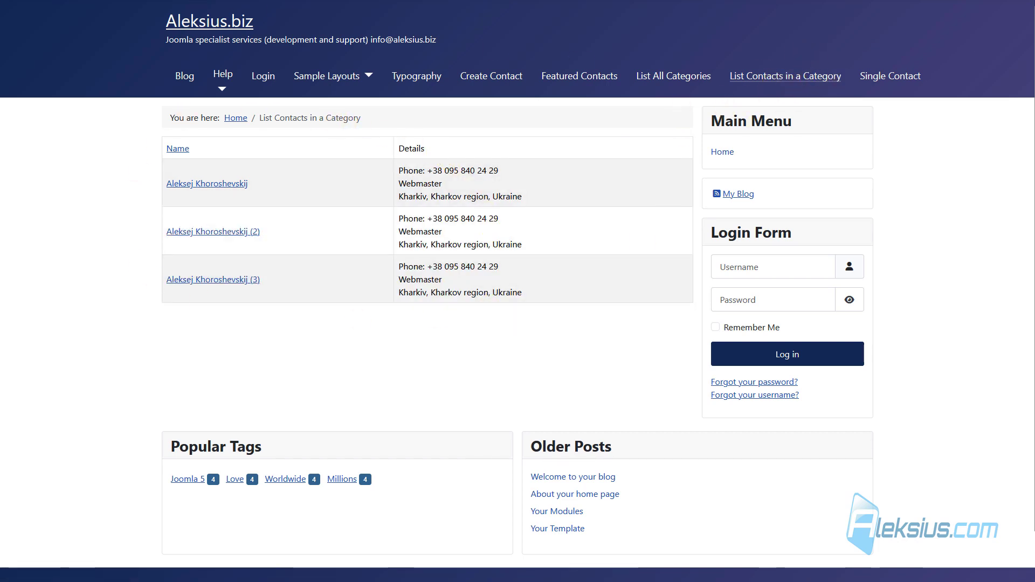
Set Filter Field to Show in the global List Layouts options for contacts and save
left_click(368, 1)
left_click(936, 53)
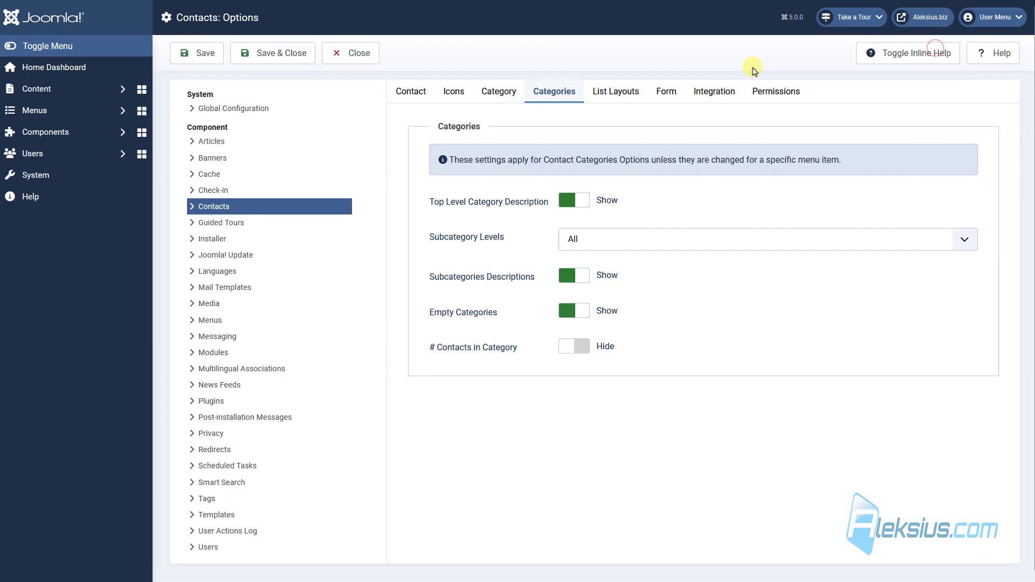
left_click(622, 96)
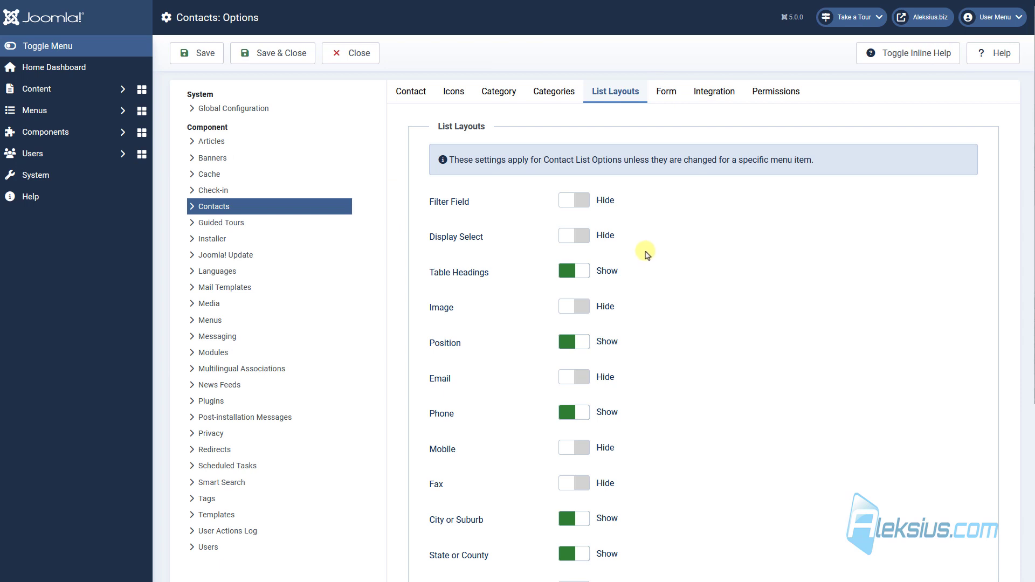
left_click(574, 200)
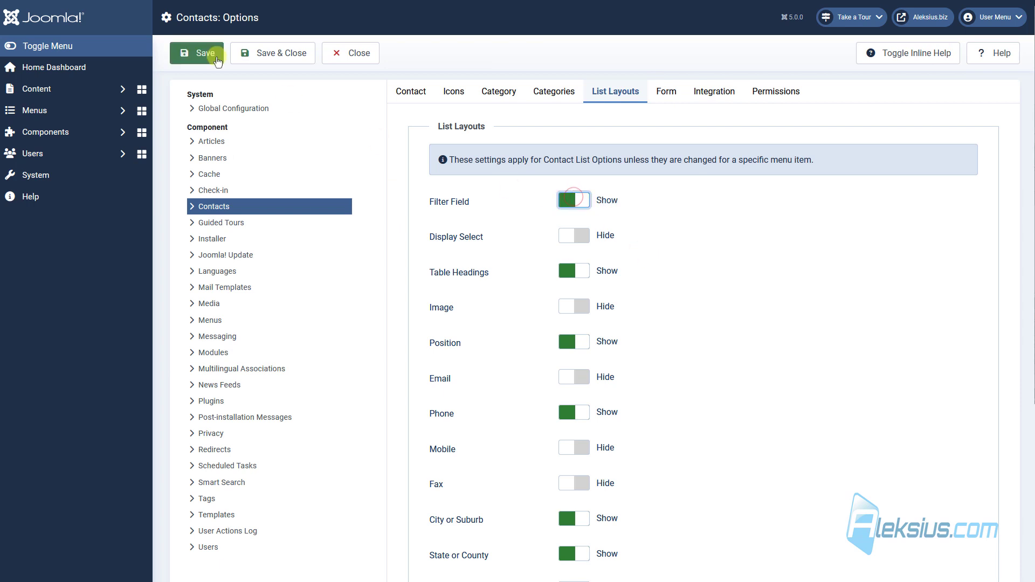
left_click(215, 55)
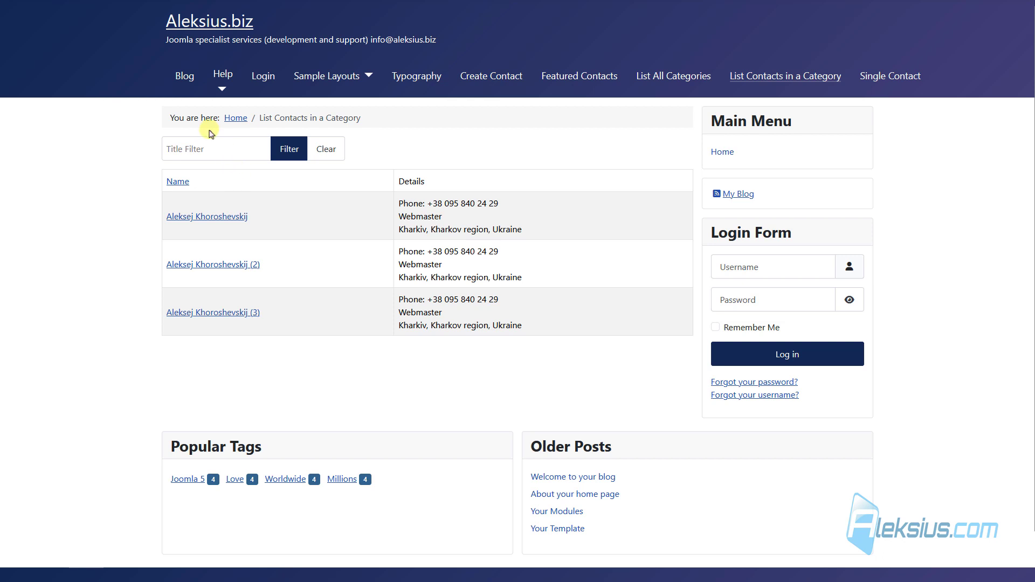
Filter the List Contacts in a Category page by the second contact's name, and clear the filter
left_click(210, 148)
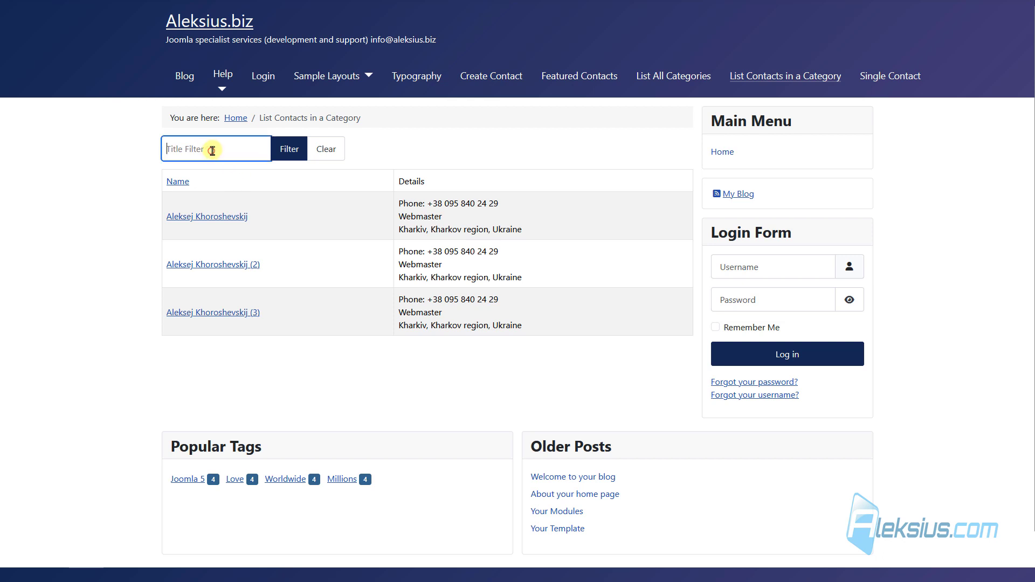
left_click_drag(164, 268, 237, 149)
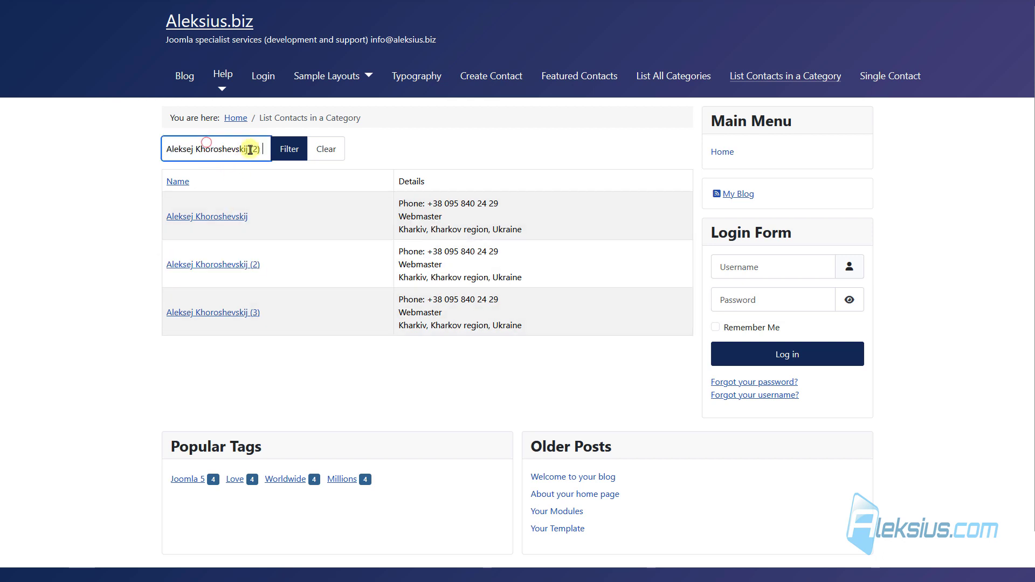
left_click(290, 154)
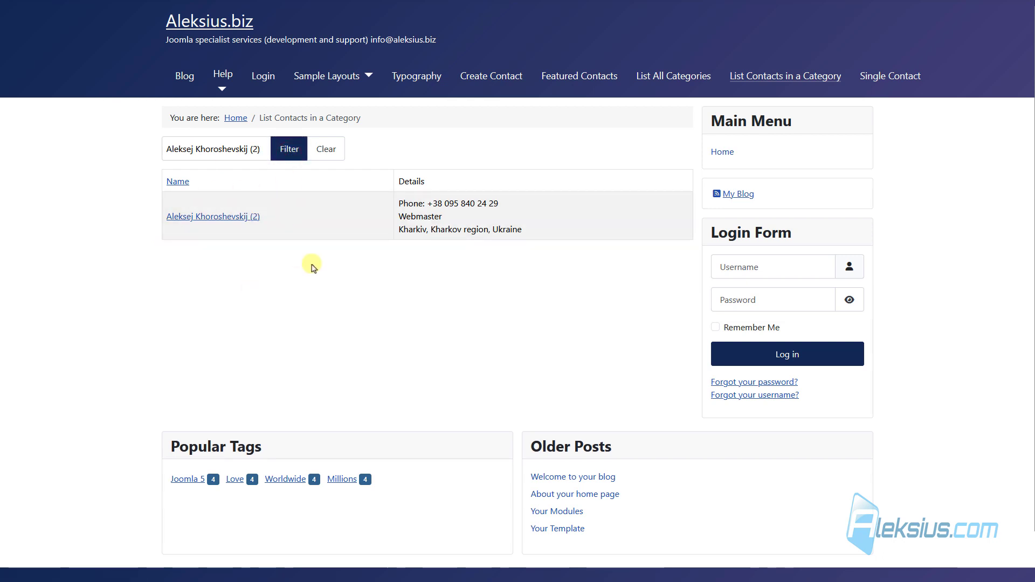
left_click(328, 150)
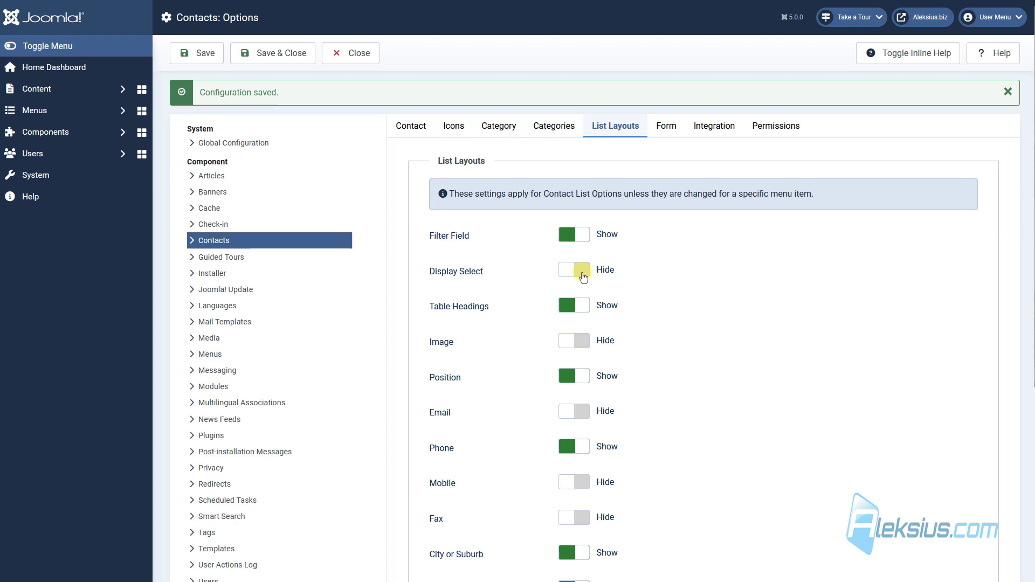
Set Display Select to Show in the List Layouts options, save, and reload the List Contacts in a Category page
left_click(583, 277)
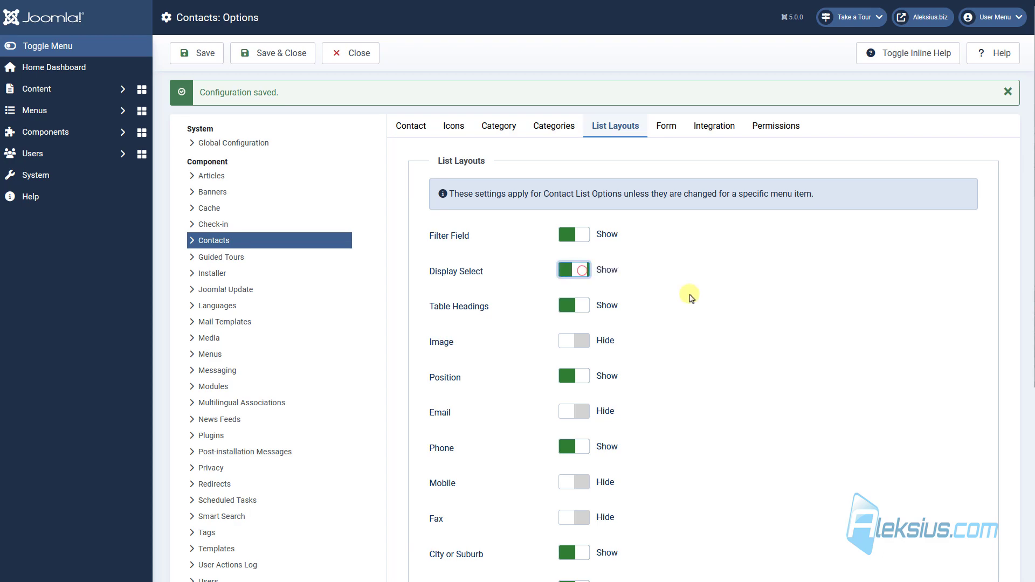
left_click(205, 51)
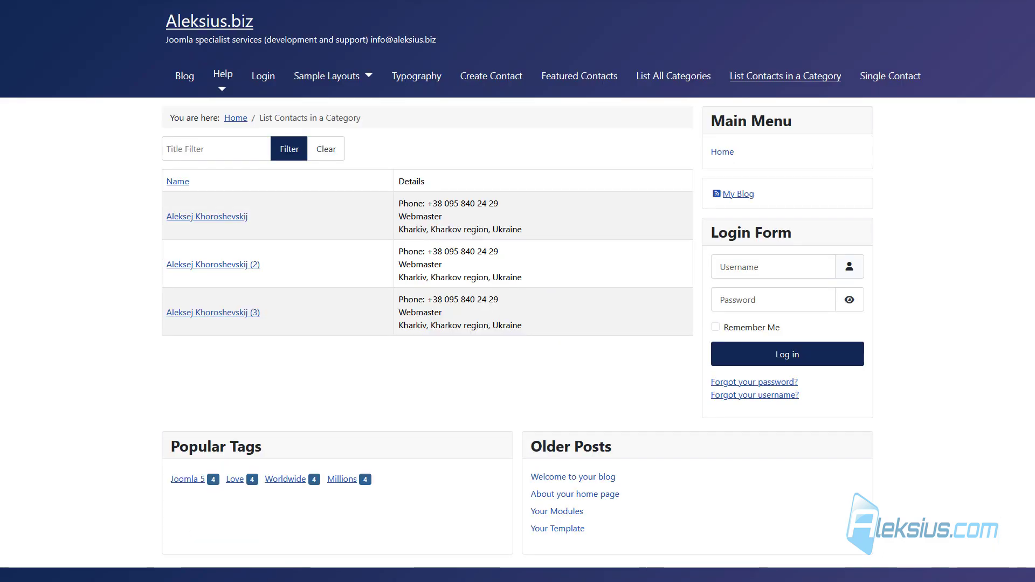
key("F5")
left_click(562, 313)
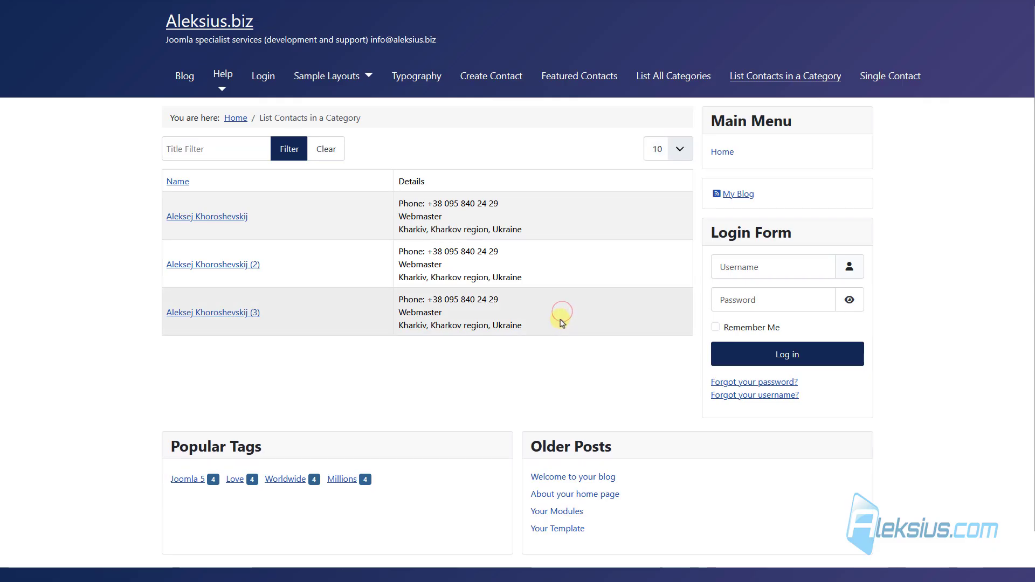
View the choices for the number of contacts displayed in the list, leaving the selection as it is
left_click(663, 150)
left_click(661, 150)
left_click(659, 150)
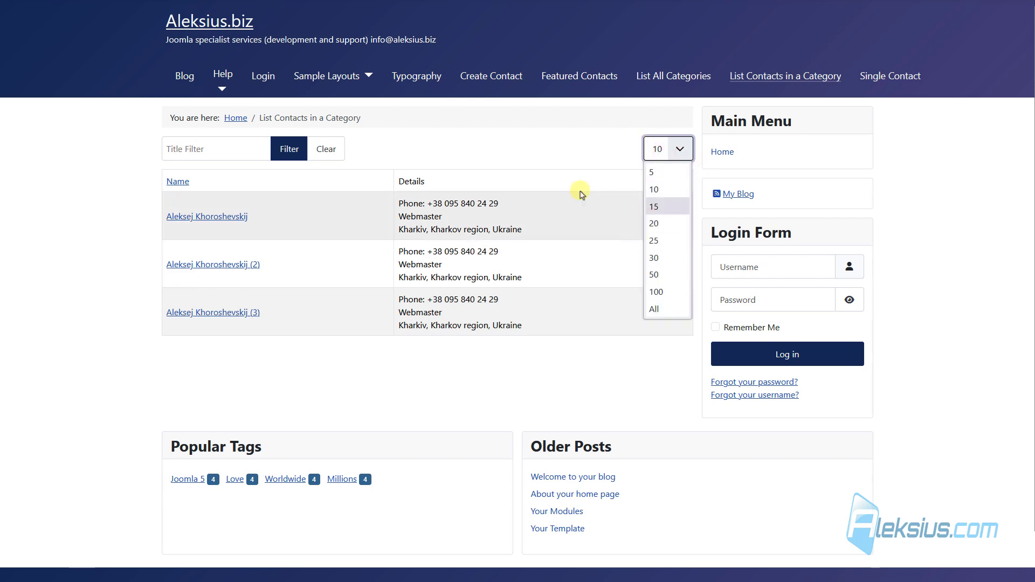
left_click(486, 150)
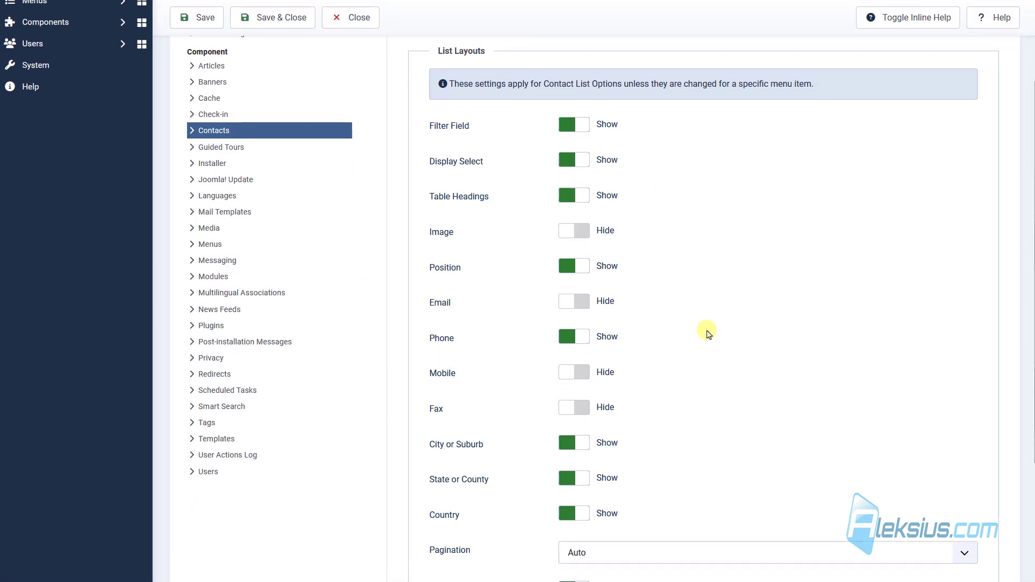
Set Image to Show in the List Layouts options, save, and reload the contact list page to check the images
scroll(708, 334, "down", 1)
left_click(562, 176)
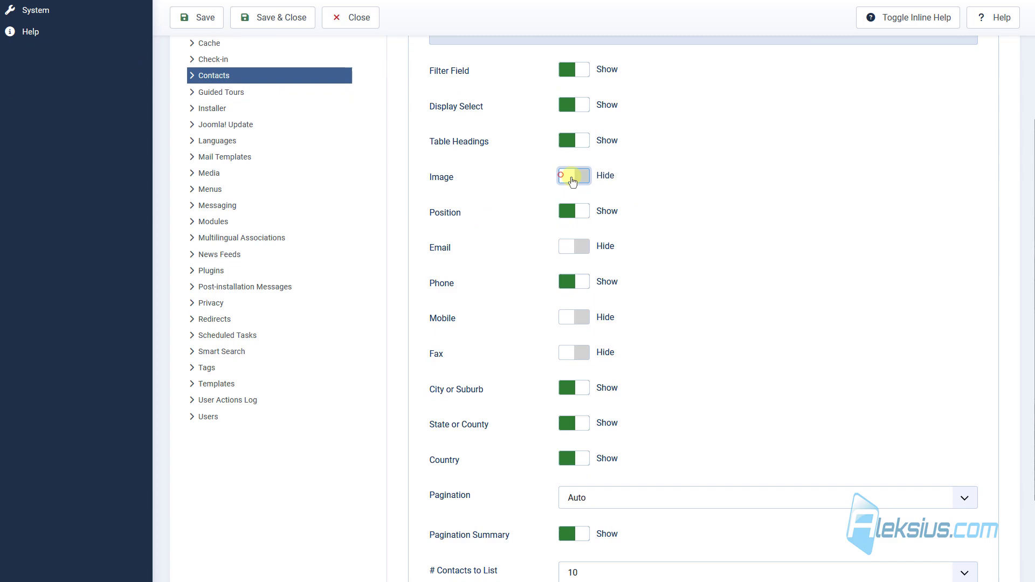
left_click(189, 12)
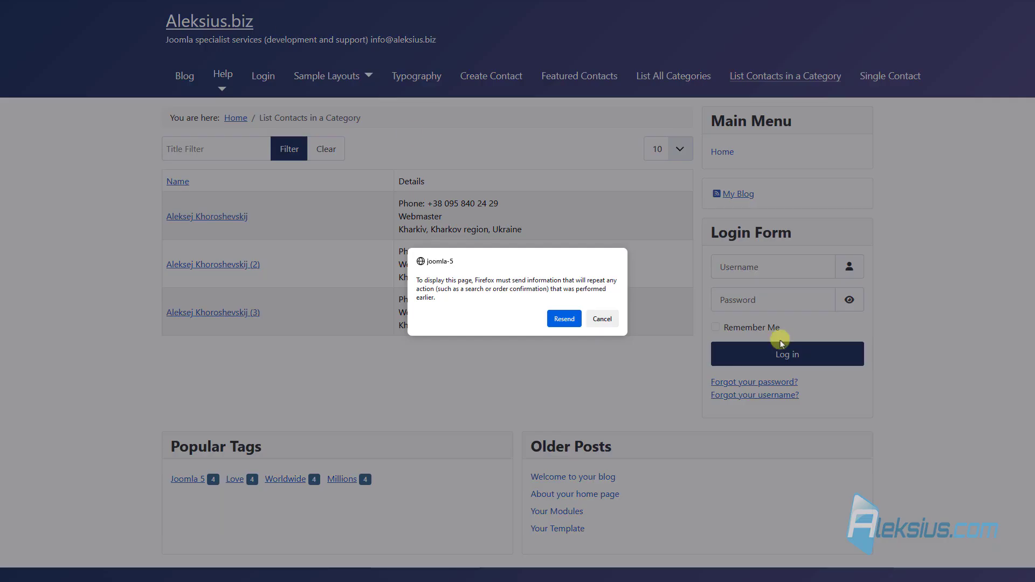
left_click(564, 319)
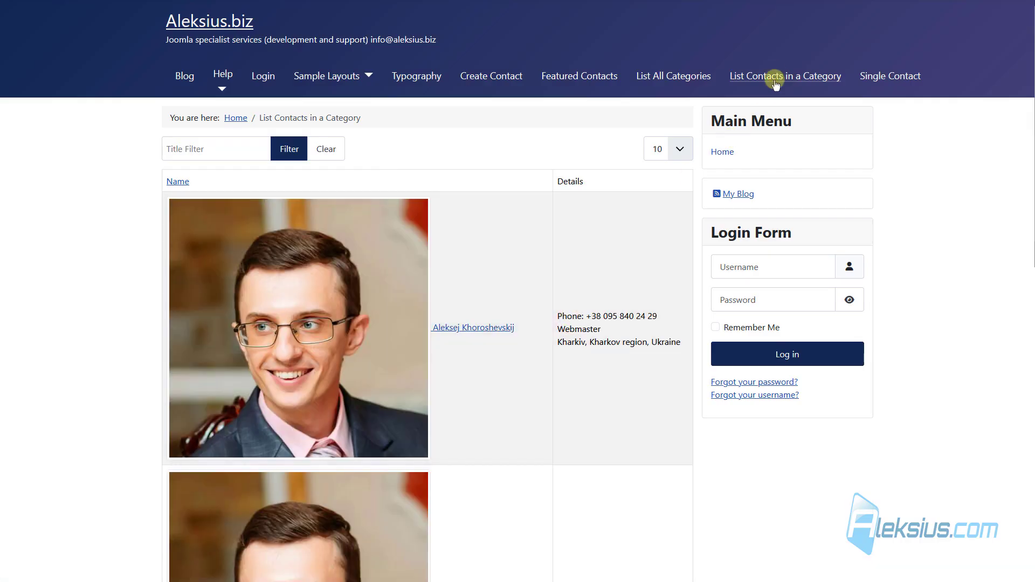
scroll(510, 207, "down", 6)
scroll(506, 209, "down", 4)
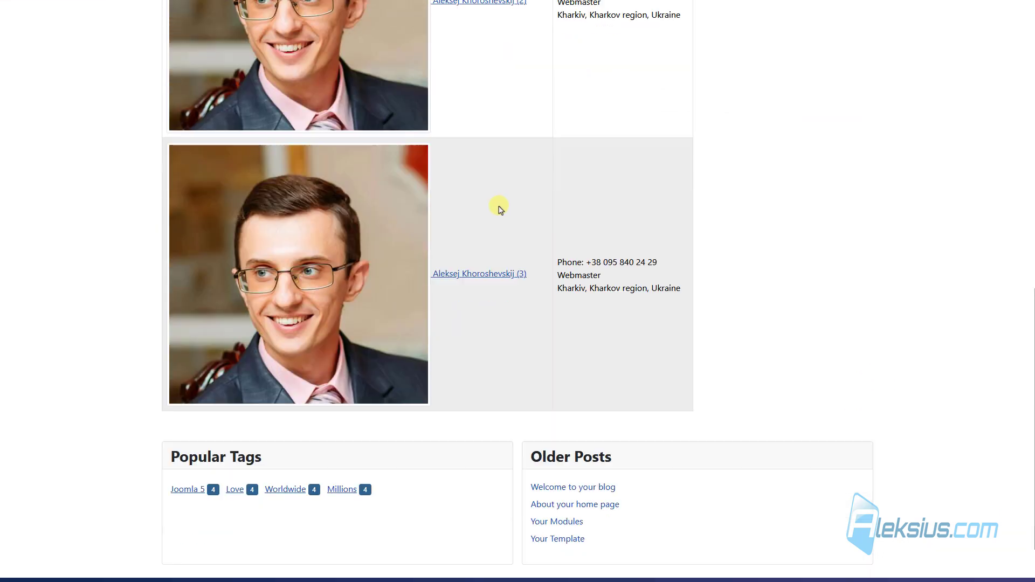
scroll(497, 208, "up", 11)
Set Image to Hide and Email and Mobile to Show in the List Layouts options, and save
left_click(256, 1)
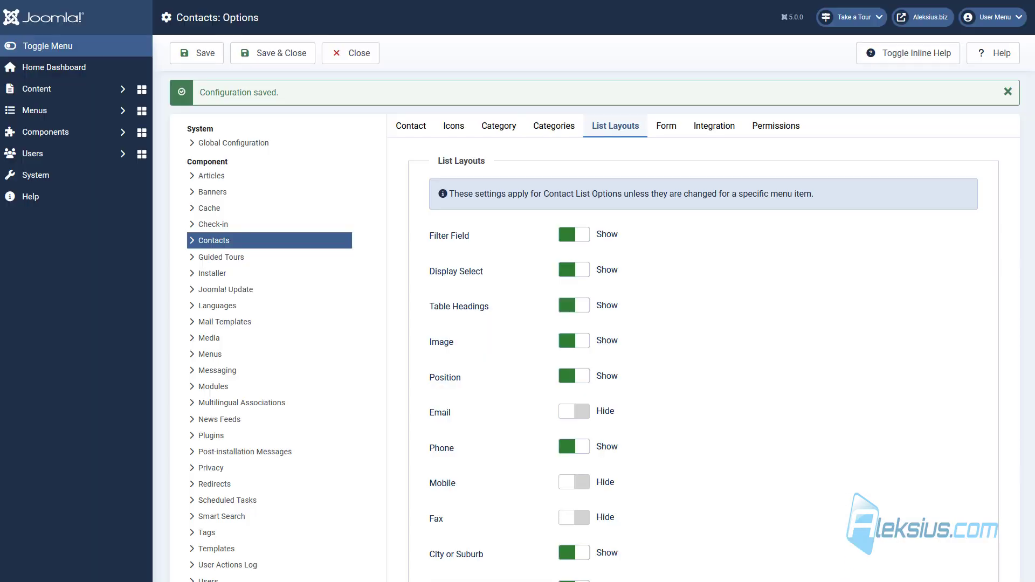
left_click(584, 341)
scroll(621, 337, "down", 3)
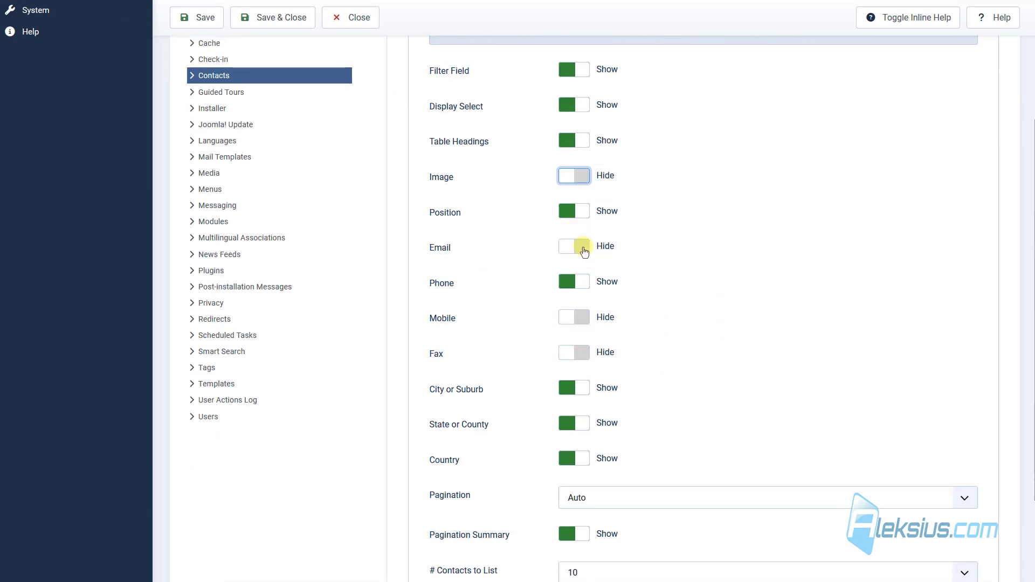
left_click(584, 250)
left_click(580, 320)
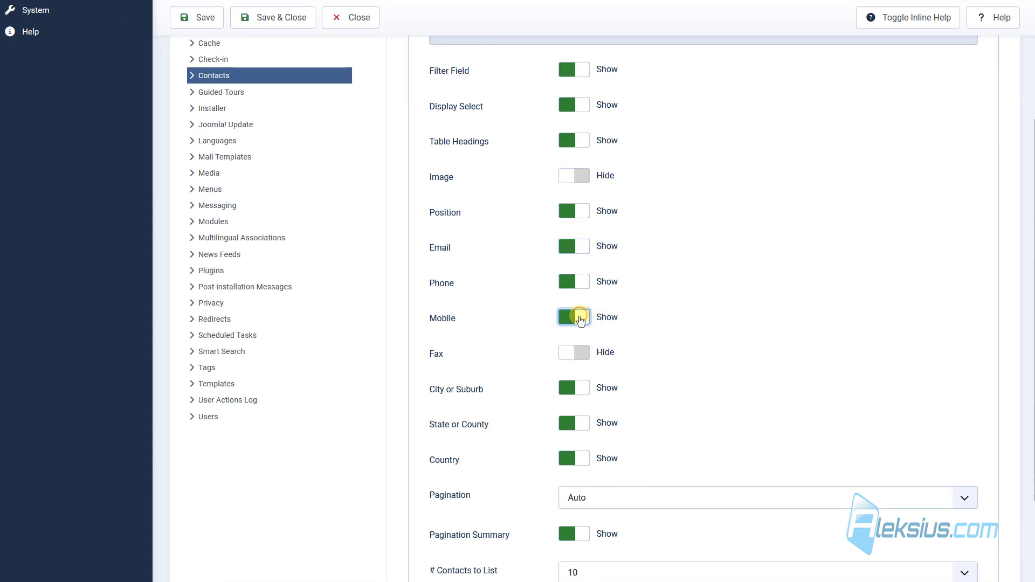
scroll(580, 319, "down", 2)
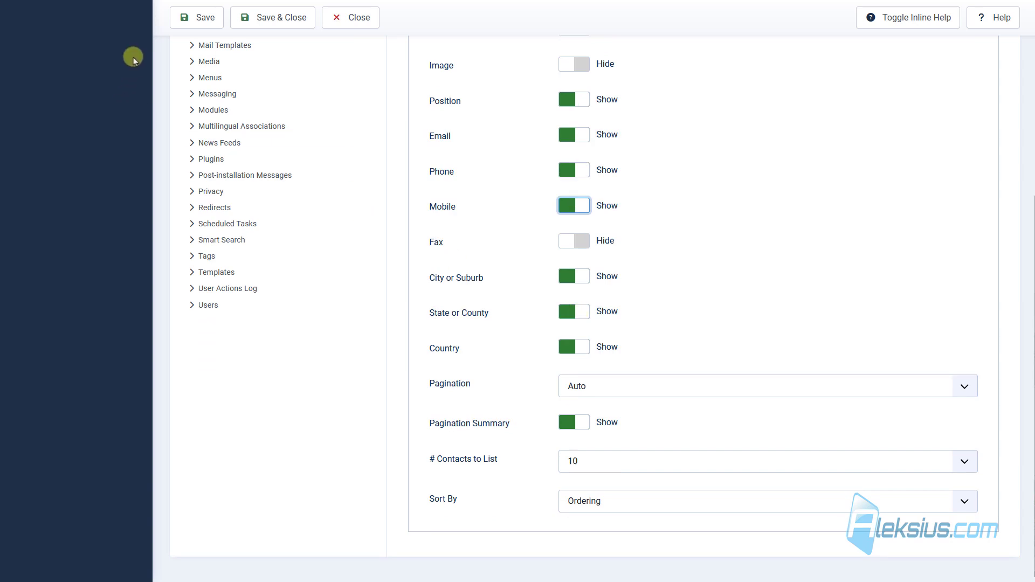
left_click(209, 19)
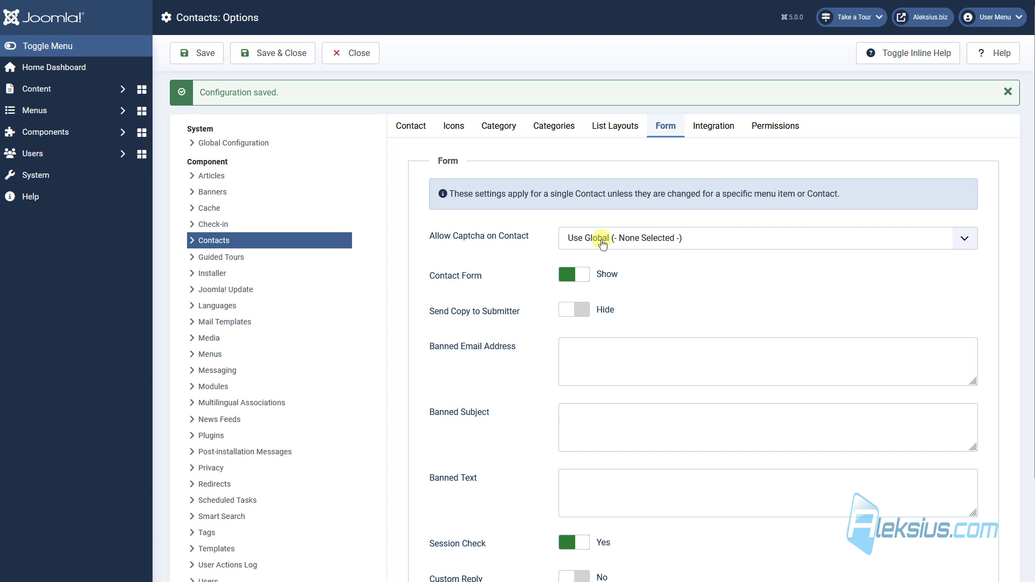
Set Contact Form to Hide in the global Form options, save, and check the Single Contact page
left_click(576, 279)
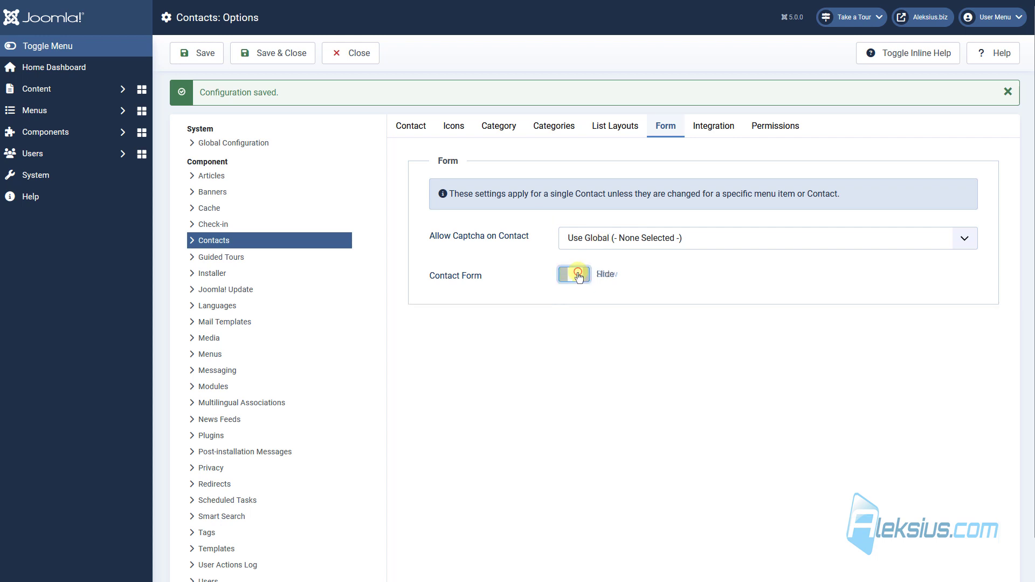
left_click(219, 56)
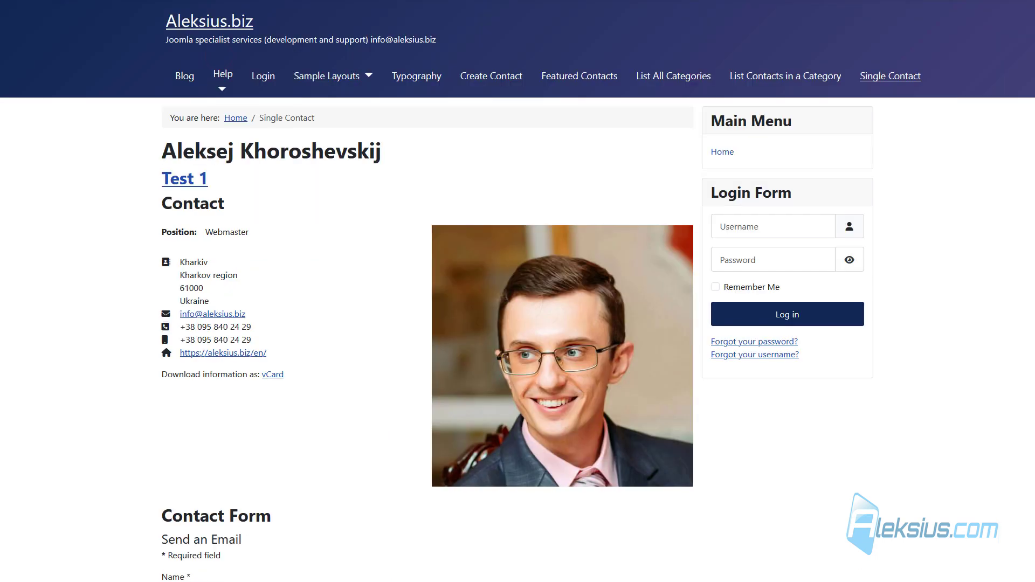
scroll(296, 152, "down", 7)
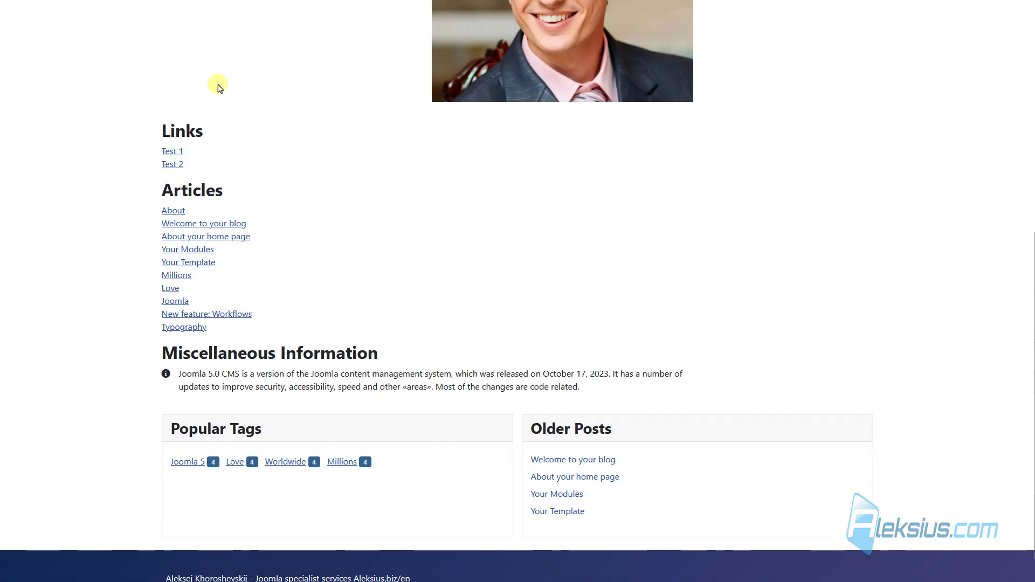
scroll(219, 88, "up", 3)
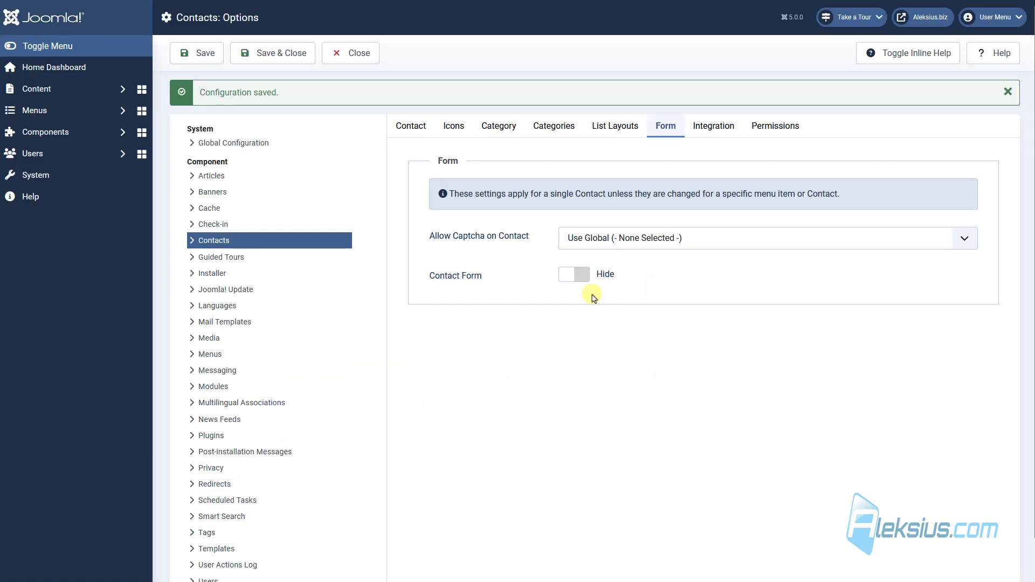
Set Contact Form to Show in the global Form options, save, and reload the Single Contact page
left_click(576, 275)
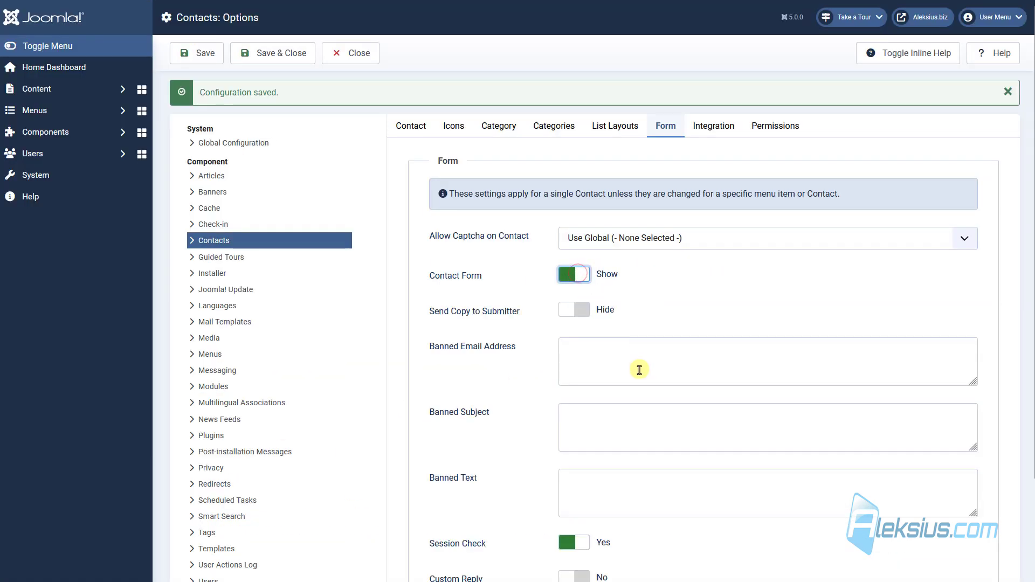
left_click(202, 53)
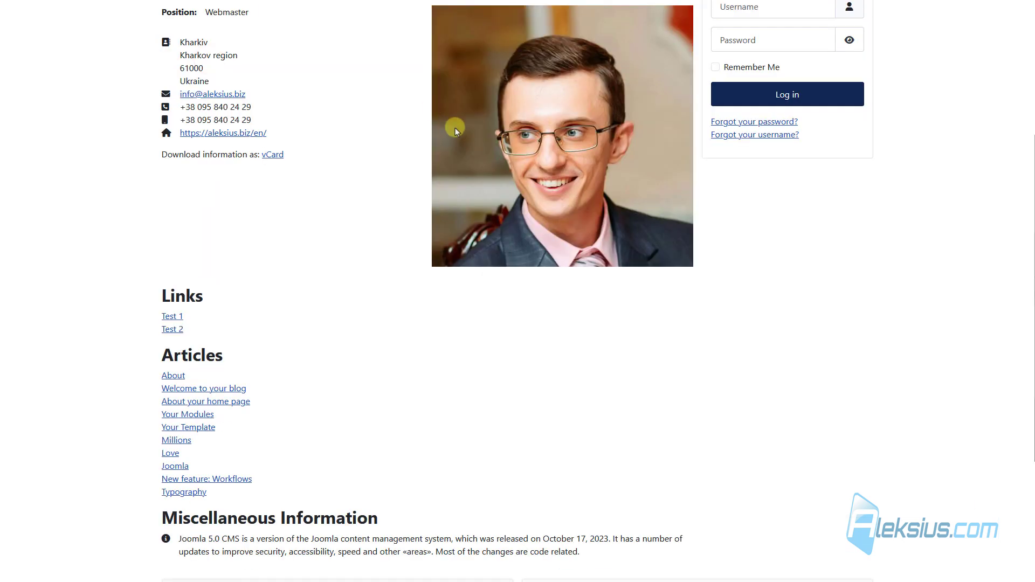
key("F5")
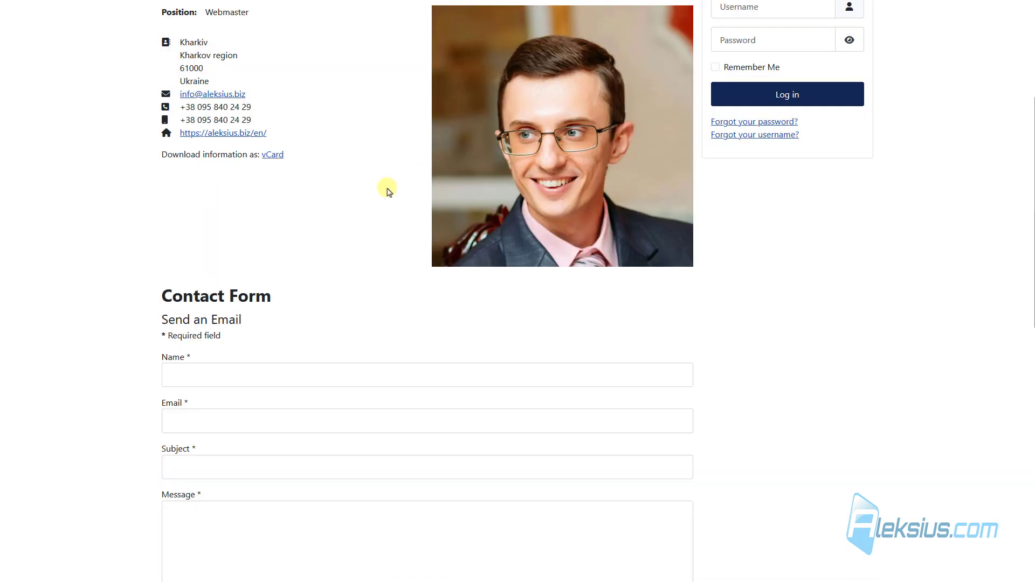
scroll(386, 189, "down", 6)
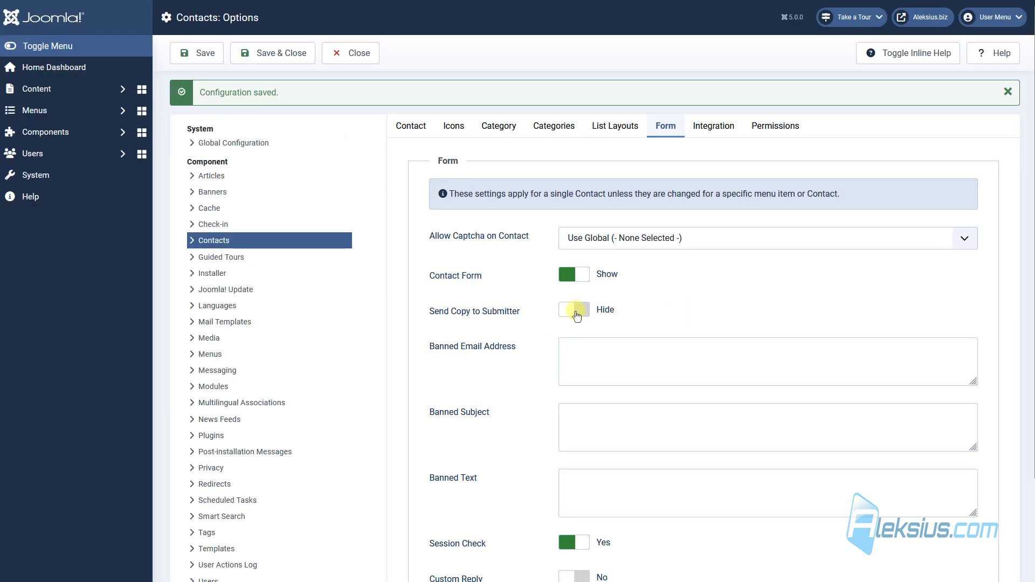
Set Send Copy to Submitter to Show in the Form options, save, and reload the Single Contact page
left_click(578, 316)
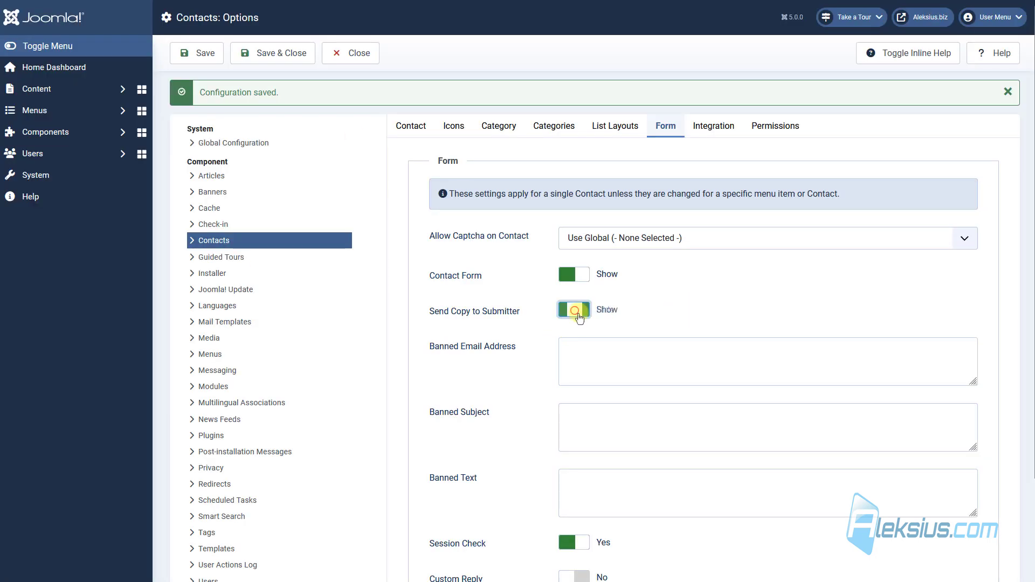
left_click(189, 56)
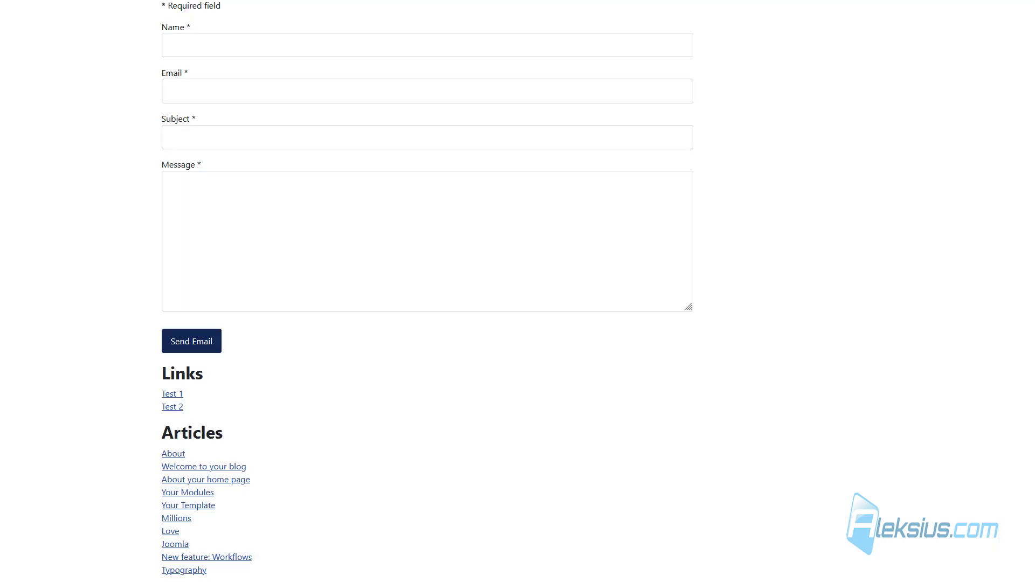
key("F5")
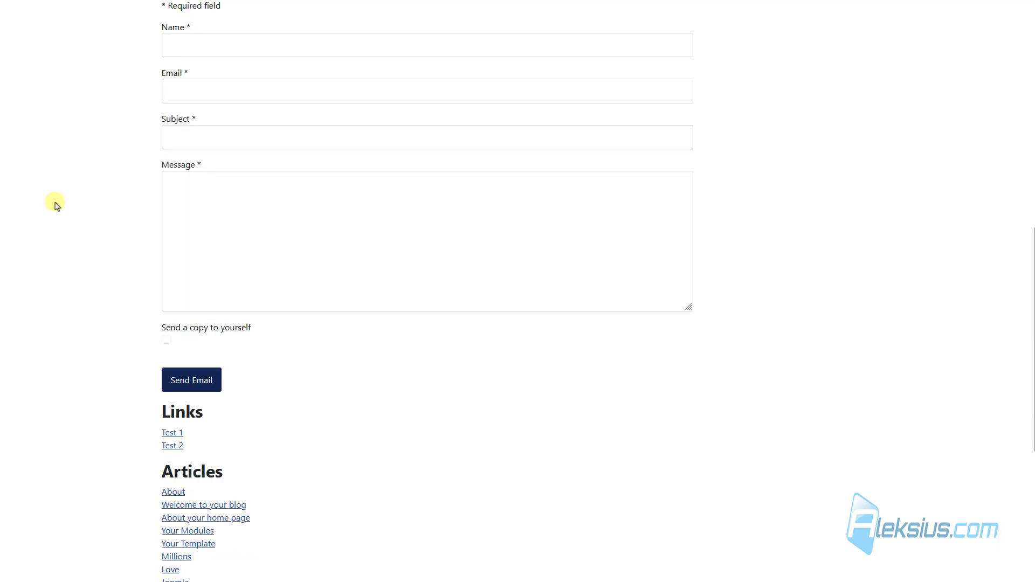
Fill in the contact form with the sender's name, email, a subject and the Joomla 5.0 message, and enable Send a copy to yourself
scroll(171, 332, "up", 3)
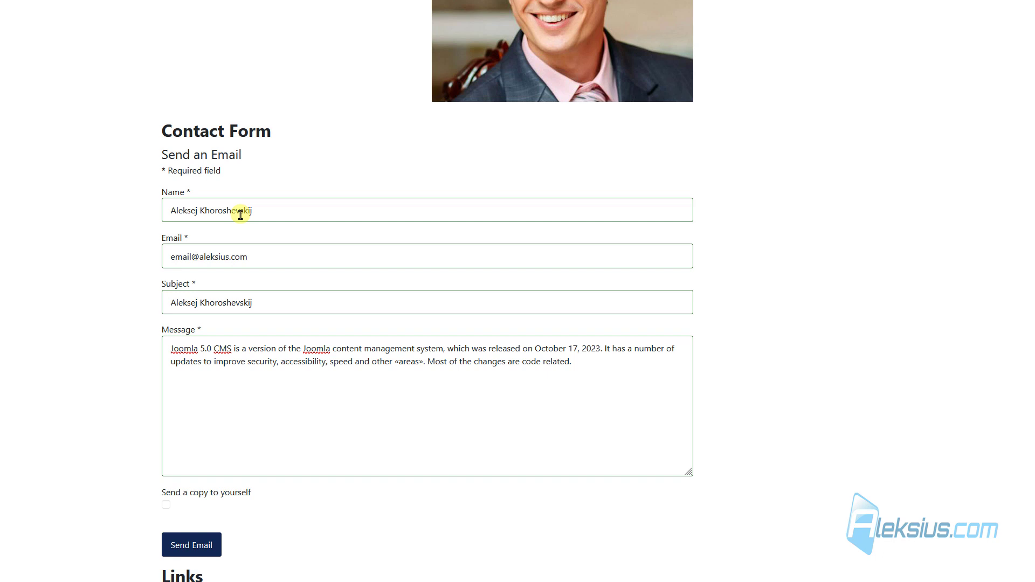
triple_click(267, 260)
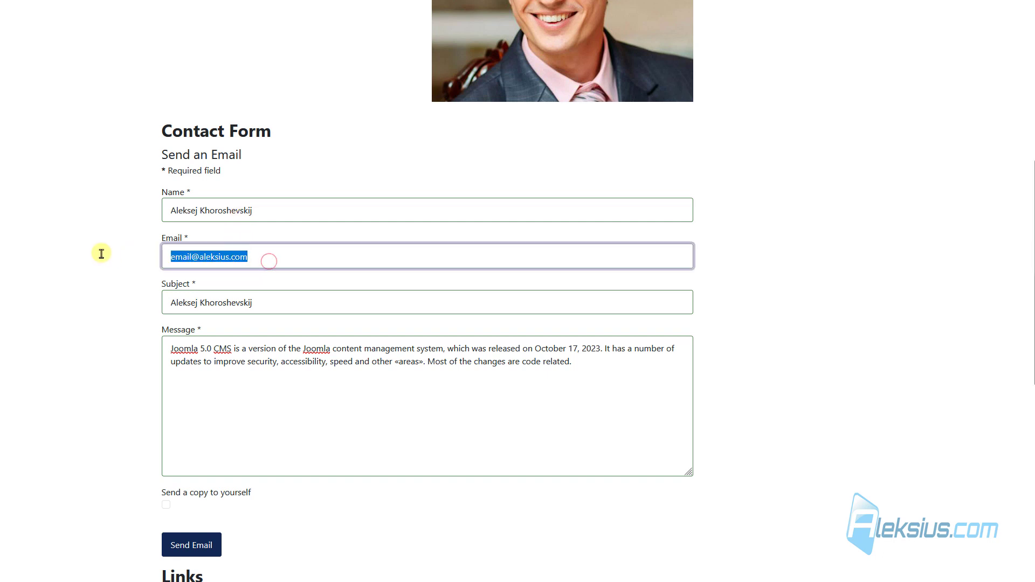
triple_click(271, 304)
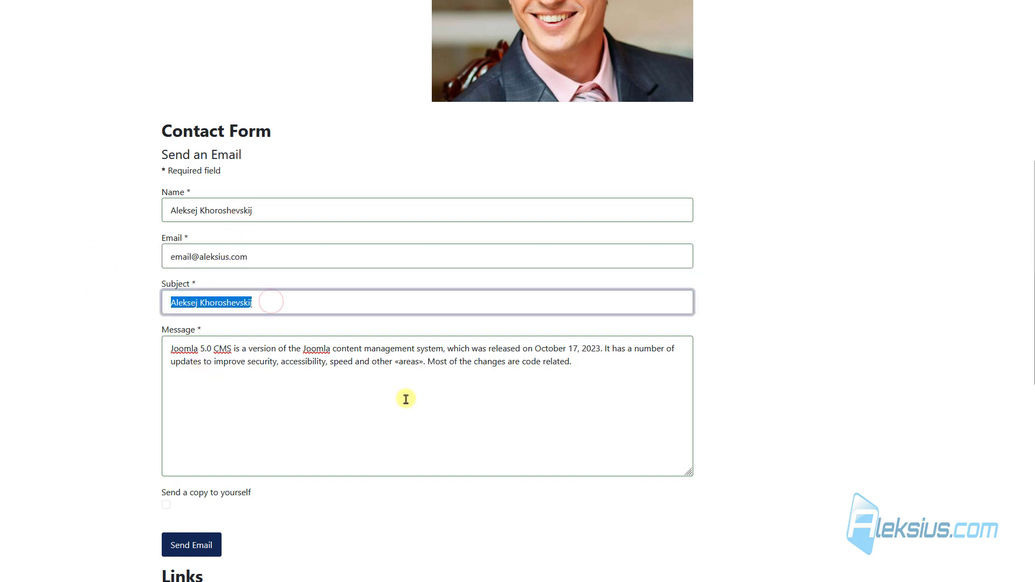
triple_click(410, 347)
scroll(409, 348, "down", 2)
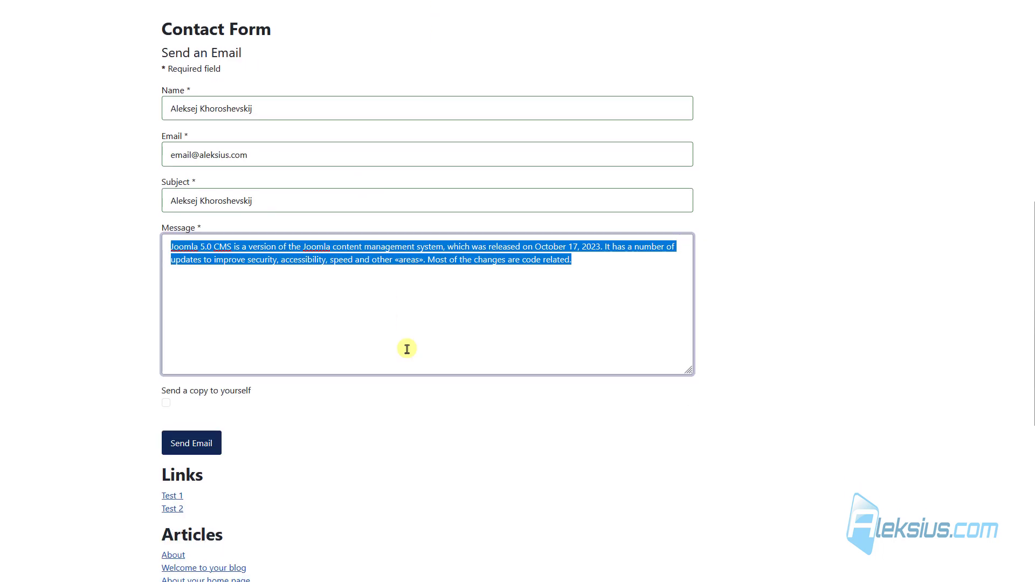
left_click(165, 396)
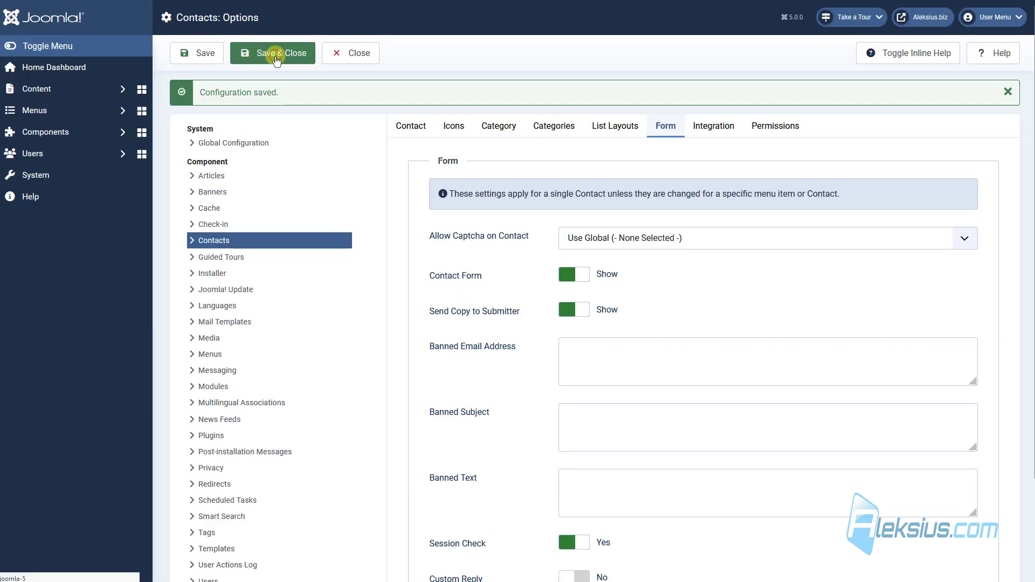
Save and close the Contacts options, and compare the email stored in the first Test 1 contact with the submitter's email in the form
left_click(276, 56)
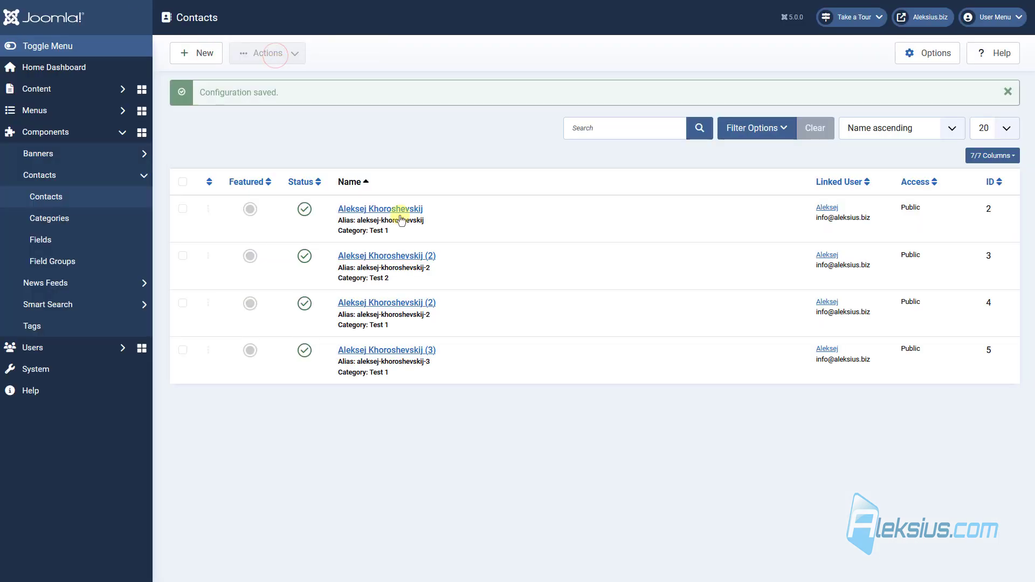
left_click(397, 205)
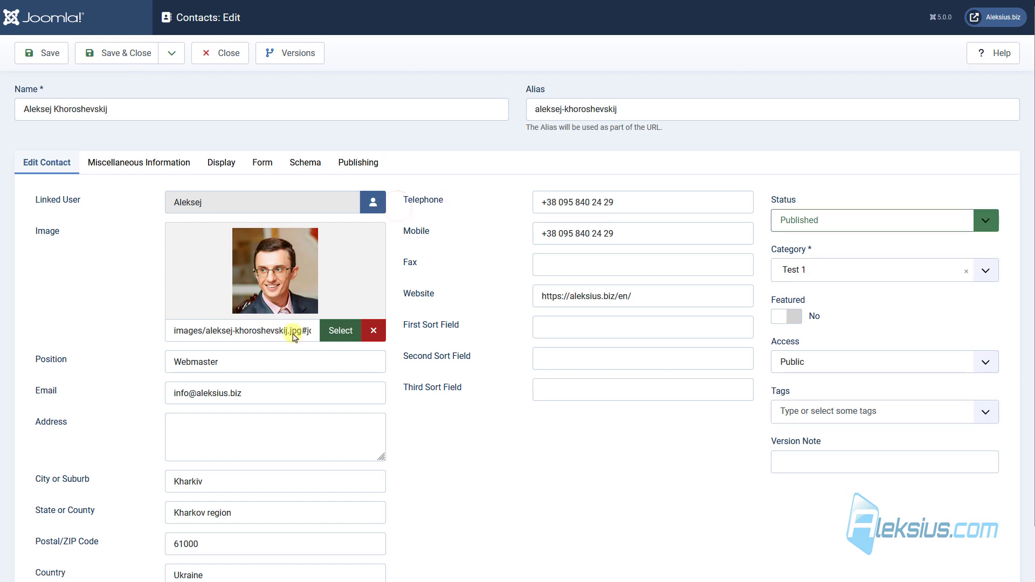
left_click_drag(259, 390, 131, 377)
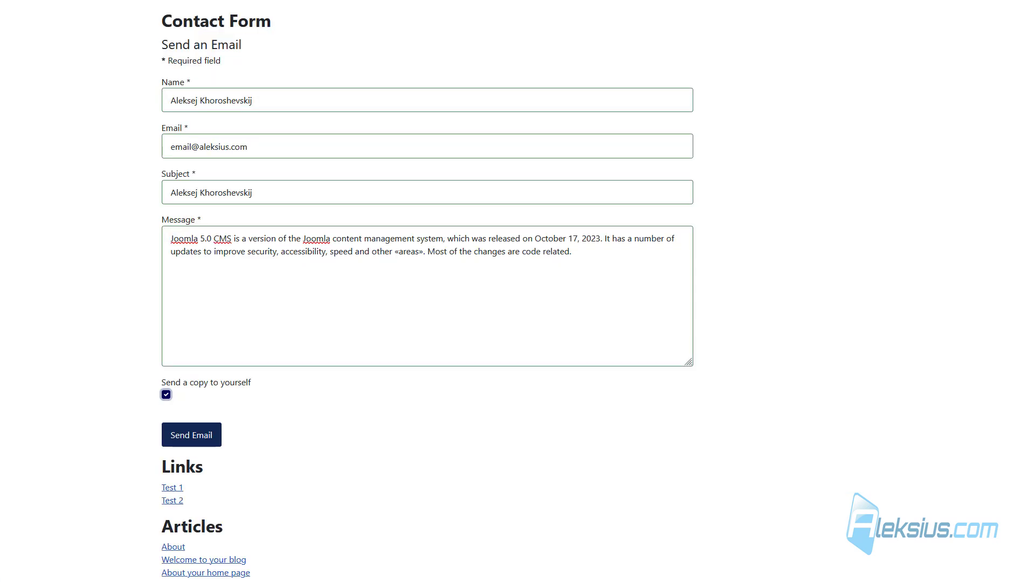
left_click_drag(269, 146, 126, 148)
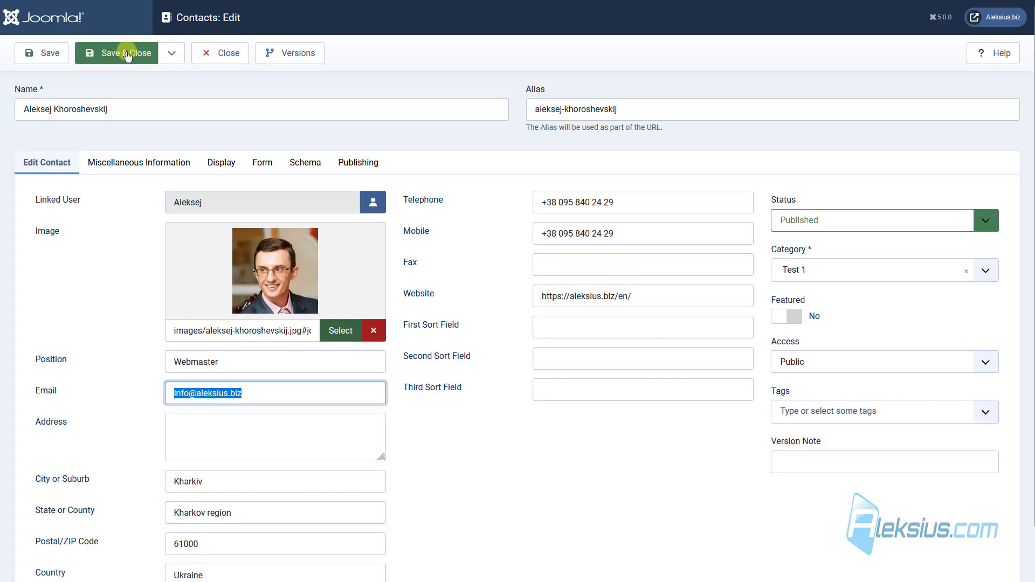
left_click(124, 53)
Examine the From Email and other mail settings in the Server section of Global Configuration
left_click(76, 70)
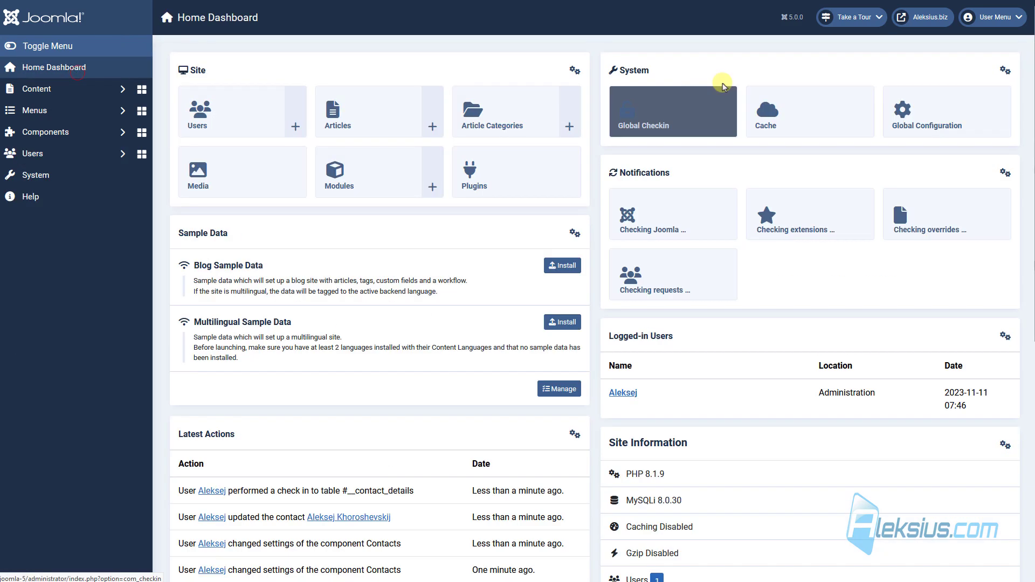
left_click(943, 119)
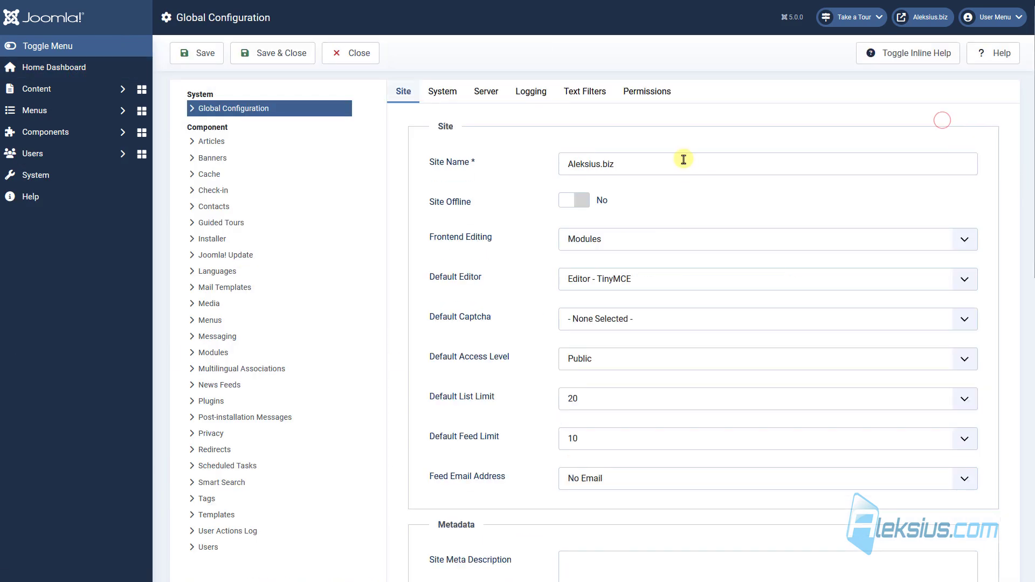
left_click(491, 103)
scroll(632, 215, "down", 14)
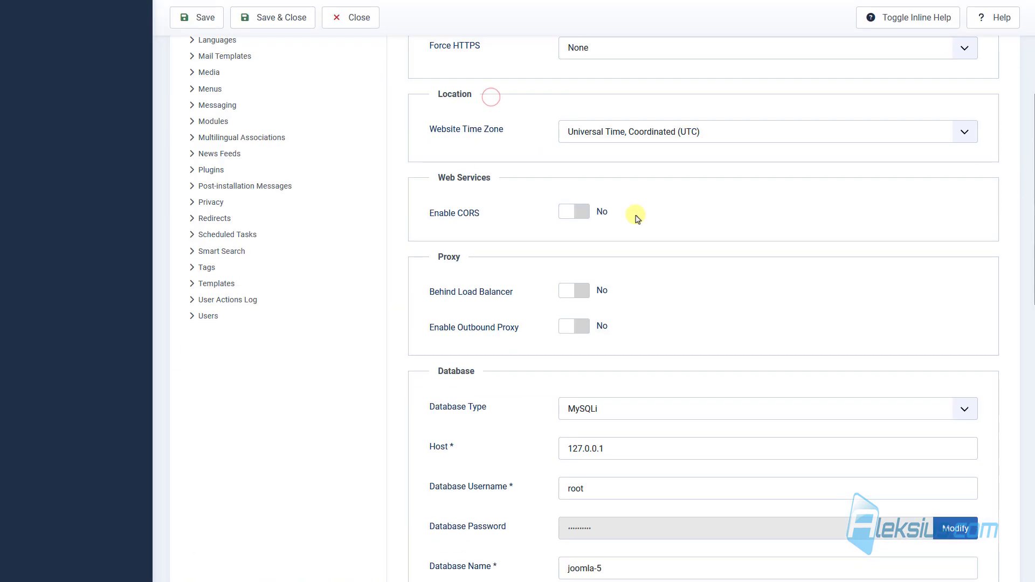
scroll(631, 216, "down", 3)
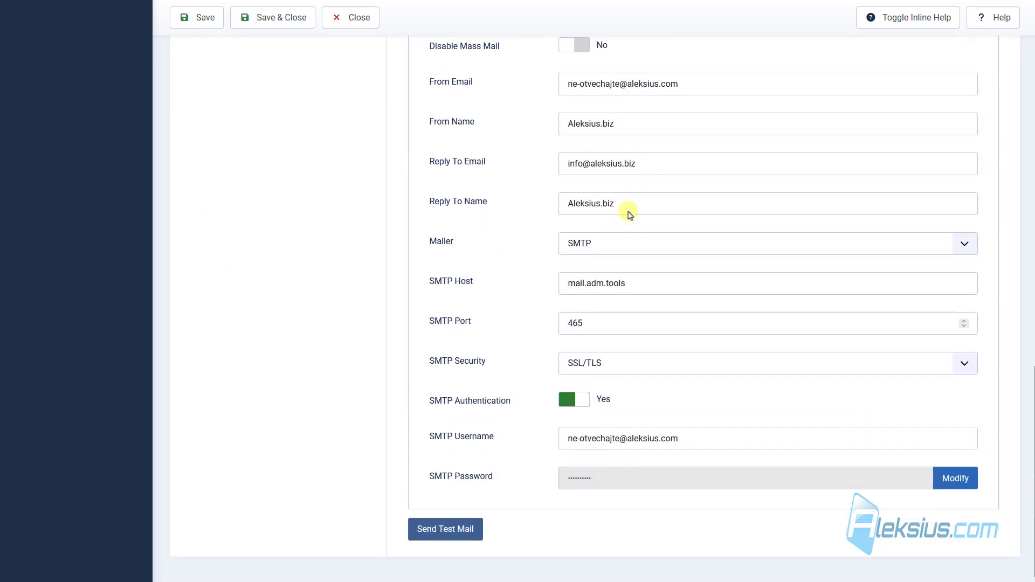
scroll(629, 208, "up", 1)
left_click_drag(703, 138, 545, 139)
left_click(720, 92)
scroll(733, 157, "up", 1)
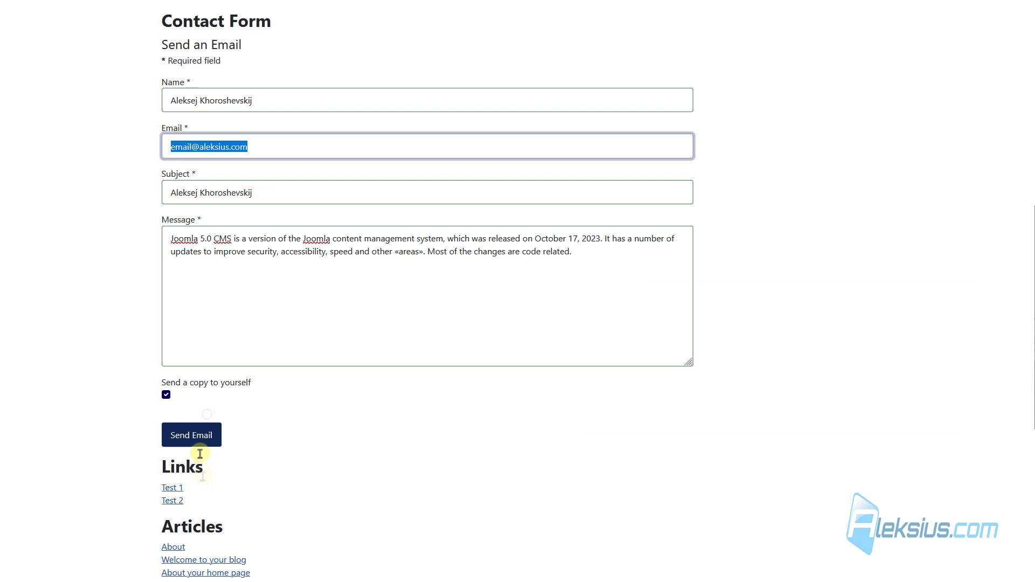
Send the contact form's email, switch to the mail client, and open the submitter's copy in the Aleksius.com inbox
left_click(199, 437)
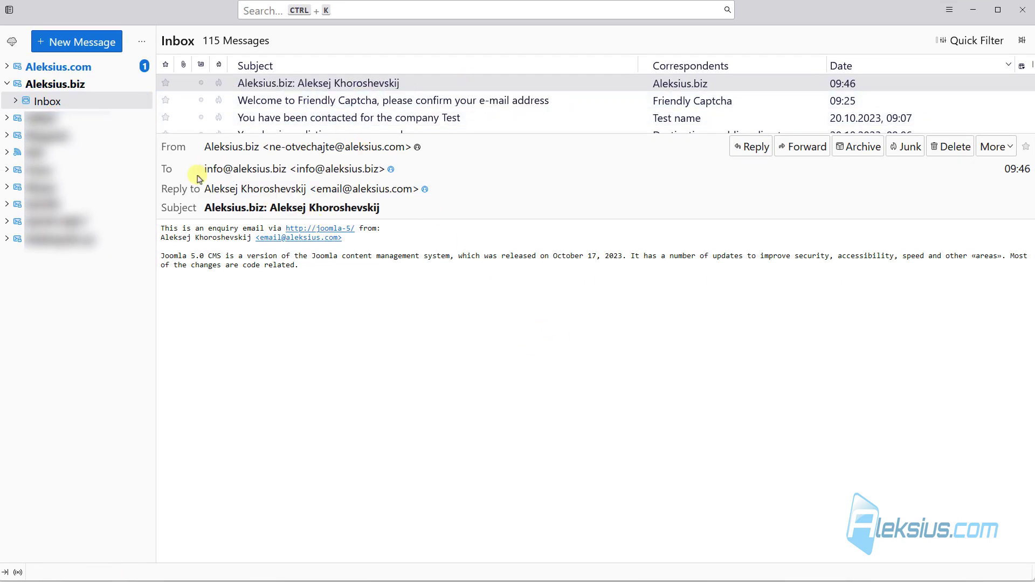
left_click(7, 67)
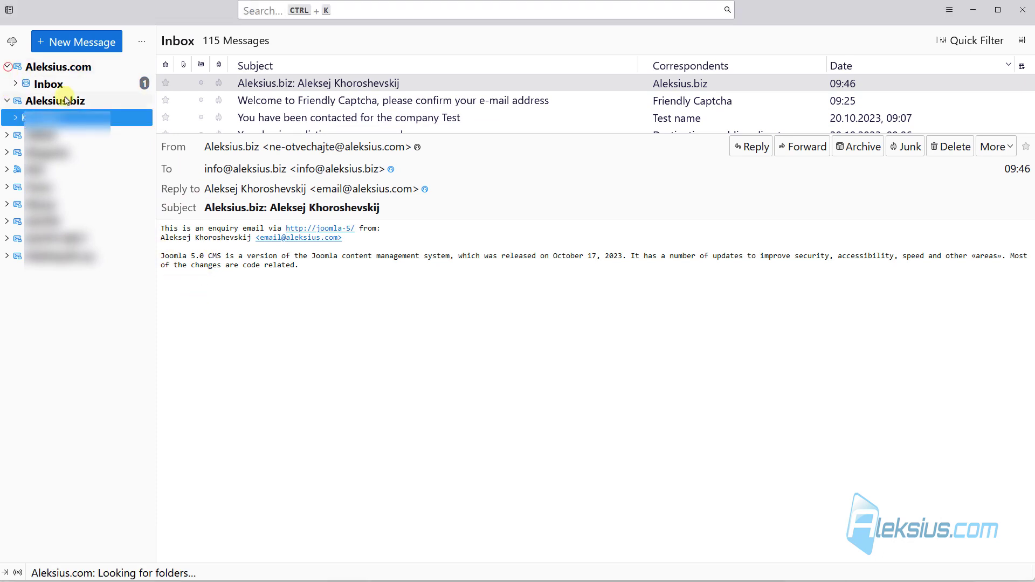
left_click(75, 85)
left_click(469, 84)
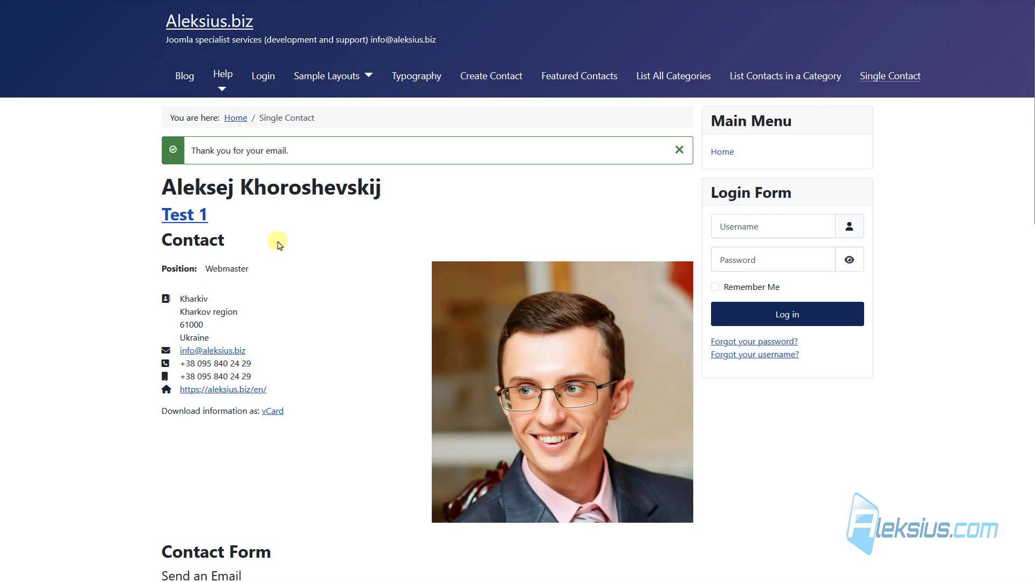
Look over the Single Contact page on the site, and view the Integration and Permissions settings in the Contacts options
scroll(275, 239, "down", 10)
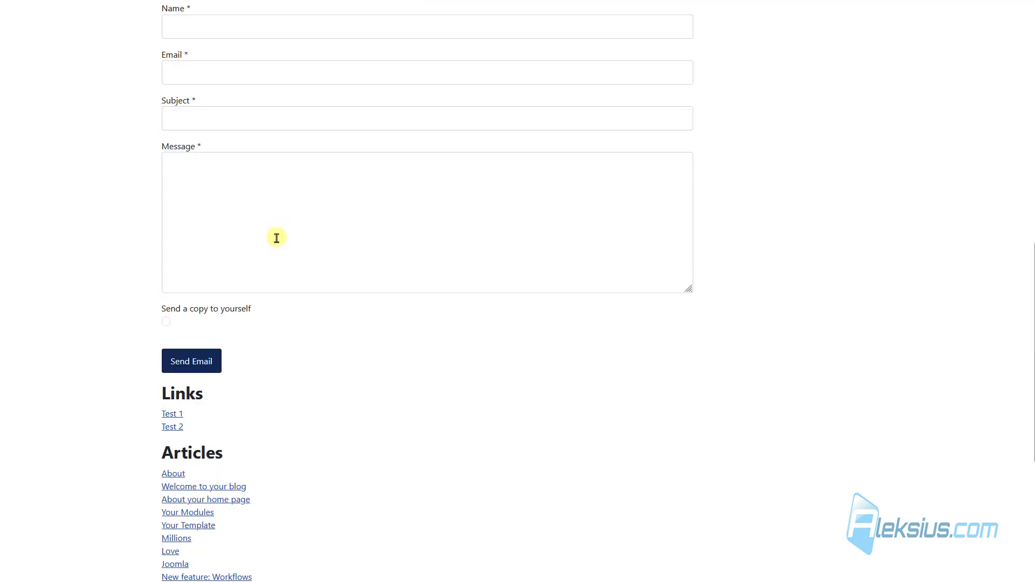
scroll(276, 238, "down", 4)
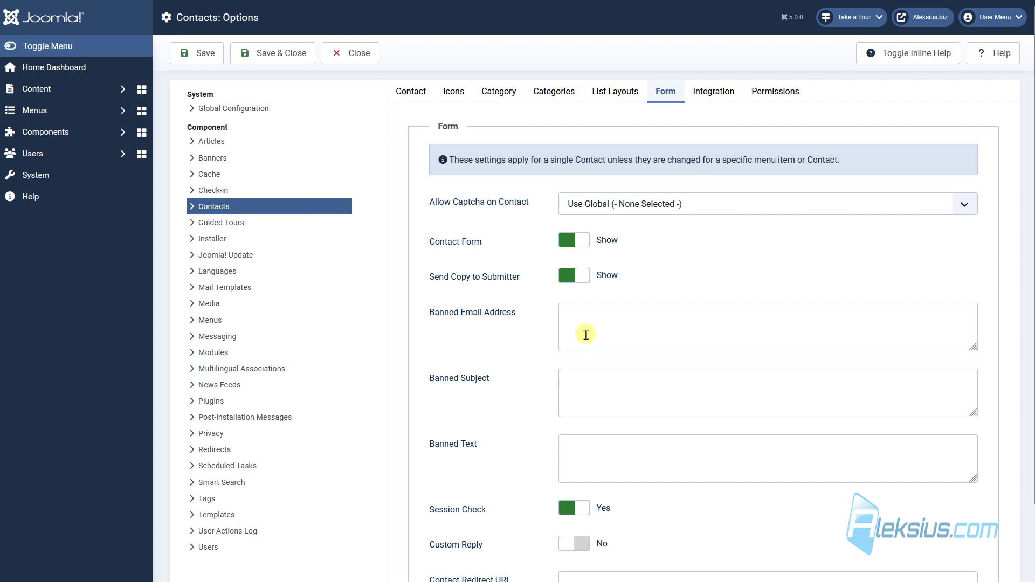
left_click(711, 98)
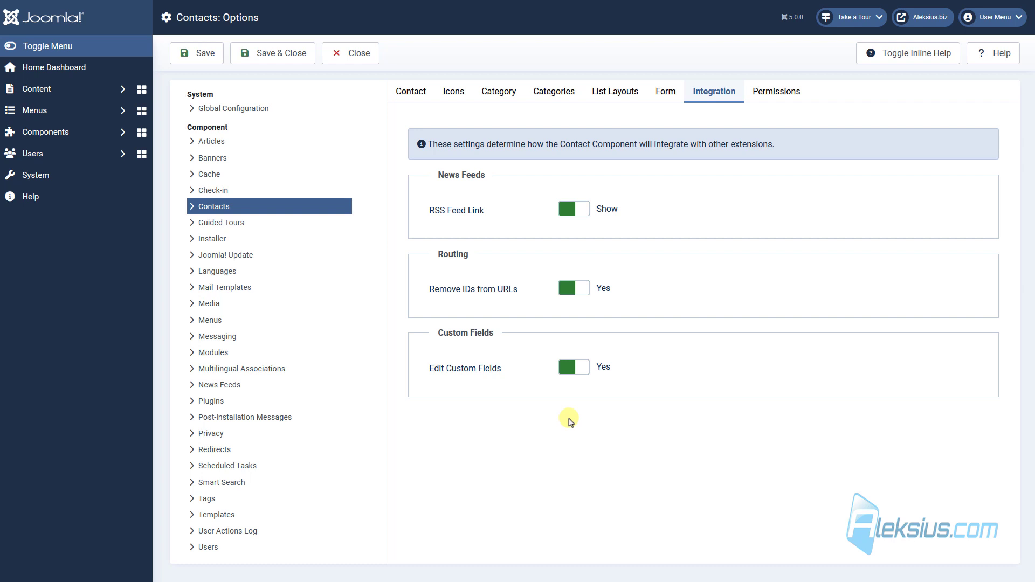
left_click(794, 99)
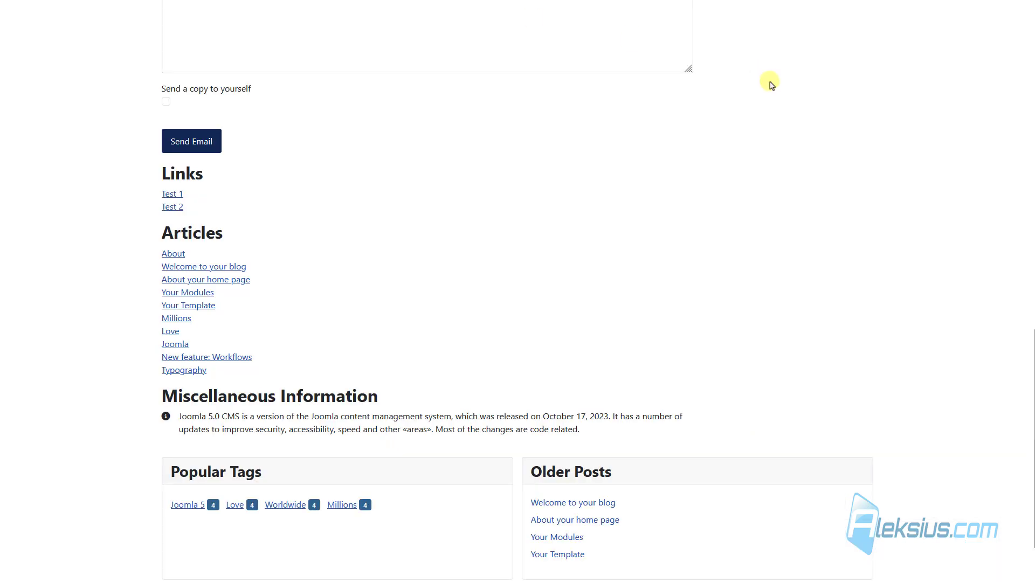
Check guest access to the Create Contact and Single Contact pages on the site, and return to Create Contact
scroll(771, 98, "up", 15)
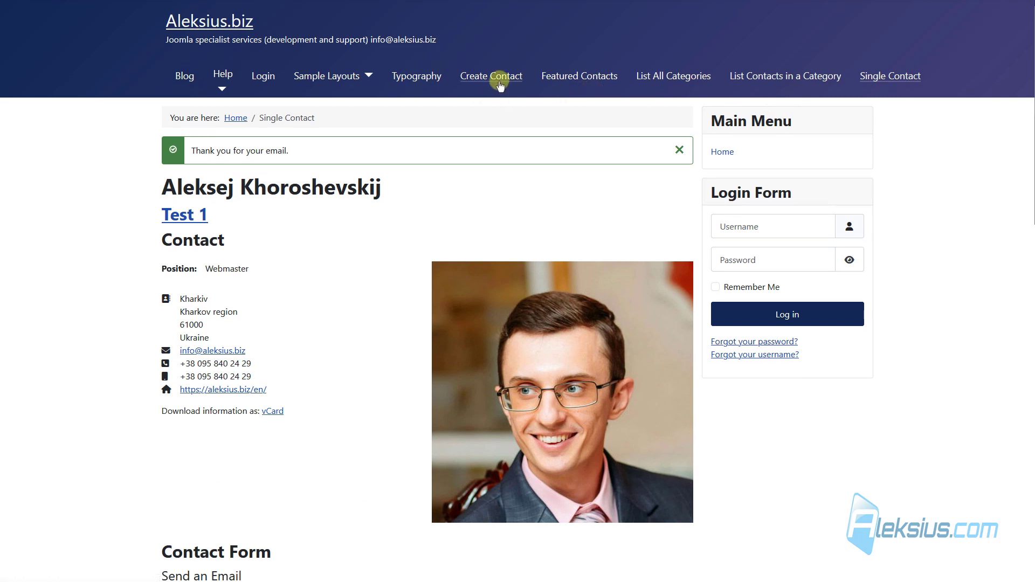
left_click(501, 78)
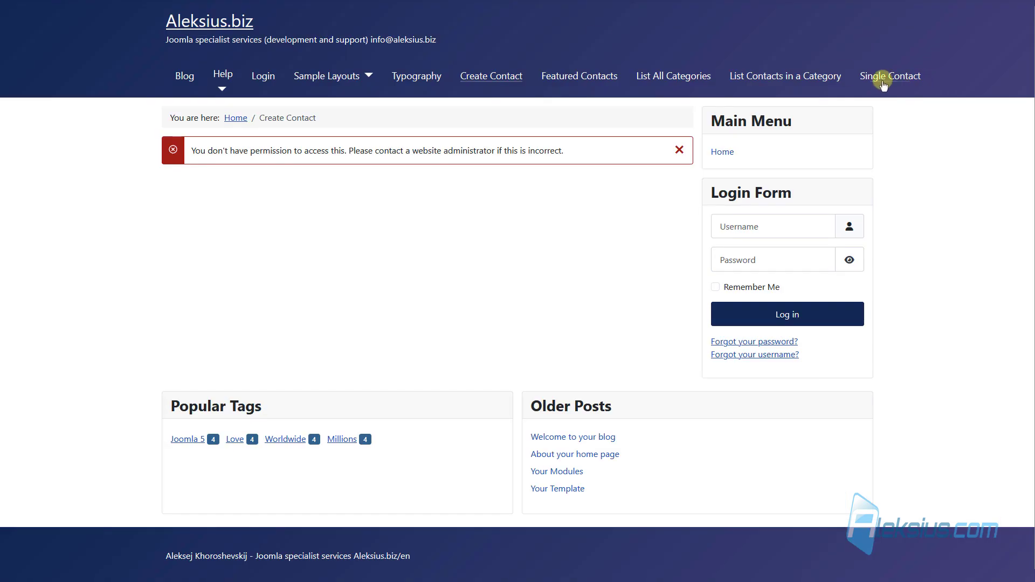
left_click(887, 76)
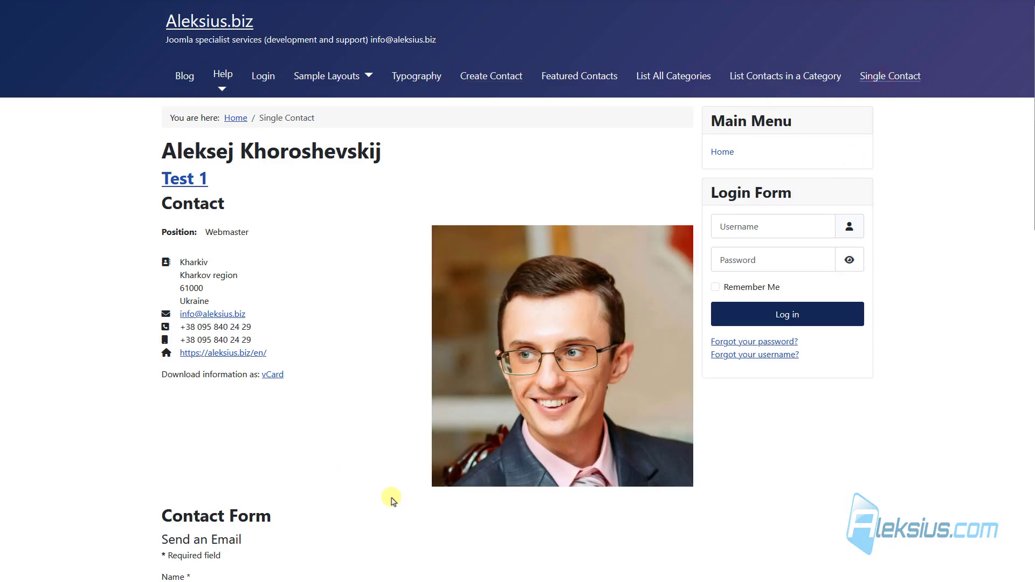
left_click(479, 75)
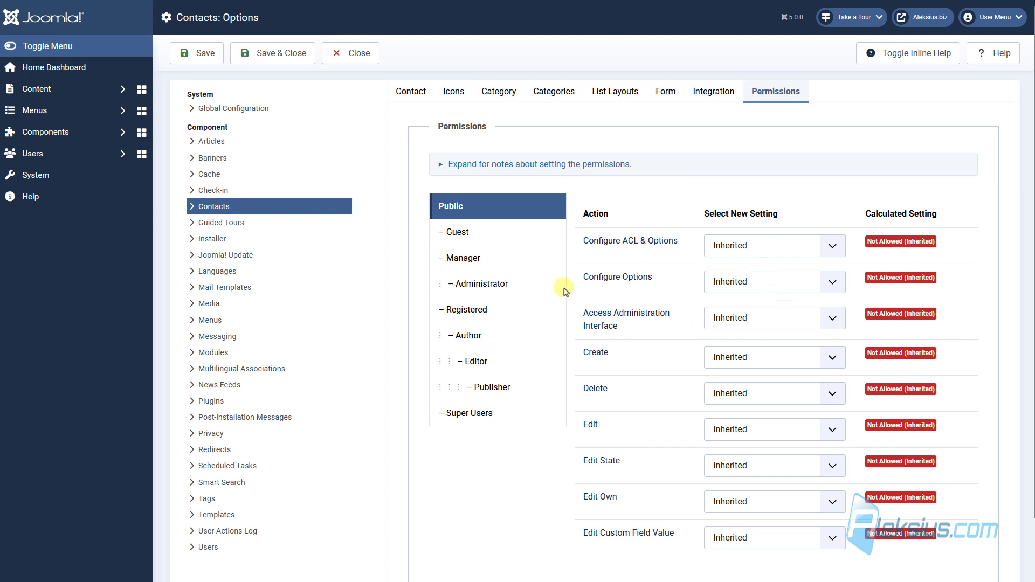
Set the Public group's Create permission to Allowed in the Contacts options, save, and reload the Create Contact page
left_click(480, 230)
left_click(739, 357)
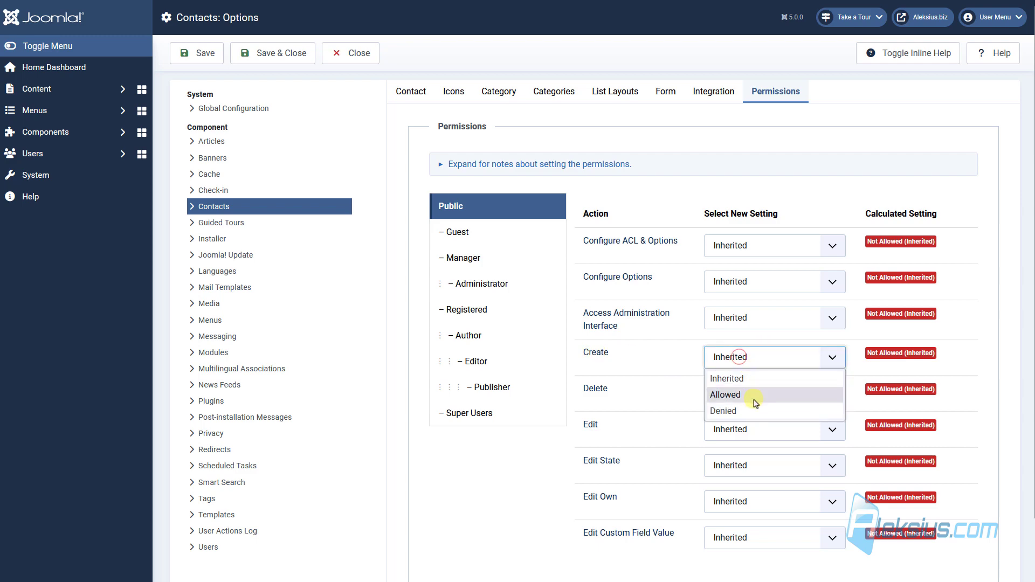
left_click(725, 395)
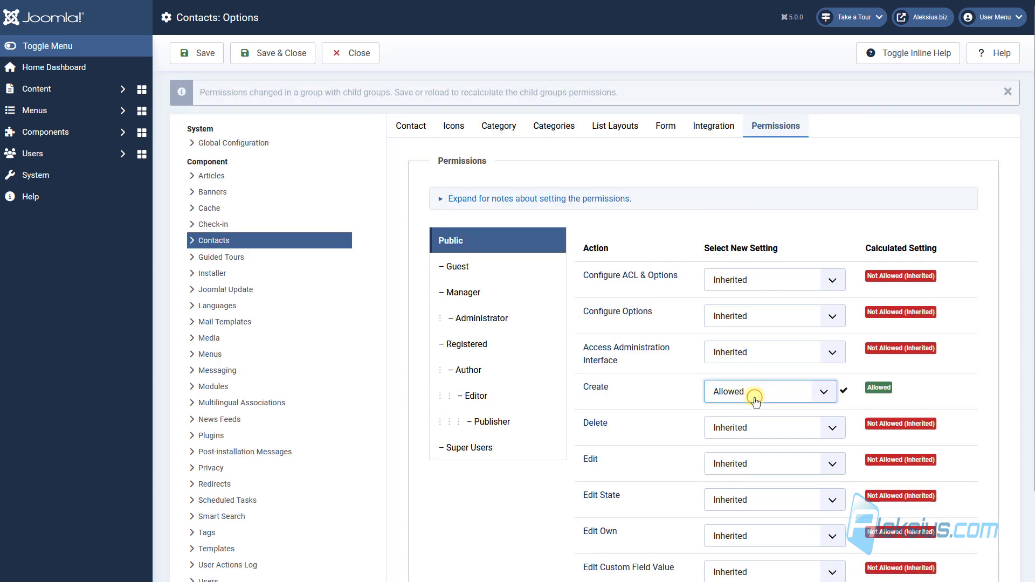
left_click(205, 53)
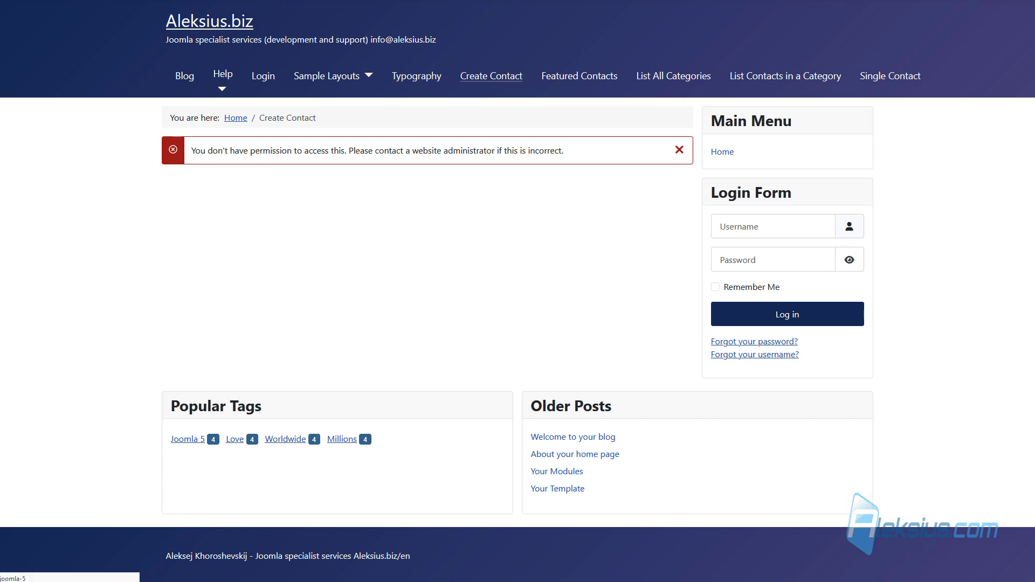
key("F5")
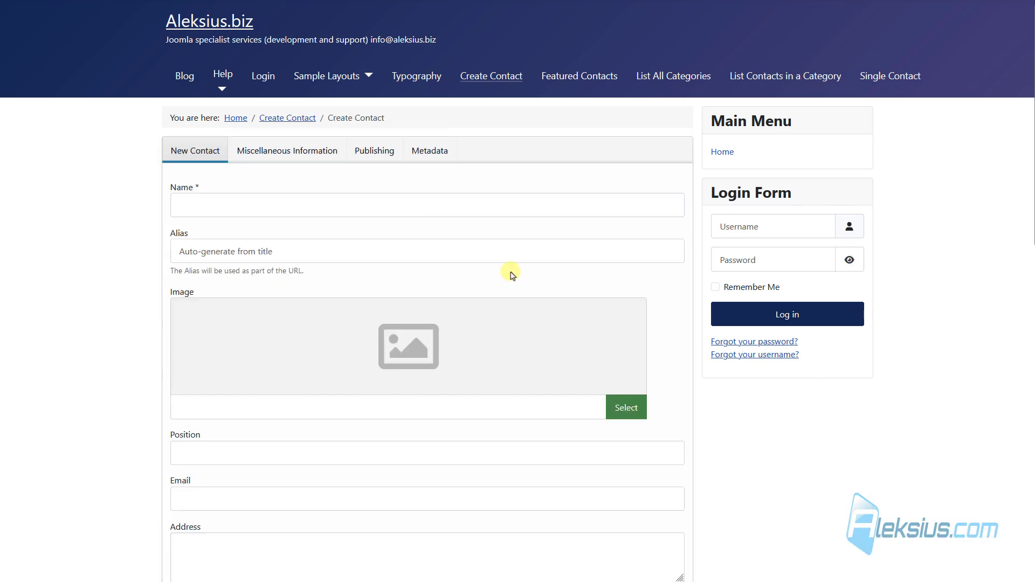
Examine the New Contact, Miscellaneous Information, Publishing and Metadata sections of the front-end Create Contact form
scroll(511, 274, "down", 7)
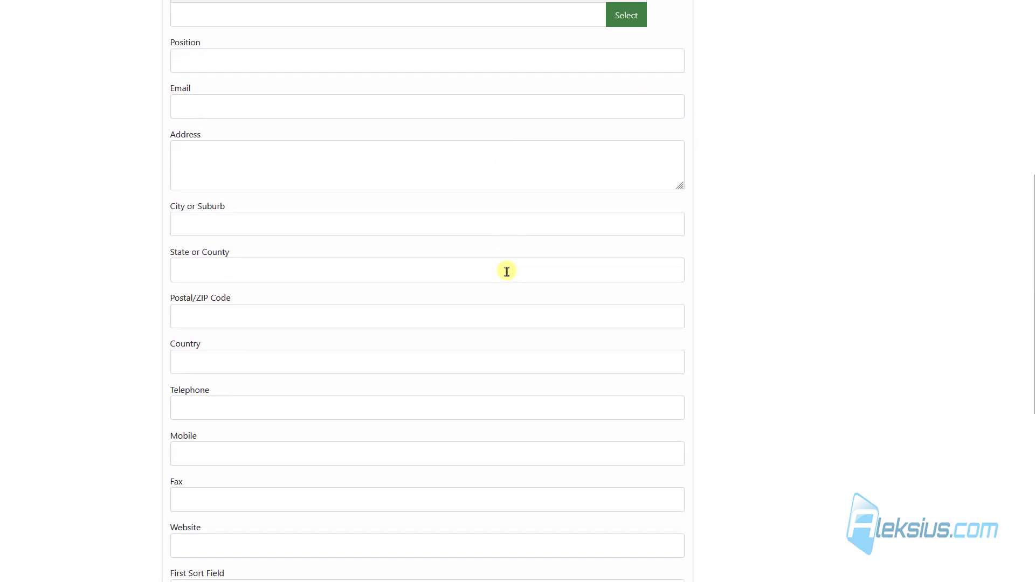
scroll(507, 271, "down", 6)
scroll(507, 272, "up", 12)
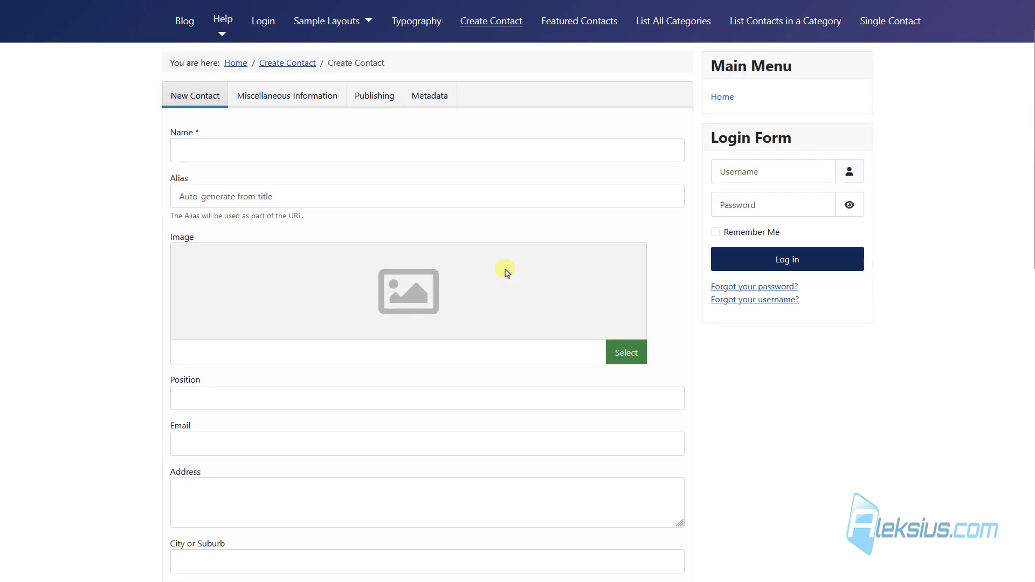
left_click(282, 104)
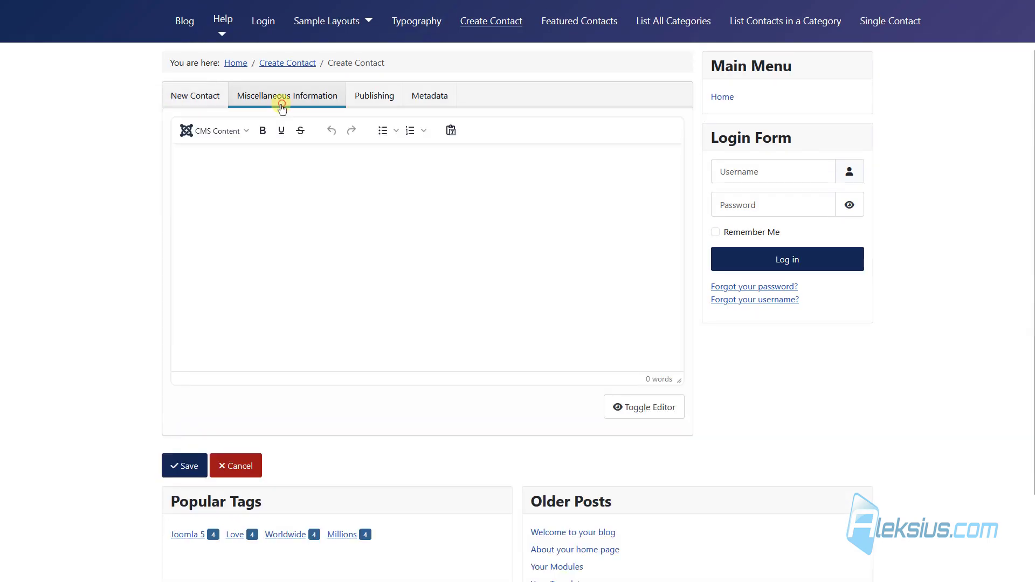
left_click(384, 104)
left_click(411, 103)
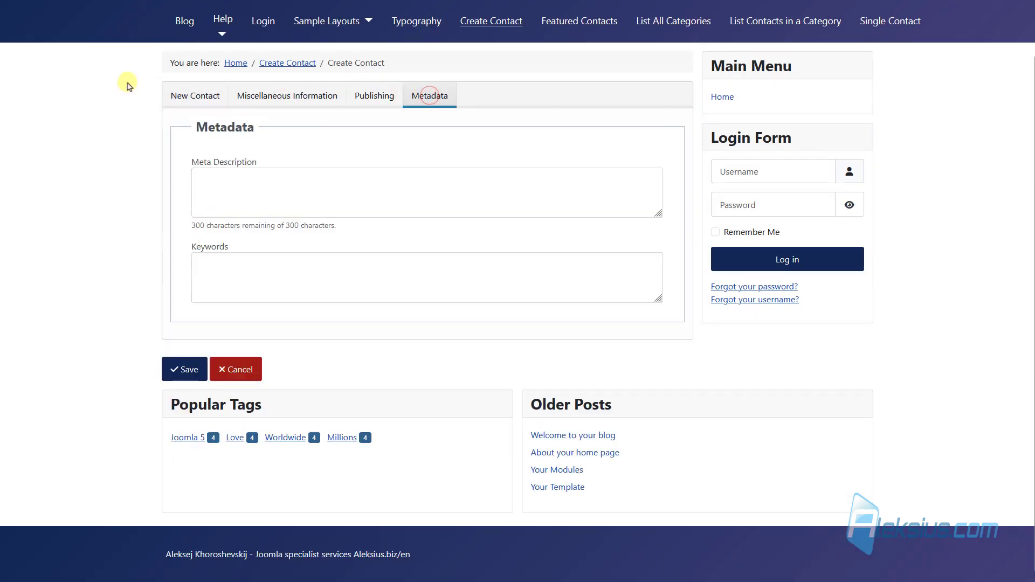
left_click(215, 91)
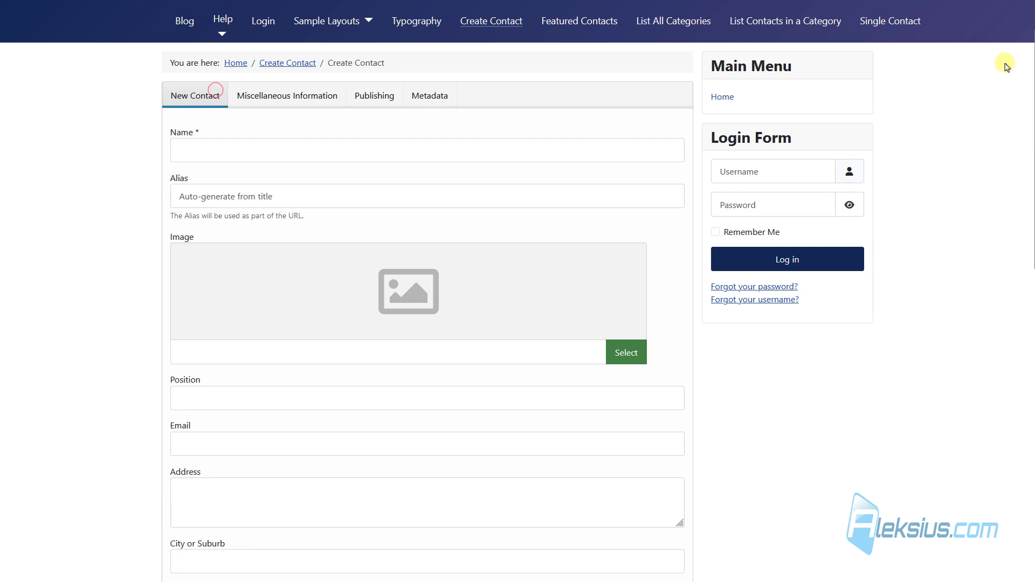
left_click(897, 21)
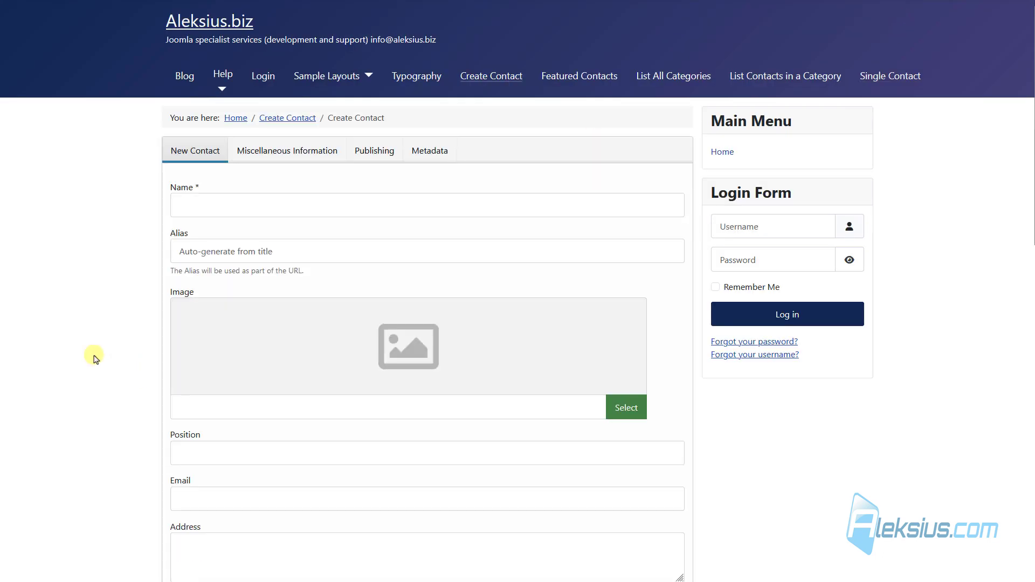
Open the Featured Contacts page on the site, and save and close the Contacts options in the administrator
left_click(592, 81)
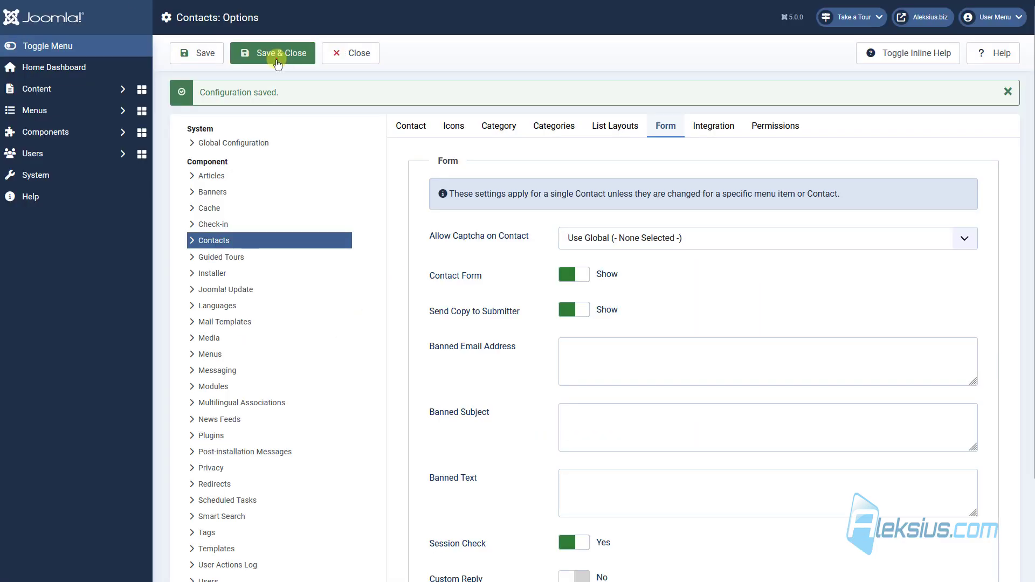
left_click(277, 57)
left_click(352, 55)
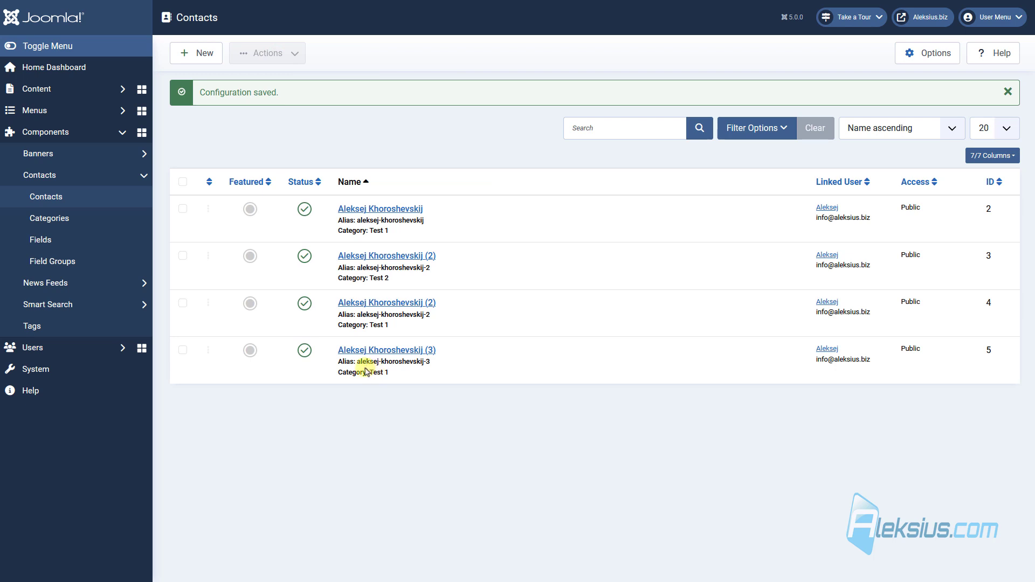
Mark the contacts with IDs 3 and 5 as featured, and check the Featured Contacts page on the site
left_click(182, 256)
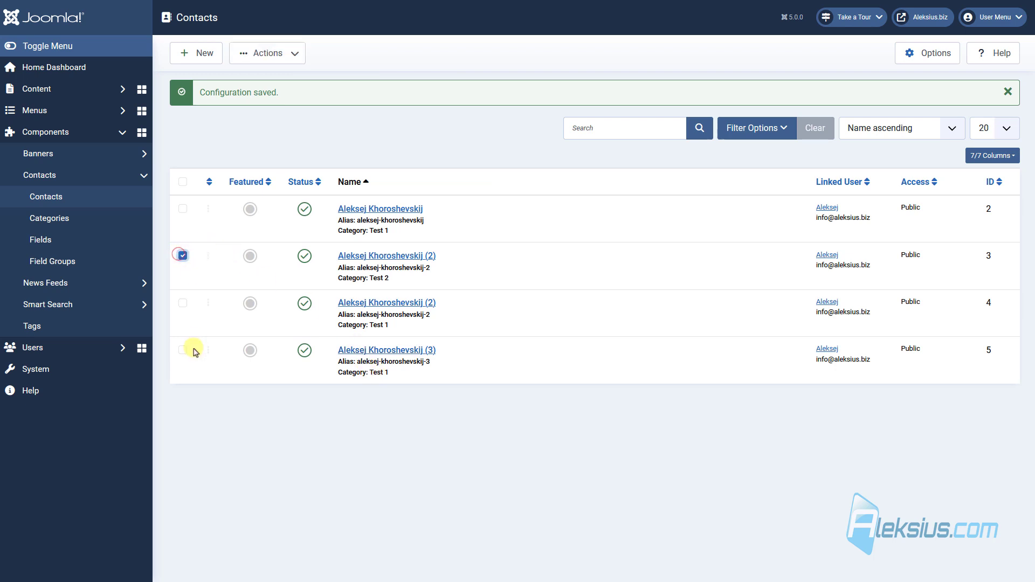
left_click(283, 60)
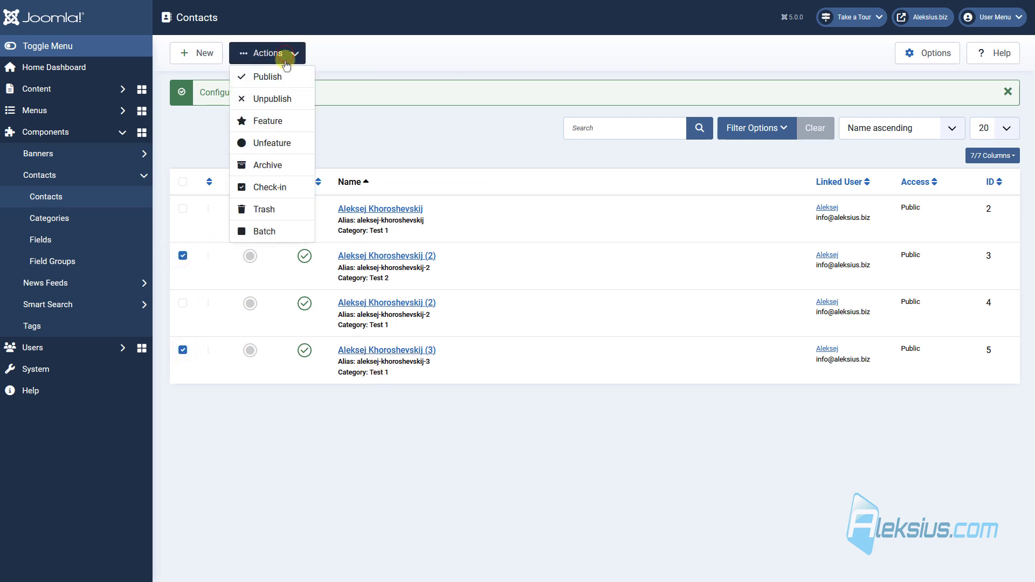
left_click(280, 118)
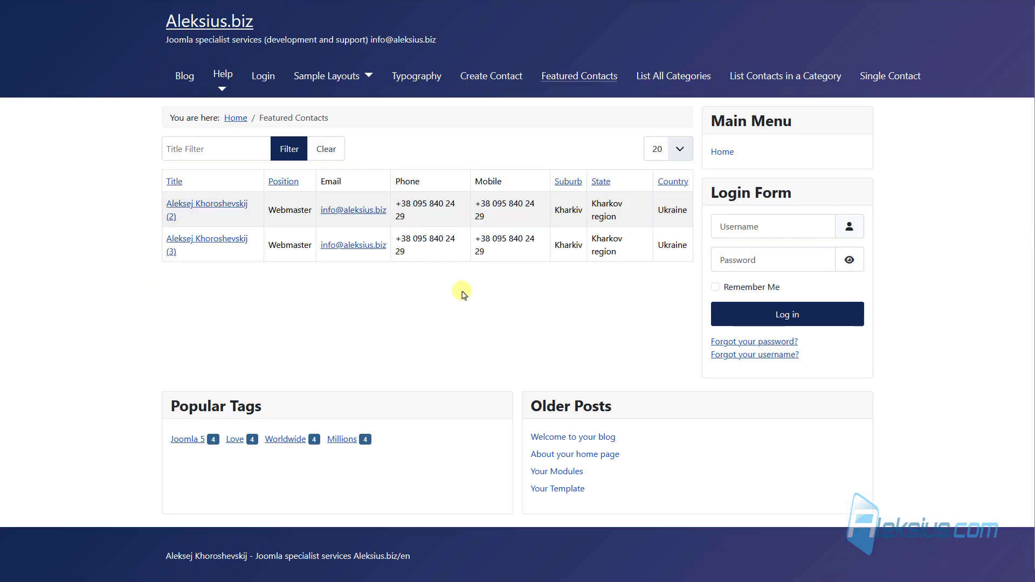
key("ctrl+Tab")
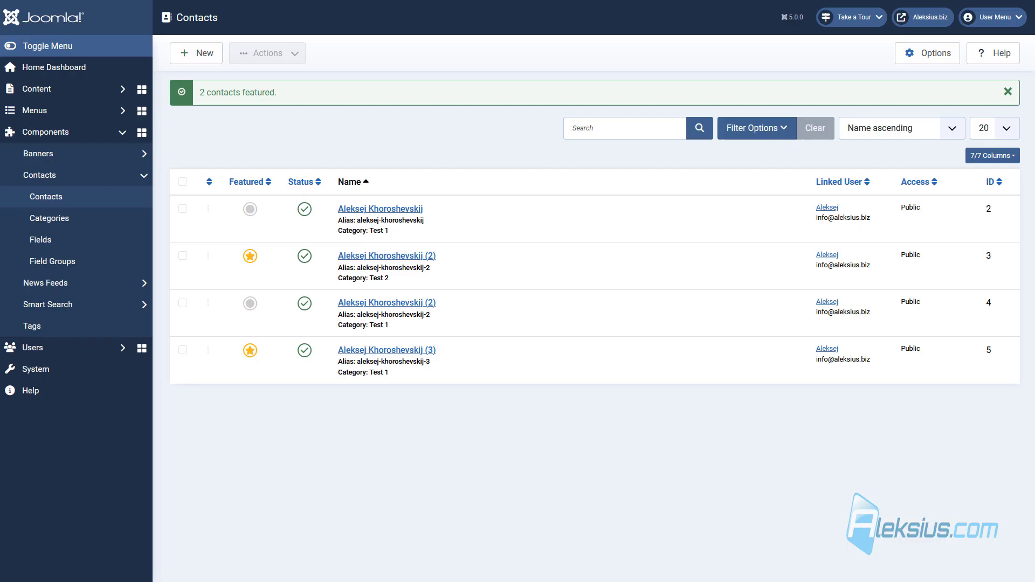
Unpublish all contacts in the contact list, look at the list's filter options, and publish all the contacts again
left_click(183, 182)
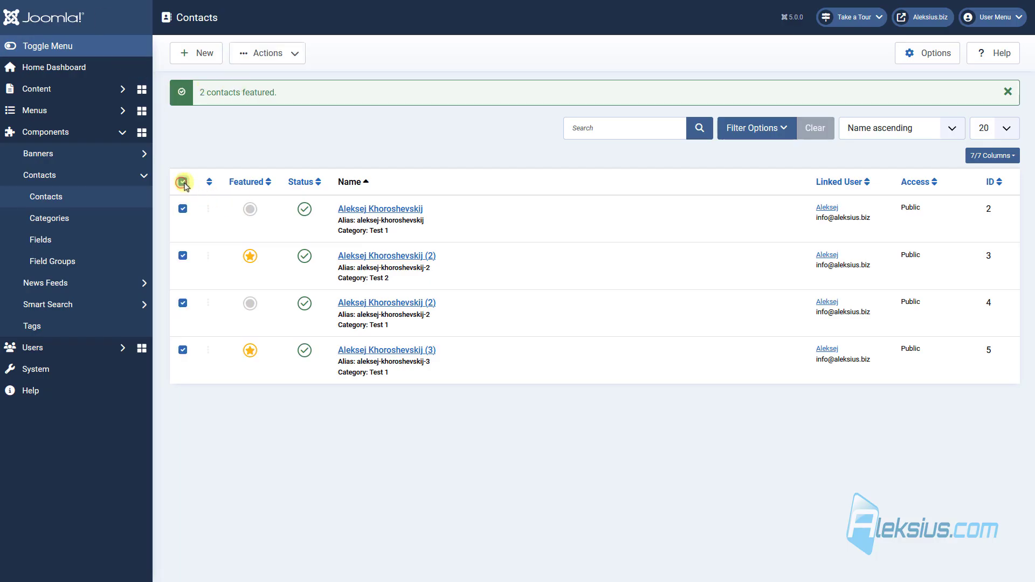
left_click(753, 129)
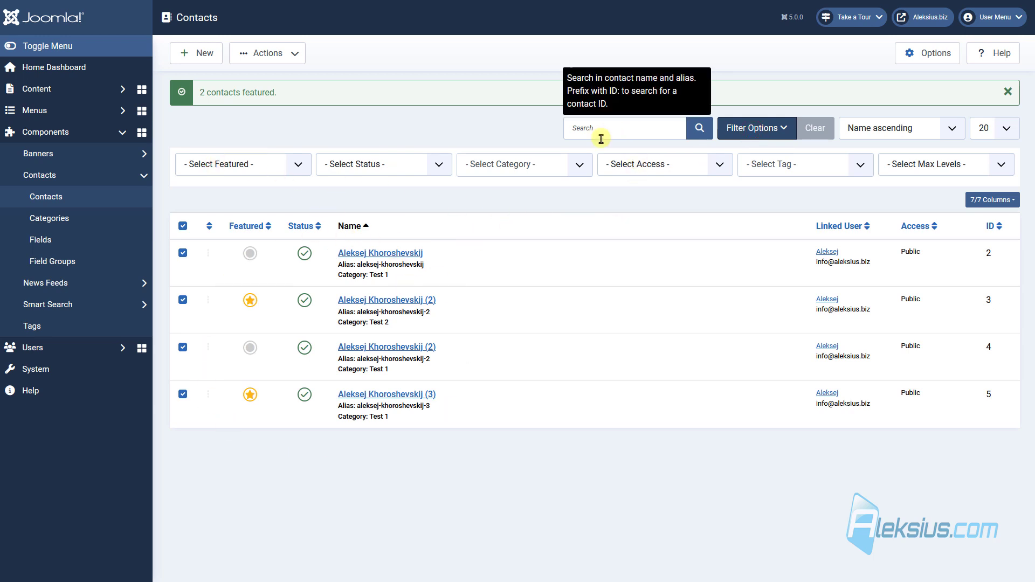
left_click(292, 53)
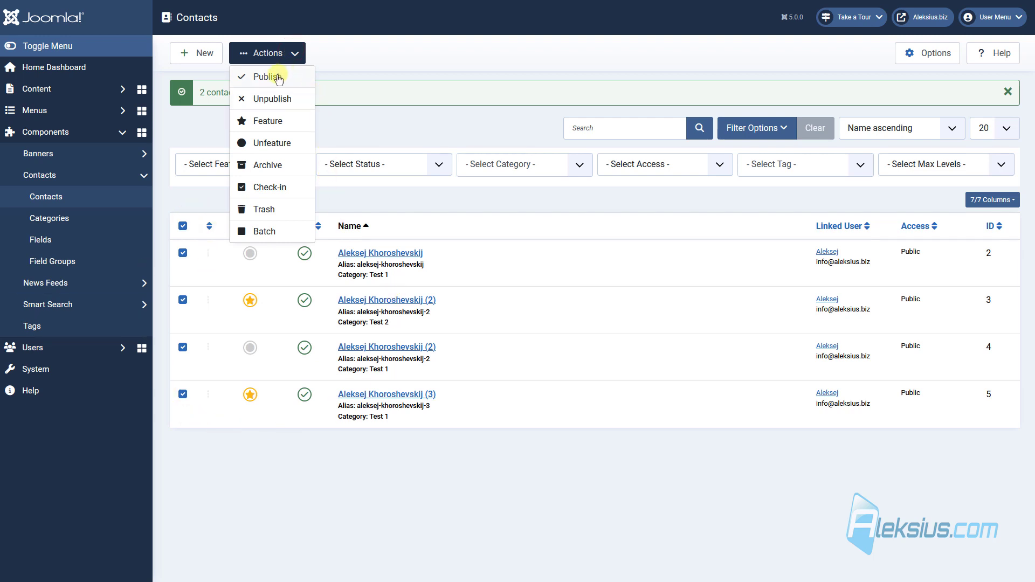
left_click(273, 99)
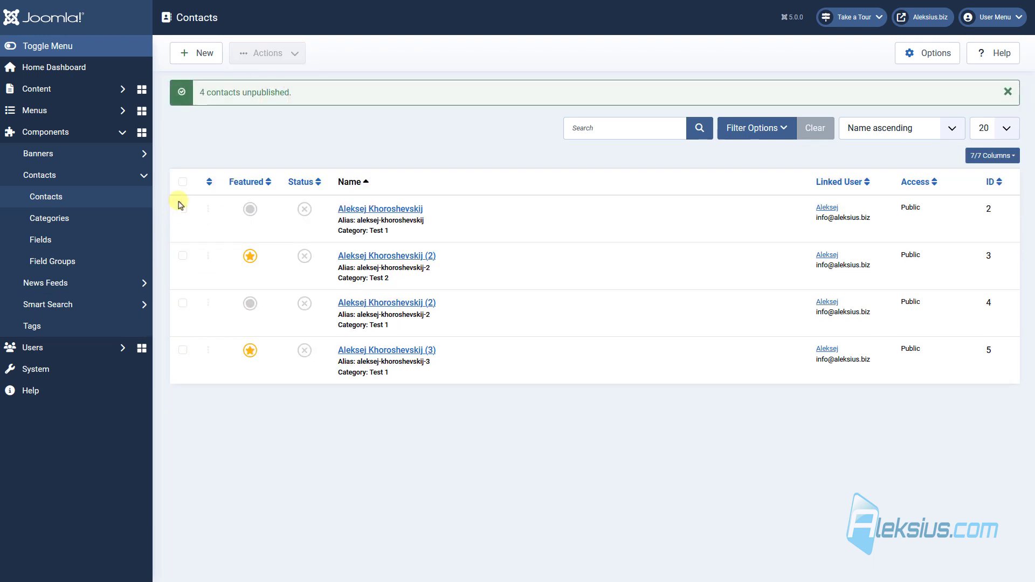
left_click(183, 182)
left_click(264, 53)
left_click(282, 76)
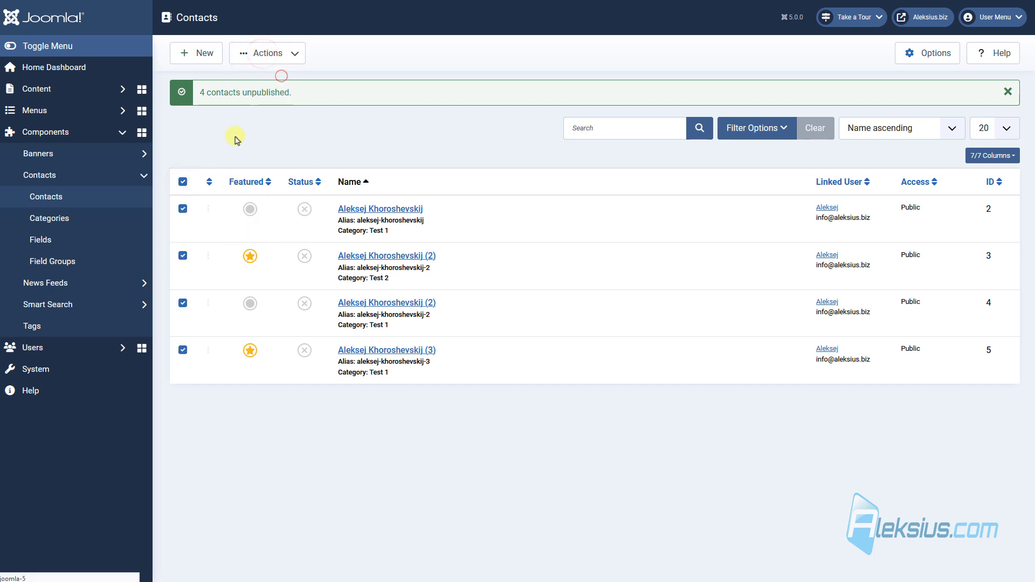
Mark all contacts in the list as featured, and reload the Featured Contacts page on the site
left_click(183, 182)
left_click(268, 53)
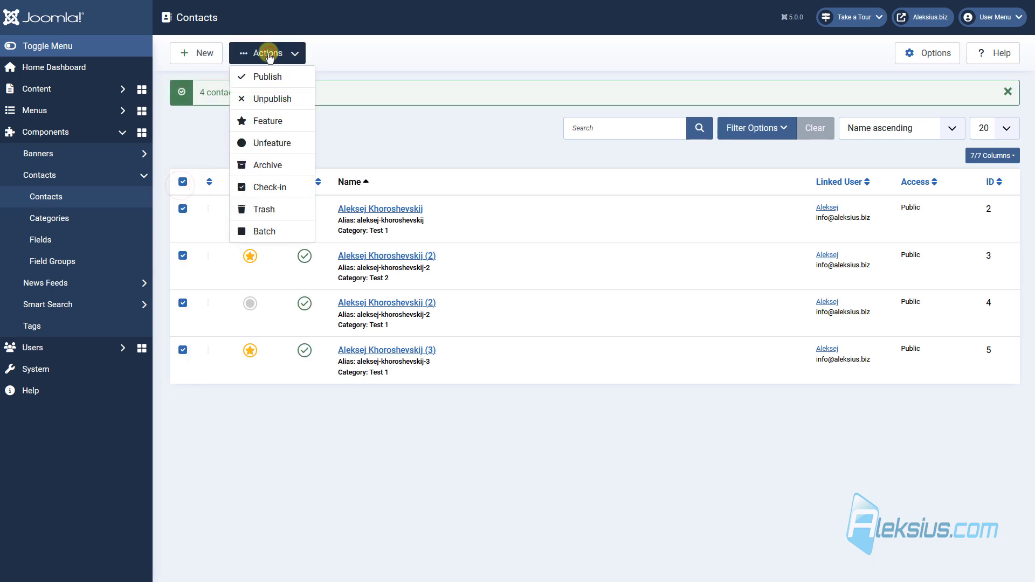
left_click(294, 120)
key("ctrl+Tab")
key("F5")
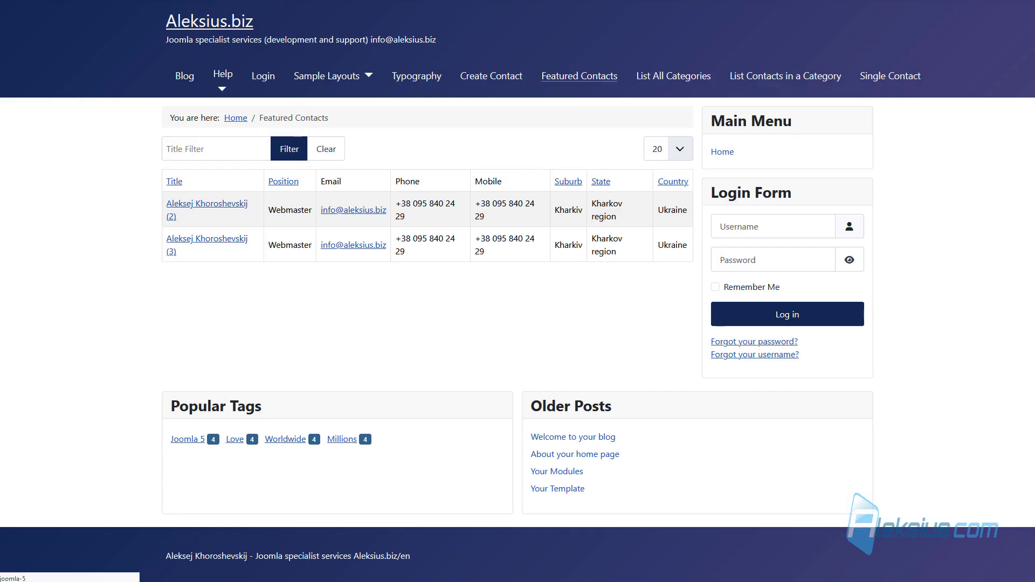
key("ctrl+Tab")
Remove the featured status from all contacts in the contact list
left_click(183, 182)
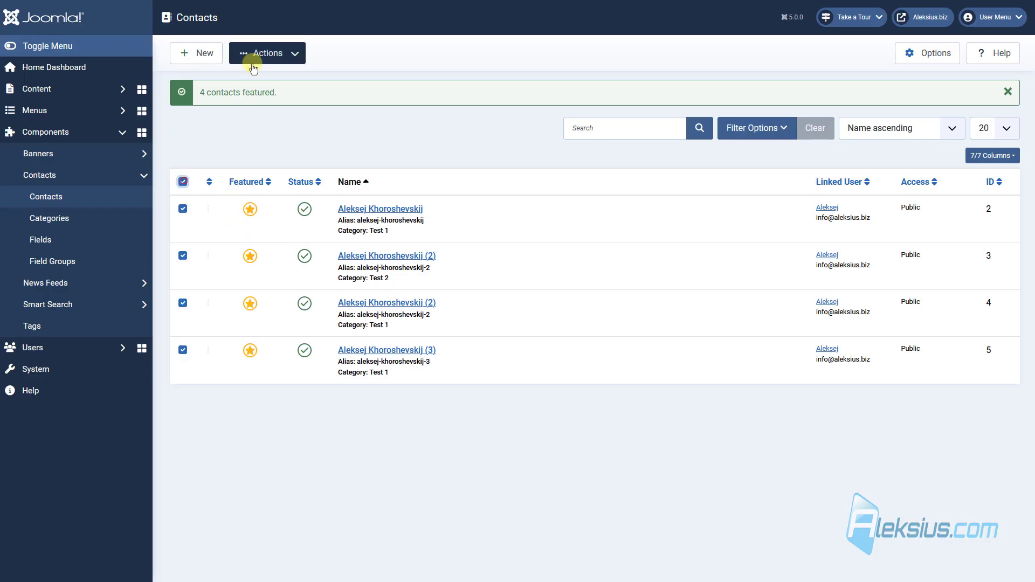
left_click(253, 64)
left_click(295, 144)
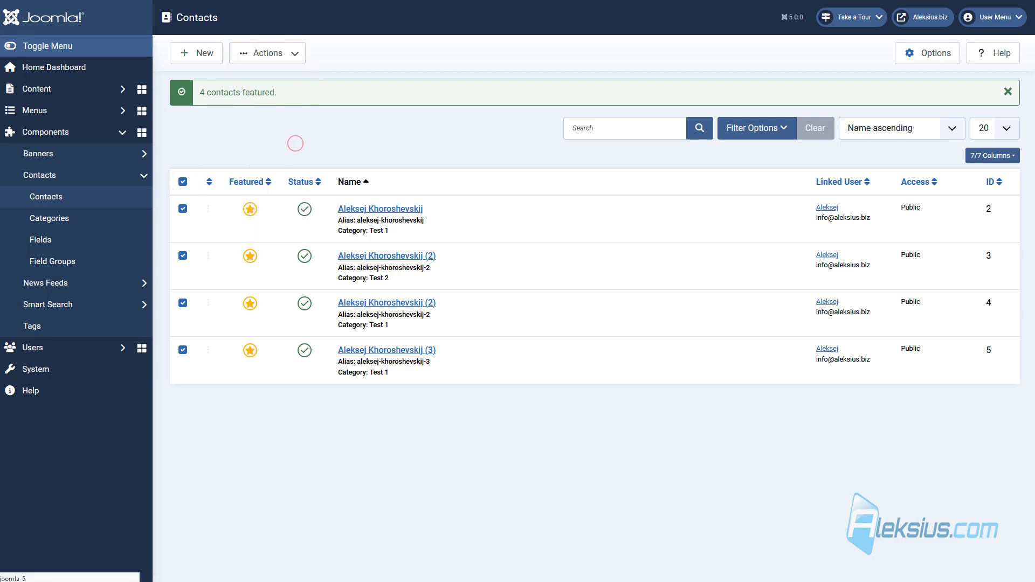
key("ctrl+Tab")
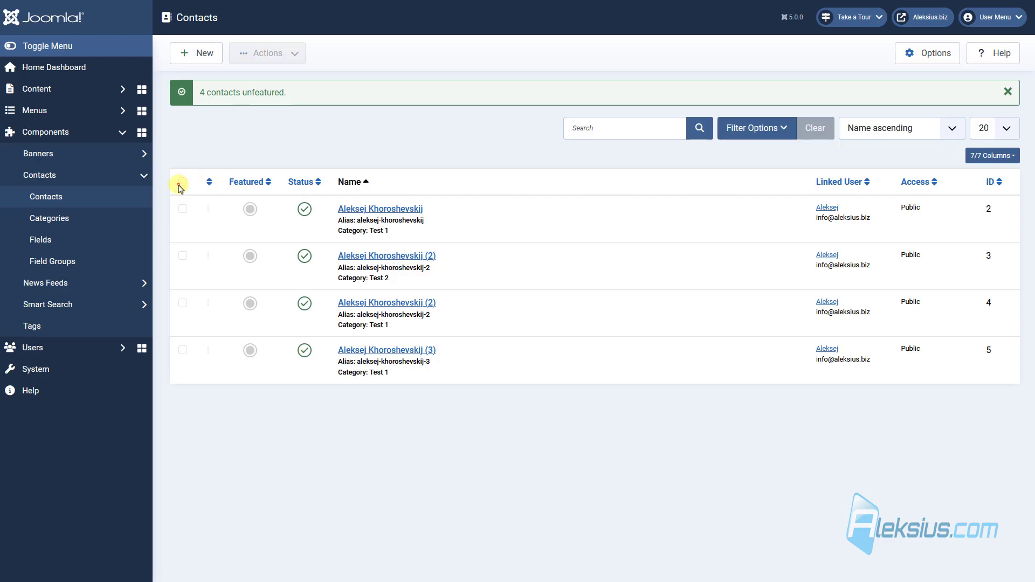
Open batch processing for all contacts and examine the access level, category copy or move, tag and linked user options
left_click(179, 184)
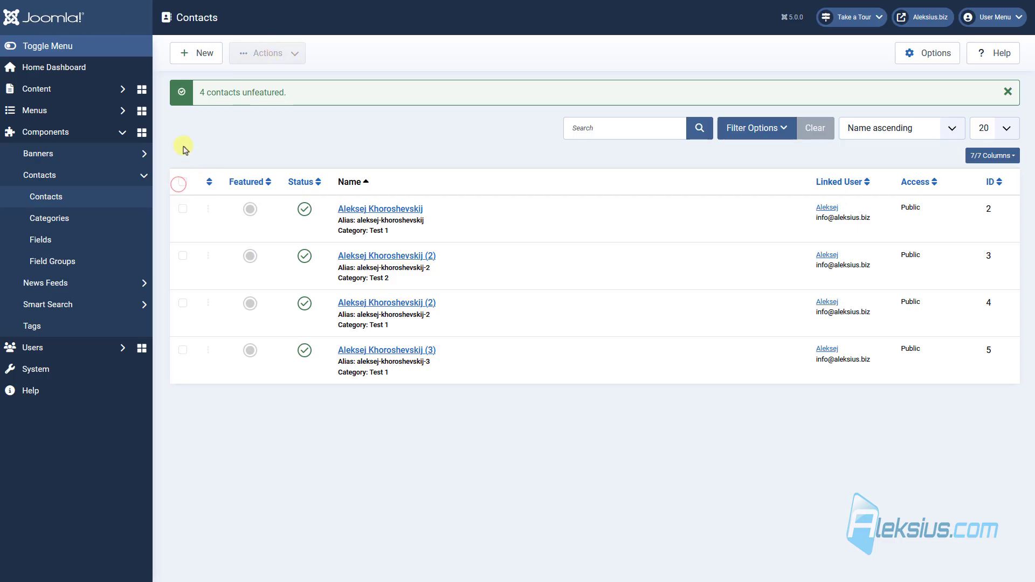
left_click(182, 182)
left_click(268, 54)
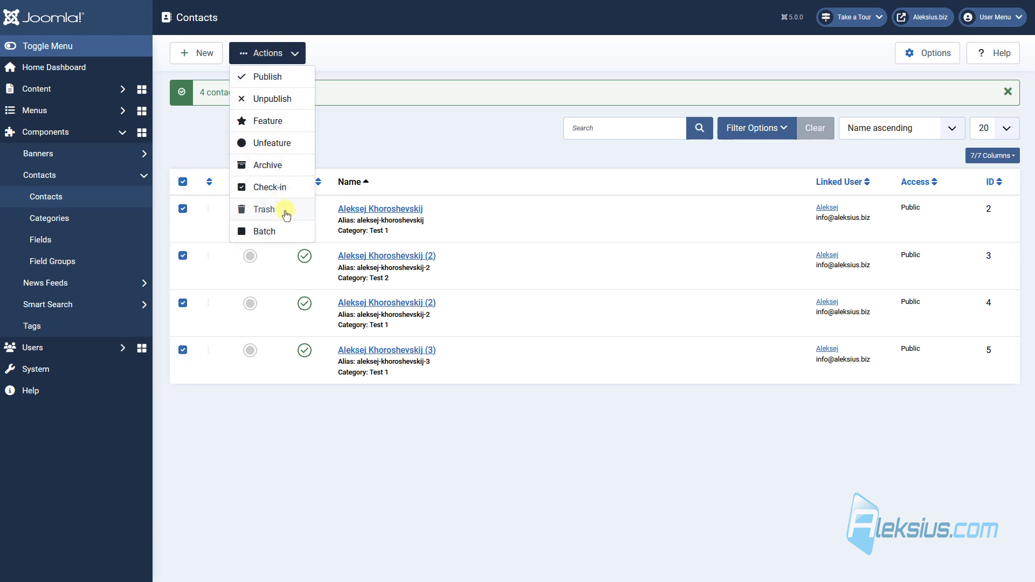
left_click(283, 233)
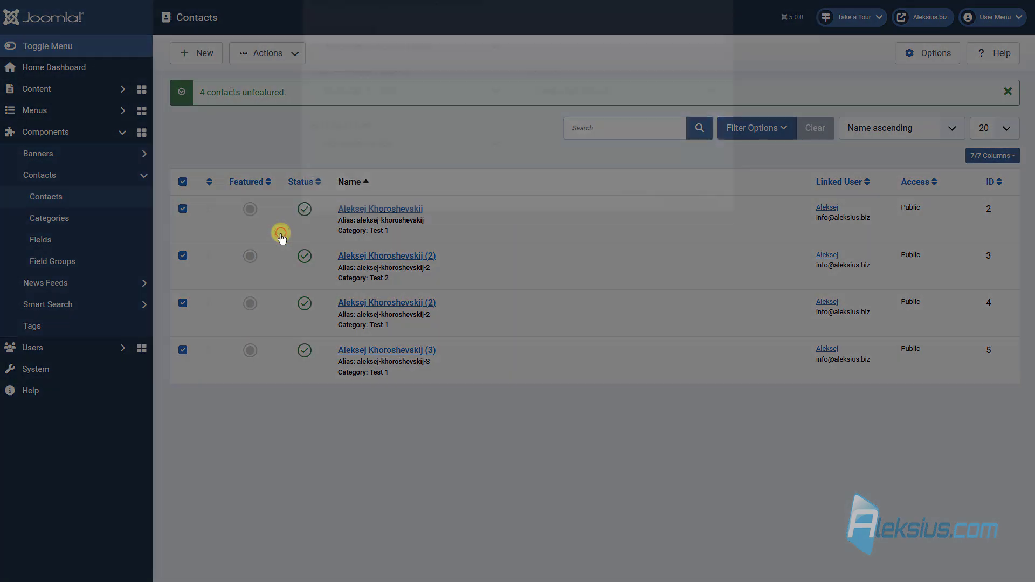
left_click(447, 72)
left_click(446, 73)
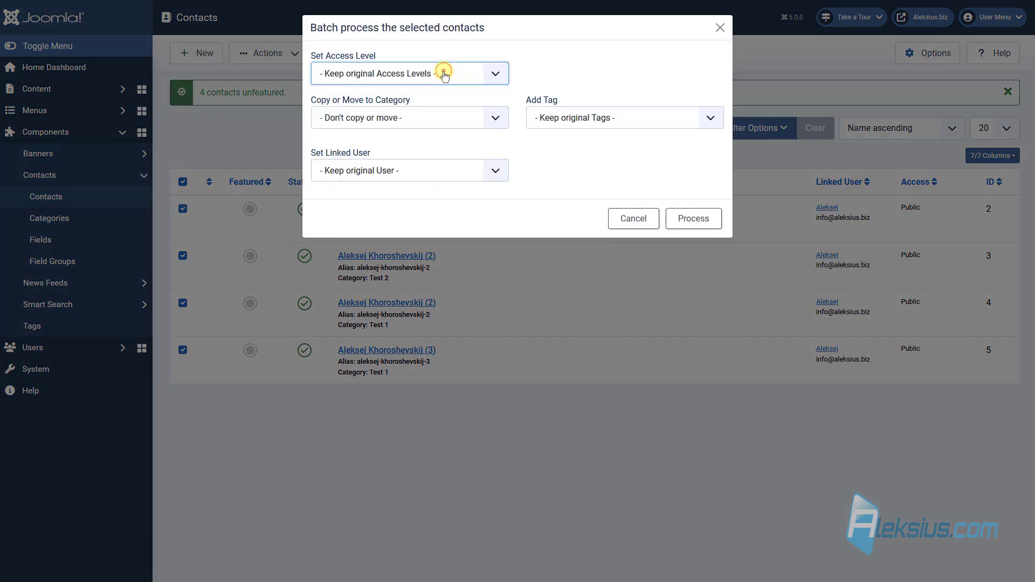
left_click(478, 113)
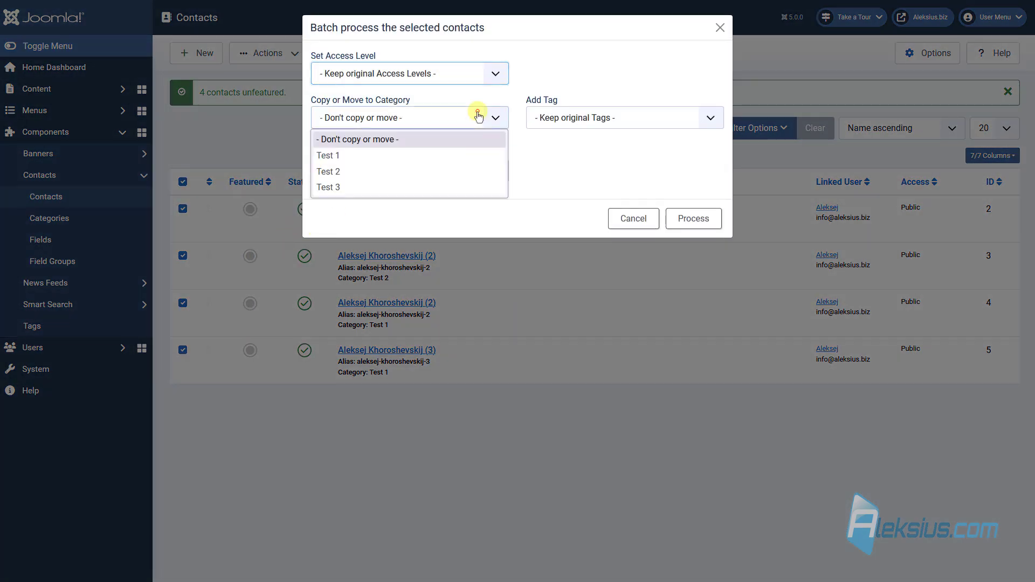
left_click(563, 112)
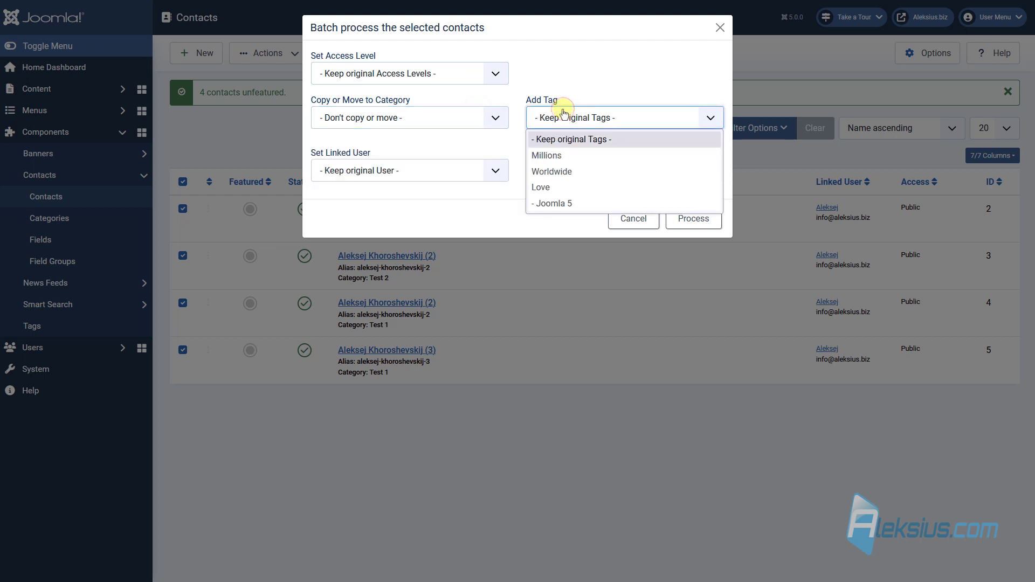
left_click(462, 168)
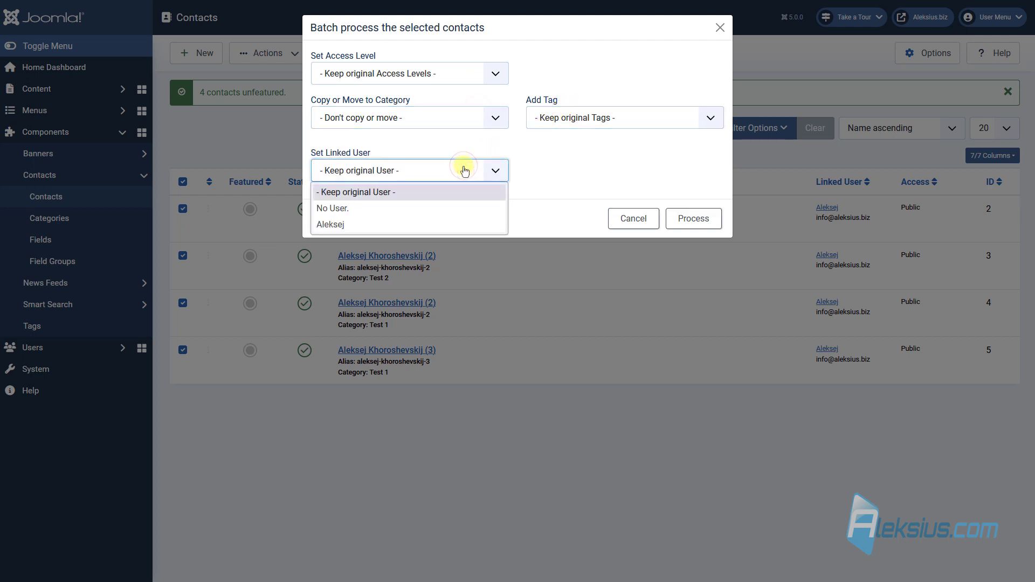
left_click(591, 118)
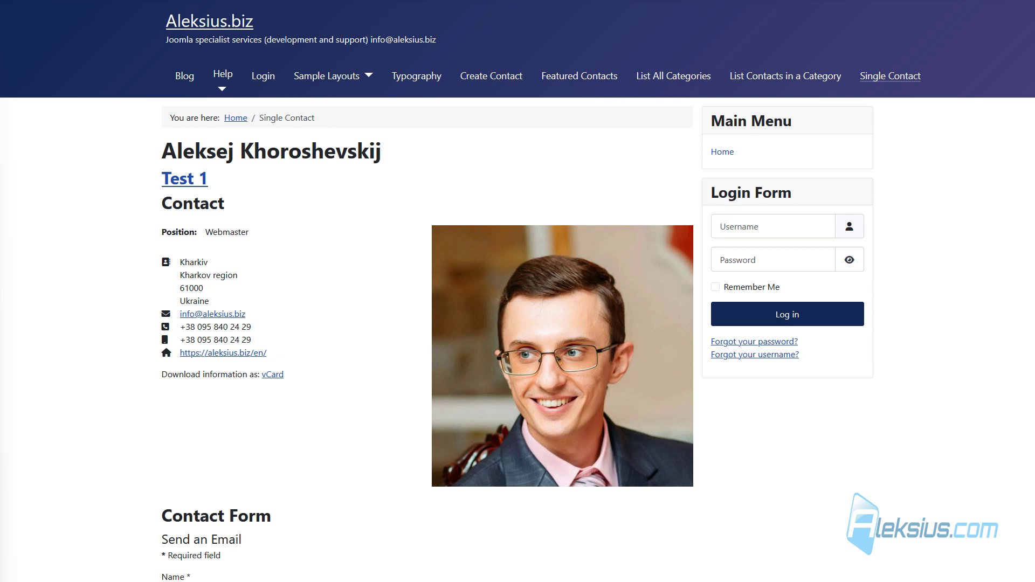
Look over the contact details and contact form of the Single Contact page on the site
scroll(367, 272, "down", 5)
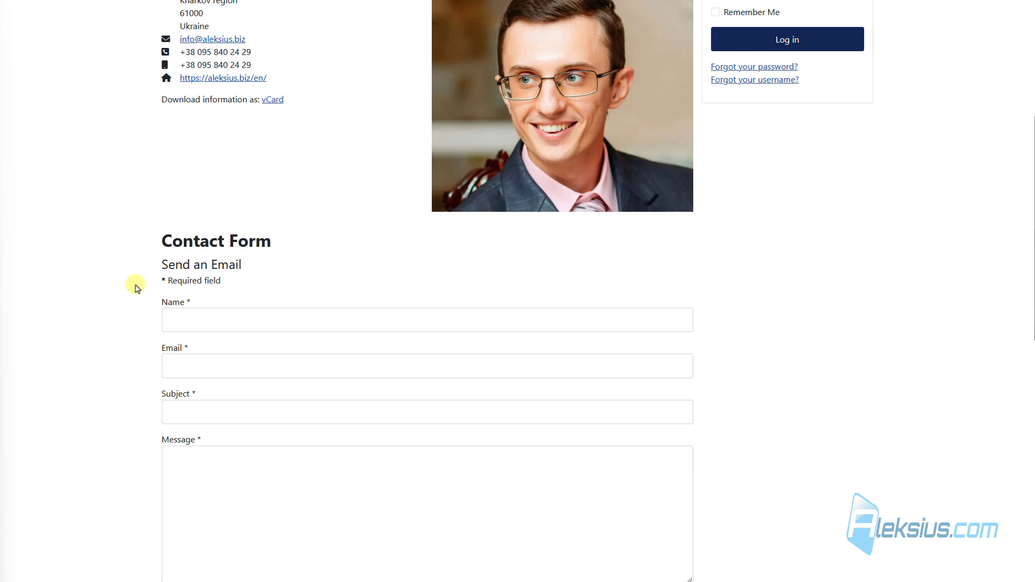
scroll(135, 290, "up", 5)
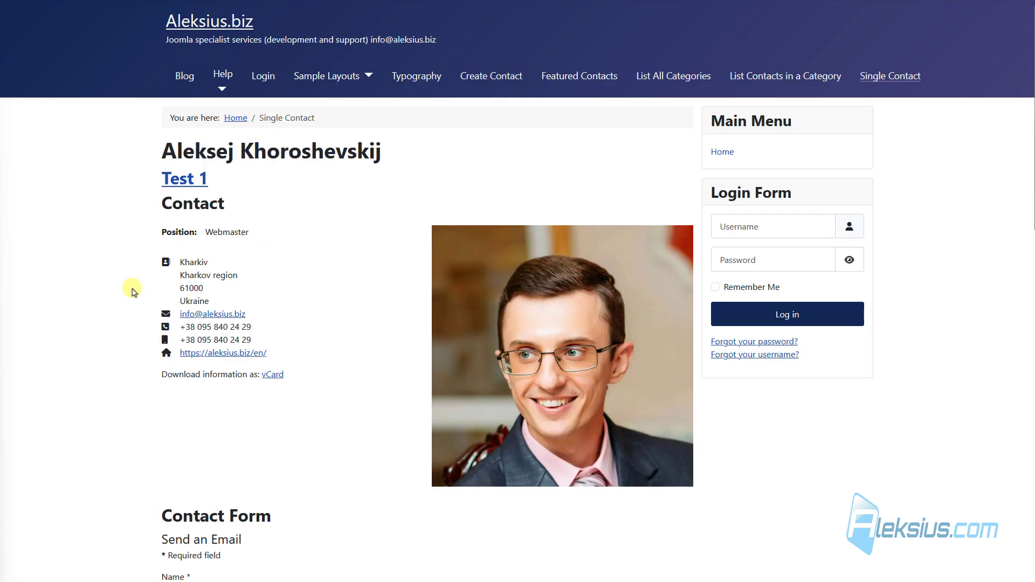